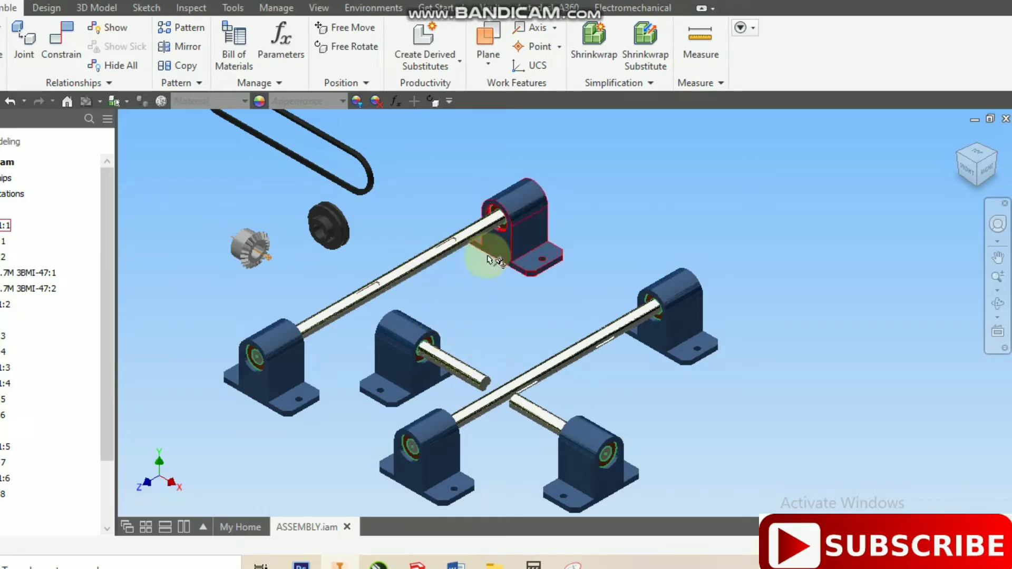
Examine the two long shafts, looking closely at their keyways and at how they sit in the bearing blocks
{"action": "middle_click_drag", "start_coordinate": [486, 253], "coordinate": [598, 289]}
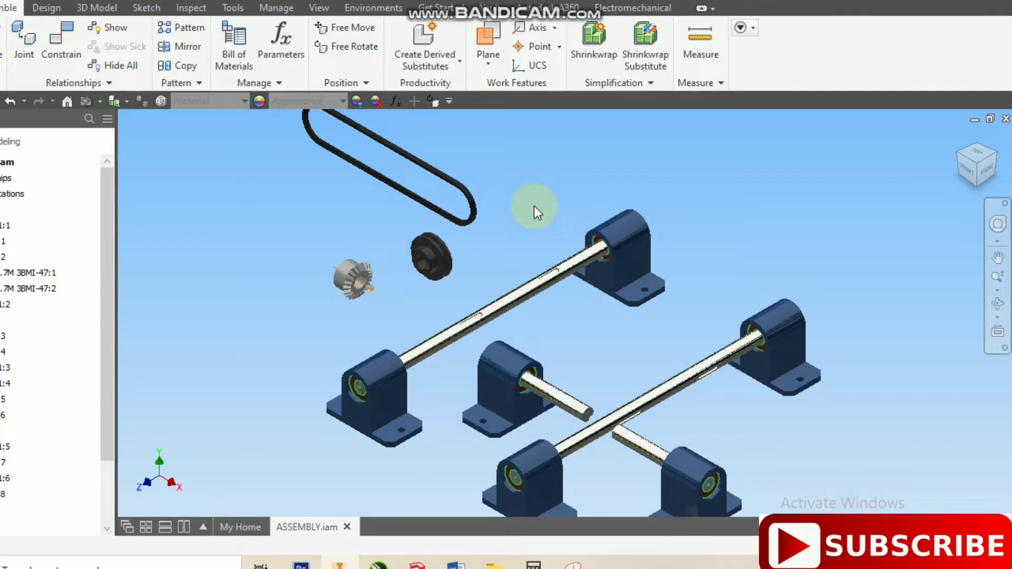
{"action": "scroll", "coordinate": [498, 283], "scroll_direction": "up", "scroll_amount": 5}
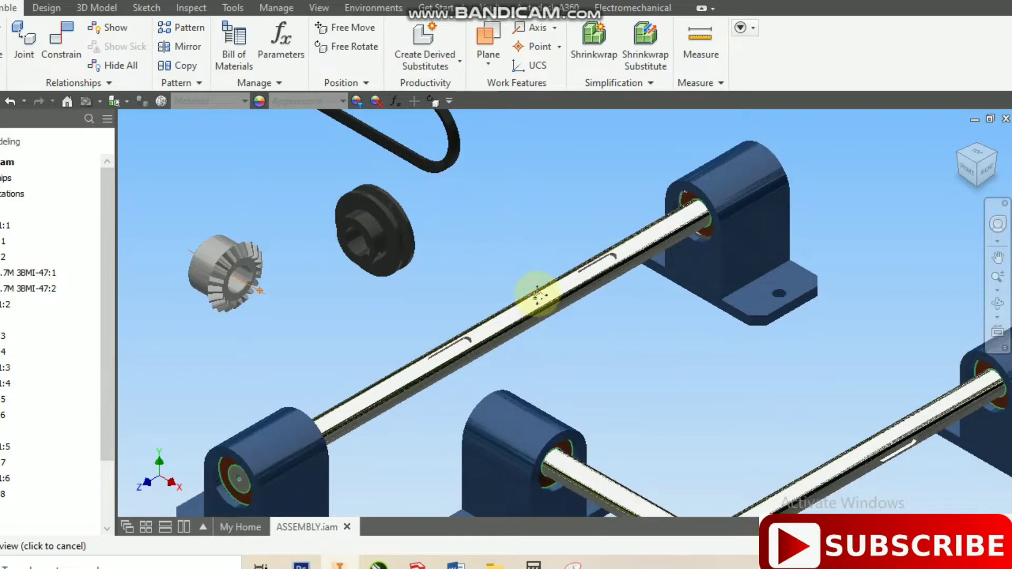
{"action": "scroll", "coordinate": [590, 235], "scroll_direction": "down", "scroll_amount": 3}
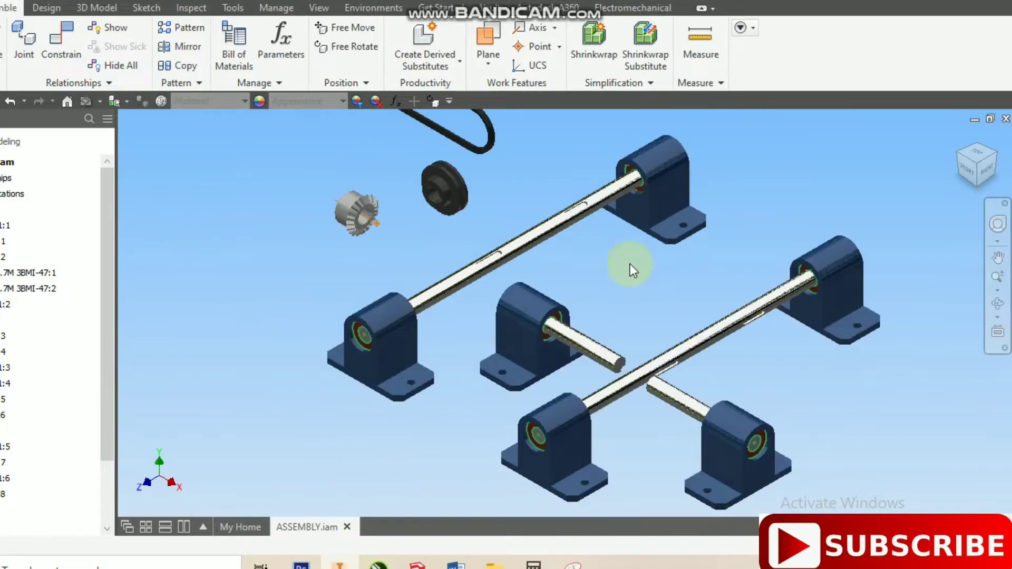
{"action": "scroll", "coordinate": [583, 213], "scroll_direction": "up", "scroll_amount": 3}
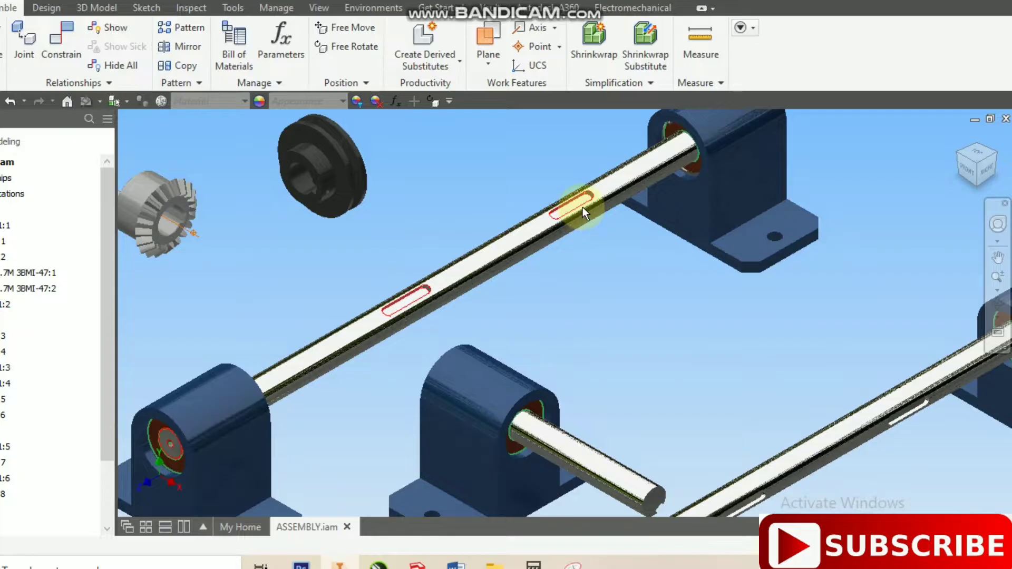
{"action": "left_click", "coordinate": [586, 217]}
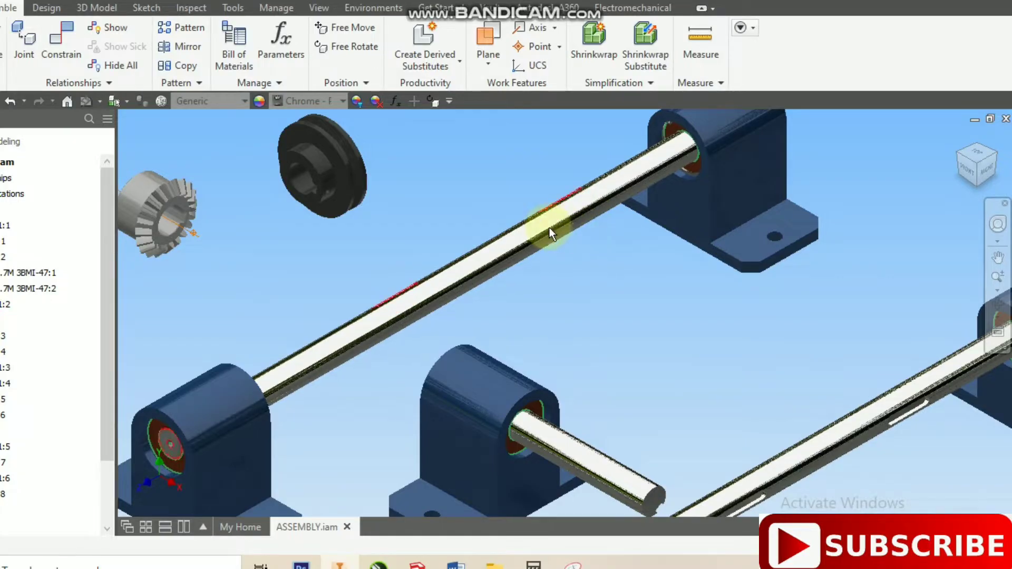
{"action": "scroll", "coordinate": [565, 214], "scroll_direction": "up", "scroll_amount": 5}
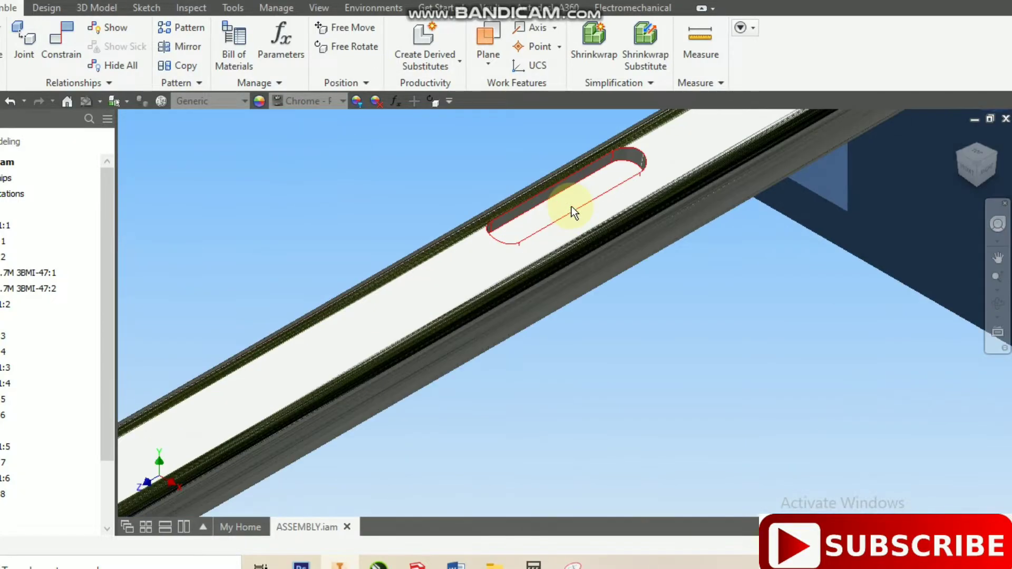
{"action": "scroll", "coordinate": [571, 206], "scroll_direction": "down", "scroll_amount": 5}
{"action": "middle_click_drag", "start_coordinate": [698, 293], "coordinate": [611, 192]}
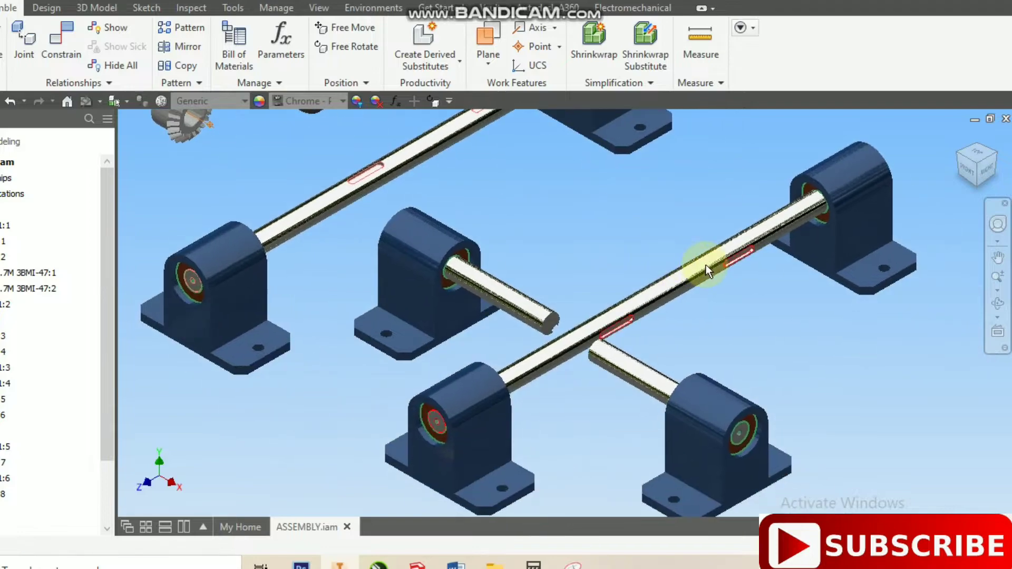
{"action": "scroll", "coordinate": [700, 247], "scroll_direction": "up", "scroll_amount": 5}
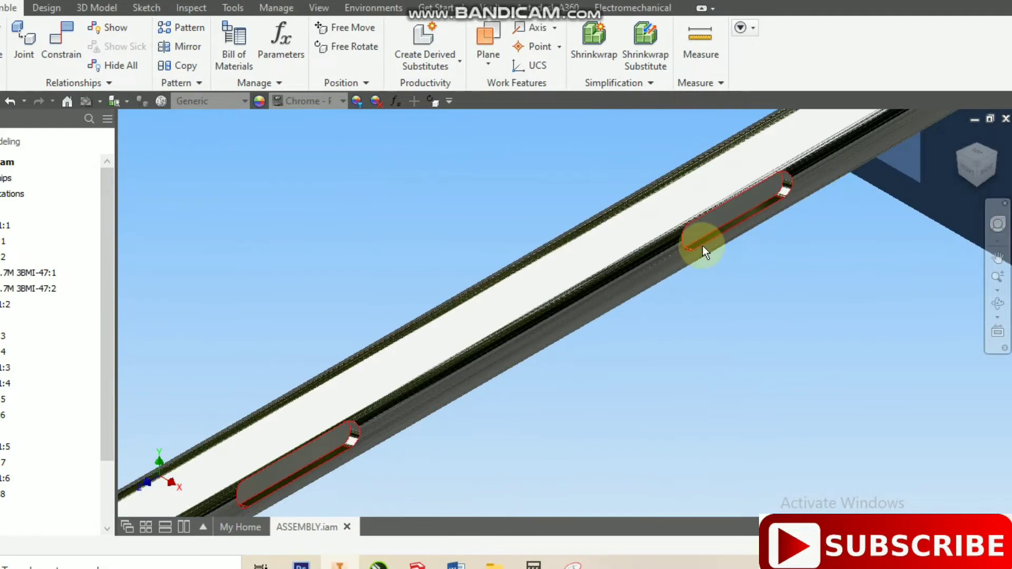
{"action": "scroll", "coordinate": [705, 240], "scroll_direction": "down", "scroll_amount": 5}
{"action": "scroll", "coordinate": [690, 320], "scroll_direction": "up", "scroll_amount": 4}
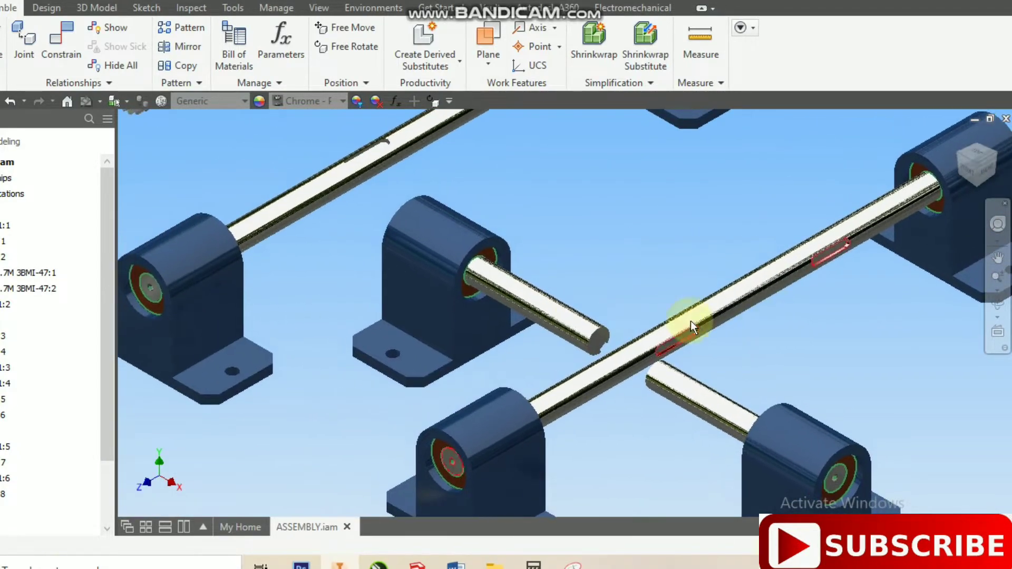
Slide the short shaft near the assembly's middle back through its bearing block so its rear end protrudes
{"action": "left_click_drag", "start_coordinate": [578, 334], "coordinate": [517, 372]}
{"action": "scroll", "coordinate": [429, 232], "scroll_direction": "up", "scroll_amount": 3}
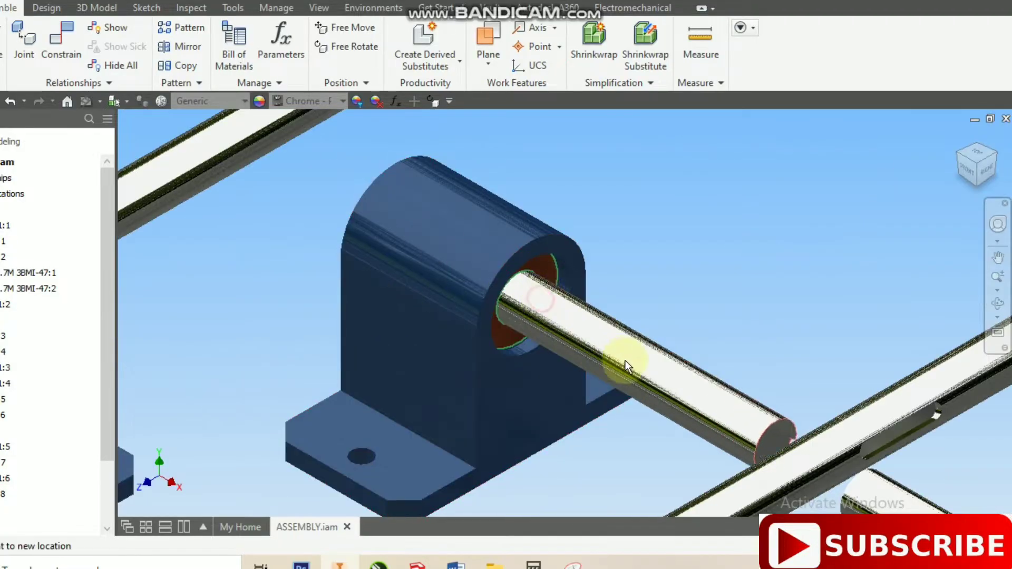
{"action": "left_click_drag", "start_coordinate": [625, 360], "coordinate": [527, 280]}
{"action": "scroll", "coordinate": [502, 167], "scroll_direction": "down", "scroll_amount": 4}
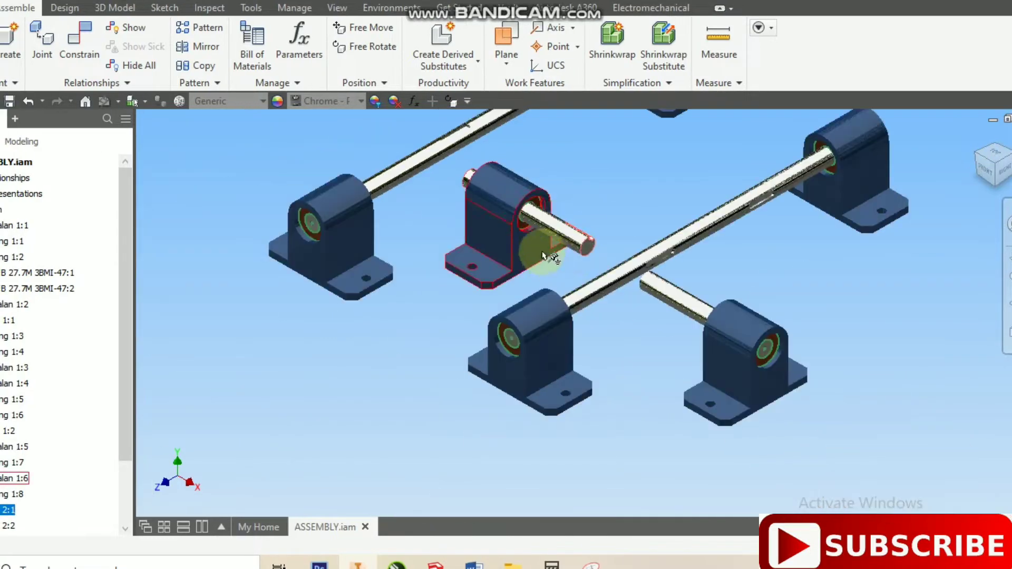
{"action": "scroll", "coordinate": [526, 245], "scroll_direction": "up", "scroll_amount": 3}
{"action": "left_click_drag", "start_coordinate": [525, 245], "coordinate": [536, 189]}
{"action": "middle_click_drag", "start_coordinate": [664, 162], "coordinate": [501, 215]}
{"action": "scroll", "coordinate": [504, 207], "scroll_direction": "down", "scroll_amount": 3}
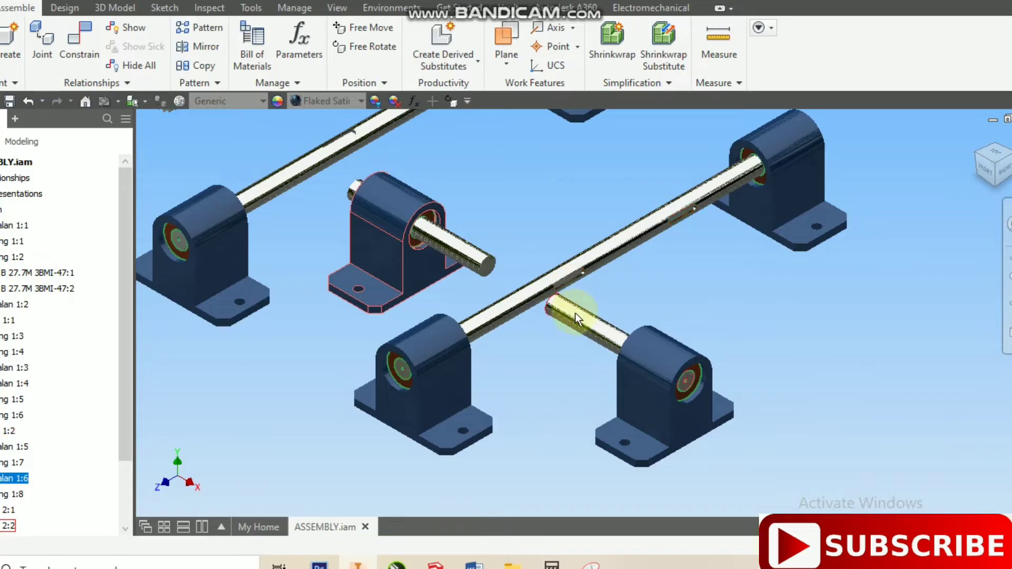
Rotate the other short shaft in its bearing block to expose the keyway at its free end
{"action": "left_click_drag", "start_coordinate": [575, 313], "coordinate": [600, 327]}
{"action": "scroll", "coordinate": [697, 390], "scroll_direction": "up", "scroll_amount": 5}
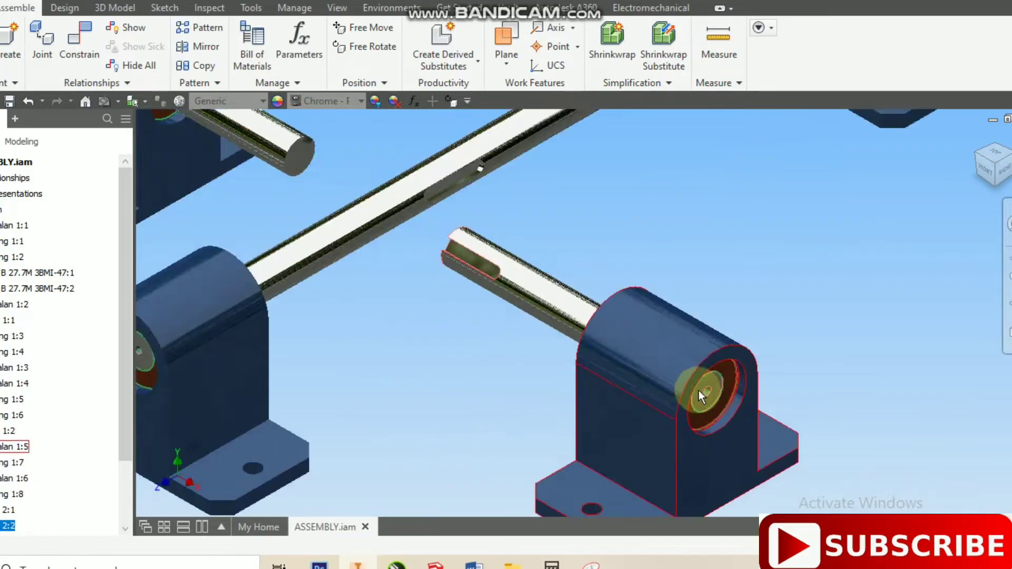
{"action": "scroll", "coordinate": [745, 362], "scroll_direction": "down", "scroll_amount": 2}
{"action": "scroll", "coordinate": [746, 363], "scroll_direction": "up", "scroll_amount": 4}
{"action": "scroll", "coordinate": [734, 374], "scroll_direction": "down", "scroll_amount": 4}
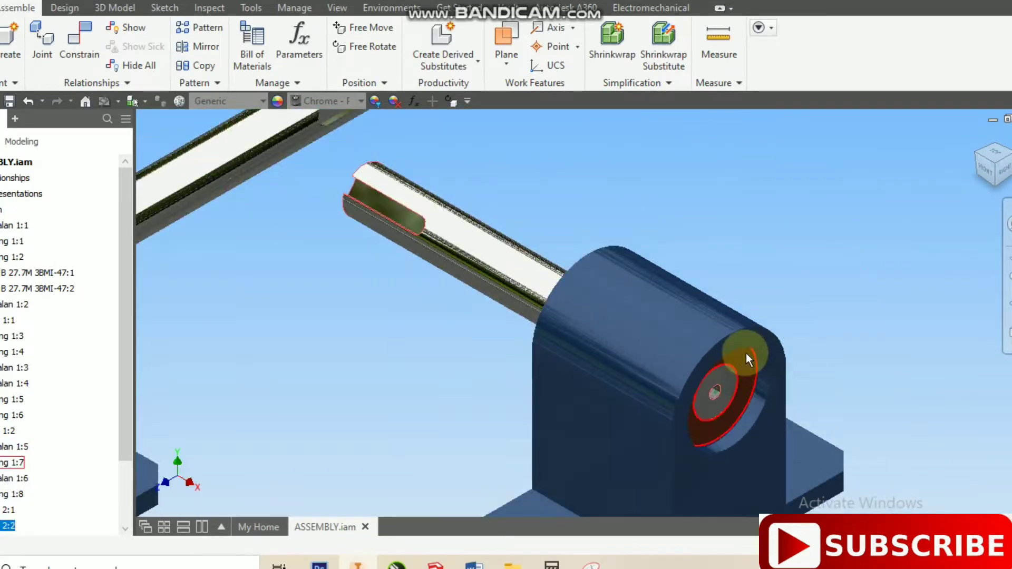
Open the outer bearing of the exposed-keyway short shaft in place to inspect it, and return to the assembly
{"action": "double_click", "coordinate": [741, 366]}
{"action": "scroll", "coordinate": [713, 296], "scroll_direction": "down", "scroll_amount": 2}
{"action": "scroll", "coordinate": [712, 296], "scroll_direction": "up", "scroll_amount": 4}
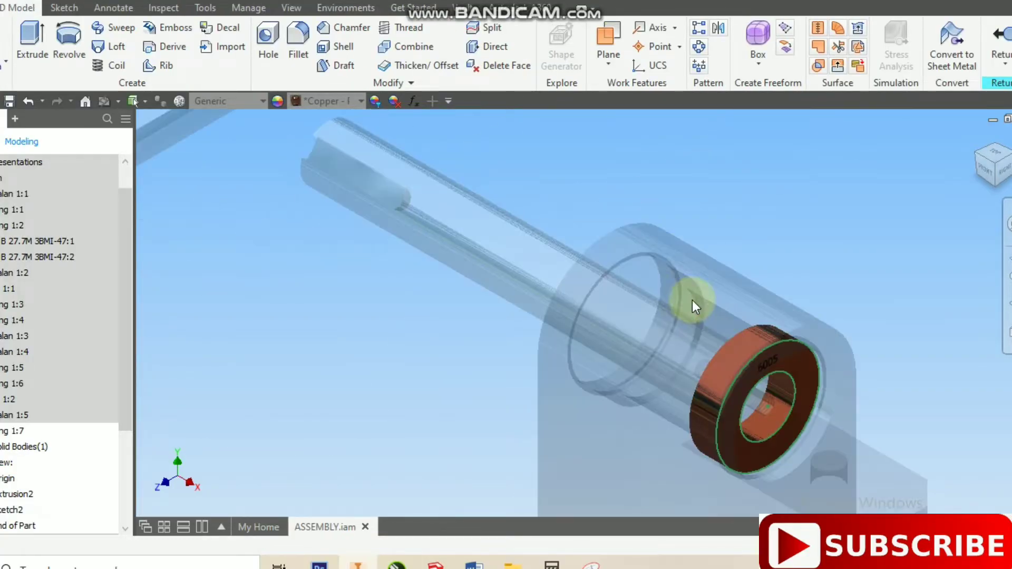
{"action": "scroll", "coordinate": [692, 254], "scroll_direction": "down", "scroll_amount": 5}
{"action": "left_click", "coordinate": [1000, 48]}
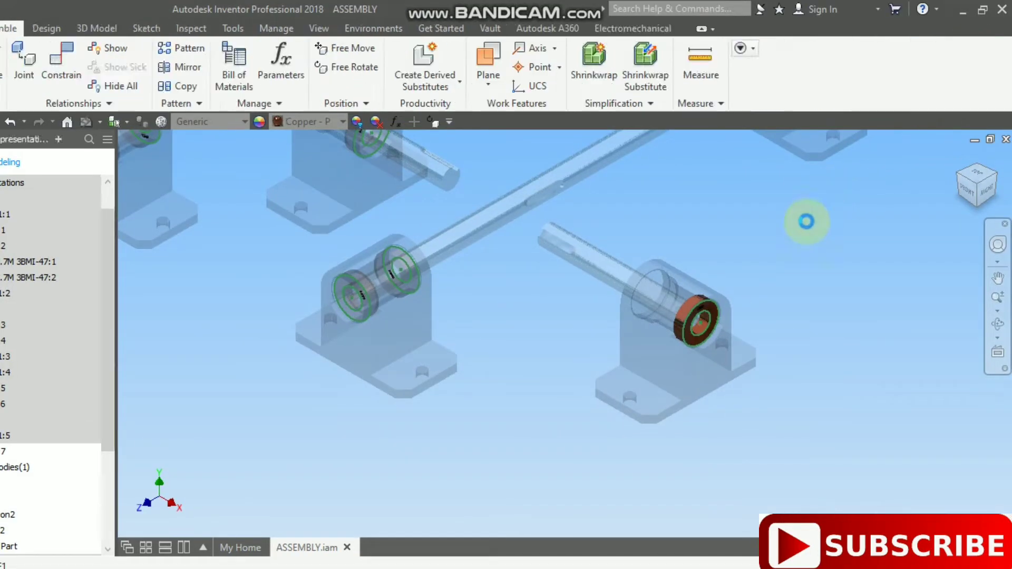
{"action": "scroll", "coordinate": [743, 303], "scroll_direction": "up", "scroll_amount": 5}
{"action": "scroll", "coordinate": [316, 253], "scroll_direction": "down", "scroll_amount": 3}
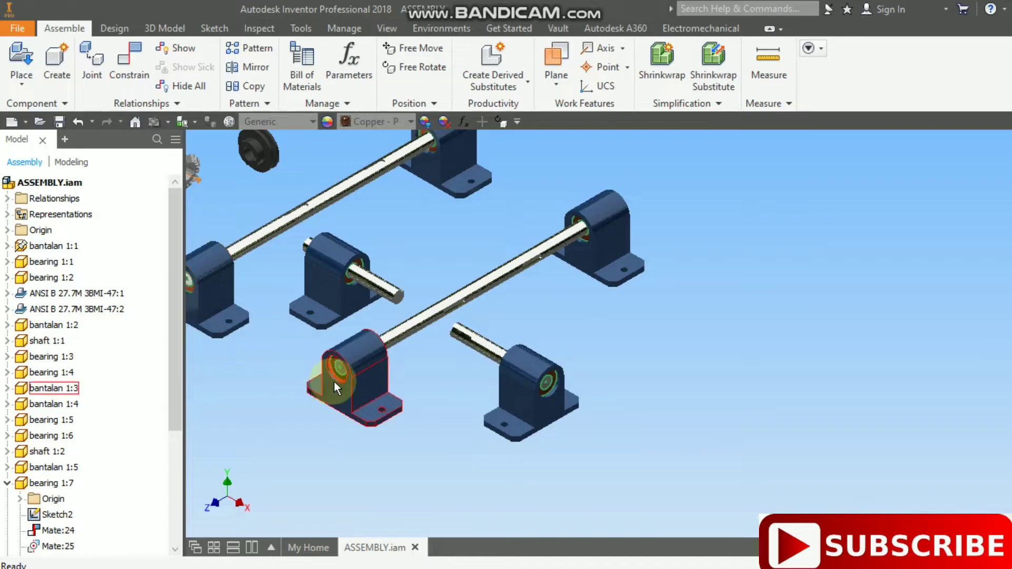
Review the bearing blocks supporting the long and short shafts by selecting them one after another
{"action": "middle_click_drag", "start_coordinate": [268, 386], "coordinate": [389, 395]}
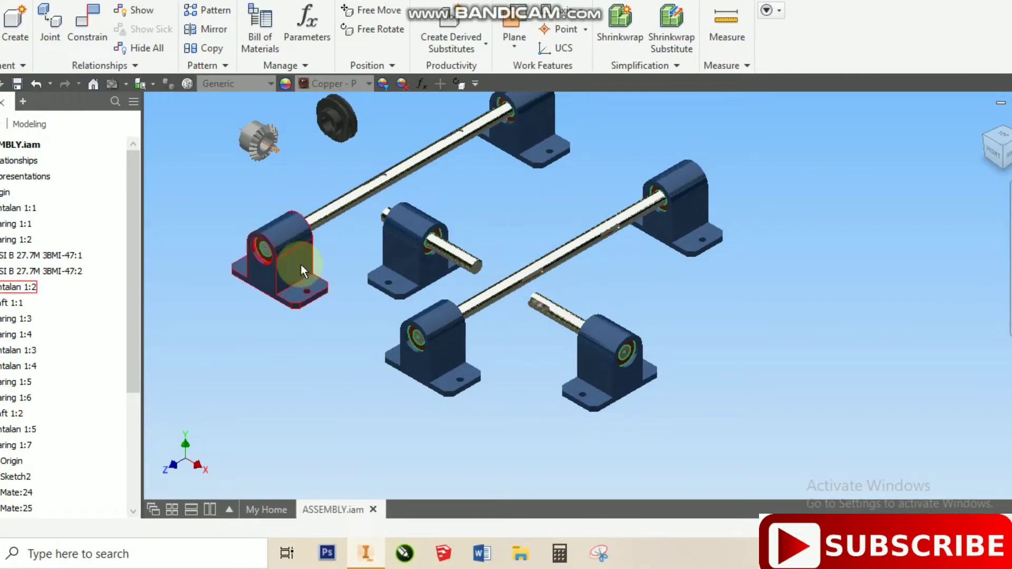
{"action": "middle_click_drag", "start_coordinate": [371, 285], "coordinate": [391, 377]}
{"action": "left_click", "coordinate": [395, 376]}
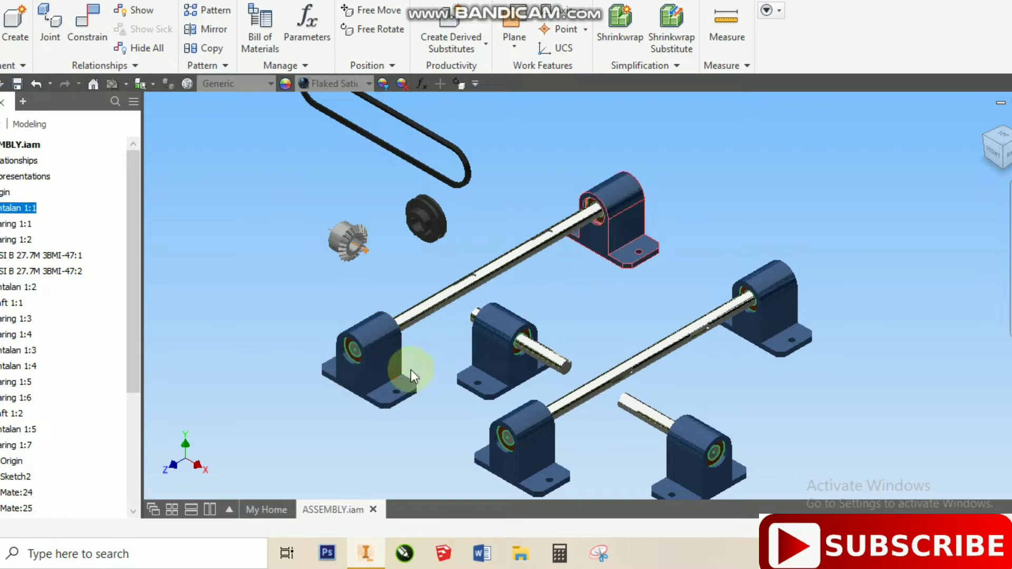
{"action": "left_click", "coordinate": [537, 439]}
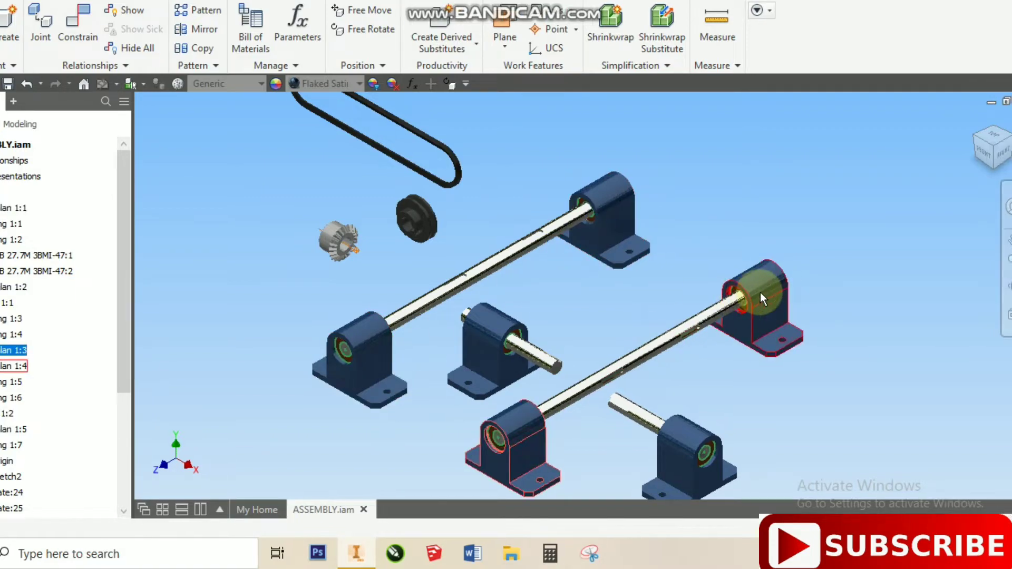
{"action": "left_click", "coordinate": [769, 297]}
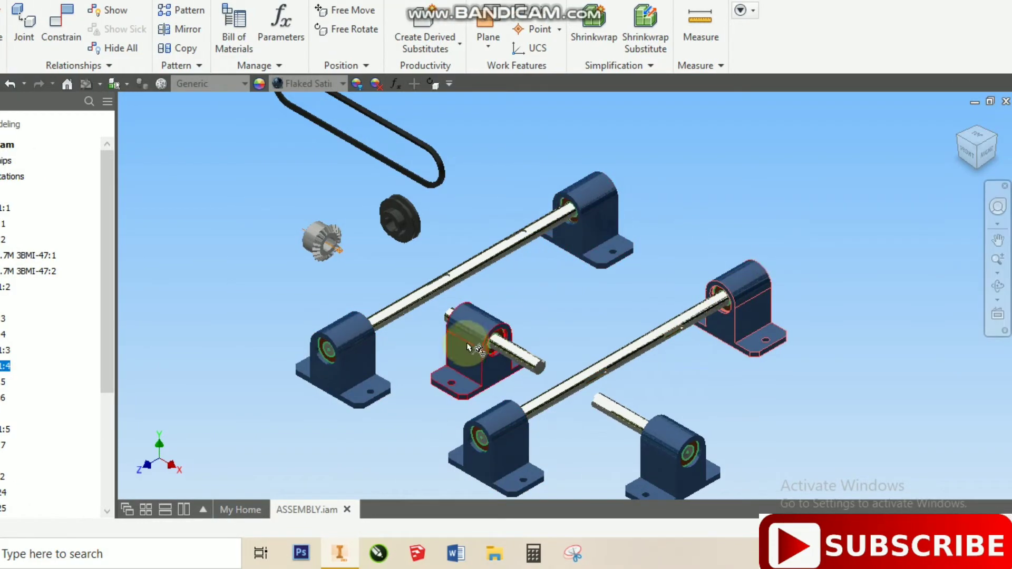
{"action": "left_click", "coordinate": [480, 340]}
{"action": "left_click_drag", "start_coordinate": [576, 399], "coordinate": [706, 458]}
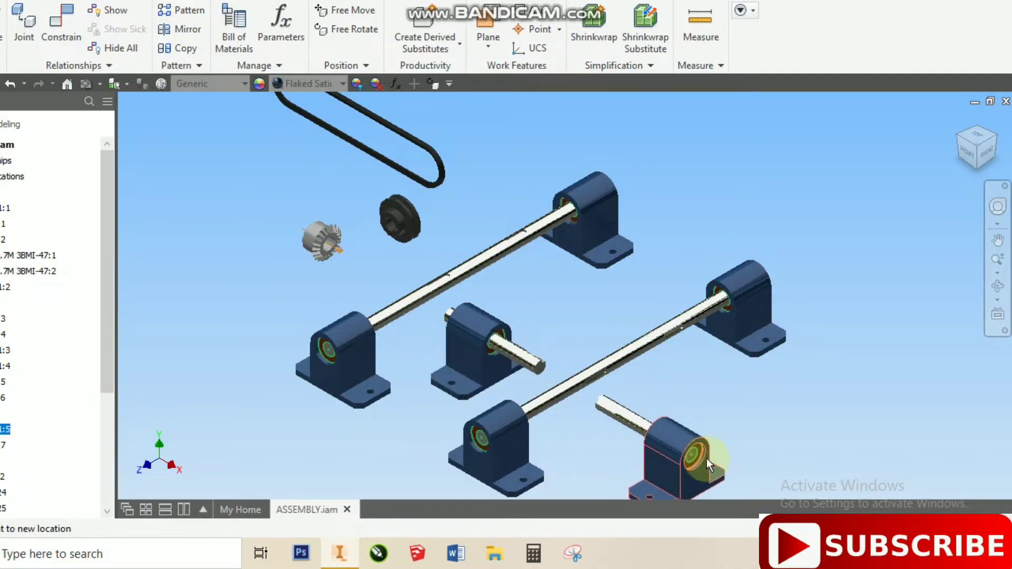
{"action": "left_click", "coordinate": [602, 333]}
Examine the unplaced pulley, bevel gear and belt that lie beside the shafts
{"action": "scroll", "coordinate": [569, 300], "scroll_direction": "down", "scroll_amount": 6}
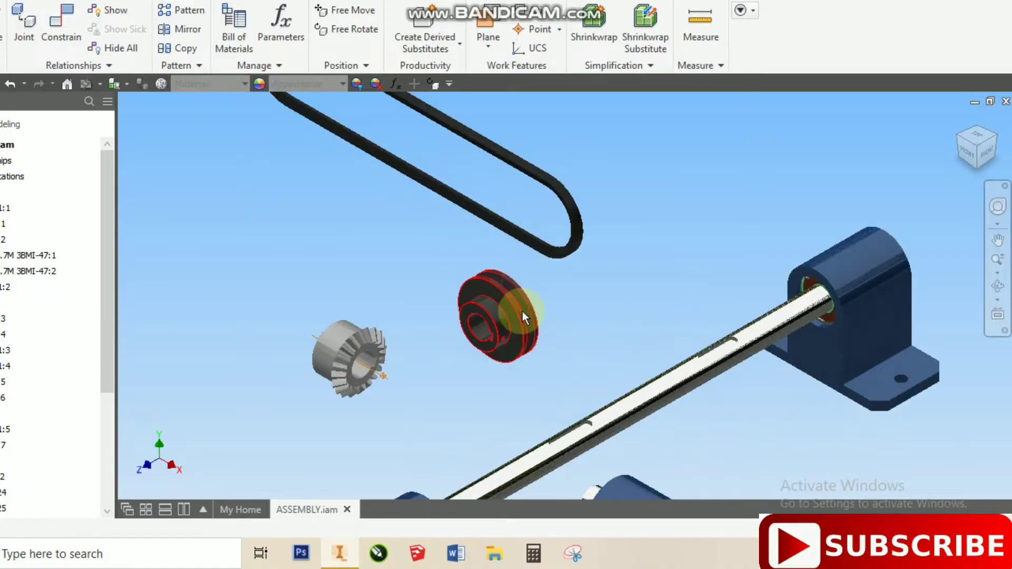
{"action": "left_click", "coordinate": [529, 341]}
{"action": "scroll", "coordinate": [516, 340], "scroll_direction": "up", "scroll_amount": 5}
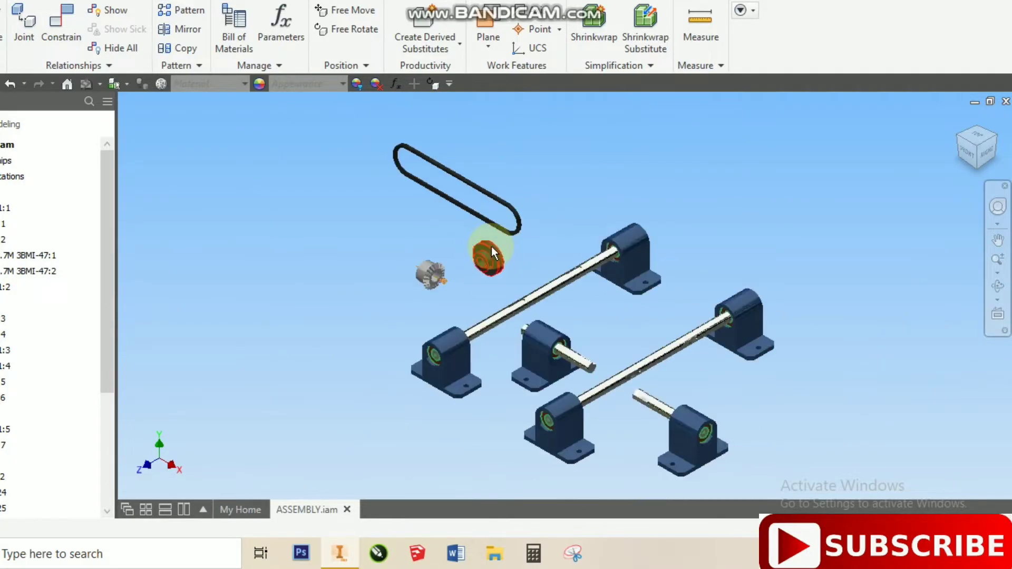
{"action": "scroll", "coordinate": [417, 263], "scroll_direction": "down", "scroll_amount": 2}
{"action": "left_click", "coordinate": [432, 277]}
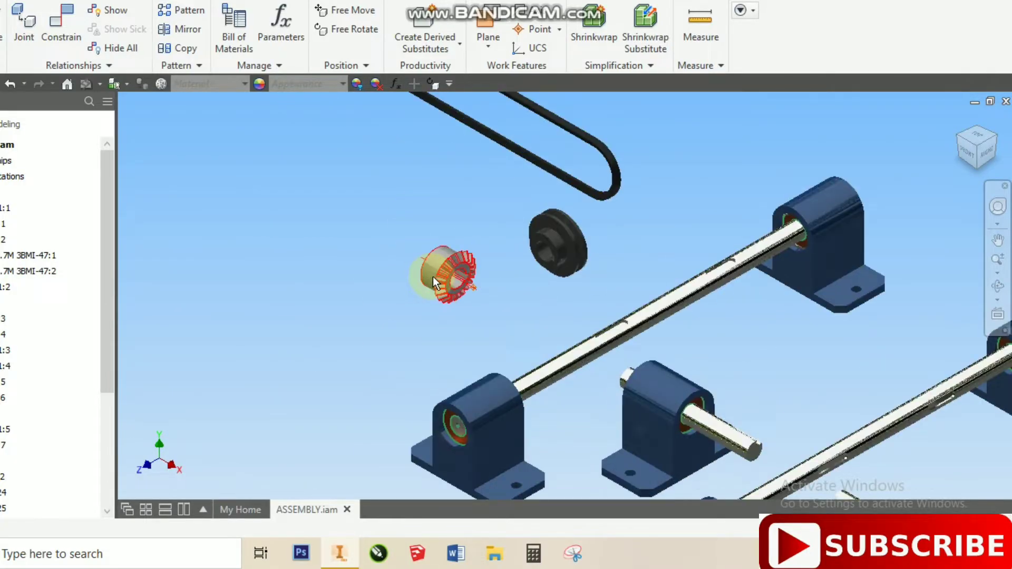
{"action": "left_click", "coordinate": [546, 165]}
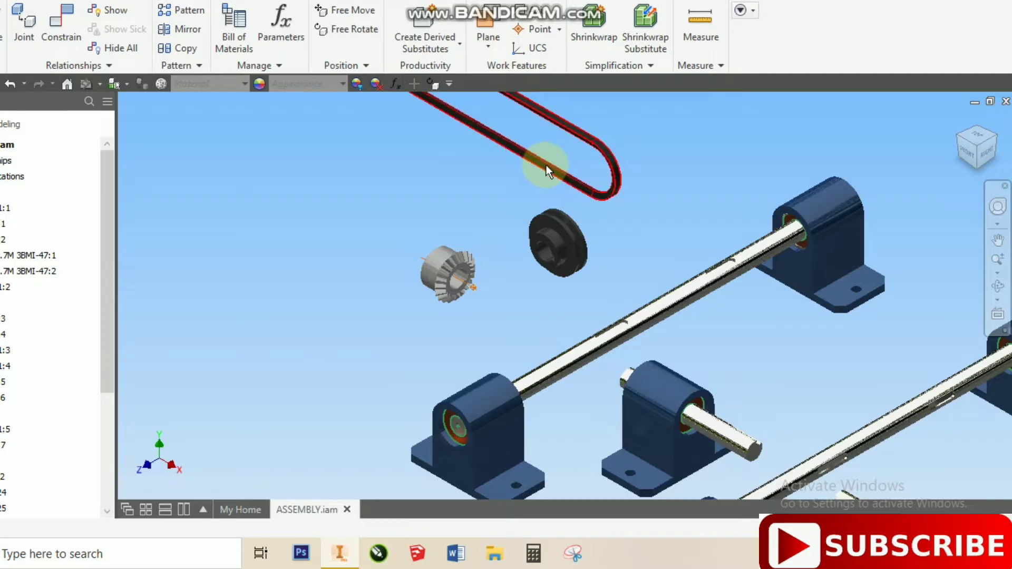
{"action": "middle_click_drag", "start_coordinate": [583, 161], "coordinate": [516, 214]}
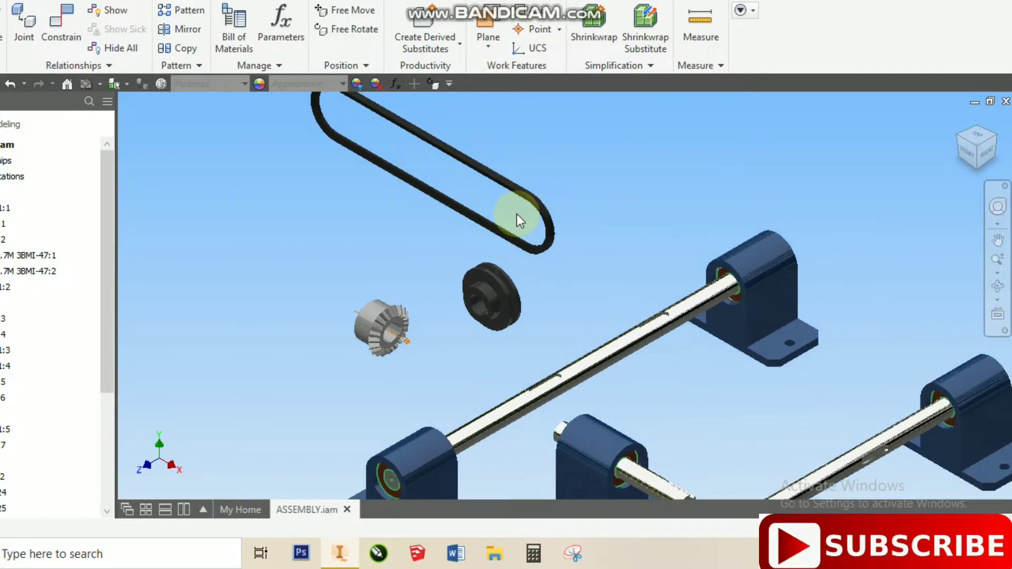
{"action": "scroll", "coordinate": [503, 314], "scroll_direction": "down", "scroll_amount": 4}
{"action": "scroll", "coordinate": [475, 290], "scroll_direction": "up", "scroll_amount": 3}
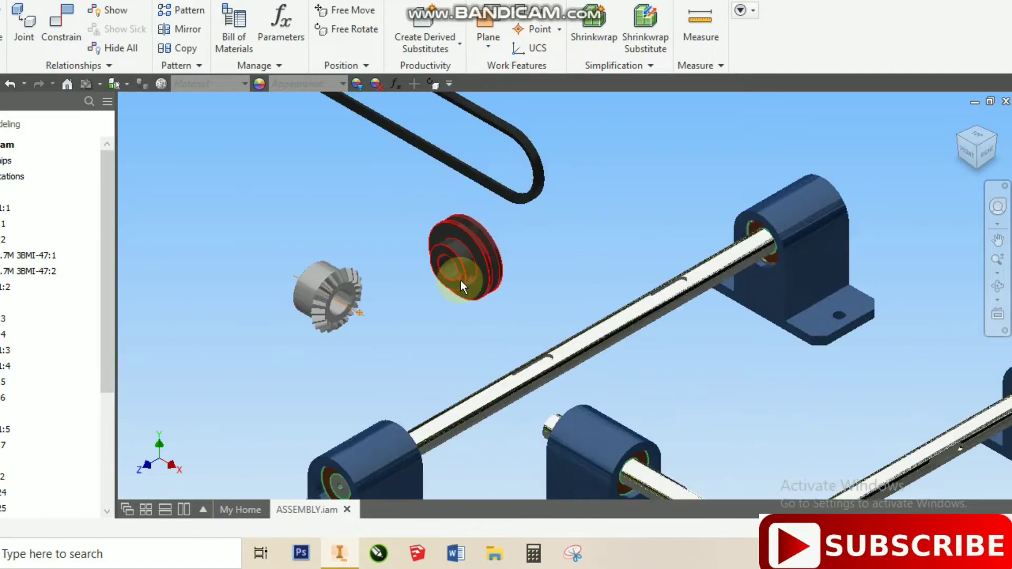
Move the loose pulley next to the rear keyway of the long shaft nearest to it
{"action": "scroll", "coordinate": [574, 308], "scroll_direction": "up", "scroll_amount": 3}
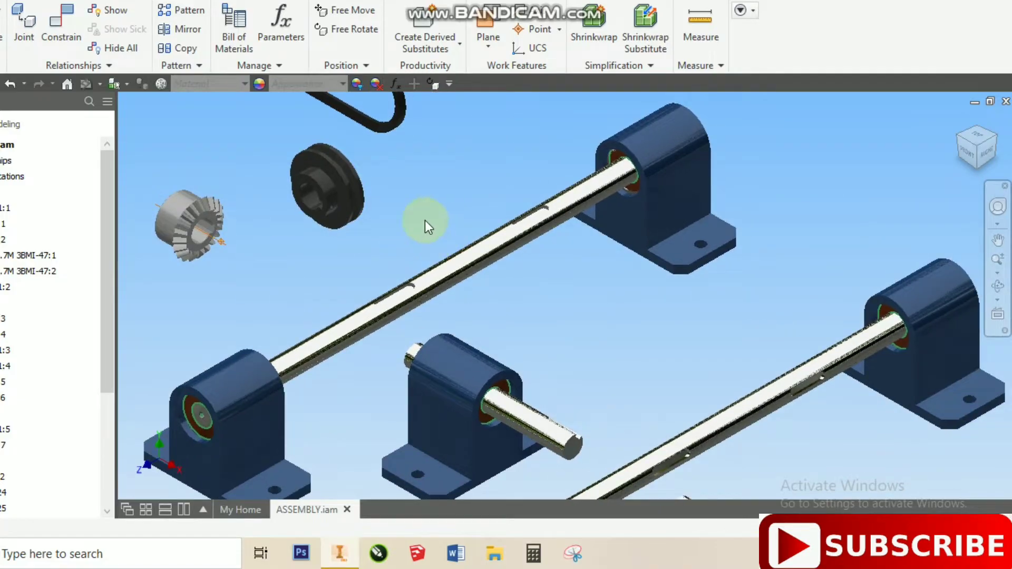
{"action": "left_click_drag", "start_coordinate": [344, 201], "coordinate": [495, 188]}
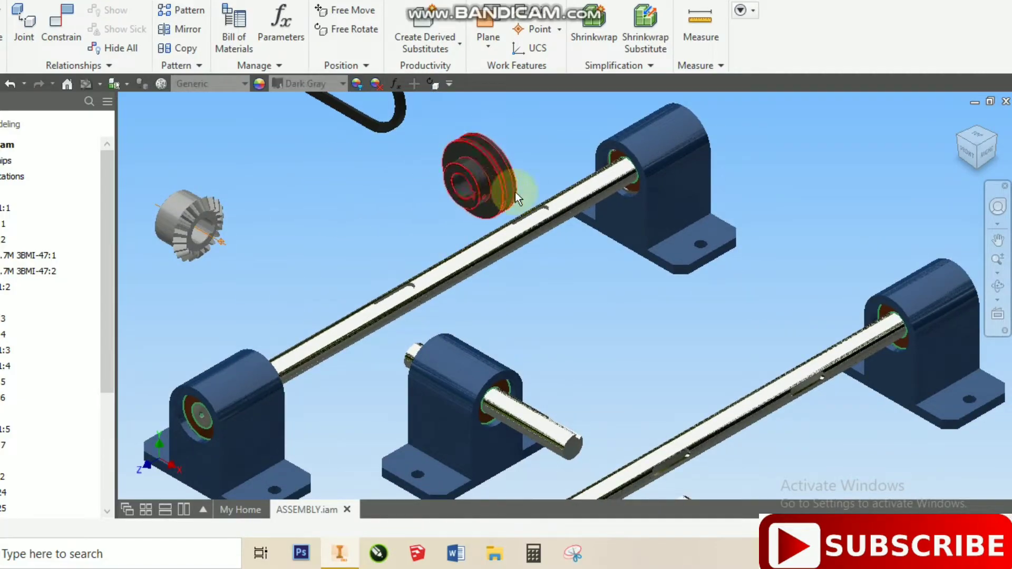
{"action": "scroll", "coordinate": [549, 214], "scroll_direction": "down", "scroll_amount": 3}
{"action": "scroll", "coordinate": [519, 232], "scroll_direction": "up", "scroll_amount": 3}
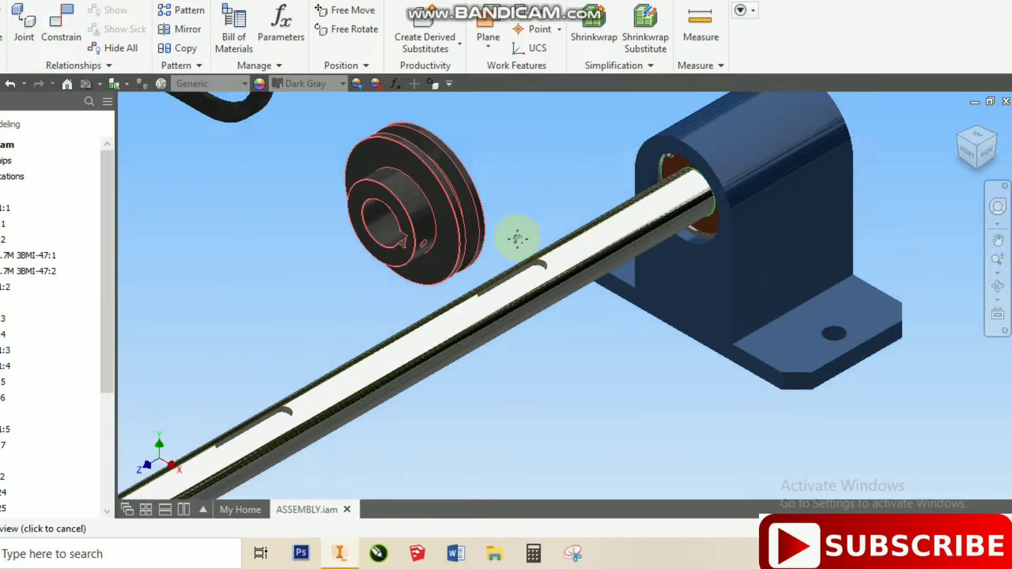
Mate the pulley's bore axis to the long shaft's axis with zero offset so the pulley sits on the shaft
{"action": "right_click", "coordinate": [514, 188]}
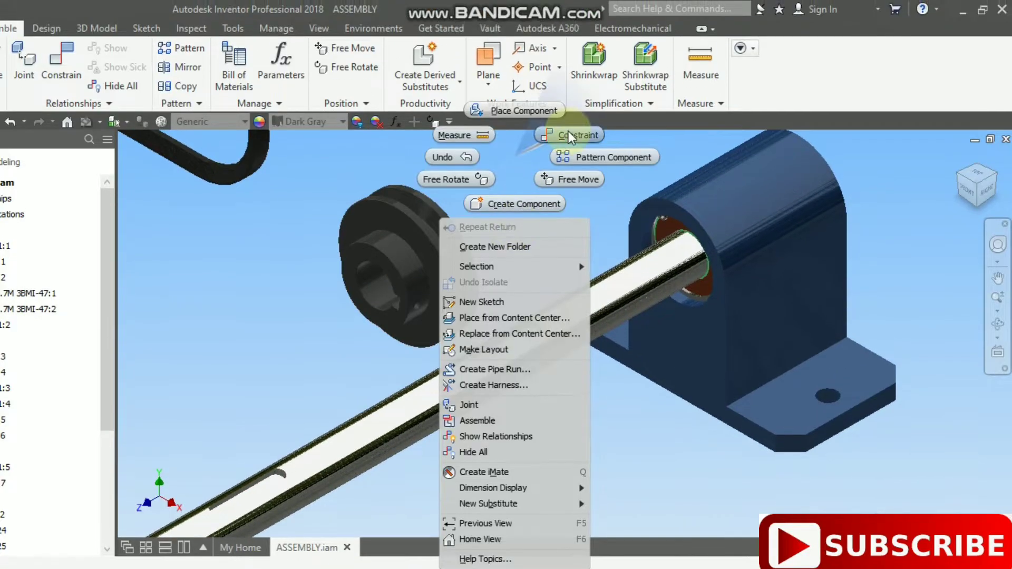
{"action": "left_click", "coordinate": [572, 97]}
{"action": "scroll", "coordinate": [605, 226], "scroll_direction": "down", "scroll_amount": 2}
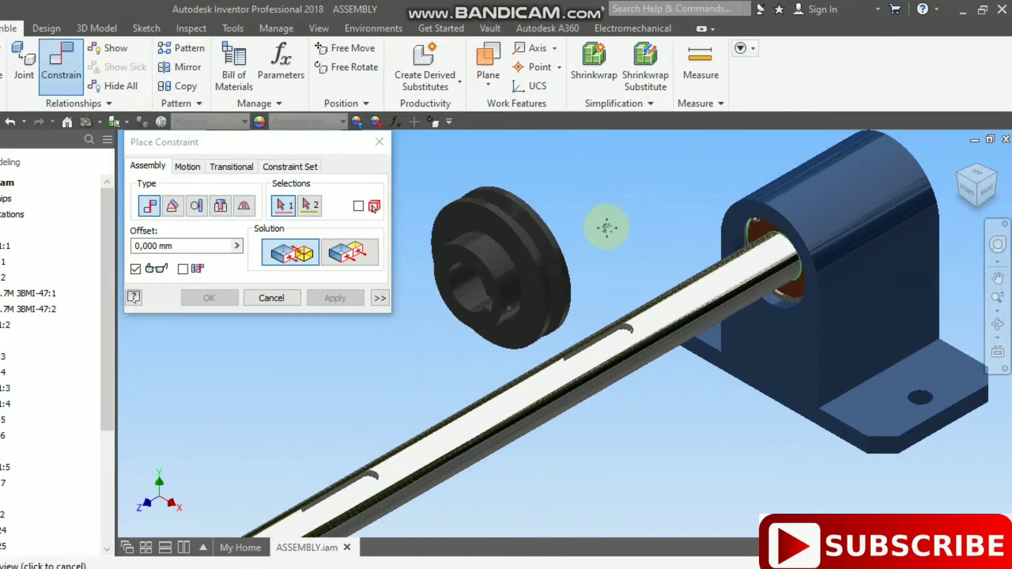
{"action": "scroll", "coordinate": [481, 278], "scroll_direction": "down", "scroll_amount": 3}
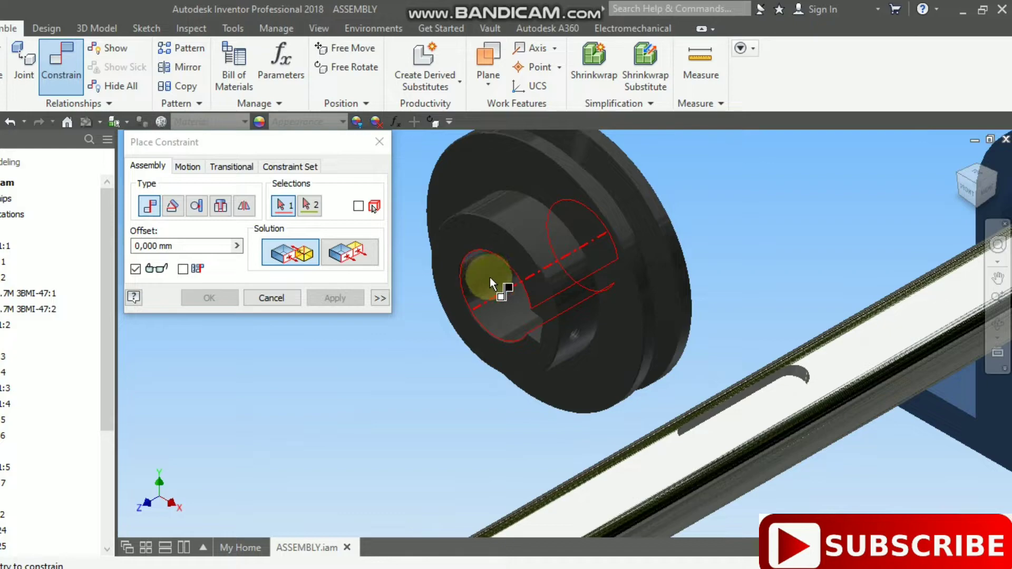
{"action": "left_click", "coordinate": [489, 277]}
{"action": "scroll", "coordinate": [587, 268], "scroll_direction": "up", "scroll_amount": 1}
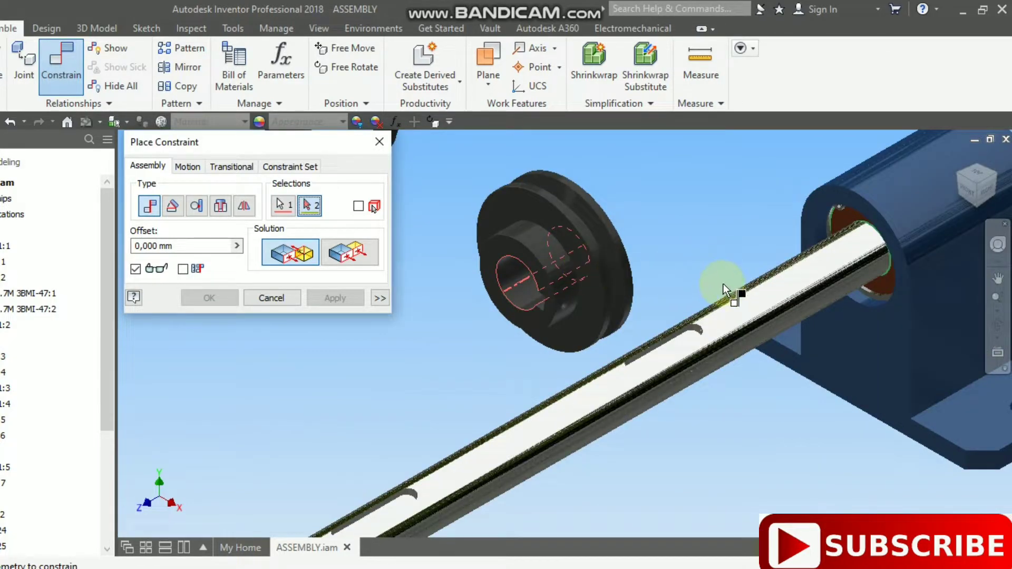
{"action": "left_click", "coordinate": [738, 309]}
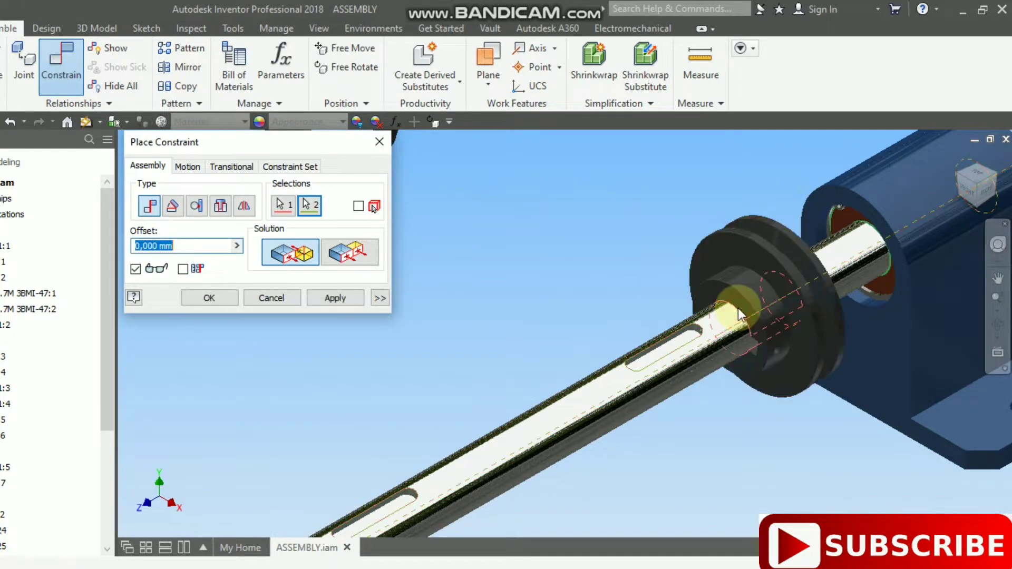
{"action": "left_click", "coordinate": [333, 296]}
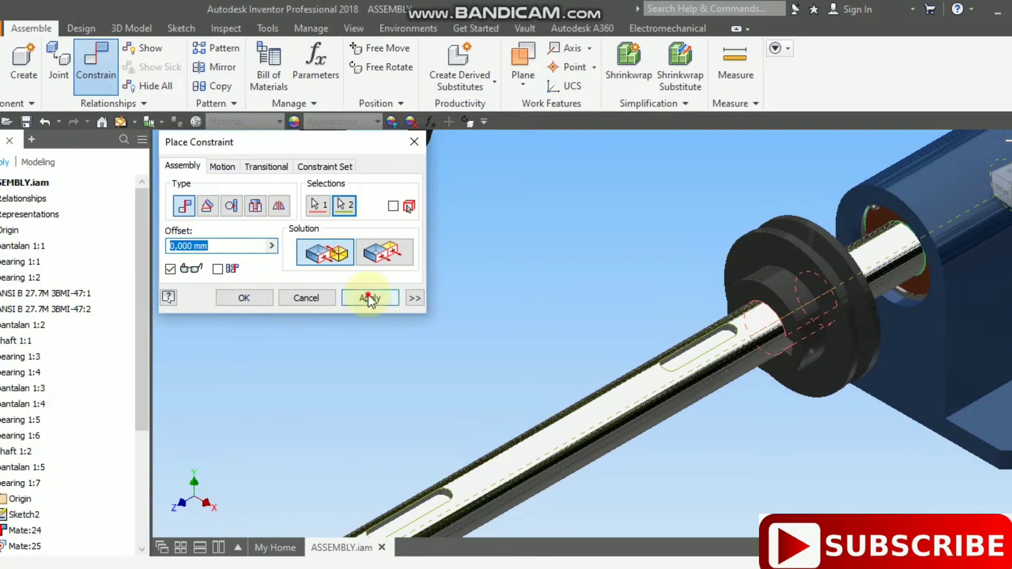
{"action": "left_click", "coordinate": [321, 298]}
Slide the pulley over the rear keyway and turn it until its own keyway roughly faces the shaft's slot
{"action": "scroll", "coordinate": [734, 293], "scroll_direction": "down", "scroll_amount": 4}
{"action": "left_click_drag", "start_coordinate": [767, 280], "coordinate": [629, 293]}
{"action": "left_click_drag", "start_coordinate": [741, 353], "coordinate": [717, 338]}
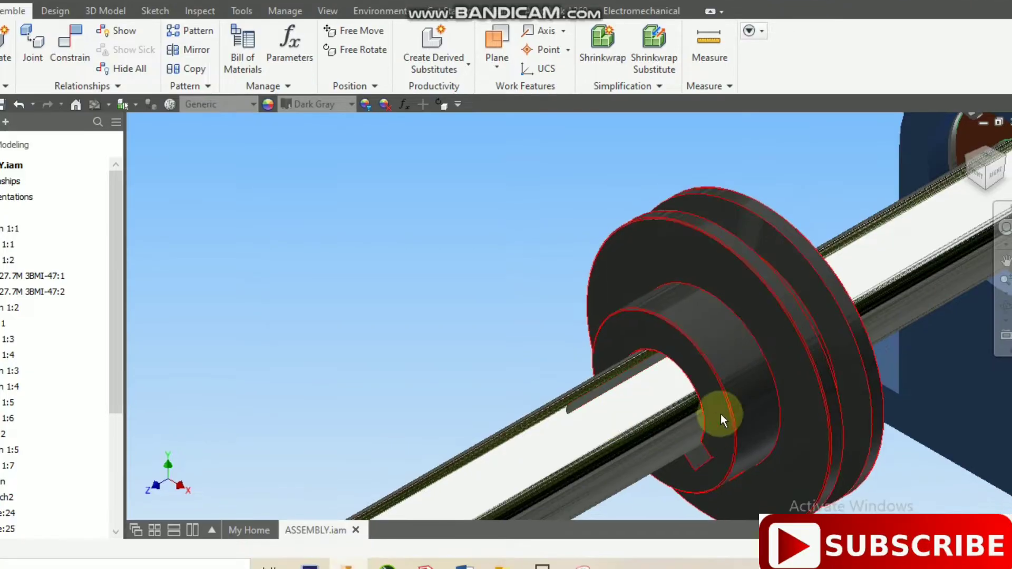
{"action": "left_click_drag", "start_coordinate": [720, 413], "coordinate": [606, 389]}
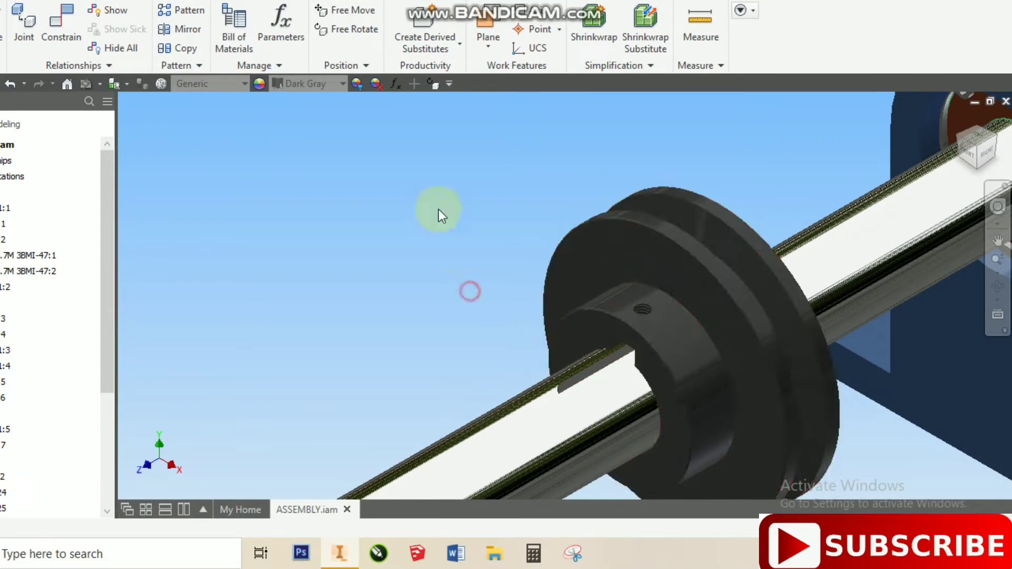
Constrain the side face of the pulley's keyway flush with the side face of the shaft's keyway at zero offset
{"action": "right_click", "coordinate": [435, 119]}
{"action": "left_click", "coordinate": [467, 141]}
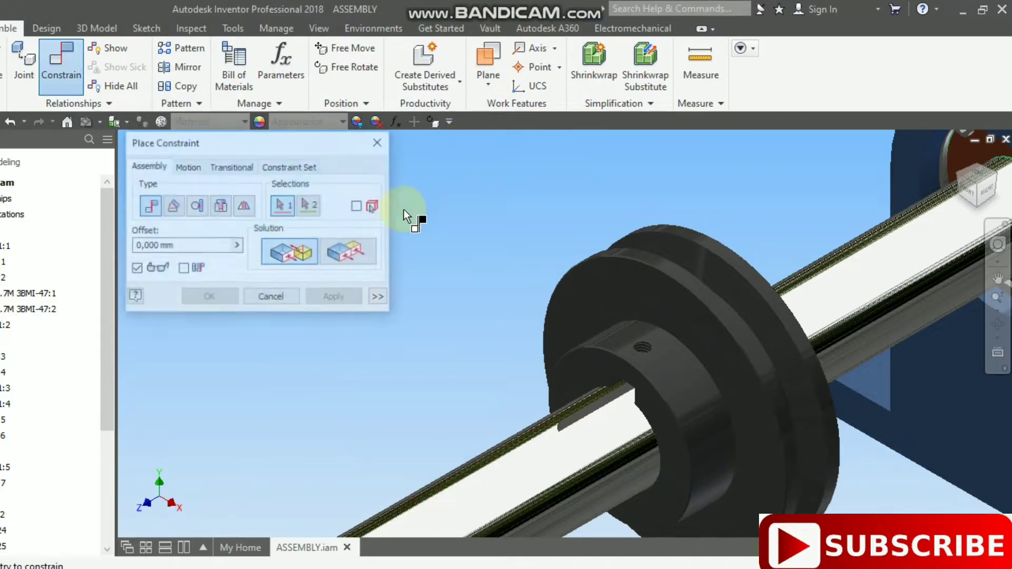
{"action": "left_click", "coordinate": [338, 259]}
{"action": "scroll", "coordinate": [611, 425], "scroll_direction": "down", "scroll_amount": 5}
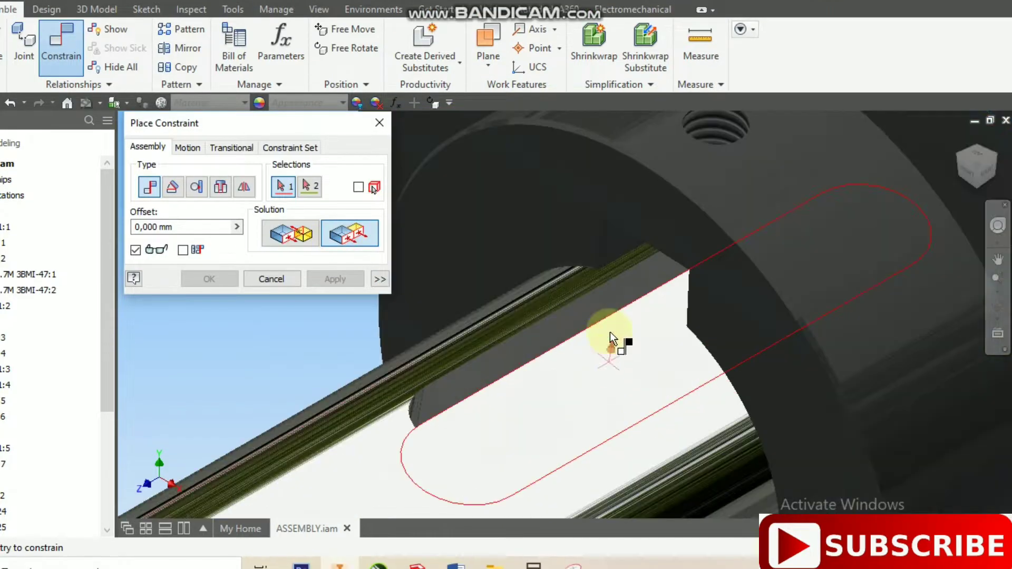
{"action": "left_click", "coordinate": [608, 243]}
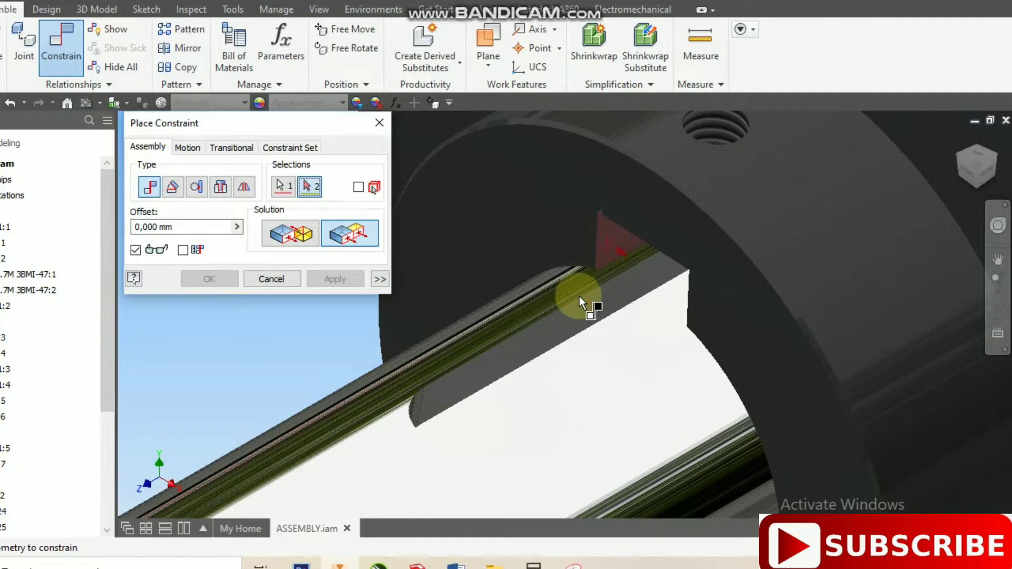
{"action": "left_click", "coordinate": [554, 329]}
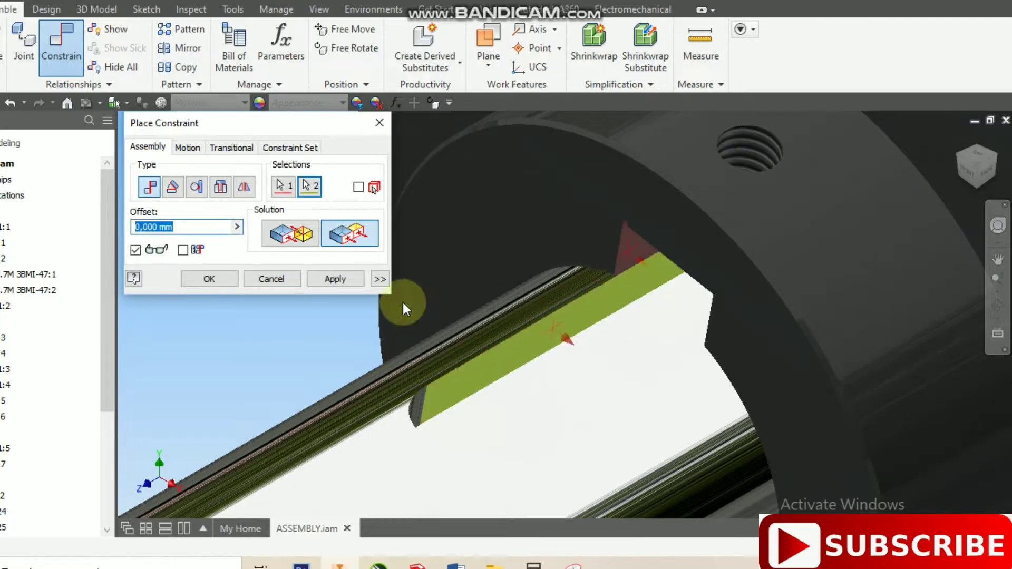
{"action": "left_click", "coordinate": [220, 279]}
Slide the pulley along the shaft until it is roughly centred over the rear keyway in the side view
{"action": "scroll", "coordinate": [569, 288], "scroll_direction": "up", "scroll_amount": 8}
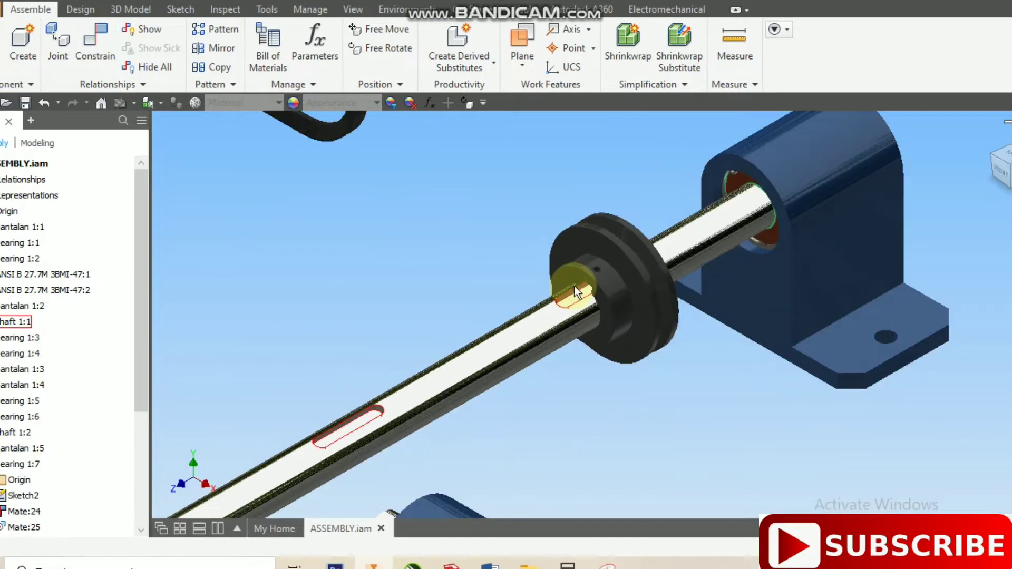
{"action": "scroll", "coordinate": [576, 281], "scroll_direction": "down", "scroll_amount": 3}
{"action": "mouse_move", "coordinate": [579, 264]}
{"action": "left_mouse_down"}
{"action": "mouse_move", "coordinate": [577, 248]}
{"action": "mouse_move", "coordinate": [555, 233]}
{"action": "mouse_move", "coordinate": [605, 276]}
{"action": "mouse_move", "coordinate": [597, 256]}
{"action": "mouse_move", "coordinate": [549, 237]}
{"action": "mouse_move", "coordinate": [580, 251]}
{"action": "mouse_move", "coordinate": [606, 291]}
{"action": "mouse_move", "coordinate": [583, 249]}
{"action": "mouse_move", "coordinate": [548, 274]}
{"action": "mouse_move", "coordinate": [583, 258]}
{"action": "mouse_move", "coordinate": [568, 277]}
{"action": "left_mouse_up"}
{"action": "scroll", "coordinate": [549, 273], "scroll_direction": "up", "scroll_amount": 5}
{"action": "left_click", "coordinate": [552, 175]}
{"action": "scroll", "coordinate": [581, 275], "scroll_direction": "down", "scroll_amount": 3}
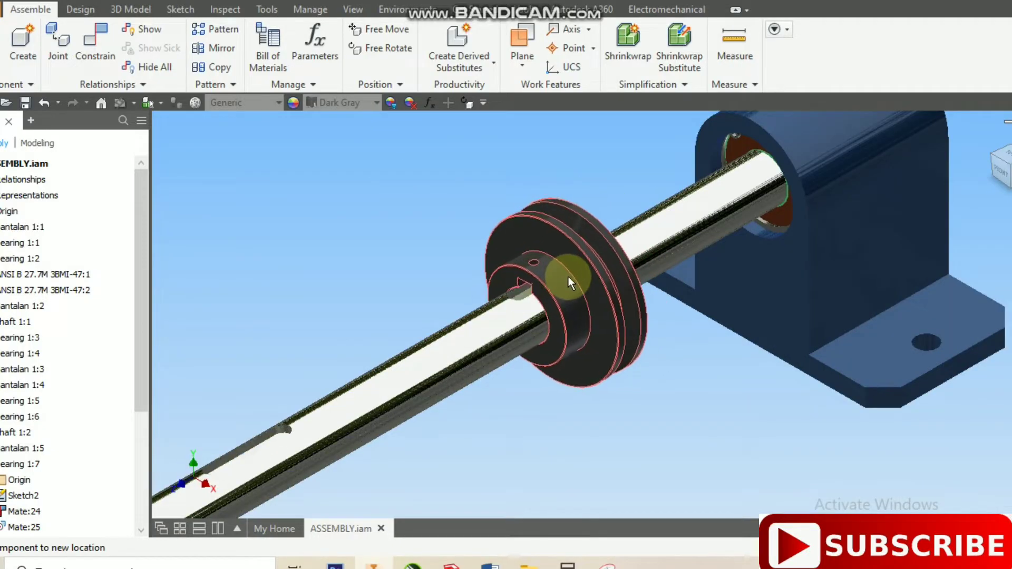
{"action": "left_click", "coordinate": [587, 165]}
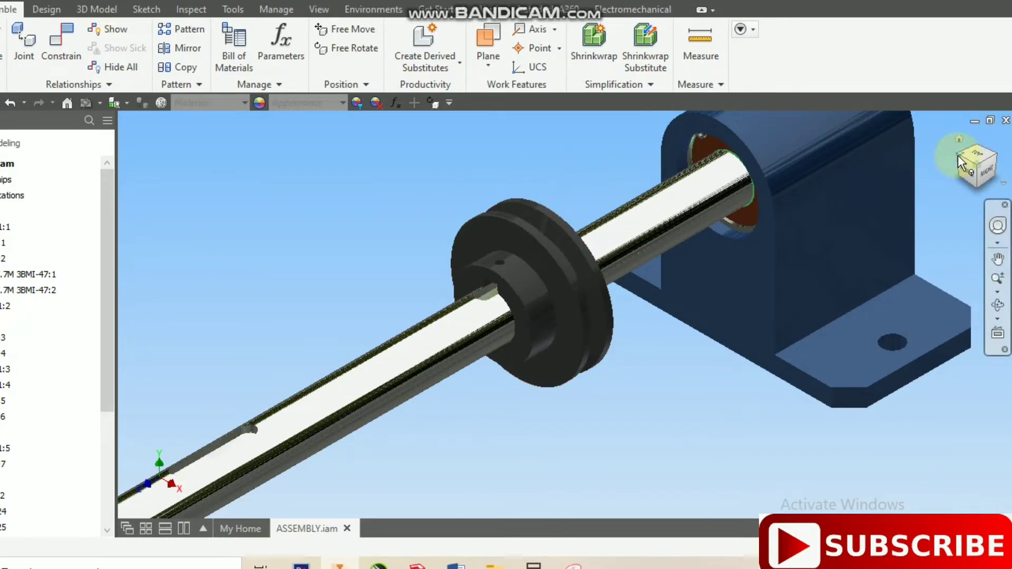
{"action": "left_click", "coordinate": [988, 160]}
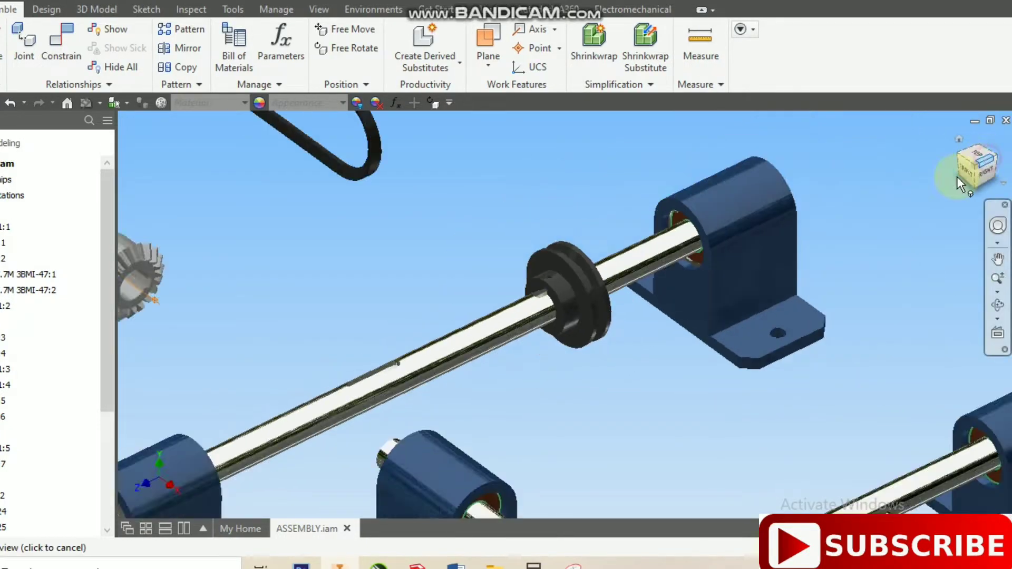
{"action": "scroll", "coordinate": [600, 300], "scroll_direction": "down", "scroll_amount": 4}
{"action": "scroll", "coordinate": [598, 297], "scroll_direction": "down", "scroll_amount": 6}
{"action": "left_click", "coordinate": [454, 161]}
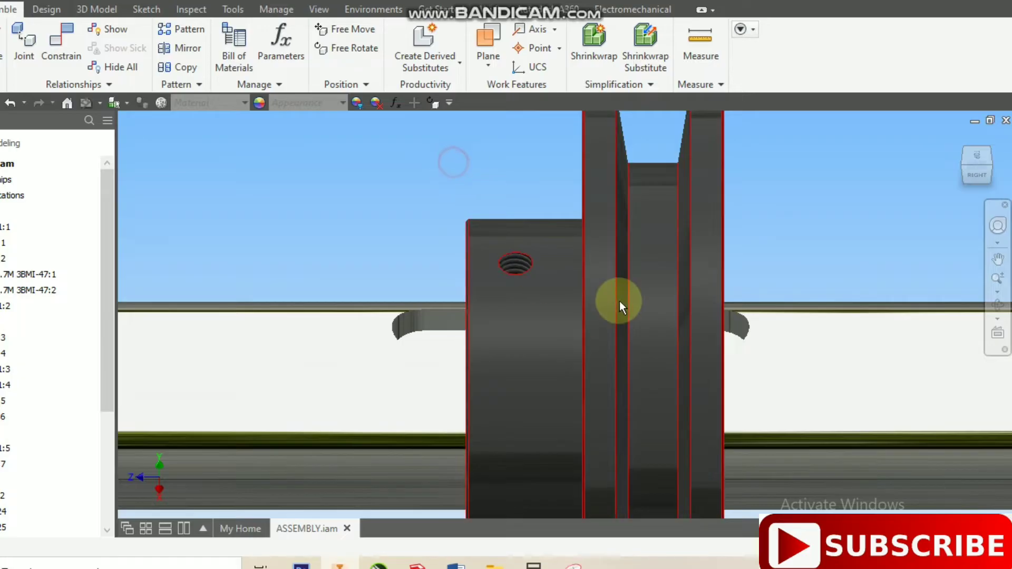
{"action": "left_click_drag", "start_coordinate": [618, 301], "coordinate": [597, 294]}
{"action": "scroll", "coordinate": [696, 245], "scroll_direction": "up", "scroll_amount": 6}
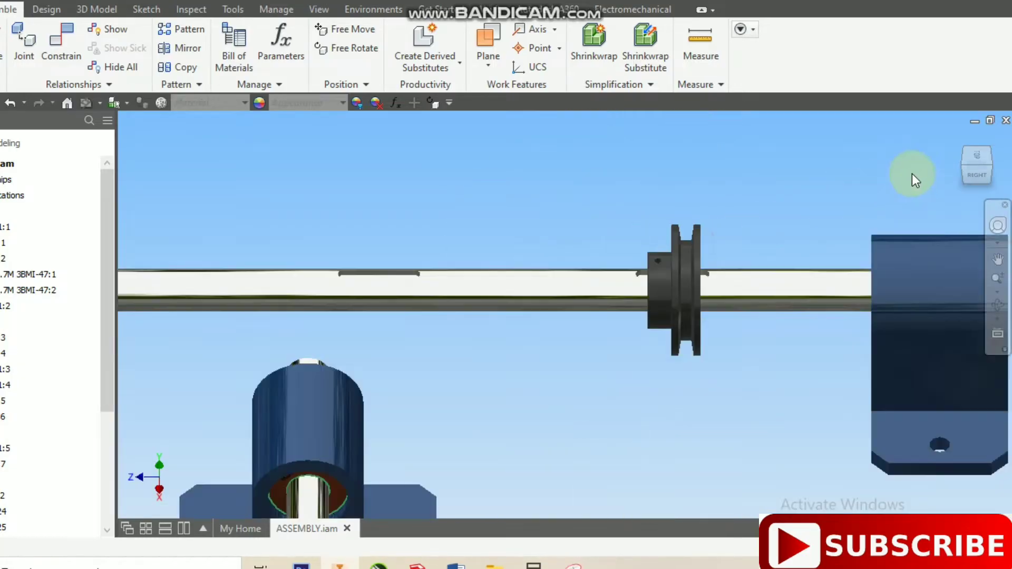
Measure the distance from the inner face of the rear bearing block to the pulley's nearest rim edge
{"action": "left_click", "coordinate": [965, 165]}
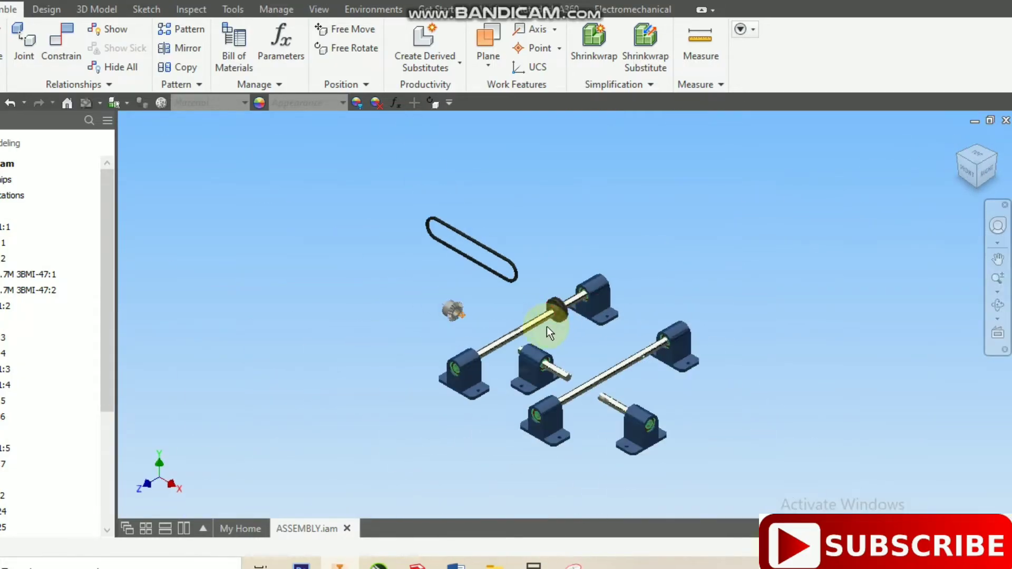
{"action": "scroll", "coordinate": [546, 327], "scroll_direction": "down", "scroll_amount": 6}
{"action": "middle_click_drag", "start_coordinate": [579, 278], "coordinate": [458, 493]}
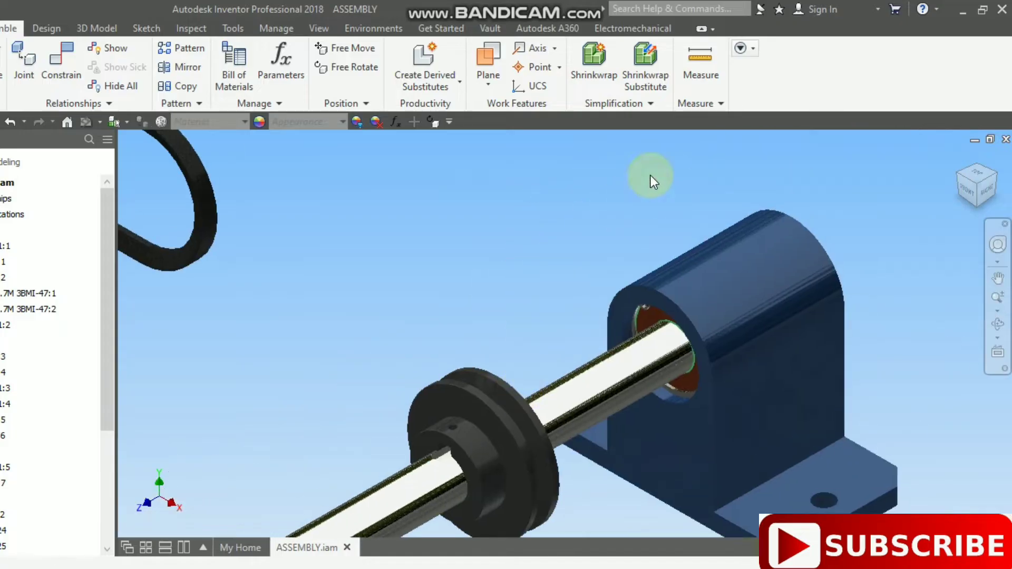
{"action": "left_click", "coordinate": [697, 62]}
{"action": "left_click", "coordinate": [694, 377]}
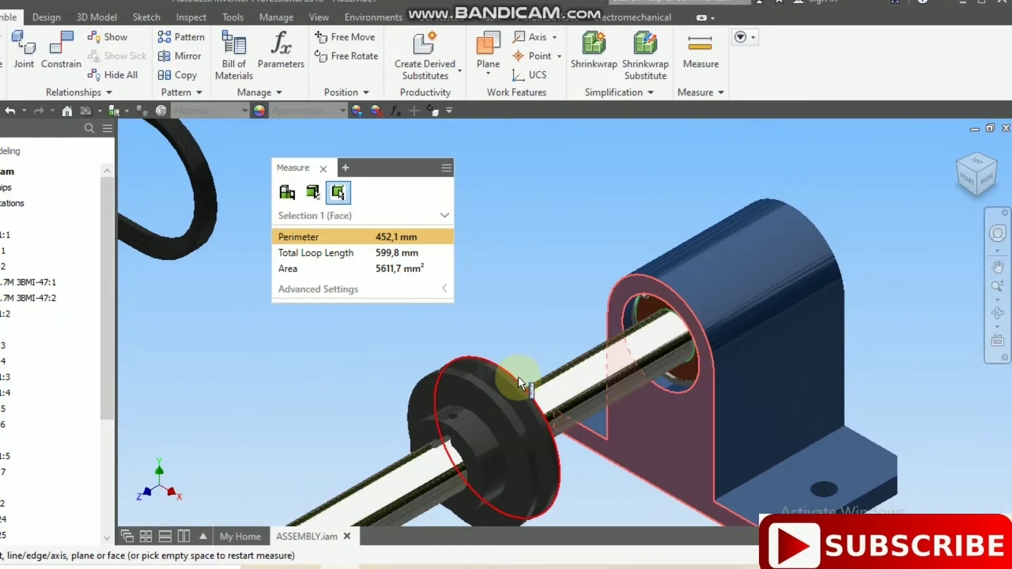
{"action": "scroll", "coordinate": [508, 388], "scroll_direction": "down", "scroll_amount": 4}
{"action": "left_click", "coordinate": [506, 380]}
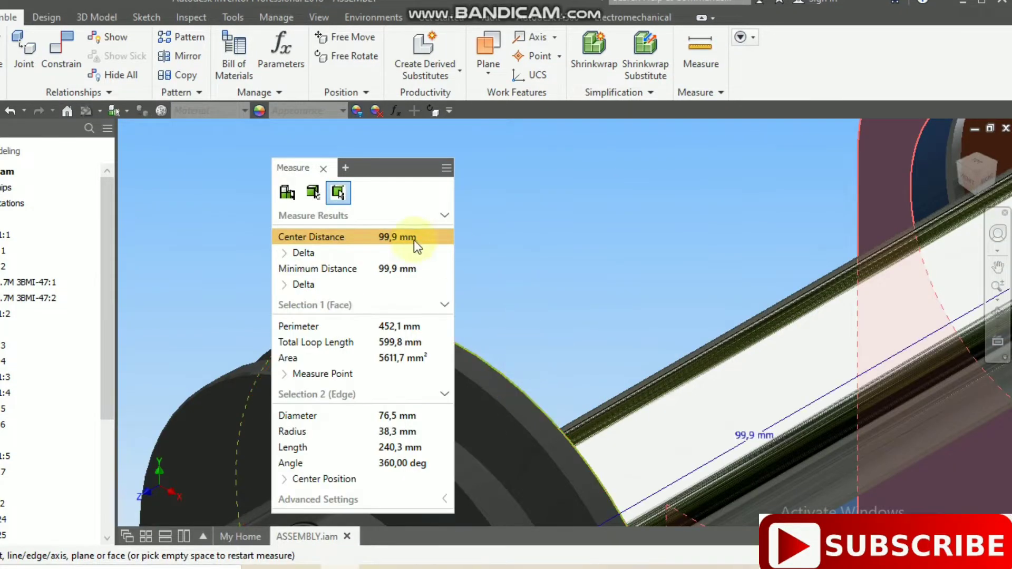
{"action": "left_click", "coordinate": [323, 168]}
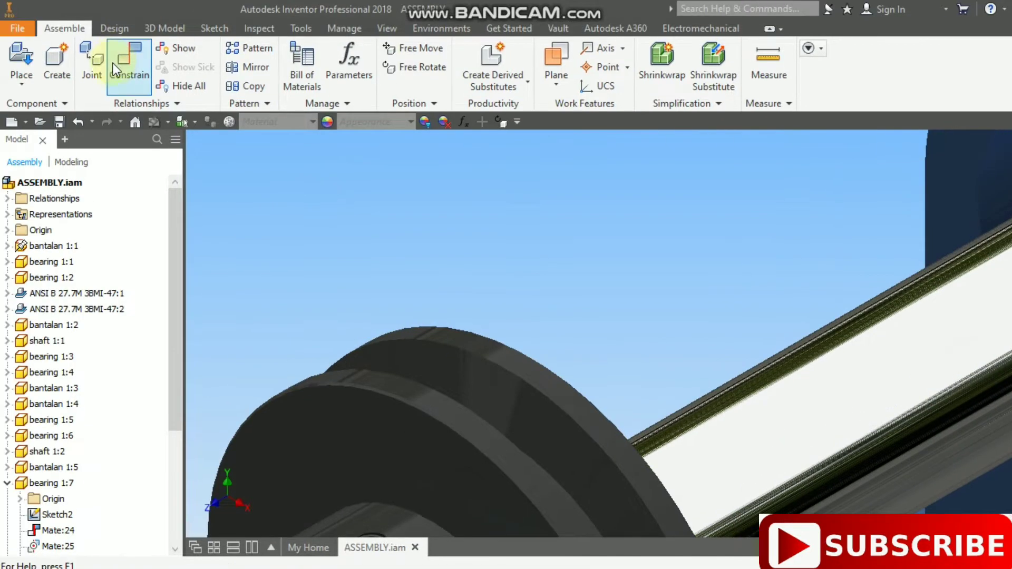
Mate the pulley's flat rear face to the inner face of the rear bearing block with a 100 mm offset
{"action": "left_click", "coordinate": [61, 50]}
{"action": "scroll", "coordinate": [687, 239], "scroll_direction": "up", "scroll_amount": 3}
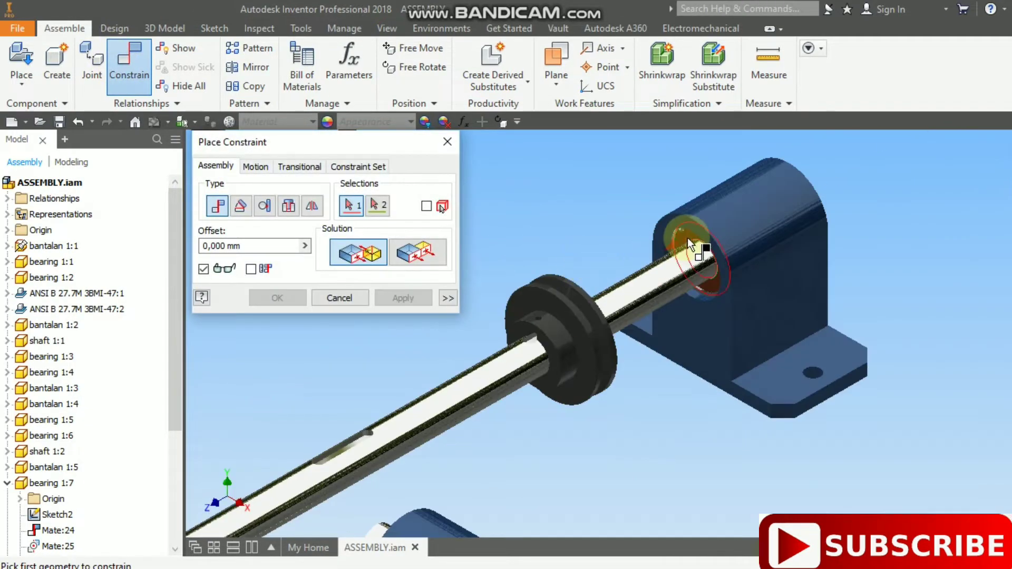
{"action": "left_click", "coordinate": [751, 393]}
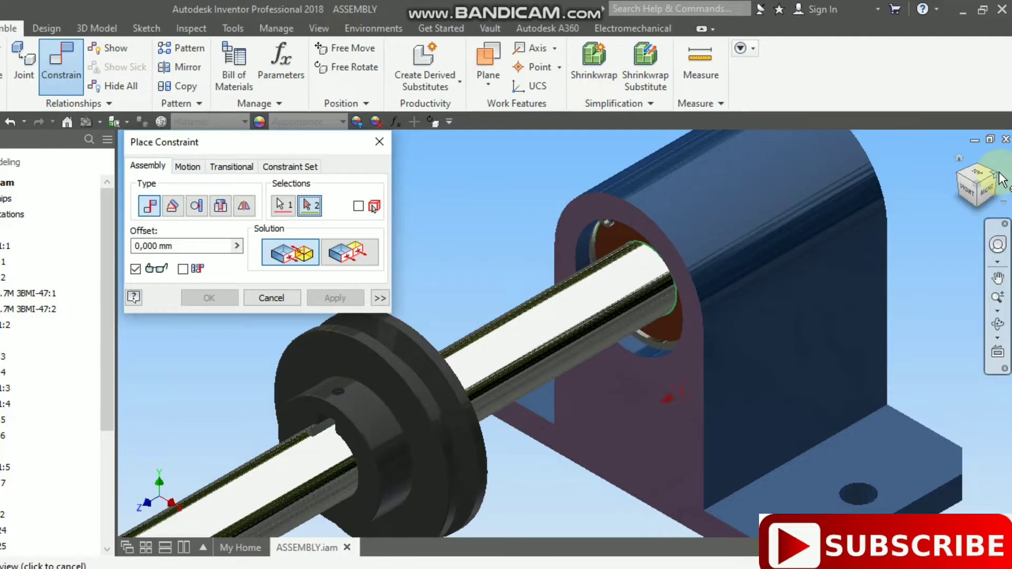
{"action": "left_click", "coordinate": [996, 176]}
{"action": "scroll", "coordinate": [720, 267], "scroll_direction": "down", "scroll_amount": 5}
{"action": "left_click", "coordinate": [722, 257]}
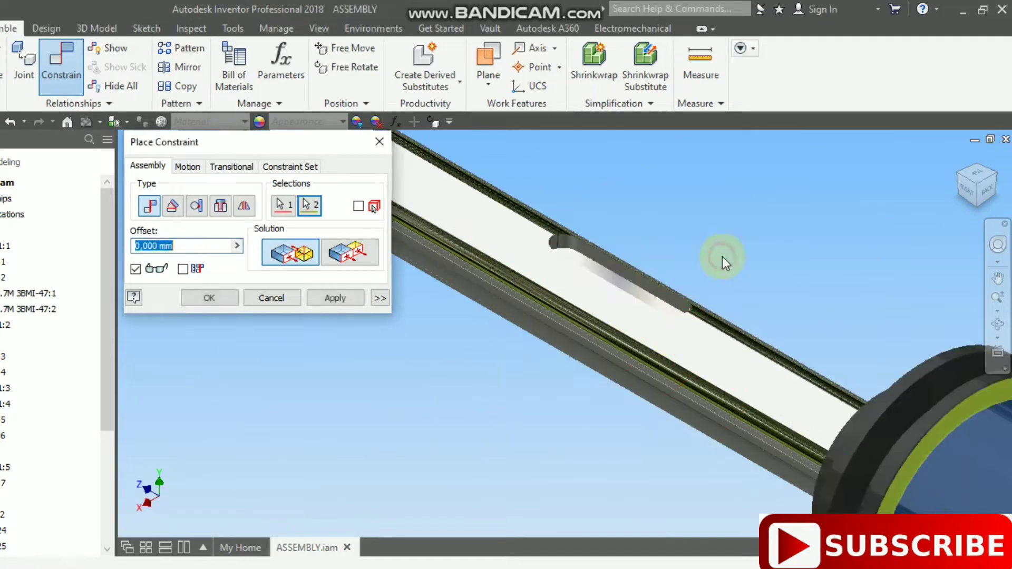
{"action": "type", "text": "100"}
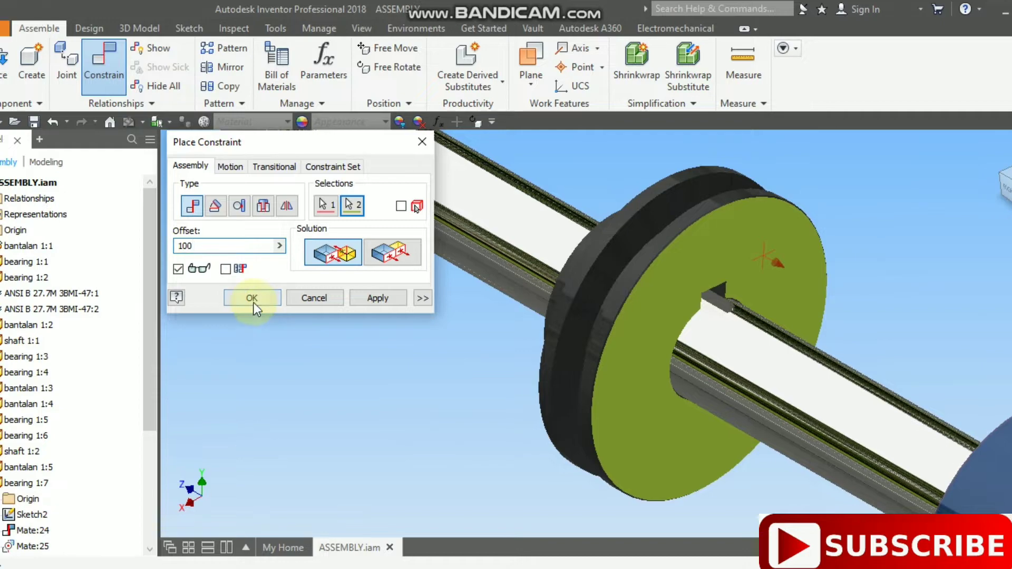
{"action": "left_click", "coordinate": [254, 302]}
Examine the constrained pulley and the empty front keyway on the same long shaft
{"action": "scroll", "coordinate": [739, 289], "scroll_direction": "up", "scroll_amount": 5}
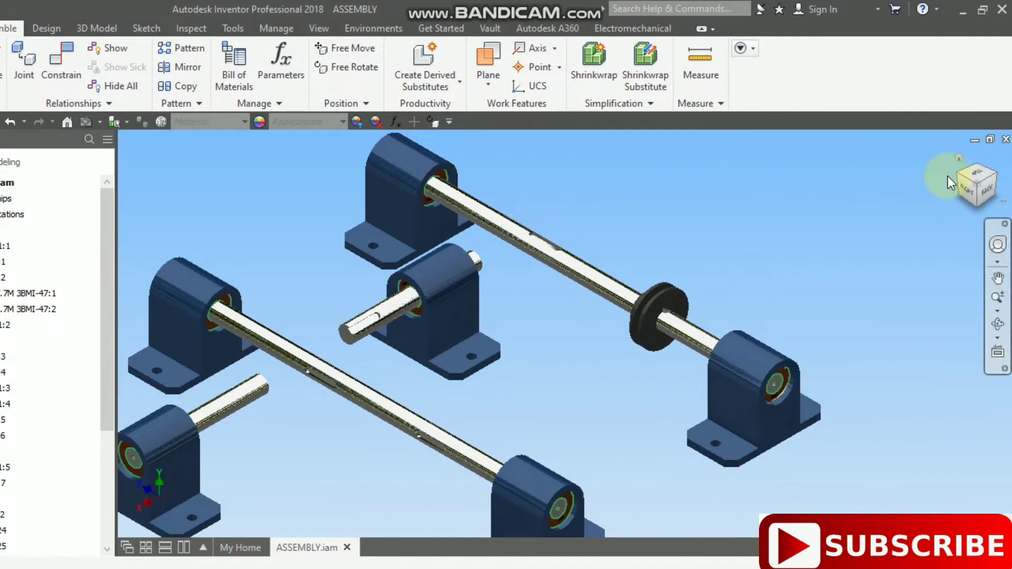
{"action": "left_click", "coordinate": [953, 175]}
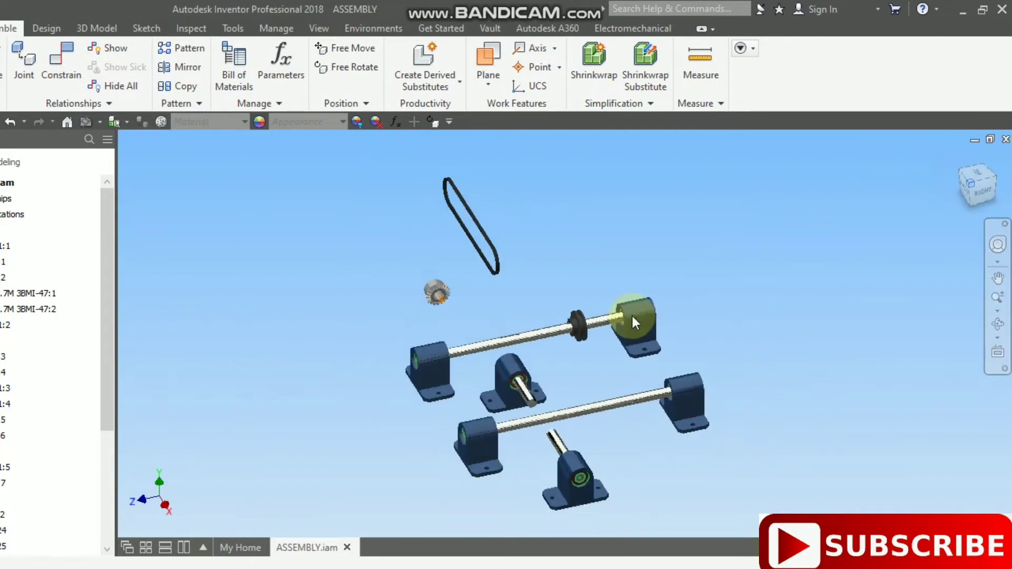
{"action": "scroll", "coordinate": [514, 355], "scroll_direction": "down", "scroll_amount": 8}
{"action": "scroll", "coordinate": [495, 323], "scroll_direction": "down", "scroll_amount": 2}
{"action": "scroll", "coordinate": [490, 313], "scroll_direction": "up", "scroll_amount": 3}
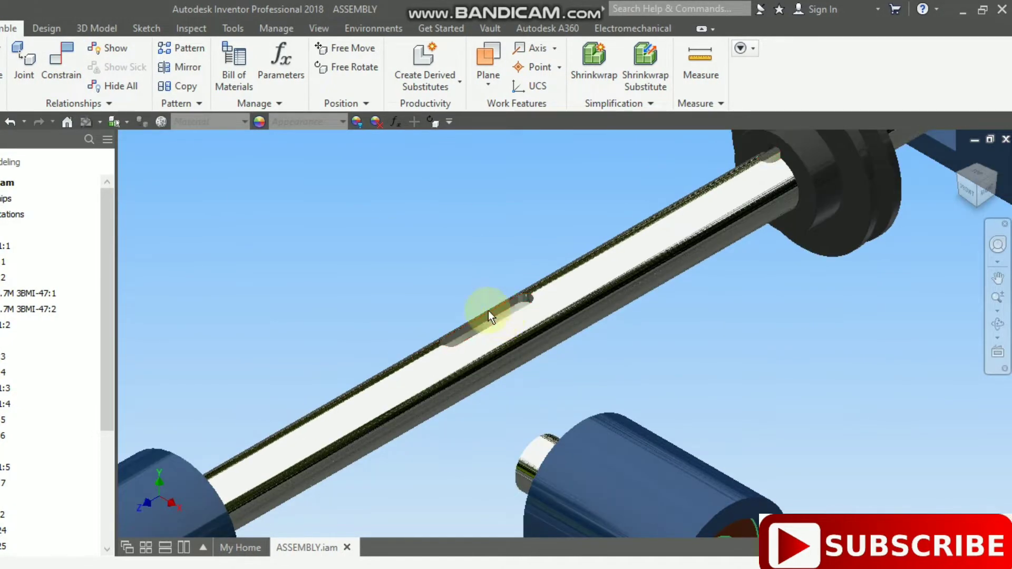
{"action": "scroll", "coordinate": [527, 380], "scroll_direction": "up", "scroll_amount": 2}
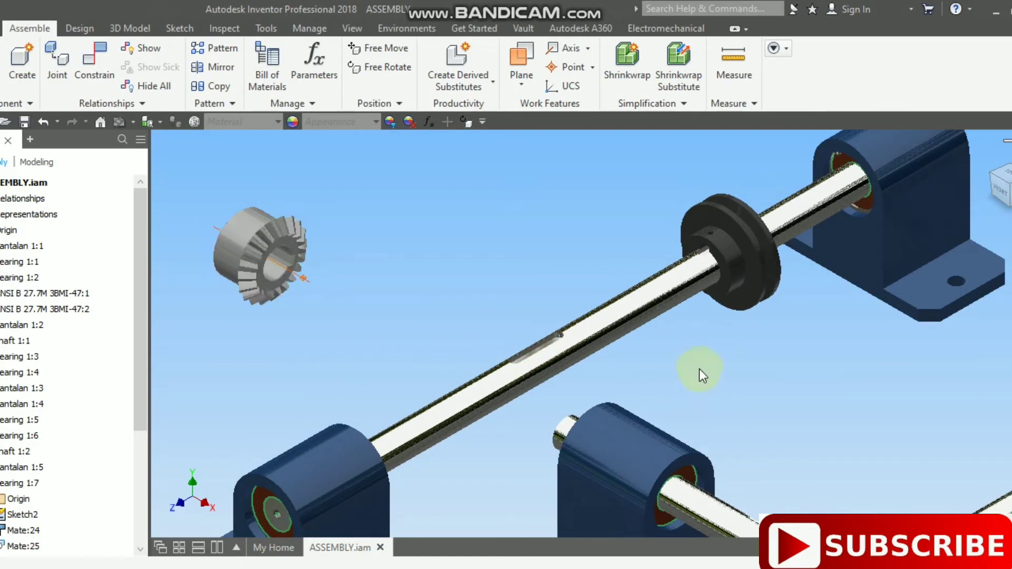
{"action": "scroll", "coordinate": [514, 391], "scroll_direction": "up", "scroll_amount": 2}
{"action": "scroll", "coordinate": [537, 358], "scroll_direction": "up", "scroll_amount": 2}
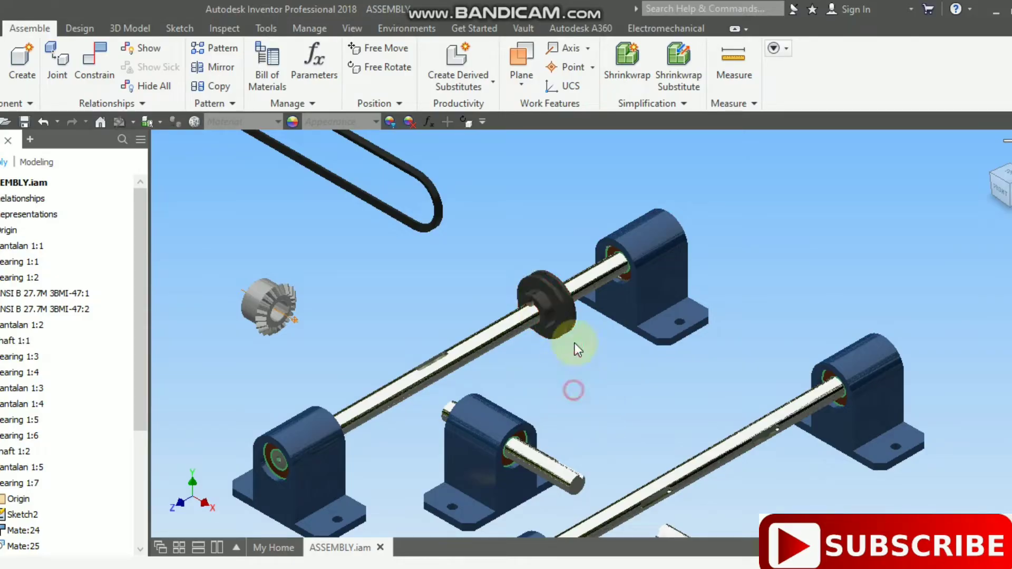
Add another copy of the "v pulley 3 in" component to the assembly, in the empty space beside the first long shaft
{"action": "left_click", "coordinate": [558, 318]}
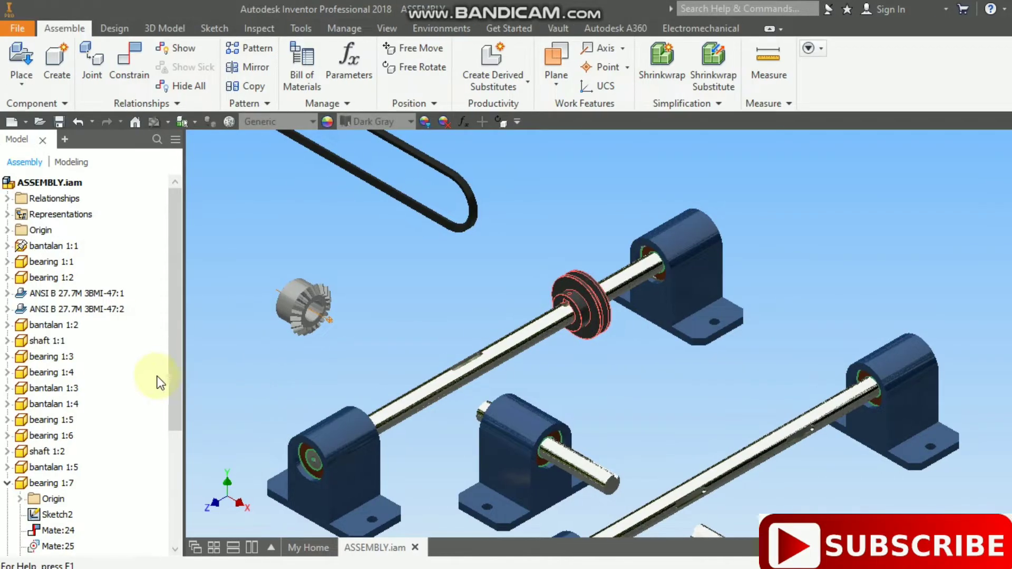
{"action": "left_click_drag", "start_coordinate": [179, 387], "coordinate": [163, 521]}
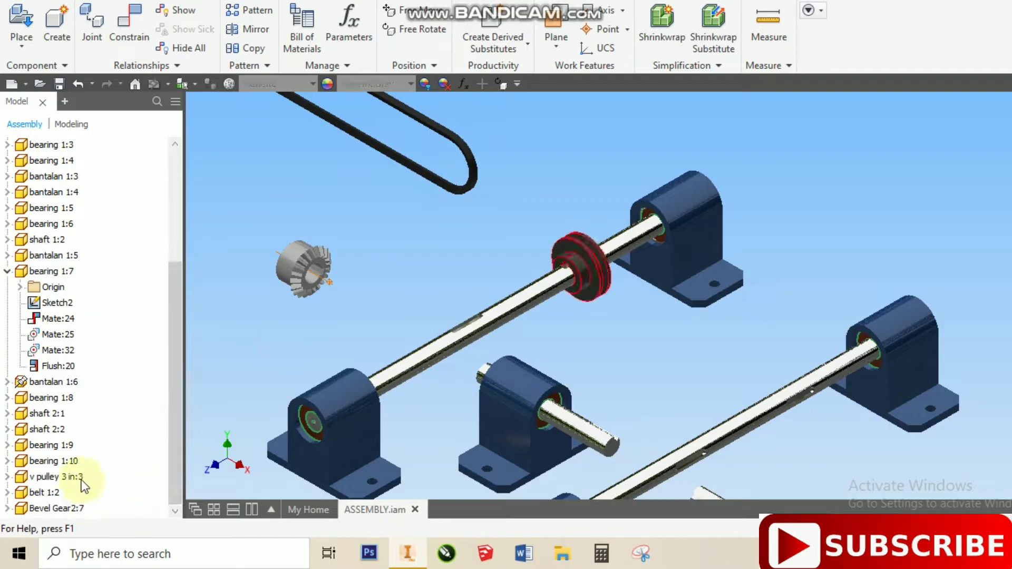
{"action": "left_click", "coordinate": [80, 477]}
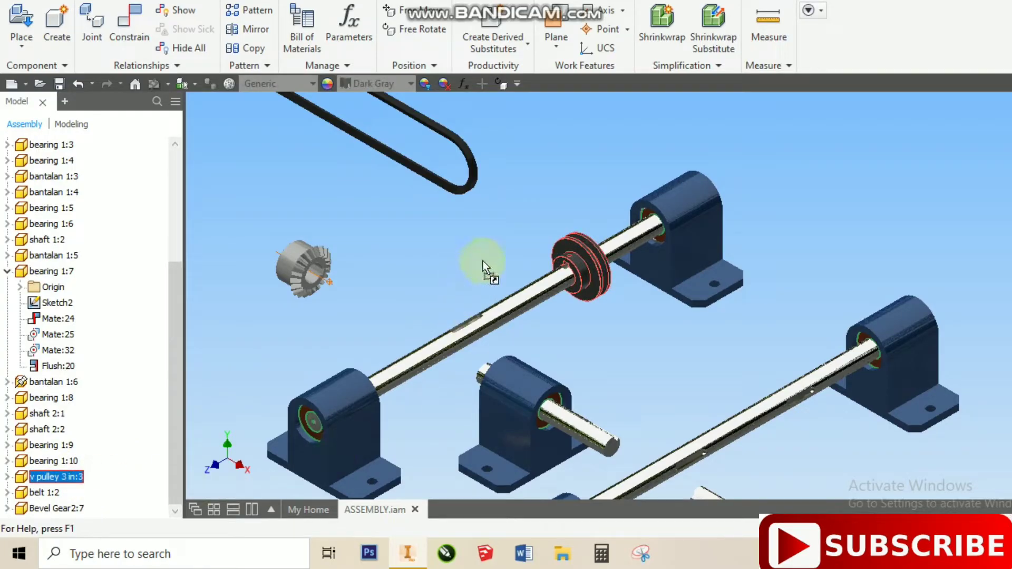
{"action": "left_click_drag", "start_coordinate": [483, 261], "coordinate": [483, 260]}
{"action": "left_click", "coordinate": [526, 200]}
{"action": "left_click", "coordinate": [417, 292]}
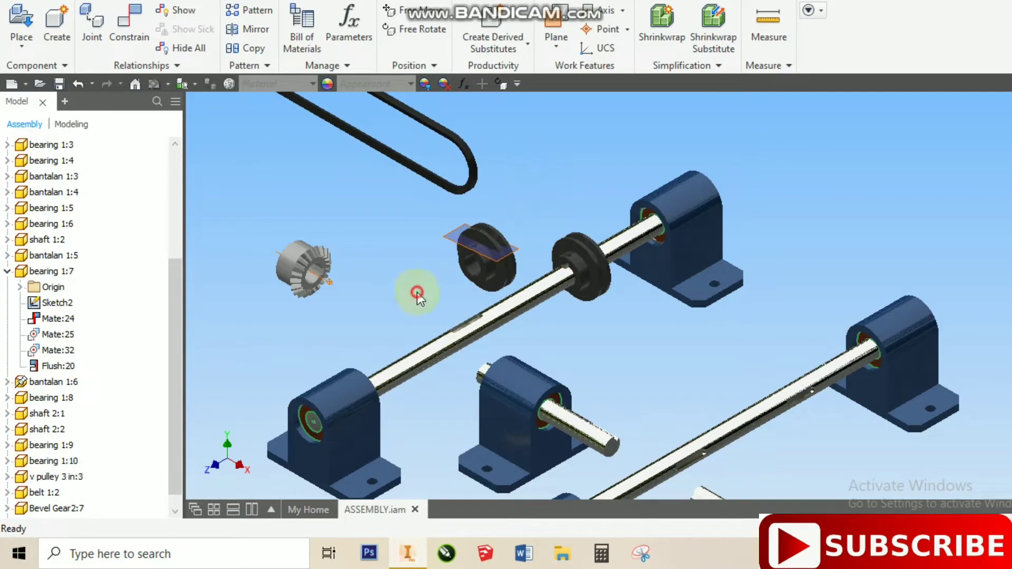
Hide Work Plane1 of the newly placed V pulley
{"action": "scroll", "coordinate": [475, 249], "scroll_direction": "down", "scroll_amount": 3}
{"action": "left_click", "coordinate": [477, 250]}
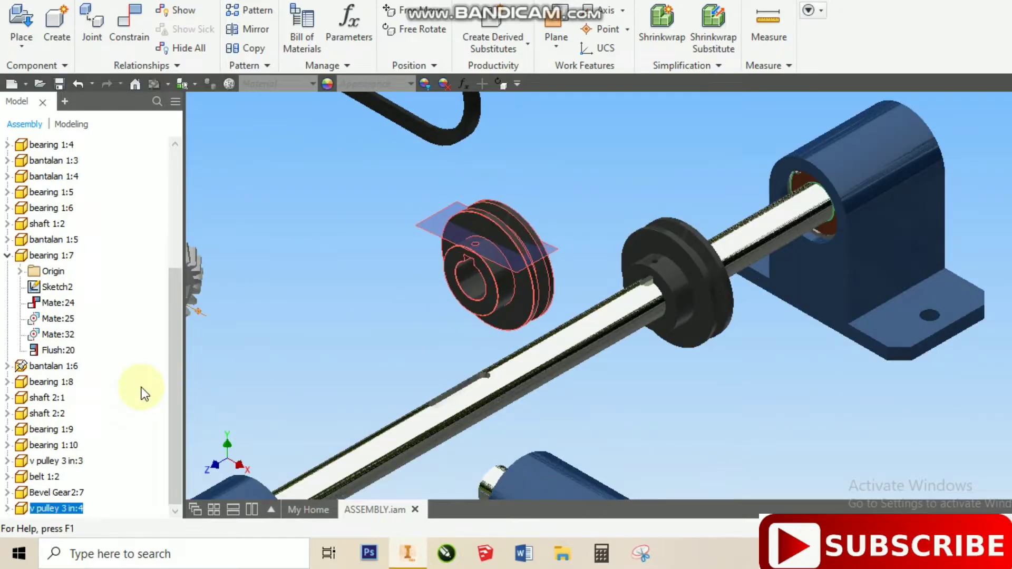
{"action": "left_click", "coordinate": [7, 508]}
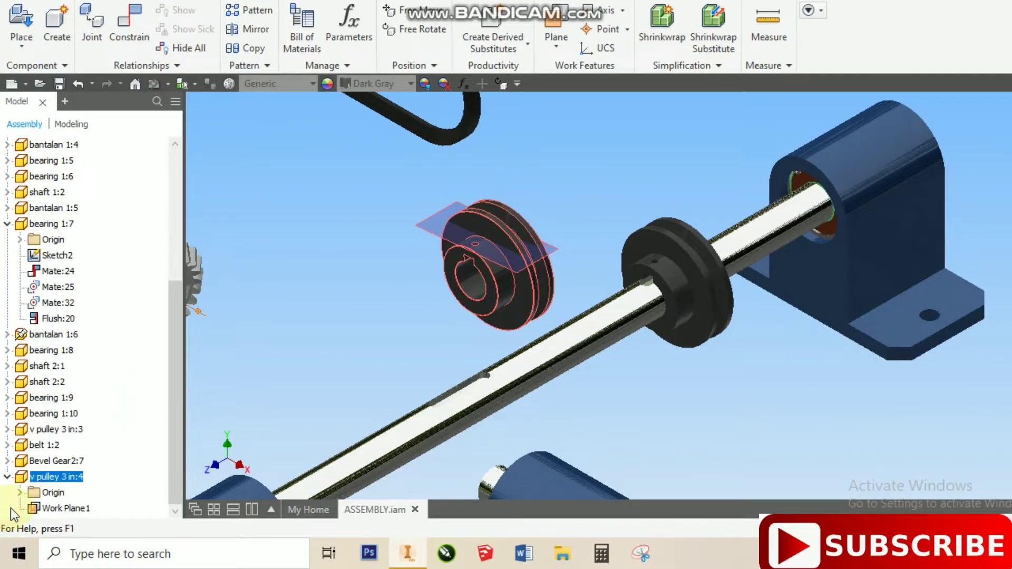
{"action": "right_click", "coordinate": [51, 513]}
{"action": "left_click", "coordinate": [78, 466]}
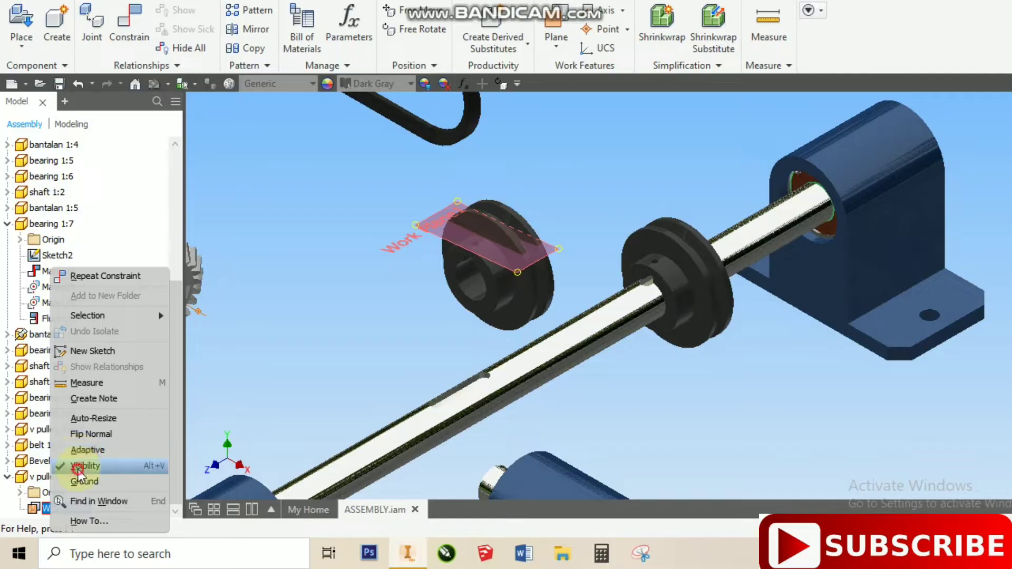
Mate the new pulley's bore axis to the axis of the second long shaft with 0 mm offset
{"action": "right_click", "coordinate": [547, 121]}
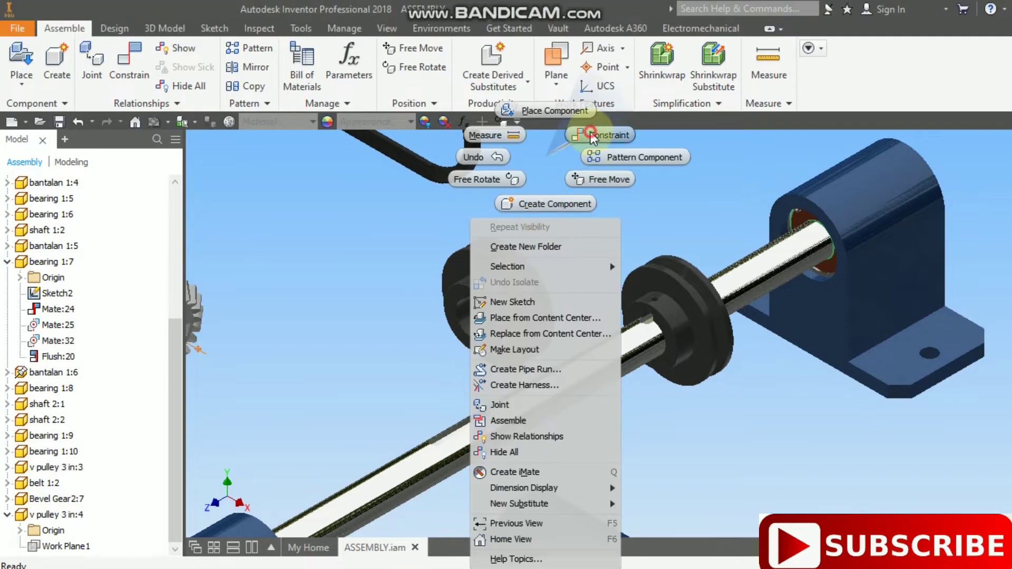
{"action": "left_click", "coordinate": [592, 135]}
{"action": "scroll", "coordinate": [472, 338], "scroll_direction": "down", "scroll_amount": 3}
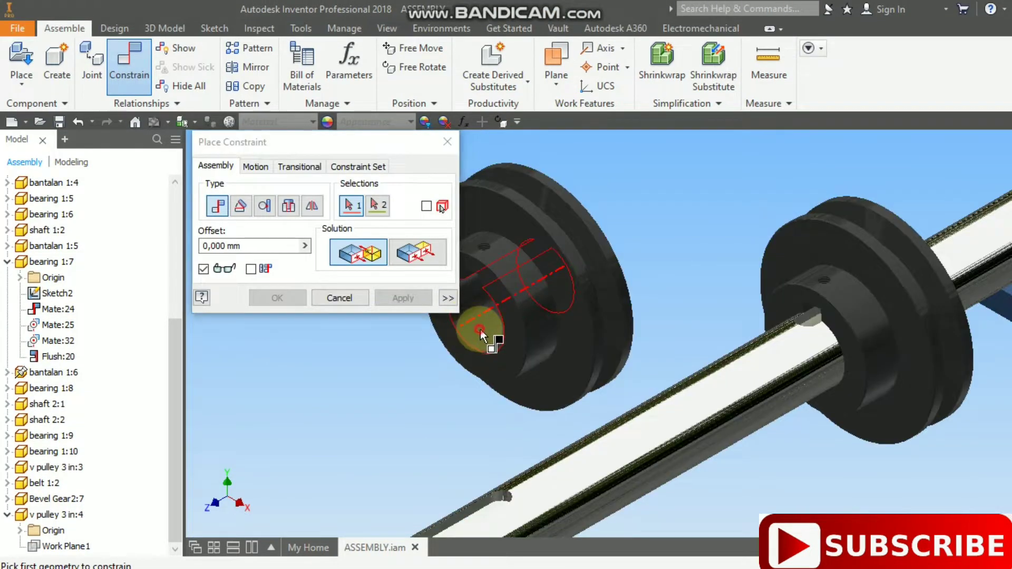
{"action": "left_click", "coordinate": [479, 330]}
{"action": "scroll", "coordinate": [530, 302], "scroll_direction": "up", "scroll_amount": 3}
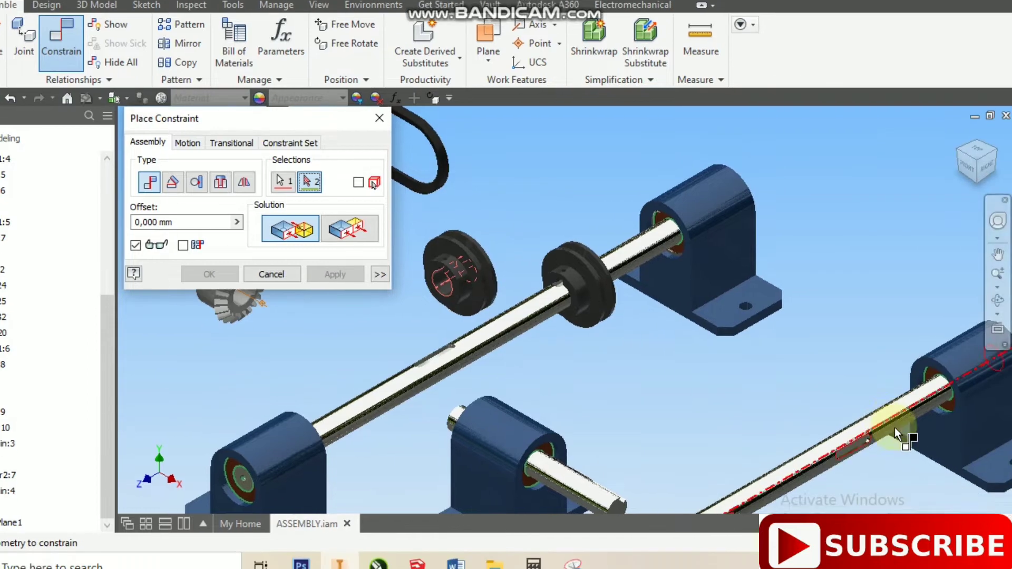
{"action": "scroll", "coordinate": [907, 470], "scroll_direction": "down", "scroll_amount": 5}
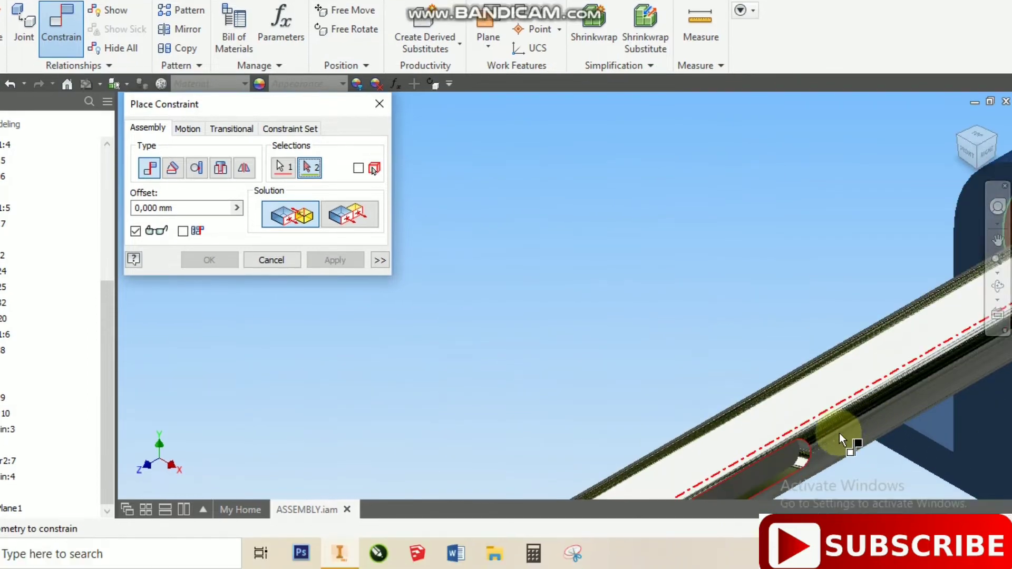
{"action": "left_click", "coordinate": [838, 432]}
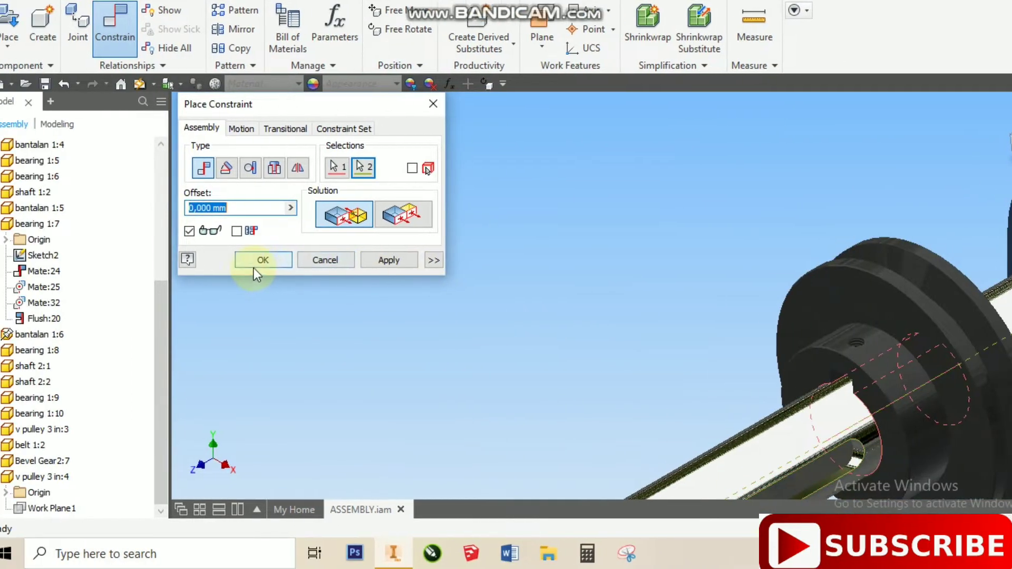
{"action": "left_click", "coordinate": [209, 260]}
Rotate the second long shaft slightly so its keyway beside the pulley is easier to reach
{"action": "scroll", "coordinate": [662, 259], "scroll_direction": "up", "scroll_amount": 5}
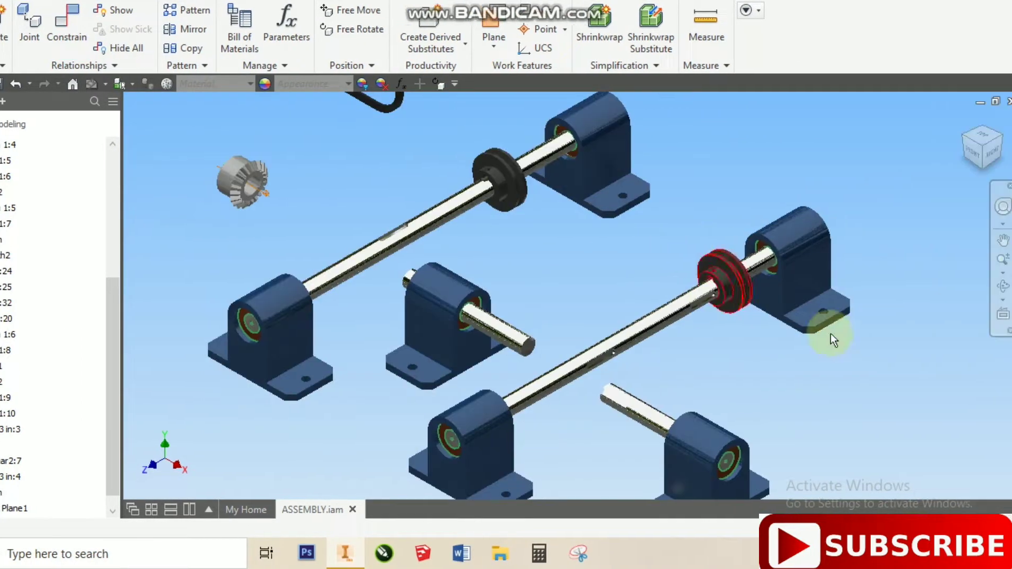
{"action": "scroll", "coordinate": [707, 298], "scroll_direction": "down", "scroll_amount": 5}
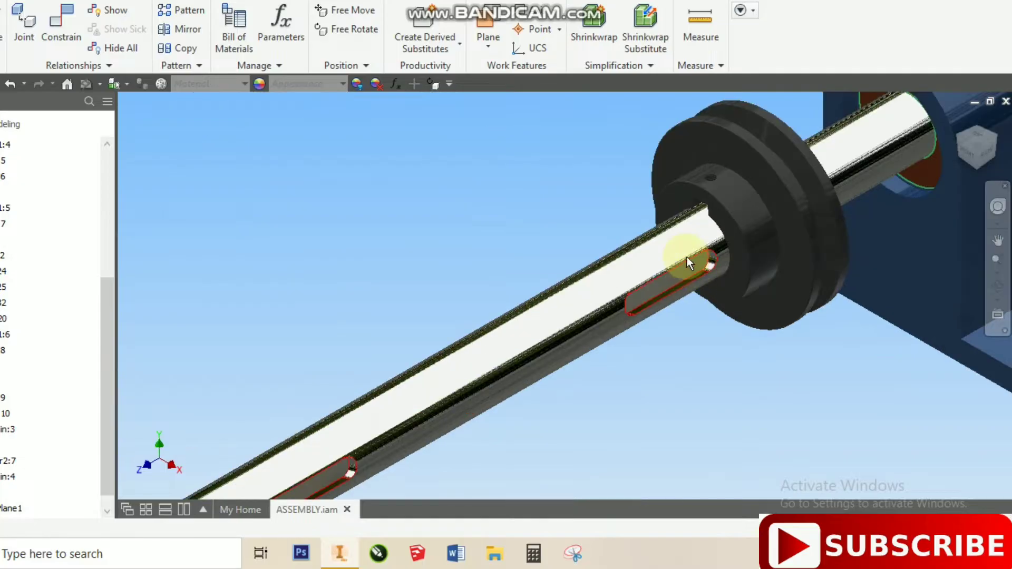
{"action": "left_click_drag", "start_coordinate": [687, 257], "coordinate": [614, 346]}
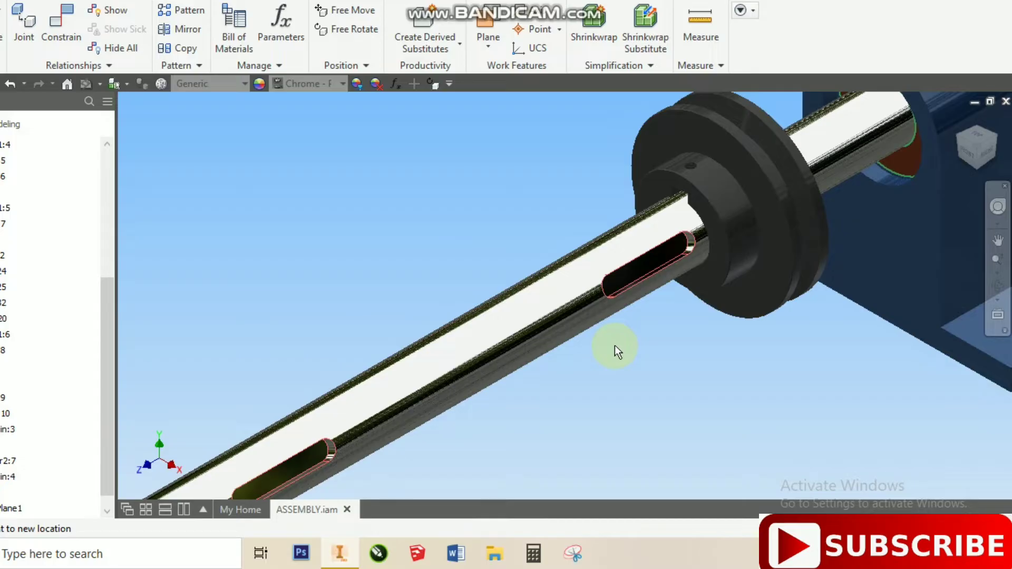
{"action": "scroll", "coordinate": [654, 228], "scroll_direction": "down", "scroll_amount": 4}
{"action": "left_click", "coordinate": [543, 222]}
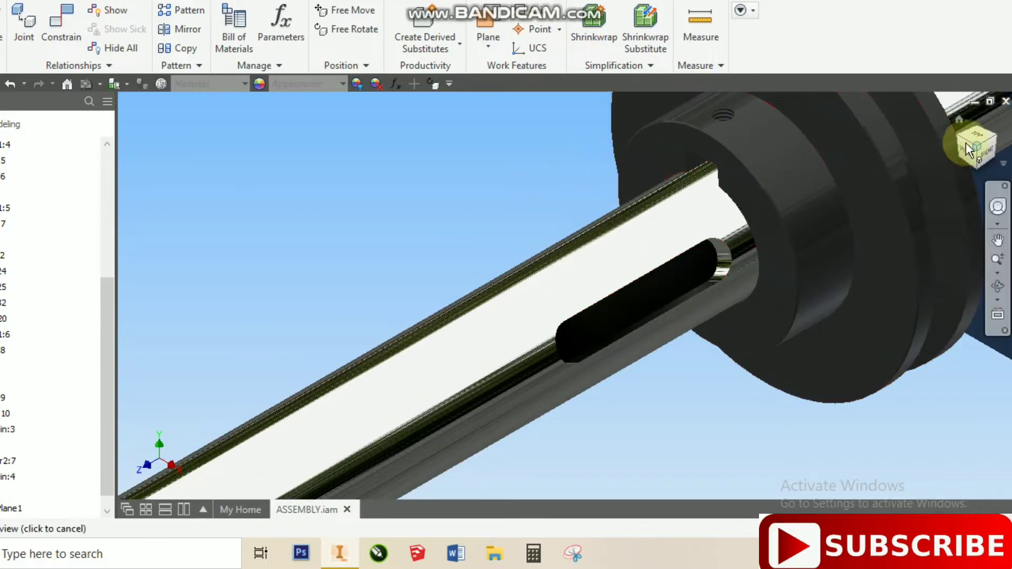
Apply a flush constraint with 0 mm offset between the new pulley's keyway face and the floor of the second shaft's keyway
{"action": "right_click", "coordinate": [432, 189]}
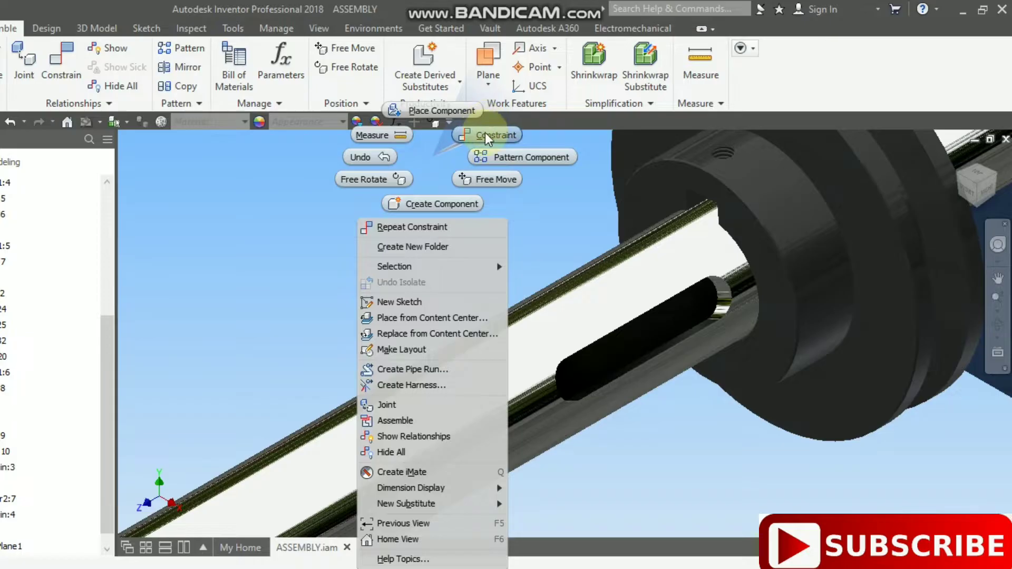
{"action": "left_click", "coordinate": [486, 137]}
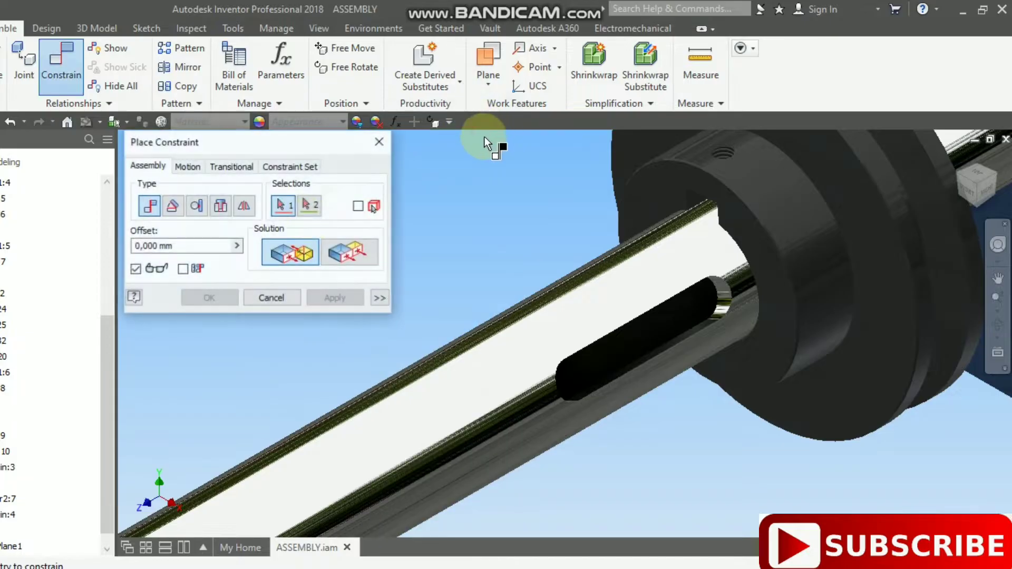
{"action": "left_click", "coordinate": [349, 254]}
{"action": "left_click", "coordinate": [620, 315]}
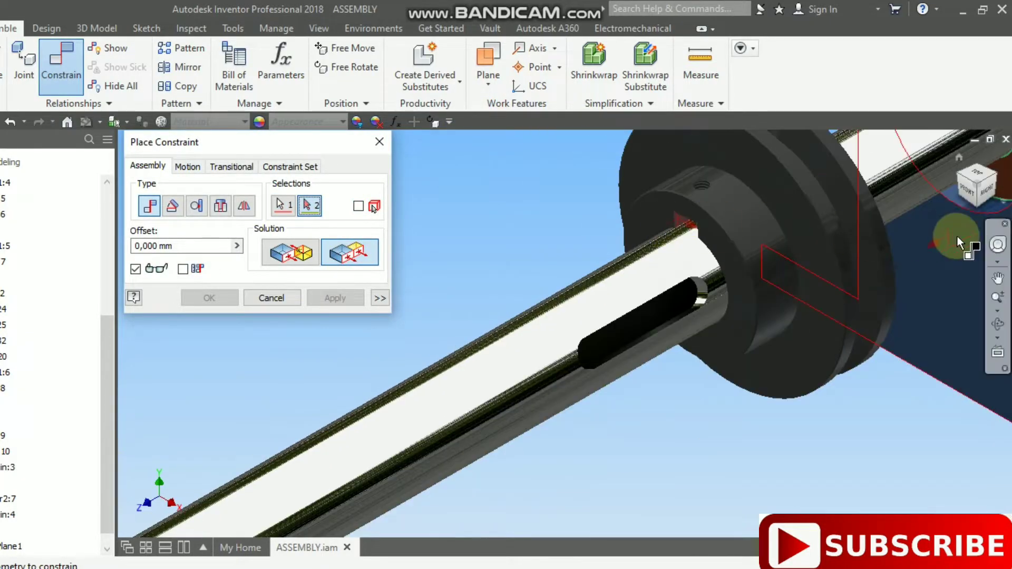
{"action": "left_click", "coordinate": [972, 207]}
{"action": "scroll", "coordinate": [631, 357], "scroll_direction": "down", "scroll_amount": 5}
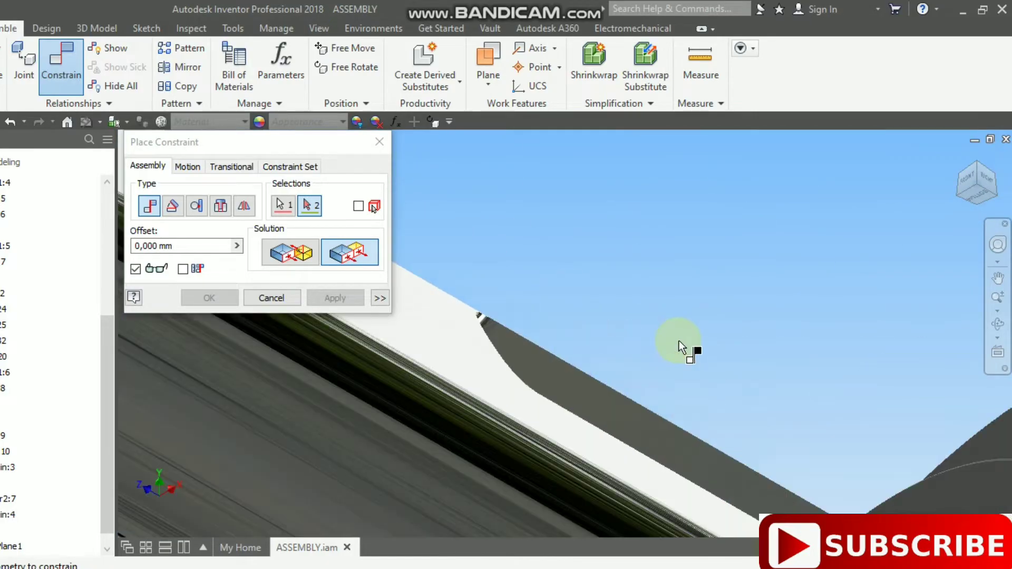
{"action": "left_click", "coordinate": [612, 410]}
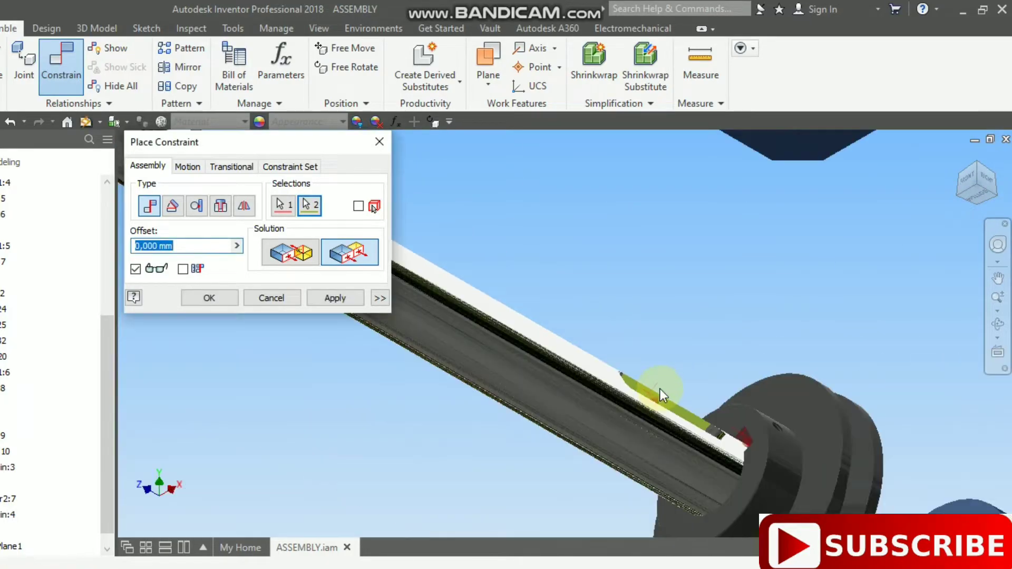
{"action": "left_click", "coordinate": [341, 298]}
Make the flat rear faces of the two V pulleys flush with 0 mm offset
{"action": "left_click", "coordinate": [978, 165]}
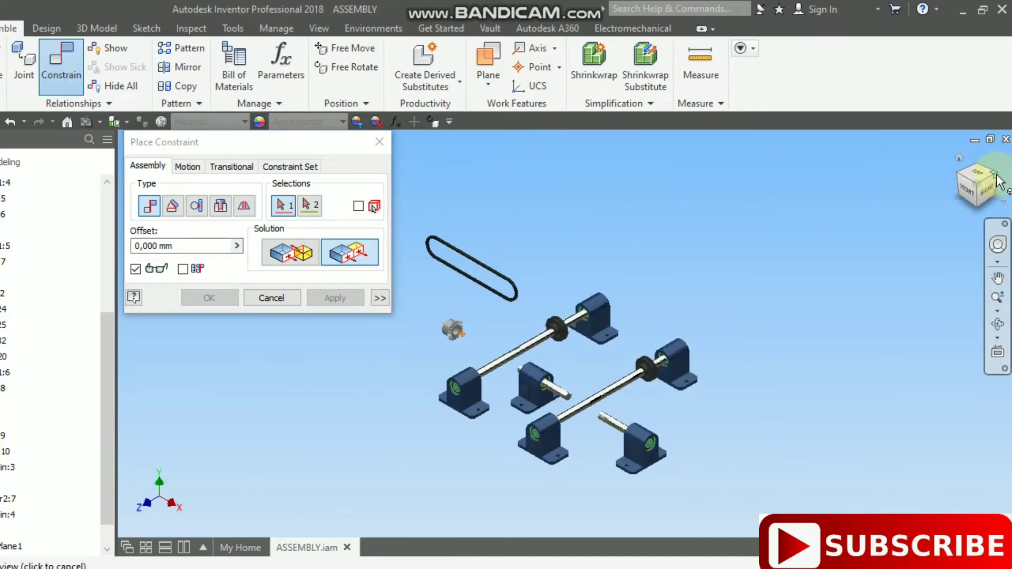
{"action": "scroll", "coordinate": [564, 411], "scroll_direction": "down", "scroll_amount": 8}
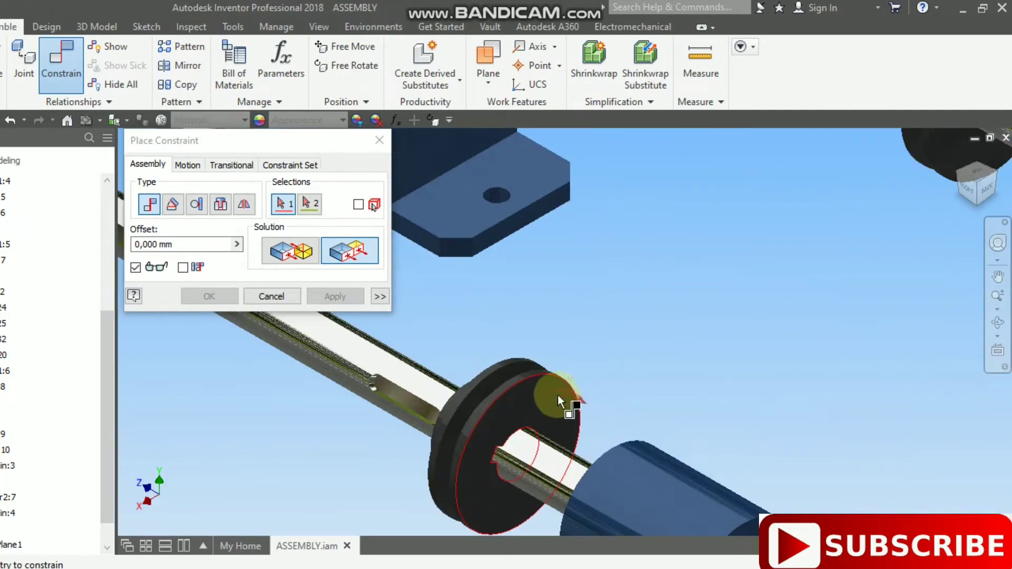
{"action": "left_click", "coordinate": [549, 400]}
{"action": "scroll", "coordinate": [549, 401], "scroll_direction": "up", "scroll_amount": 5}
{"action": "scroll", "coordinate": [711, 305], "scroll_direction": "down", "scroll_amount": 8}
{"action": "left_click", "coordinate": [704, 309]}
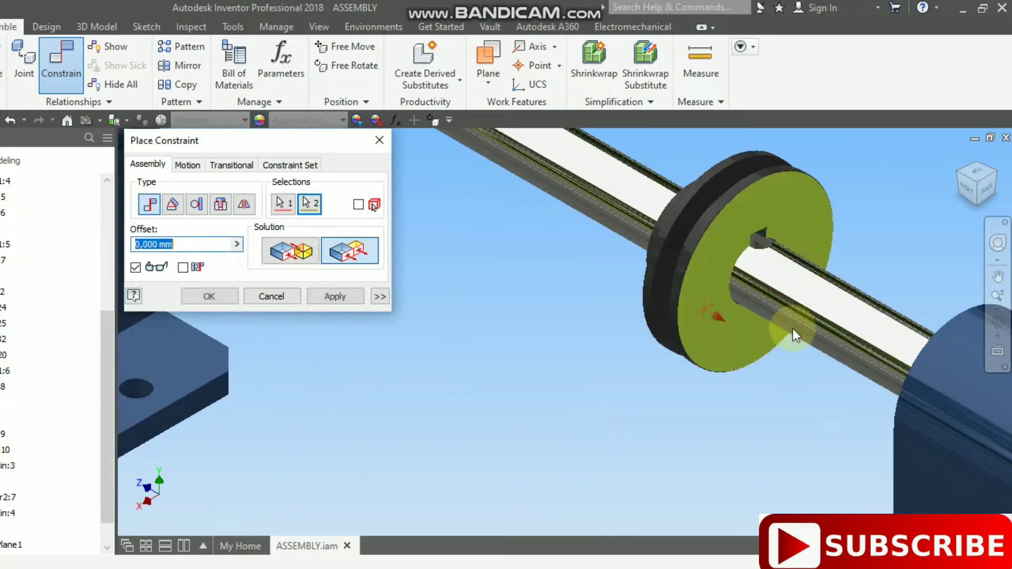
{"action": "scroll", "coordinate": [793, 327], "scroll_direction": "up", "scroll_amount": 6}
{"action": "left_click", "coordinate": [235, 296]}
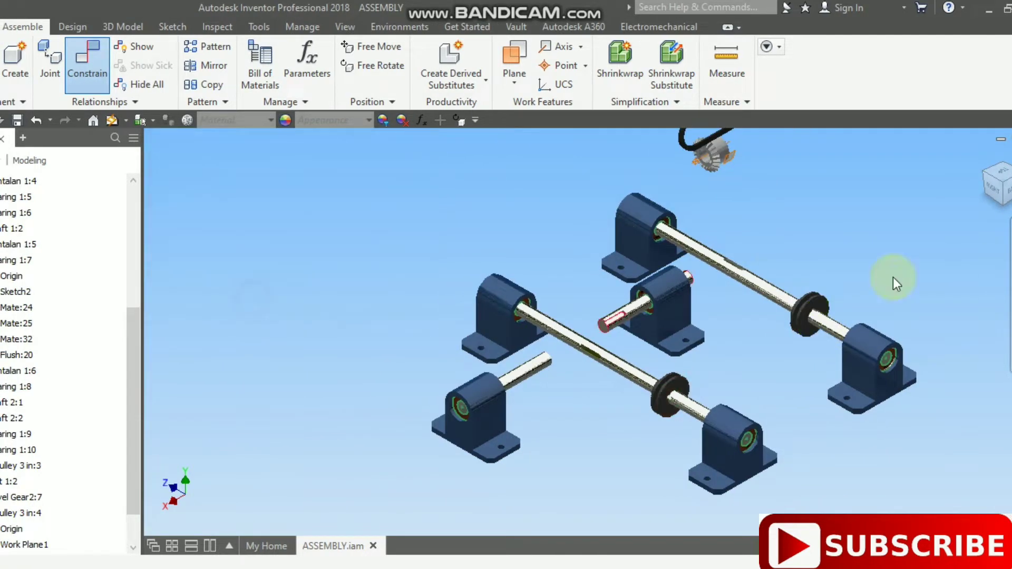
Turn the second long shaft by hand to check that its pulley rotates together with it
{"action": "left_click", "coordinate": [955, 171]}
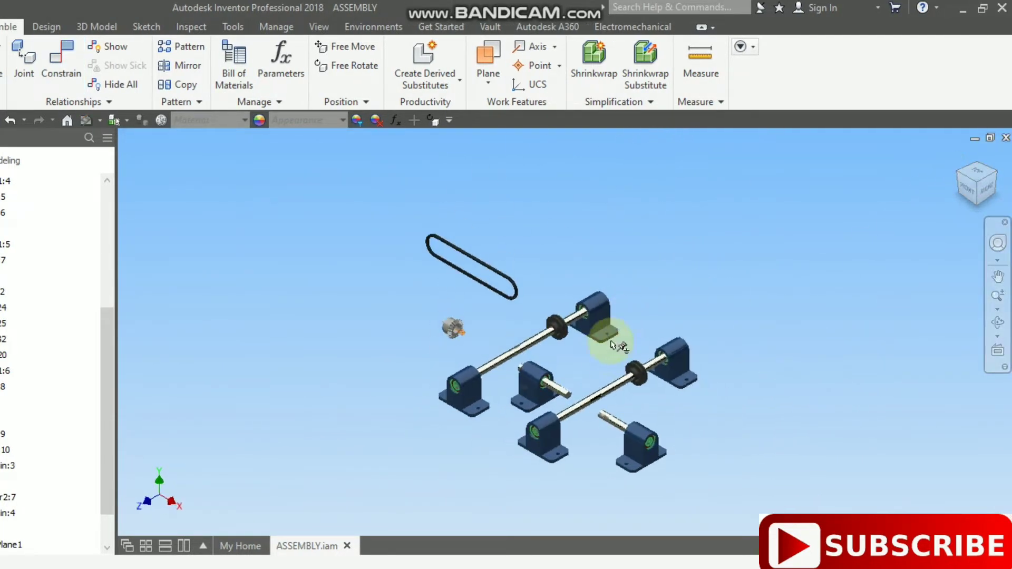
{"action": "scroll", "coordinate": [687, 407], "scroll_direction": "down", "scroll_amount": 6}
{"action": "left_click_drag", "start_coordinate": [713, 412], "coordinate": [542, 310]}
{"action": "scroll", "coordinate": [486, 292], "scroll_direction": "down", "scroll_amount": 5}
{"action": "scroll", "coordinate": [665, 323], "scroll_direction": "up", "scroll_amount": 5}
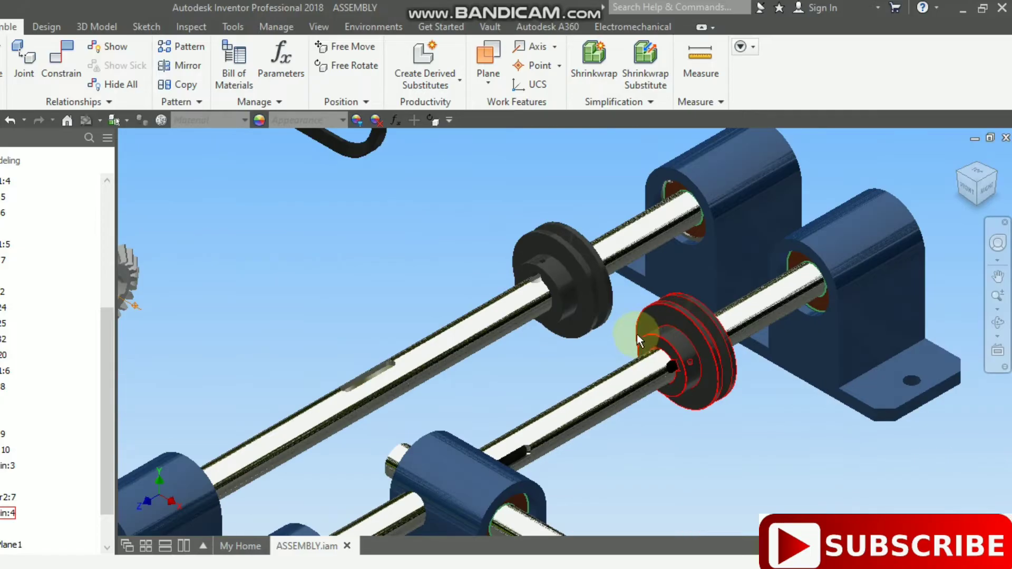
{"action": "scroll", "coordinate": [635, 331], "scroll_direction": "down", "scroll_amount": 3}
{"action": "left_click_drag", "start_coordinate": [700, 337], "coordinate": [738, 397]}
{"action": "scroll", "coordinate": [706, 360], "scroll_direction": "up", "scroll_amount": 5}
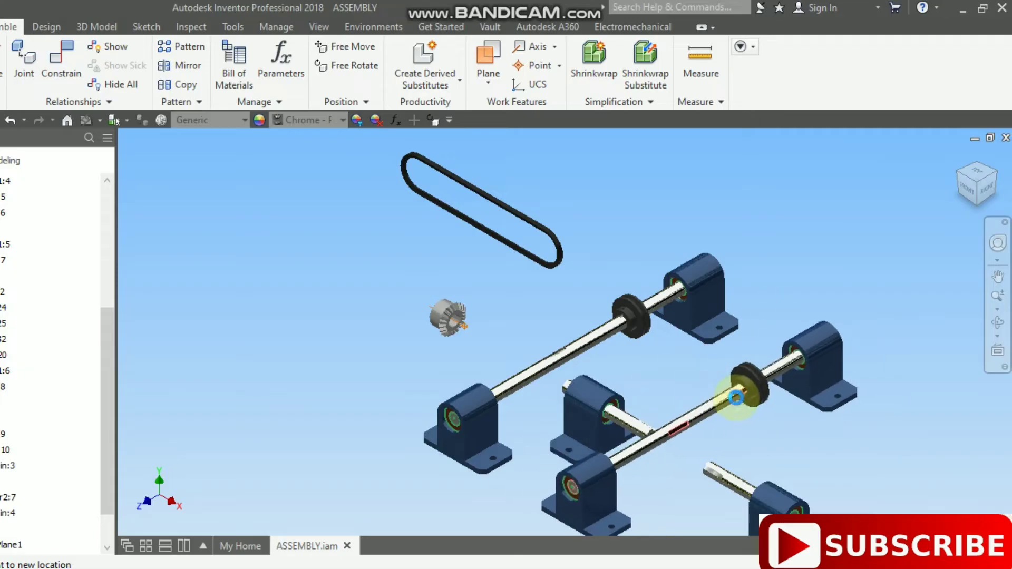
Mate the axis of the belt's curved end to the axis of the first V pulley with 0 mm offset
{"action": "left_click", "coordinate": [412, 233]}
{"action": "right_click", "coordinate": [388, 156]}
{"action": "left_click", "coordinate": [439, 133]}
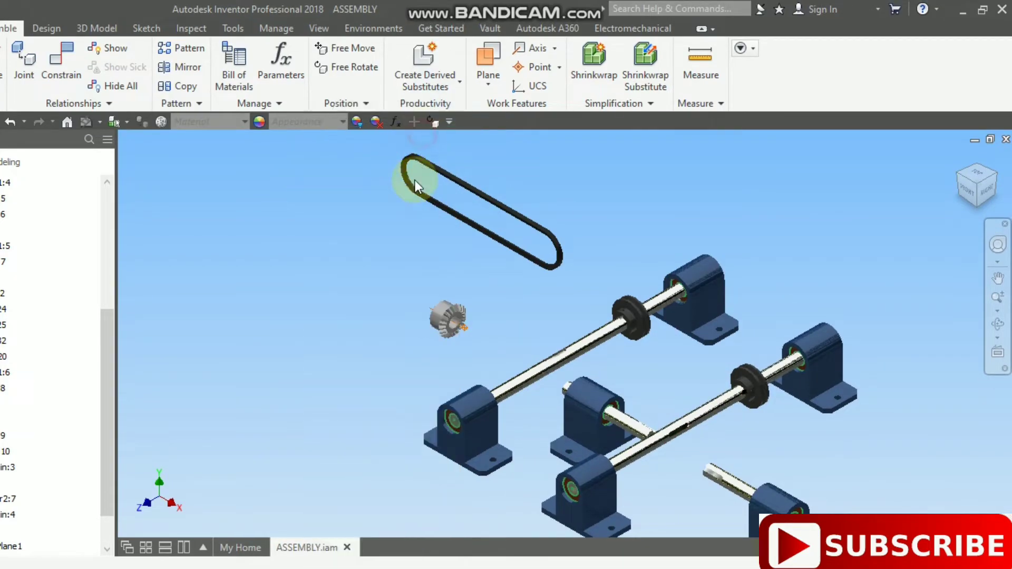
{"action": "scroll", "coordinate": [476, 147], "scroll_direction": "down", "scroll_amount": 6}
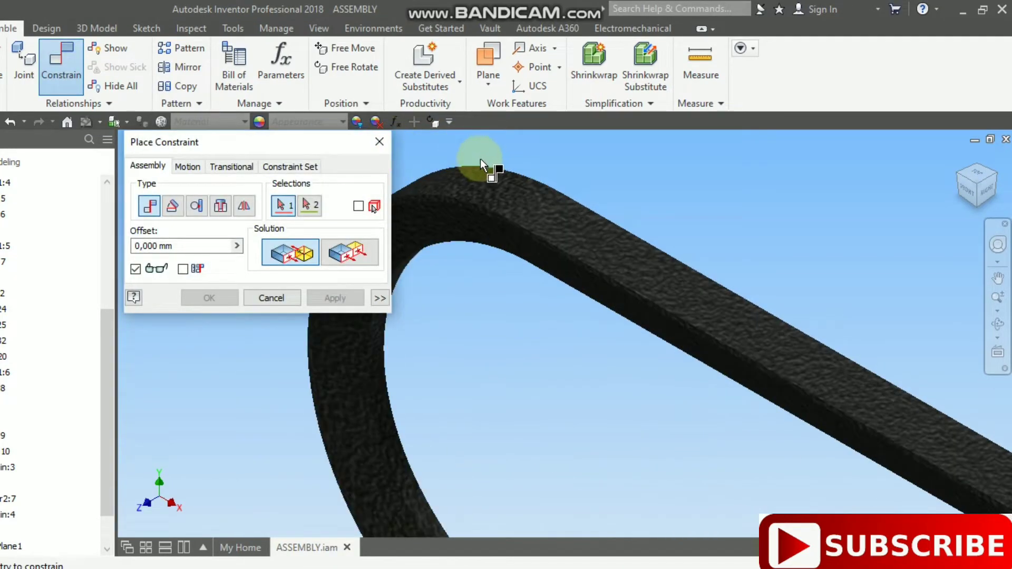
{"action": "left_click", "coordinate": [472, 182]}
{"action": "scroll", "coordinate": [555, 213], "scroll_direction": "up", "scroll_amount": 6}
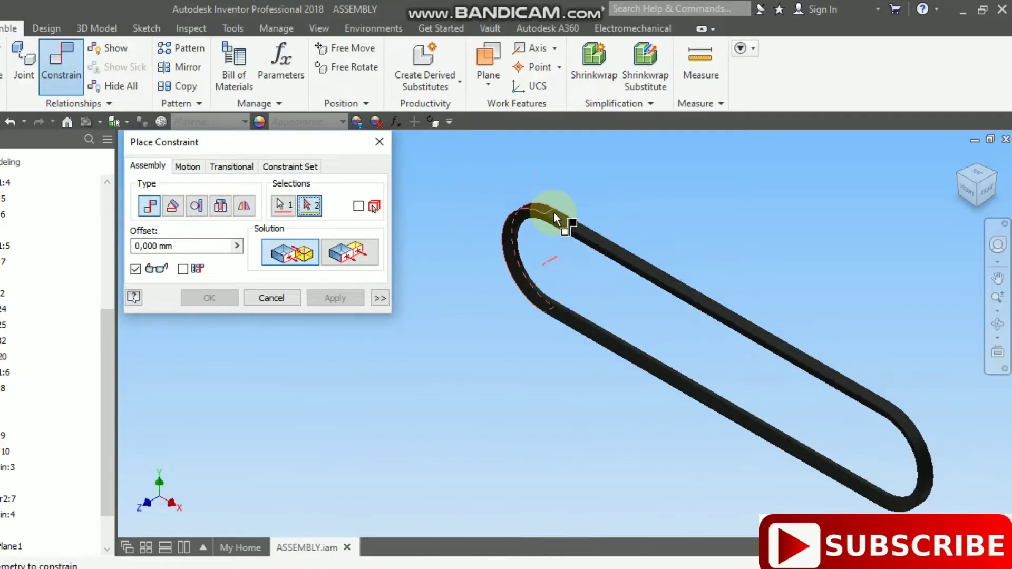
{"action": "scroll", "coordinate": [530, 223], "scroll_direction": "up", "scroll_amount": 4}
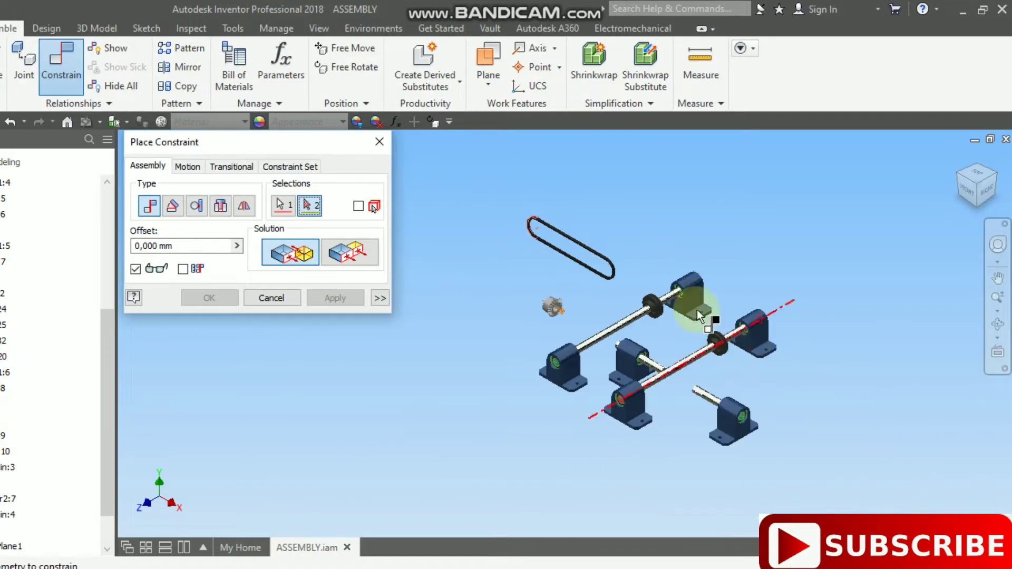
{"action": "scroll", "coordinate": [672, 303], "scroll_direction": "down", "scroll_amount": 4}
{"action": "scroll", "coordinate": [575, 281], "scroll_direction": "down", "scroll_amount": 5}
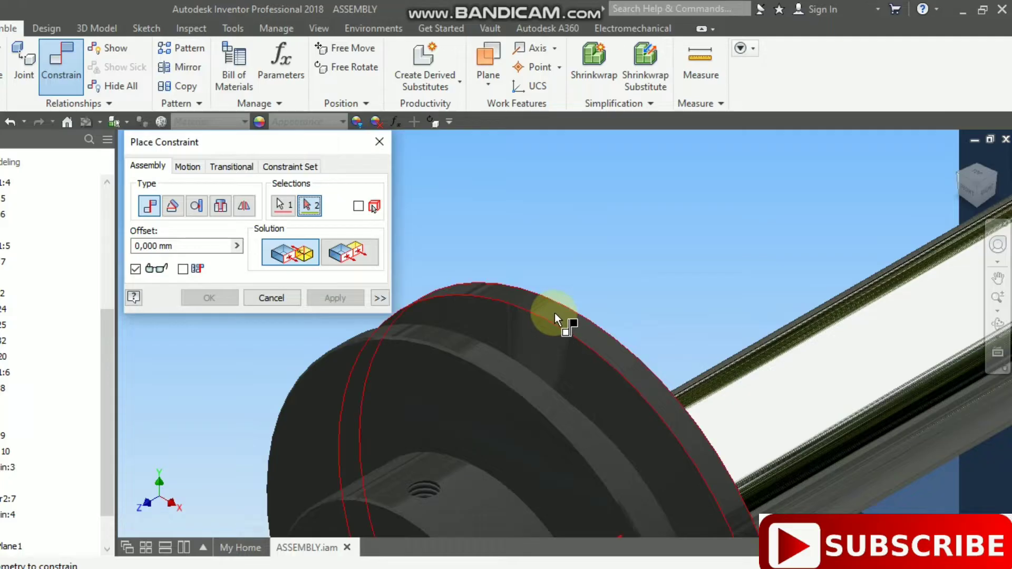
{"action": "left_click", "coordinate": [553, 312]}
{"action": "scroll", "coordinate": [637, 272], "scroll_direction": "up", "scroll_amount": 5}
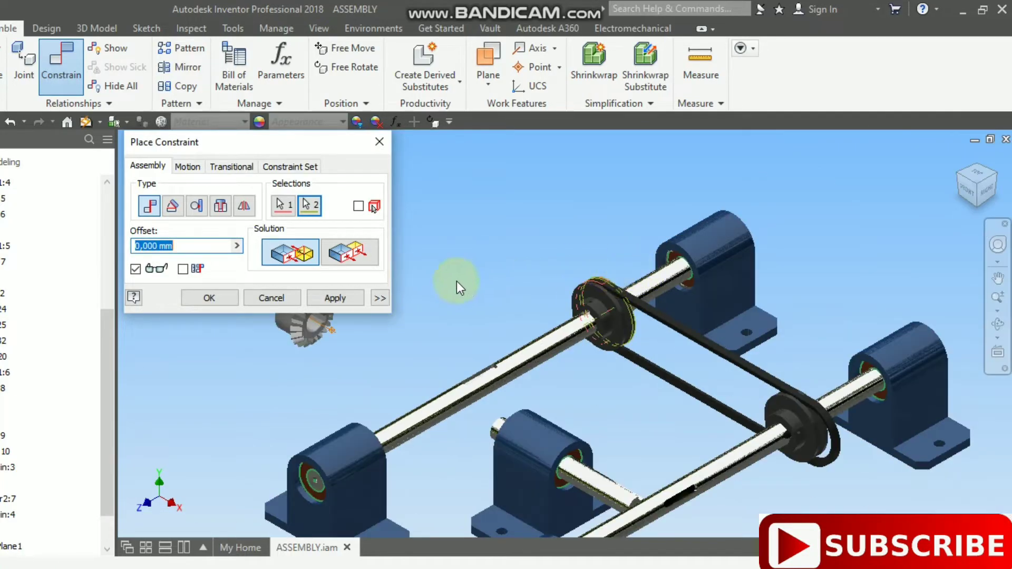
{"action": "left_click", "coordinate": [346, 298]}
Mate the axis of the belt's other curved end to the axis of the second V pulley with 0 mm offset
{"action": "scroll", "coordinate": [838, 421], "scroll_direction": "down", "scroll_amount": 5}
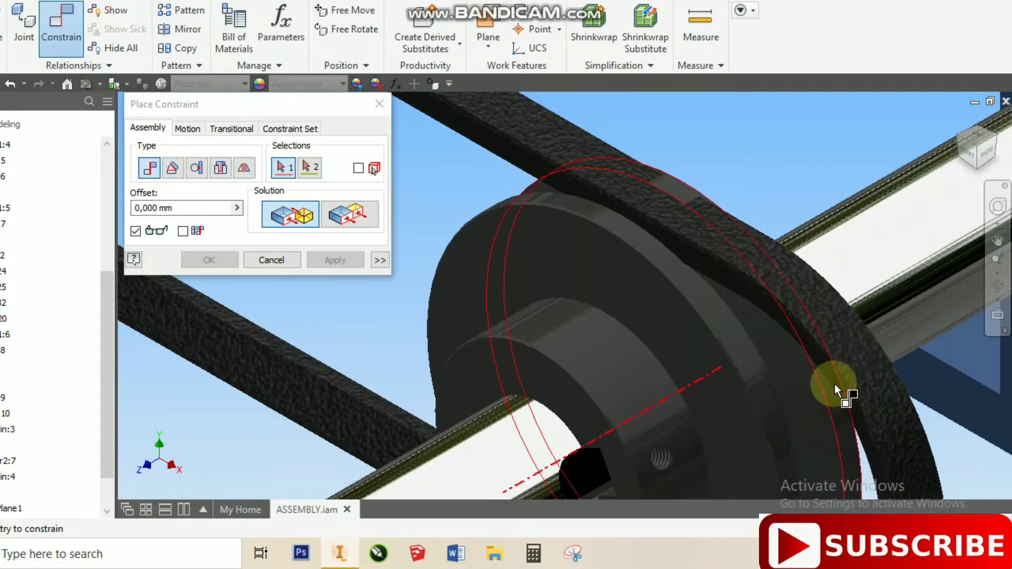
{"action": "left_click", "coordinate": [854, 353]}
{"action": "middle_click_drag", "start_coordinate": [822, 279], "coordinate": [719, 166]}
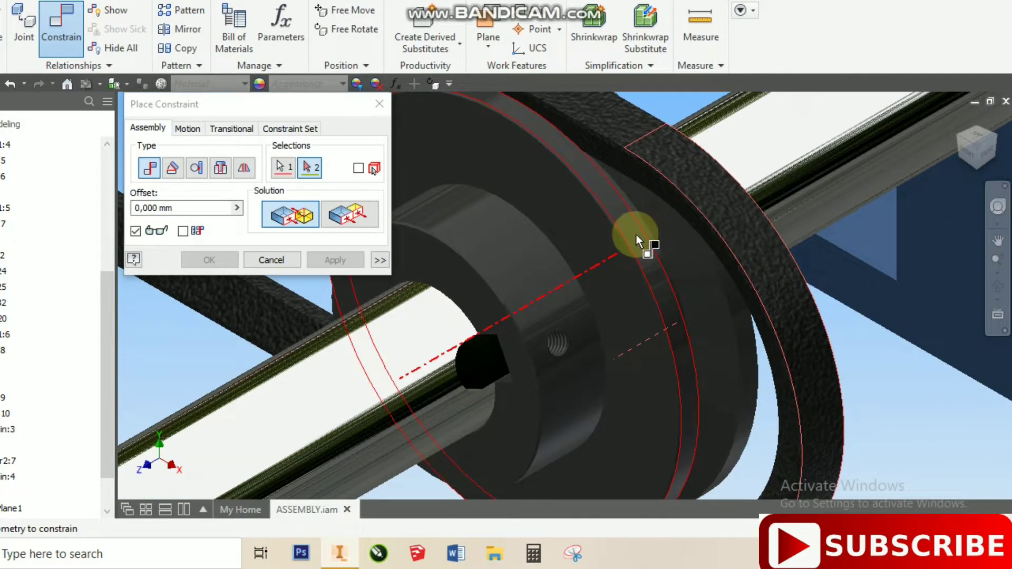
{"action": "left_click", "coordinate": [637, 235]}
{"action": "scroll", "coordinate": [635, 235], "scroll_direction": "up", "scroll_amount": 4}
{"action": "scroll", "coordinate": [653, 265], "scroll_direction": "up", "scroll_amount": 4}
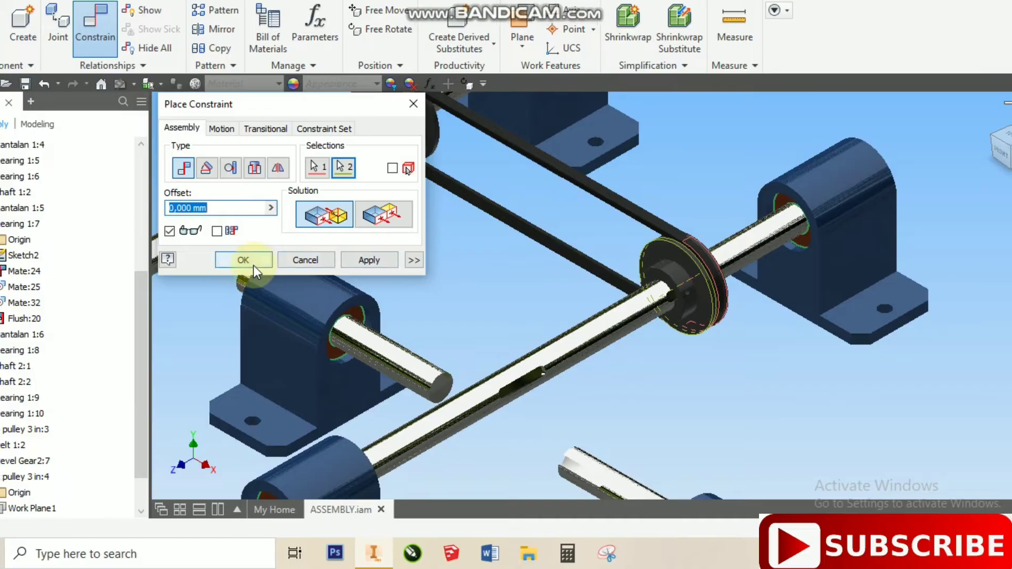
{"action": "left_click", "coordinate": [220, 260]}
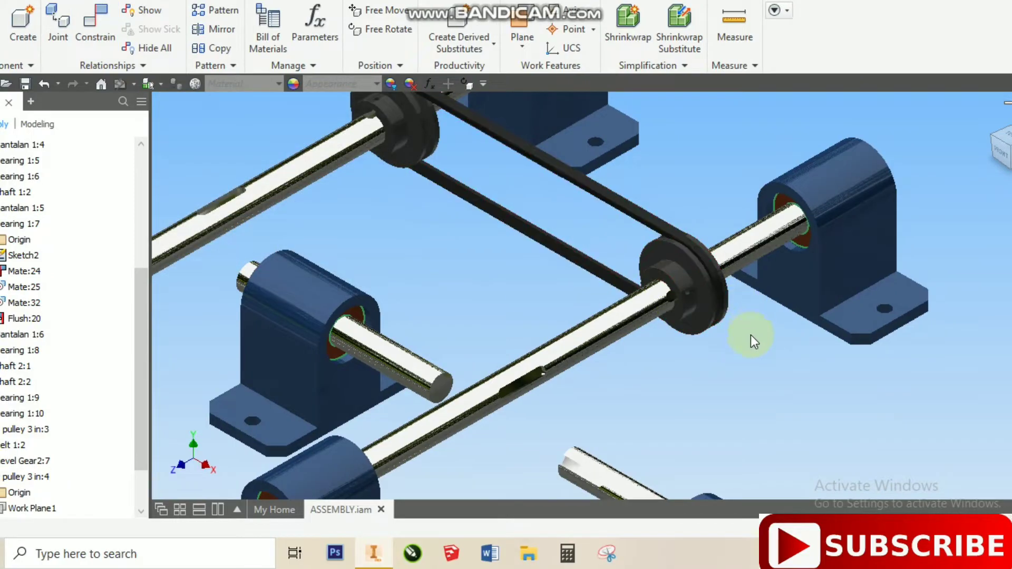
Turn each V pulley by hand to check how the pulleys and shafts rotate with the belt in place
{"action": "middle_click_drag", "start_coordinate": [463, 240], "coordinate": [518, 280]}
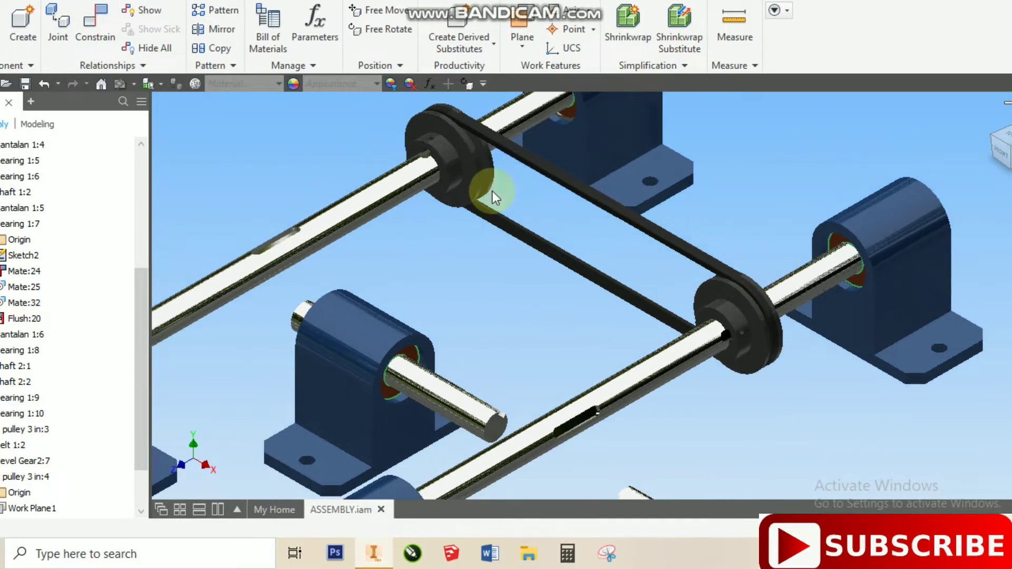
{"action": "left_click_drag", "start_coordinate": [429, 125], "coordinate": [452, 143]}
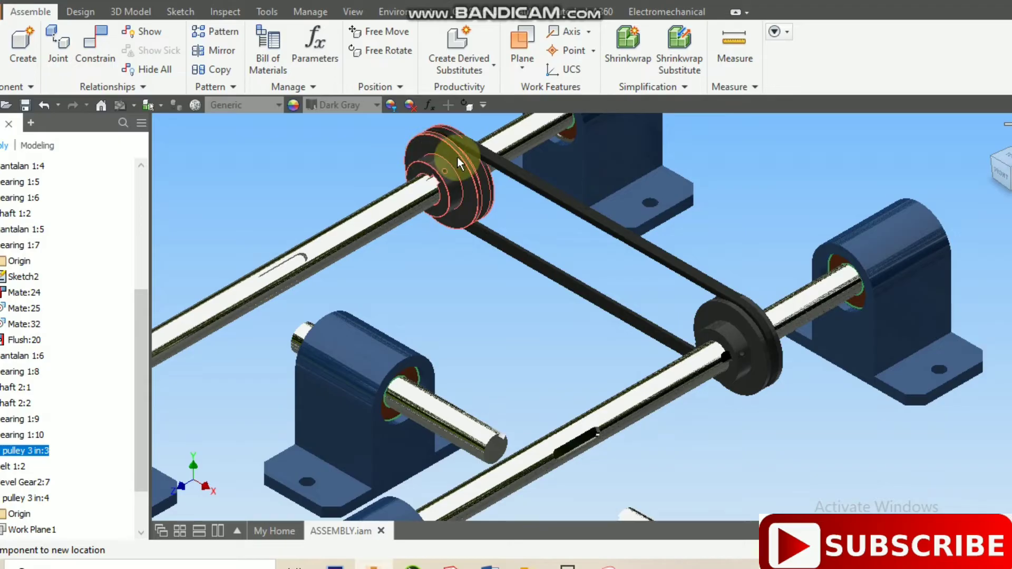
{"action": "left_click_drag", "start_coordinate": [736, 324], "coordinate": [713, 289]}
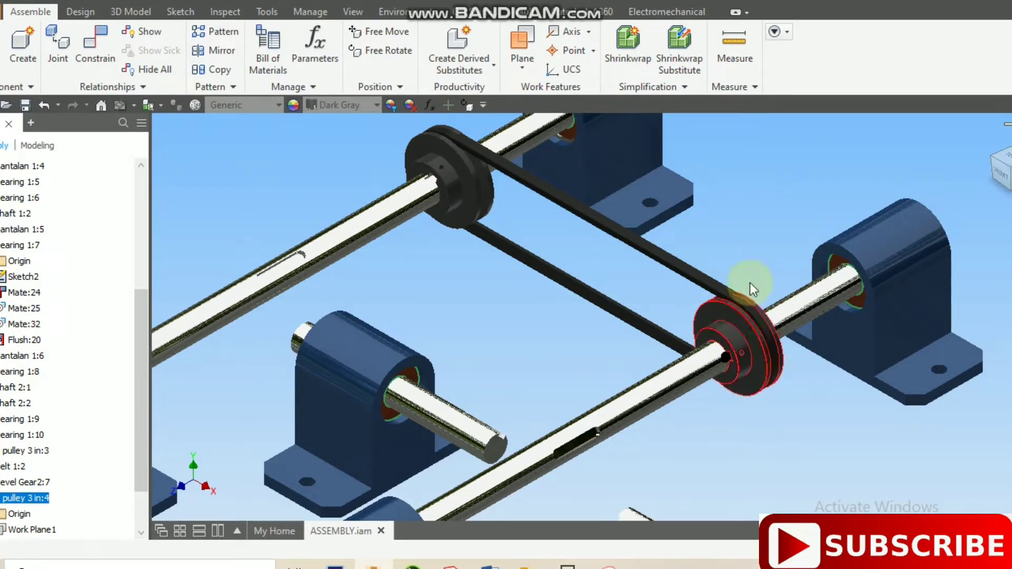
{"action": "left_click", "coordinate": [758, 220]}
Apply a directed angle constraint of 0 deg between the keyway side faces of the two V pulleys
{"action": "right_click", "coordinate": [764, 169]}
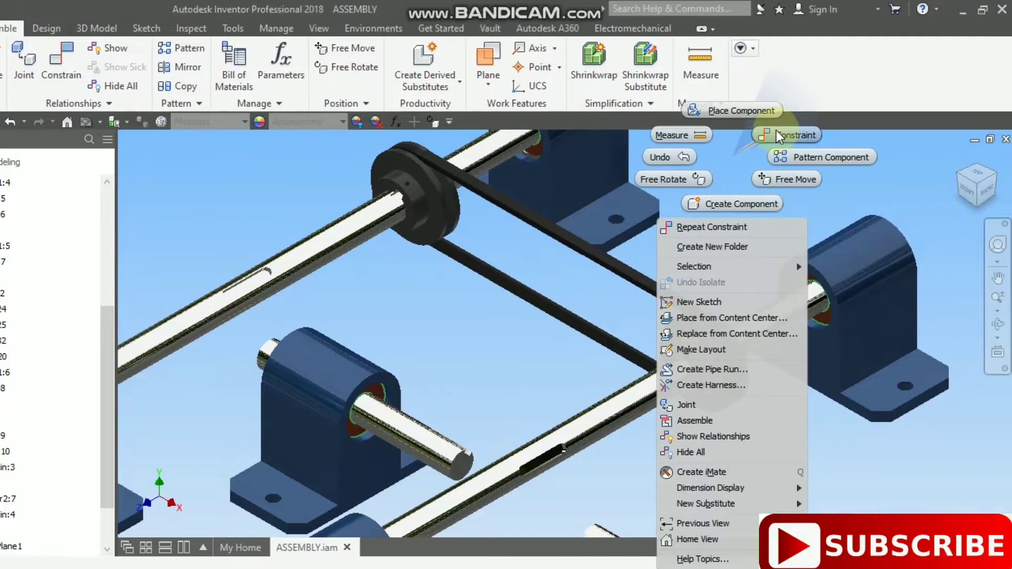
{"action": "left_click", "coordinate": [809, 114]}
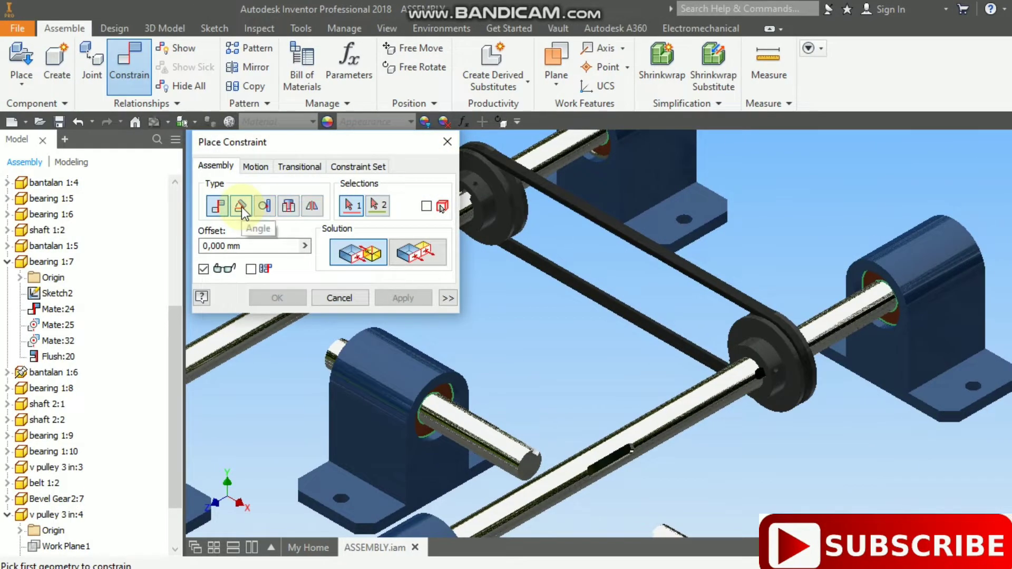
{"action": "left_click", "coordinate": [241, 206]}
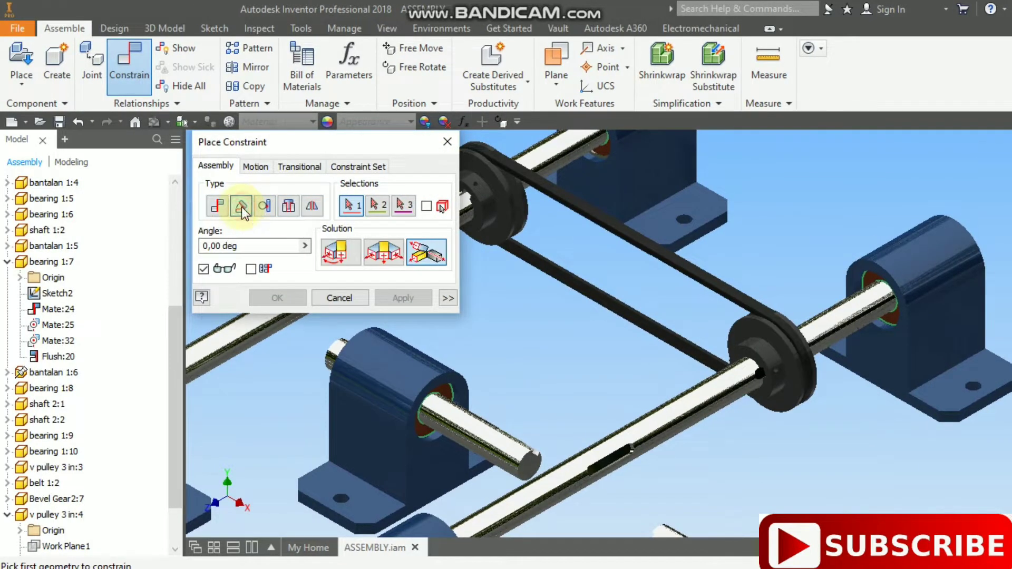
{"action": "left_click", "coordinate": [340, 252]}
{"action": "scroll", "coordinate": [592, 255], "scroll_direction": "up", "scroll_amount": 6}
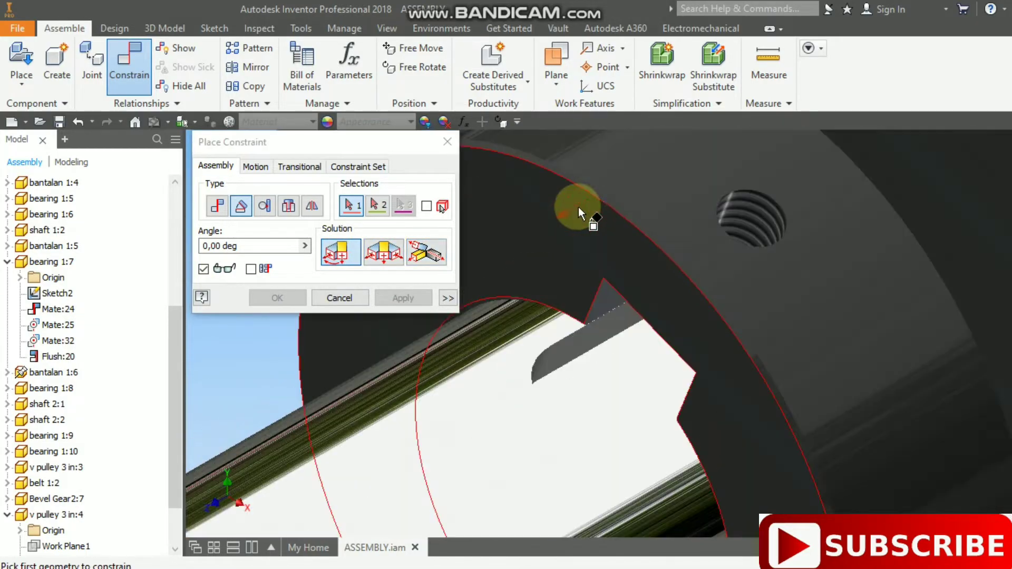
{"action": "left_click", "coordinate": [606, 301]}
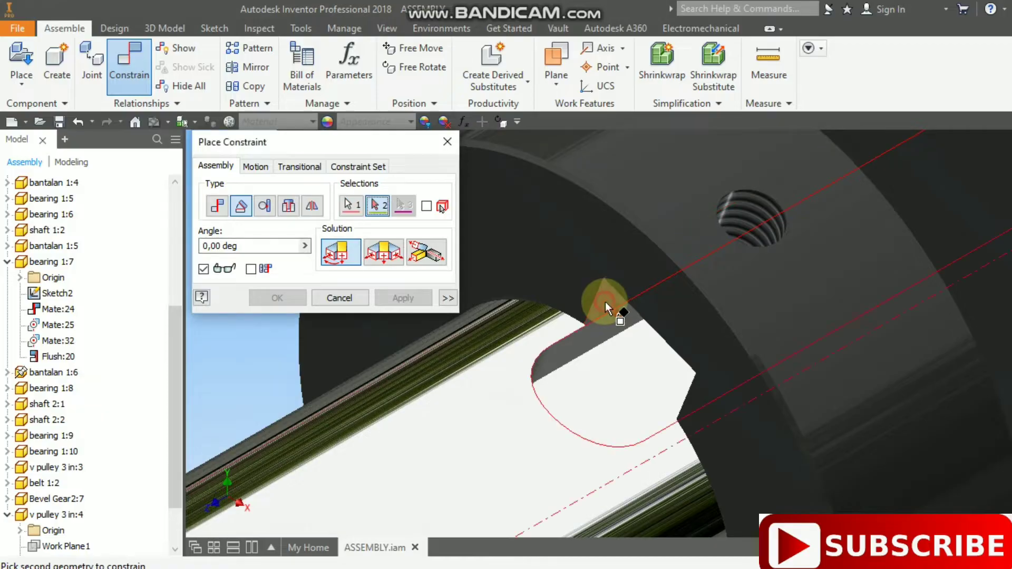
{"action": "scroll", "coordinate": [558, 209], "scroll_direction": "down", "scroll_amount": 8}
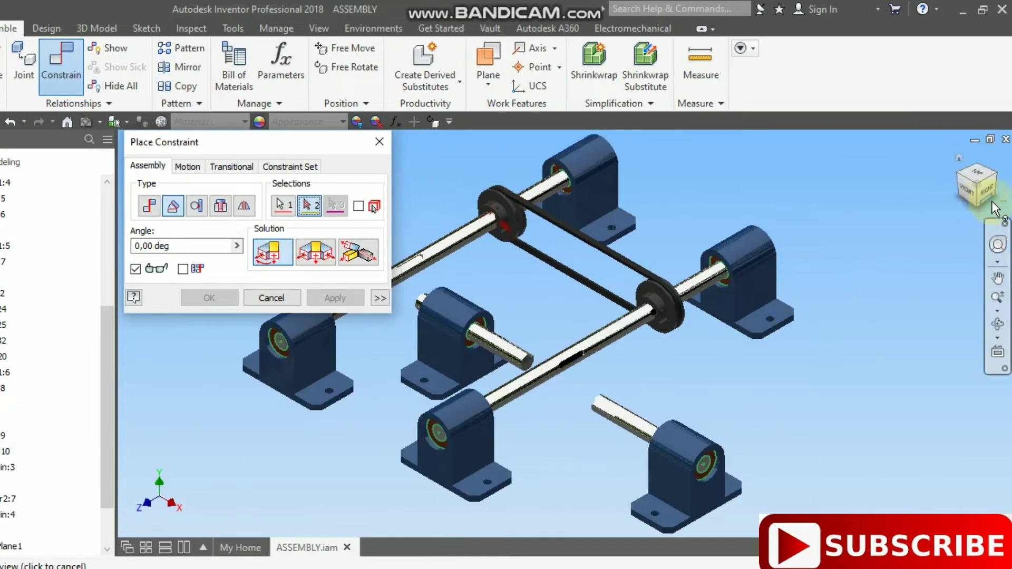
{"action": "left_click", "coordinate": [978, 206]}
{"action": "scroll", "coordinate": [611, 344], "scroll_direction": "up", "scroll_amount": 9}
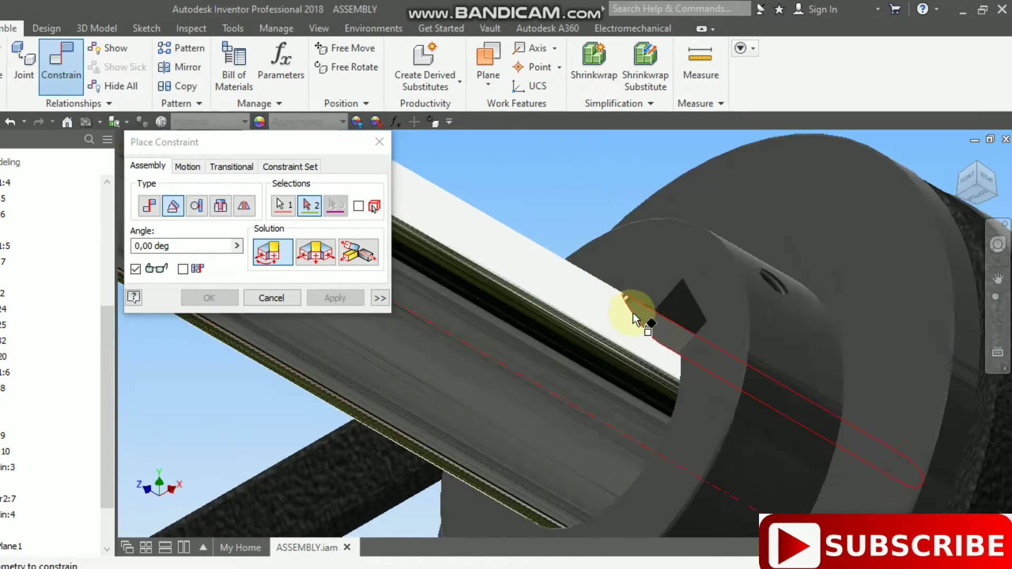
{"action": "scroll", "coordinate": [633, 313], "scroll_direction": "up", "scroll_amount": 2}
{"action": "left_click", "coordinate": [716, 295]}
{"action": "scroll", "coordinate": [597, 359], "scroll_direction": "down", "scroll_amount": 5}
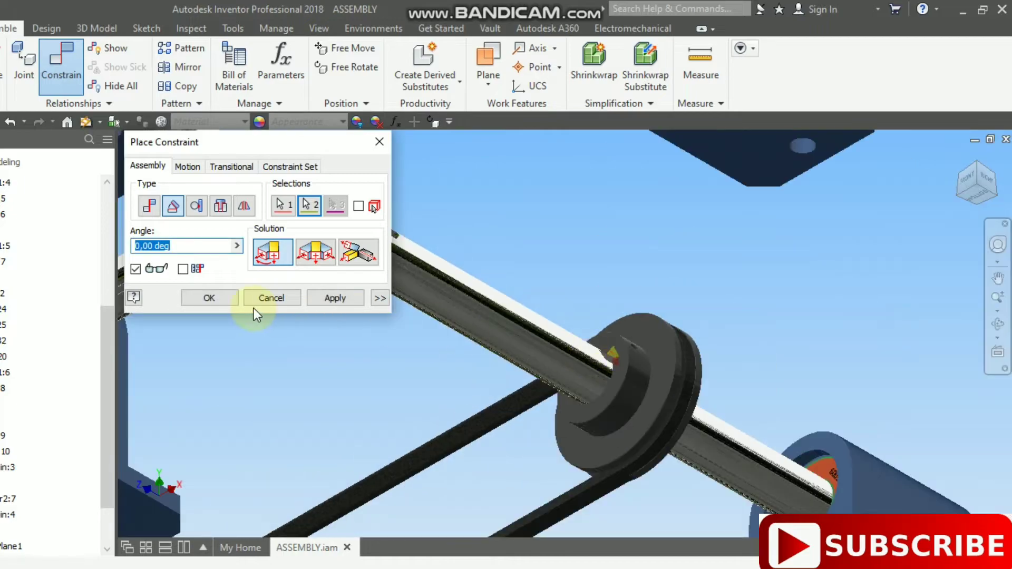
{"action": "left_click", "coordinate": [205, 297]}
Rotate the first V pulley by hand to check that the second pulley and both long shafts turn with it
{"action": "left_click", "coordinate": [977, 184]}
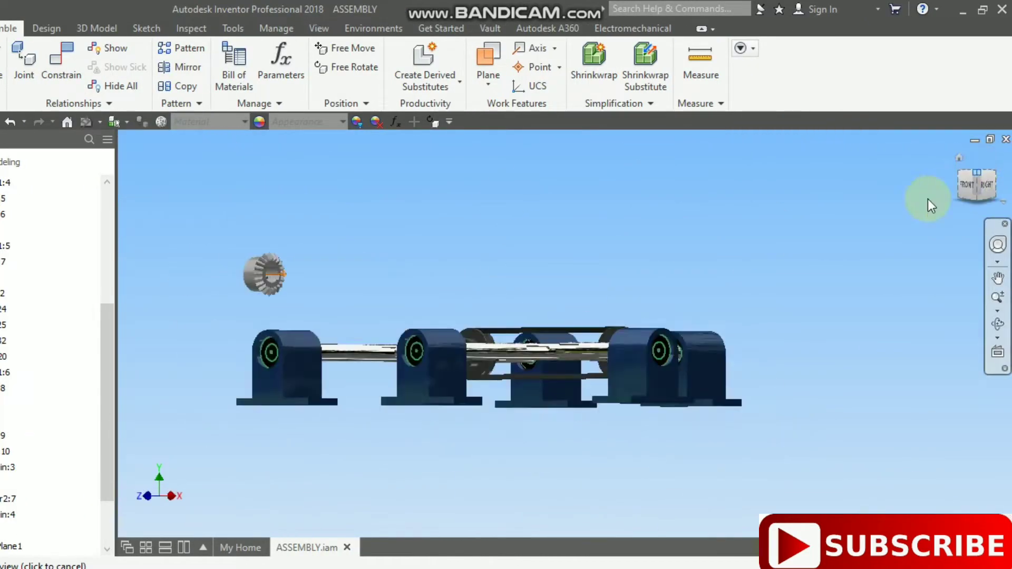
{"action": "scroll", "coordinate": [551, 286], "scroll_direction": "up", "scroll_amount": 5}
{"action": "scroll", "coordinate": [460, 289], "scroll_direction": "down", "scroll_amount": 4}
{"action": "left_click_drag", "start_coordinate": [457, 286], "coordinate": [436, 263]}
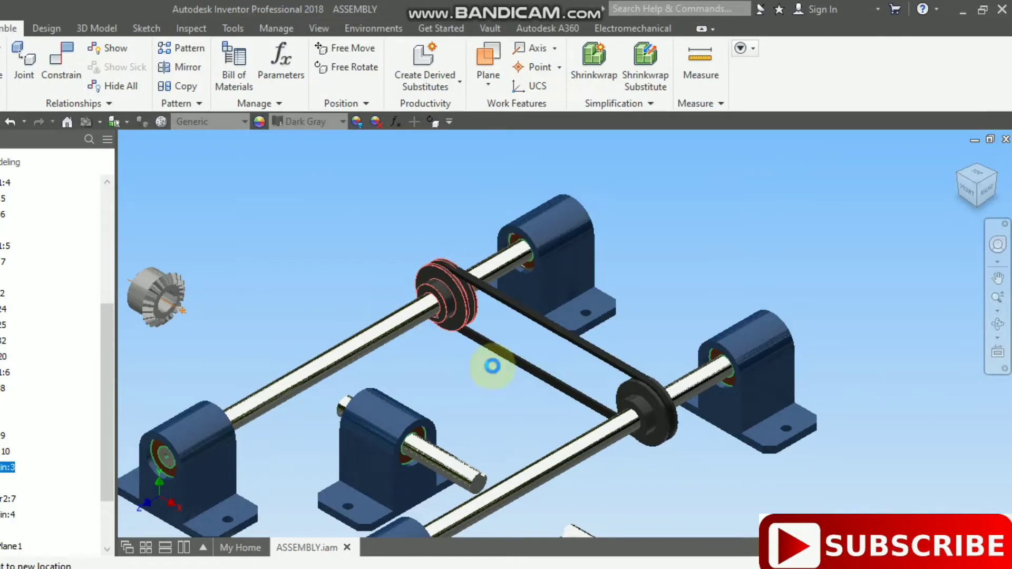
{"action": "left_click_drag", "start_coordinate": [492, 366], "coordinate": [442, 276]}
{"action": "left_click", "coordinate": [343, 316]}
{"action": "middle_click_drag", "start_coordinate": [343, 317], "coordinate": [341, 194]}
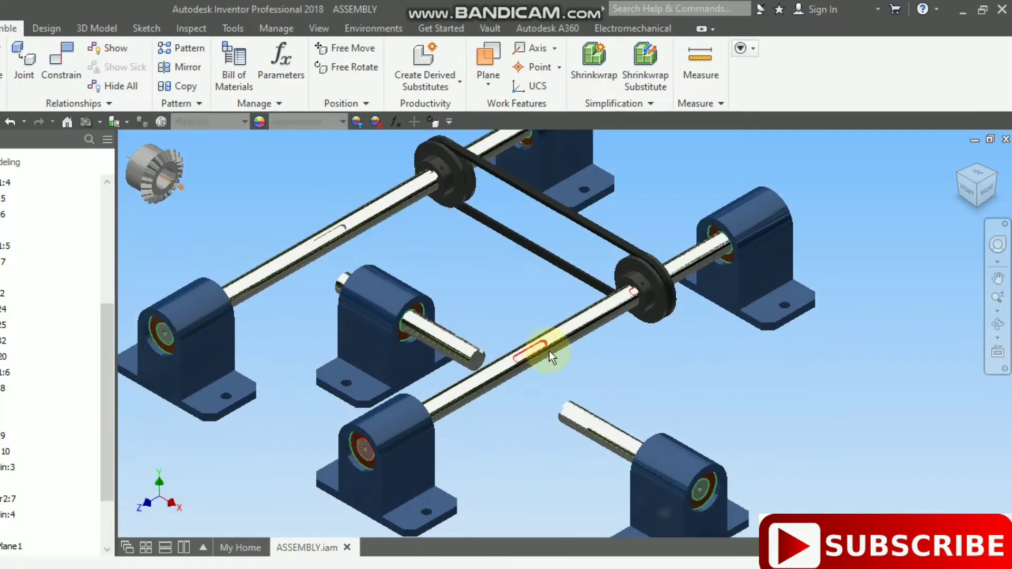
Move the bevel gear into the open space between the second long shaft and the short keyed shaft
{"action": "scroll", "coordinate": [546, 355], "scroll_direction": "down", "scroll_amount": 1}
{"action": "scroll", "coordinate": [546, 355], "scroll_direction": "up", "scroll_amount": 5}
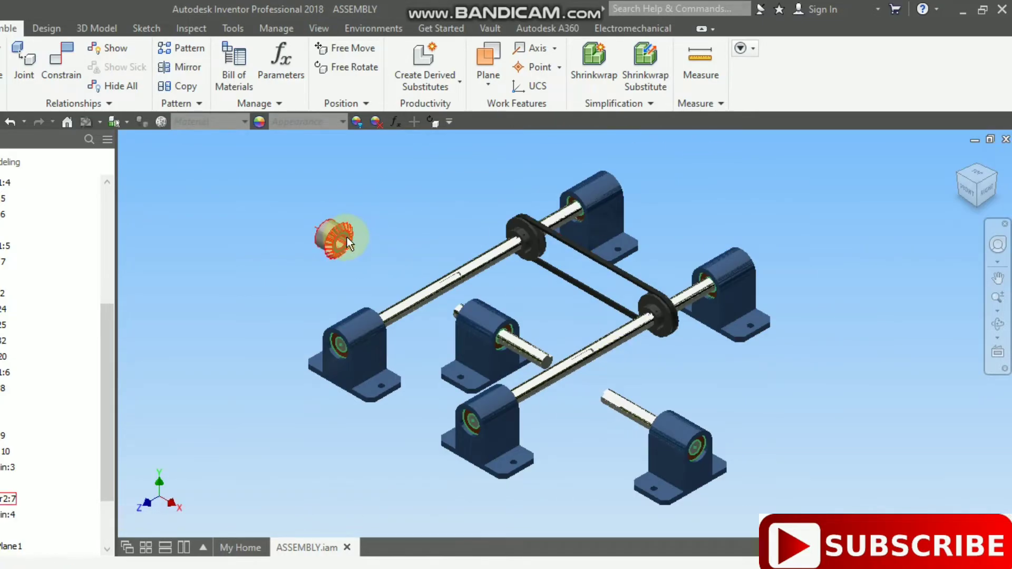
{"action": "left_click_drag", "start_coordinate": [347, 237], "coordinate": [690, 374]}
{"action": "scroll", "coordinate": [690, 374], "scroll_direction": "down", "scroll_amount": 5}
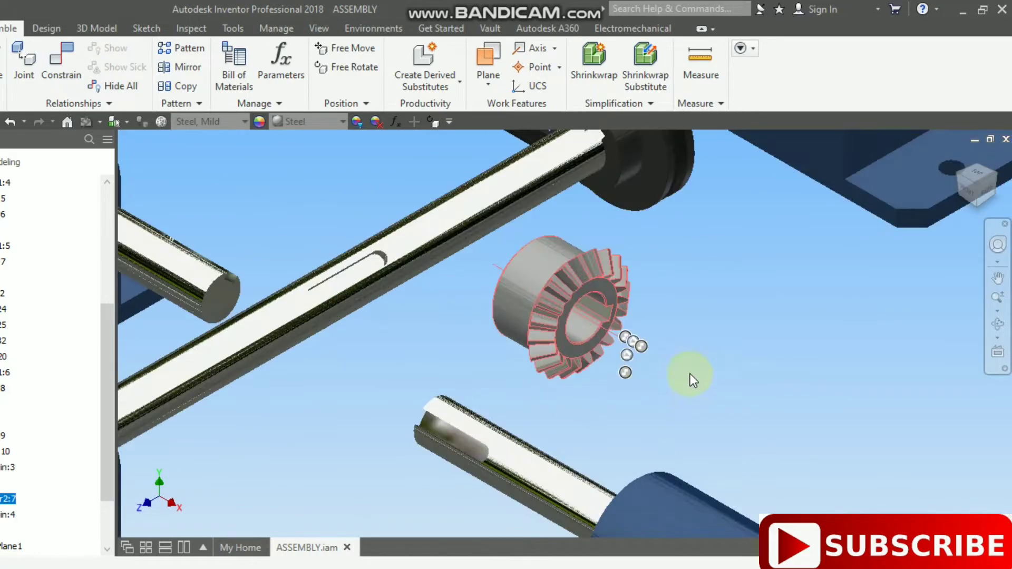
{"action": "left_click", "coordinate": [722, 330]}
Examine the bevel gear's bore, keyway and centre axis up close
{"action": "middle_click_drag", "start_coordinate": [721, 300], "coordinate": [596, 330]}
{"action": "scroll", "coordinate": [480, 337], "scroll_direction": "down", "scroll_amount": 3}
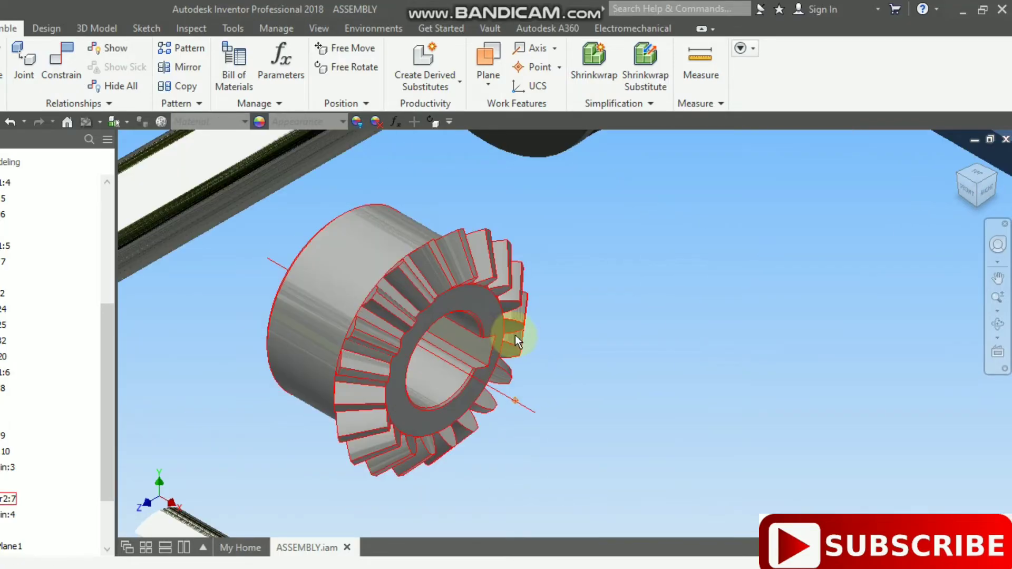
{"action": "scroll", "coordinate": [524, 331], "scroll_direction": "up", "scroll_amount": 4}
{"action": "left_click", "coordinate": [529, 385]}
{"action": "scroll", "coordinate": [521, 374], "scroll_direction": "down", "scroll_amount": 4}
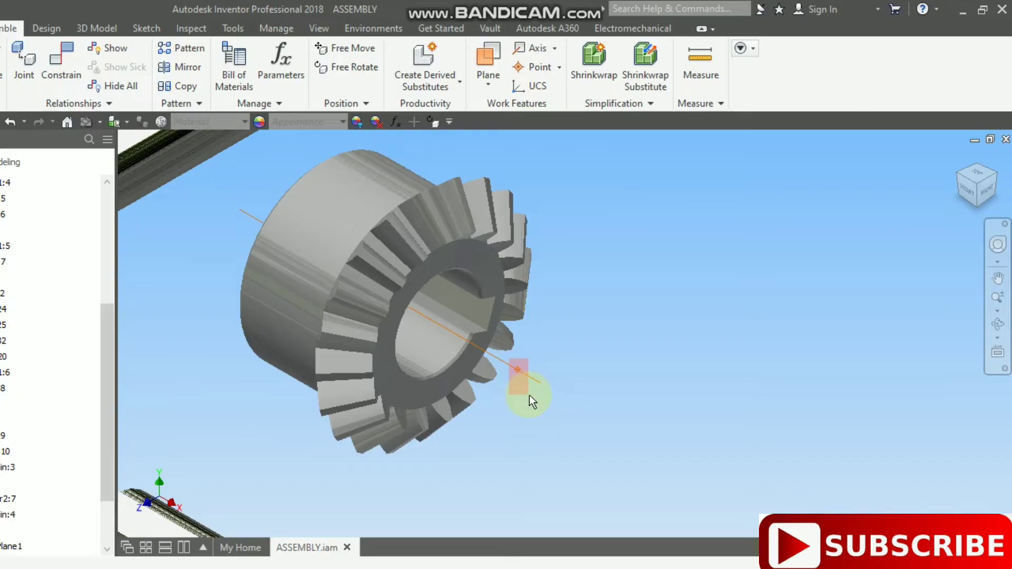
{"action": "scroll", "coordinate": [520, 375], "scroll_direction": "down", "scroll_amount": 5}
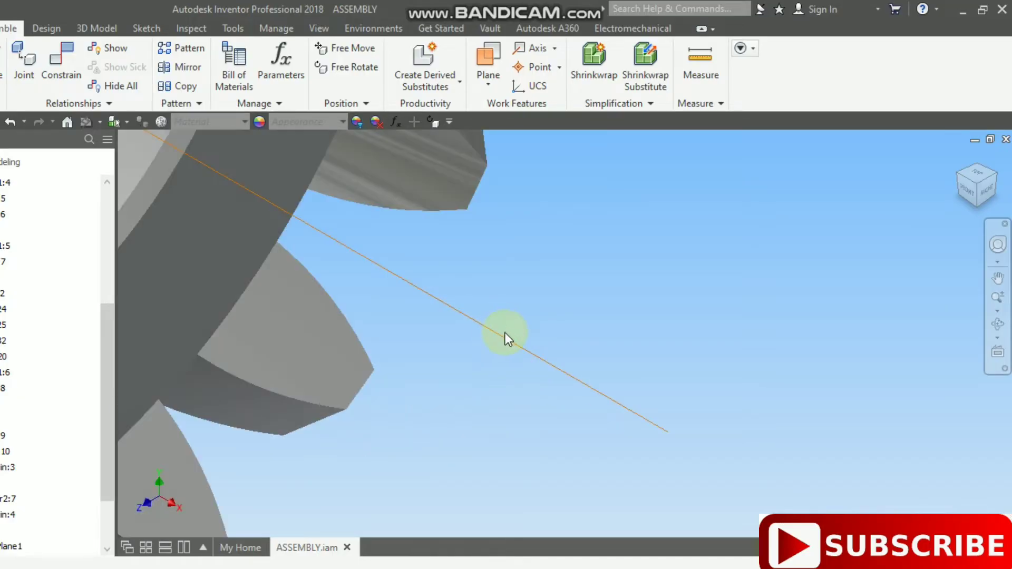
{"action": "scroll", "coordinate": [513, 344], "scroll_direction": "up", "scroll_amount": 3}
{"action": "scroll", "coordinate": [548, 324], "scroll_direction": "up", "scroll_amount": 4}
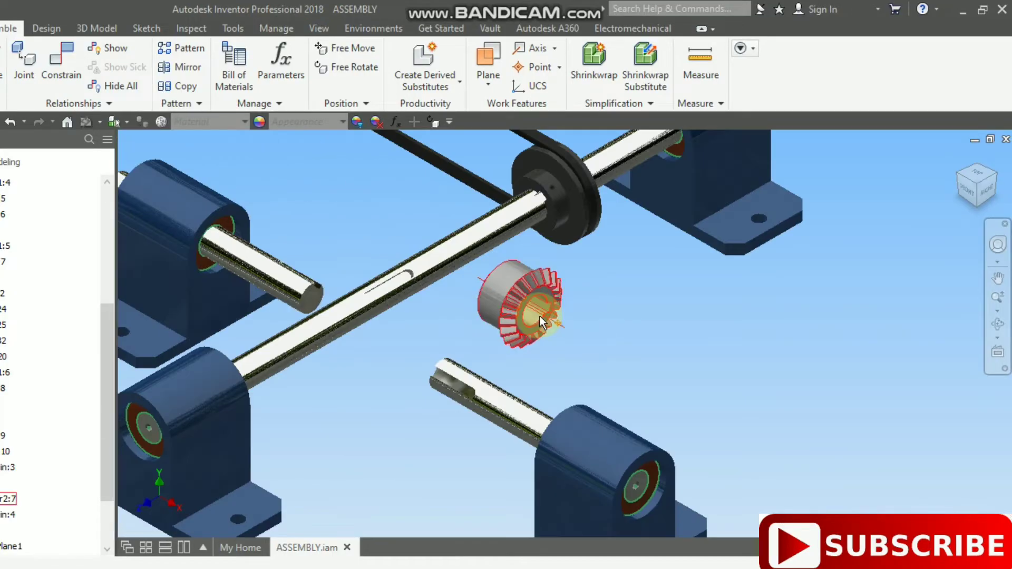
Mate the bevel gear's bore axis to the axis of the second long shaft with 0 mm offset
{"action": "right_click", "coordinate": [637, 293]}
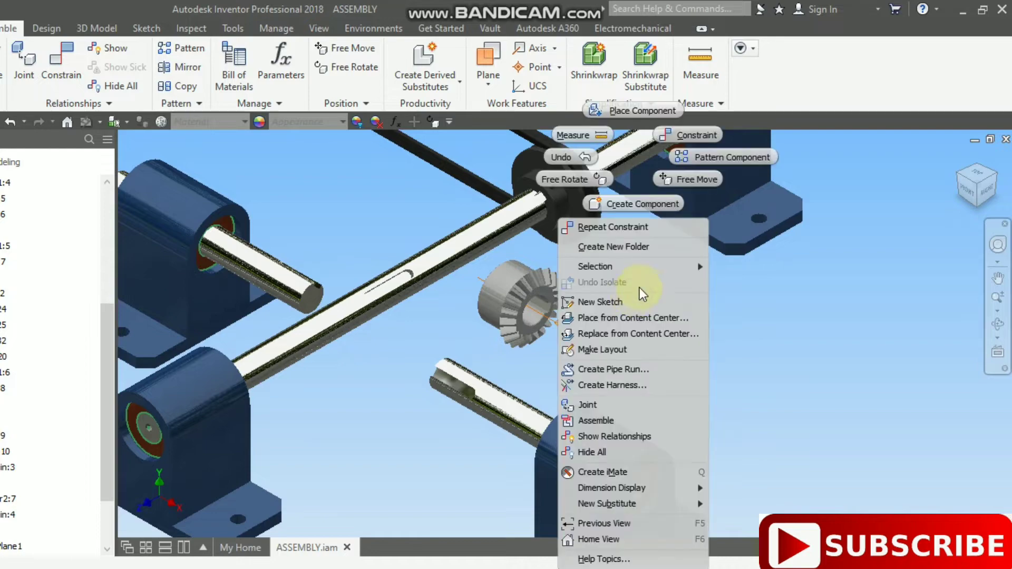
{"action": "left_click", "coordinate": [682, 138]}
{"action": "scroll", "coordinate": [575, 287], "scroll_direction": "down", "scroll_amount": 5}
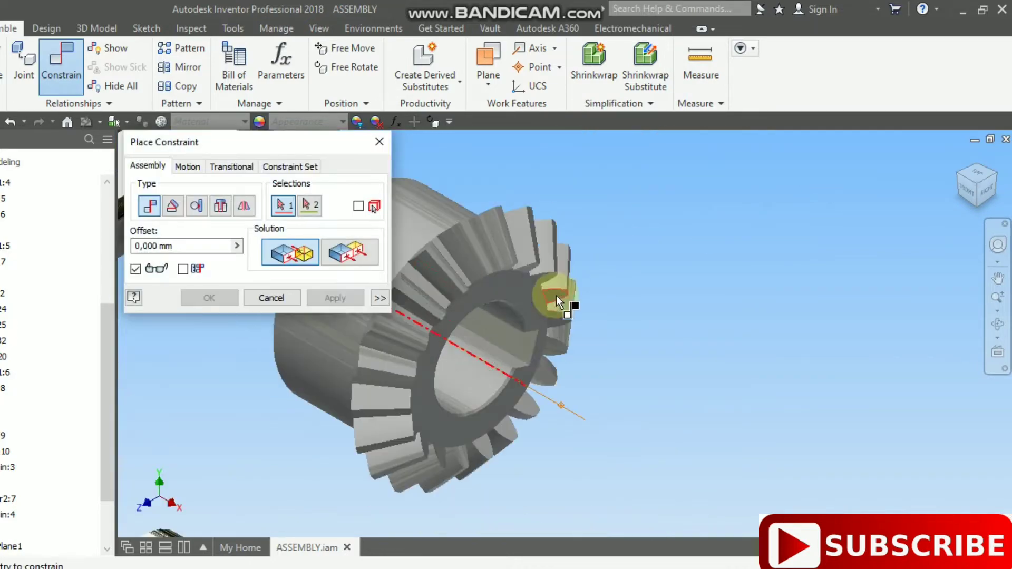
{"action": "left_click", "coordinate": [466, 386]}
{"action": "scroll", "coordinate": [706, 387], "scroll_direction": "up", "scroll_amount": 5}
{"action": "scroll", "coordinate": [594, 368], "scroll_direction": "down", "scroll_amount": 4}
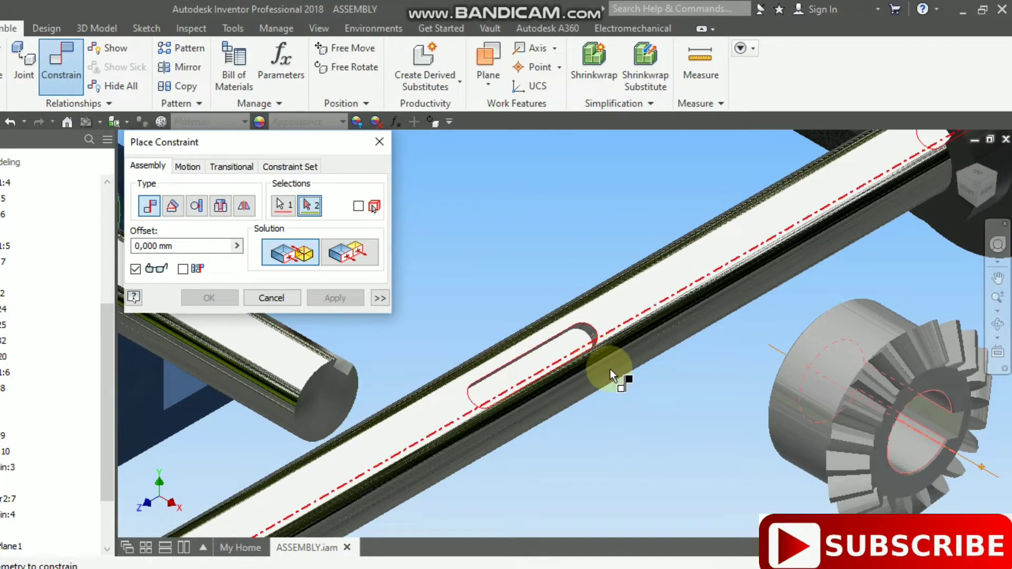
{"action": "left_click", "coordinate": [609, 369]}
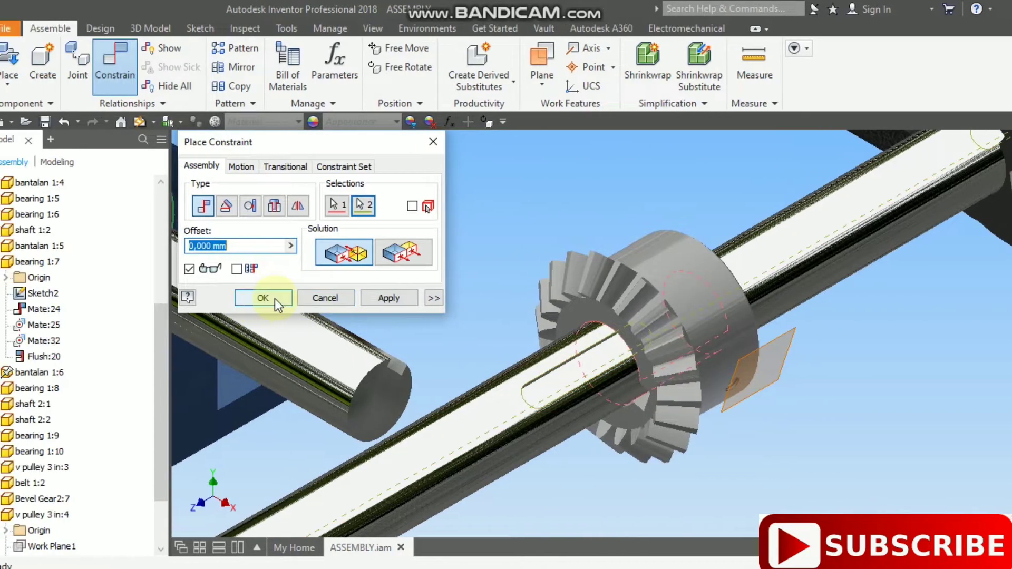
{"action": "left_click", "coordinate": [209, 298]}
Turn the bevel gear on the second long shaft until its keyway roughly lines up with the shaft's keyway
{"action": "left_click", "coordinate": [610, 386]}
{"action": "left_click_drag", "start_coordinate": [658, 321], "coordinate": [624, 300]}
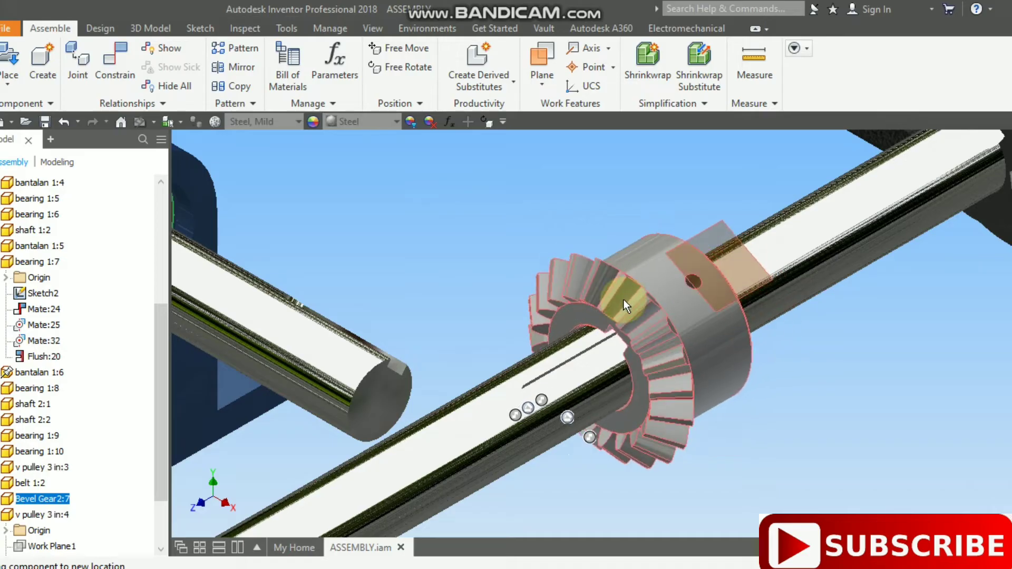
{"action": "left_click", "coordinate": [498, 218]}
Apply a flush constraint with 0 mm offset between the side faces of the bevel gear's keyway and the shaft's keyway
{"action": "right_click", "coordinate": [498, 217]}
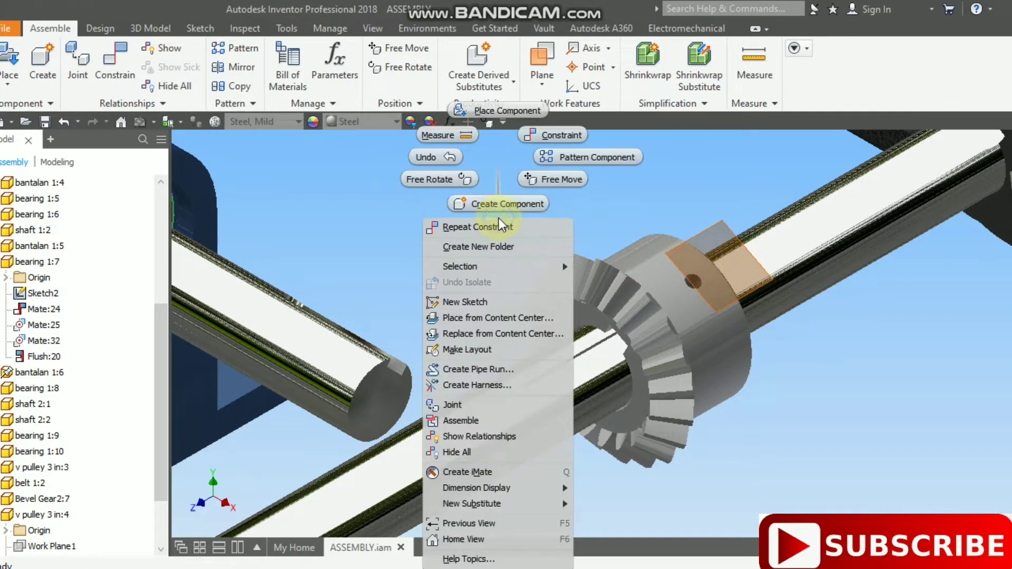
{"action": "left_click", "coordinate": [532, 140]}
{"action": "left_click", "coordinate": [409, 252]}
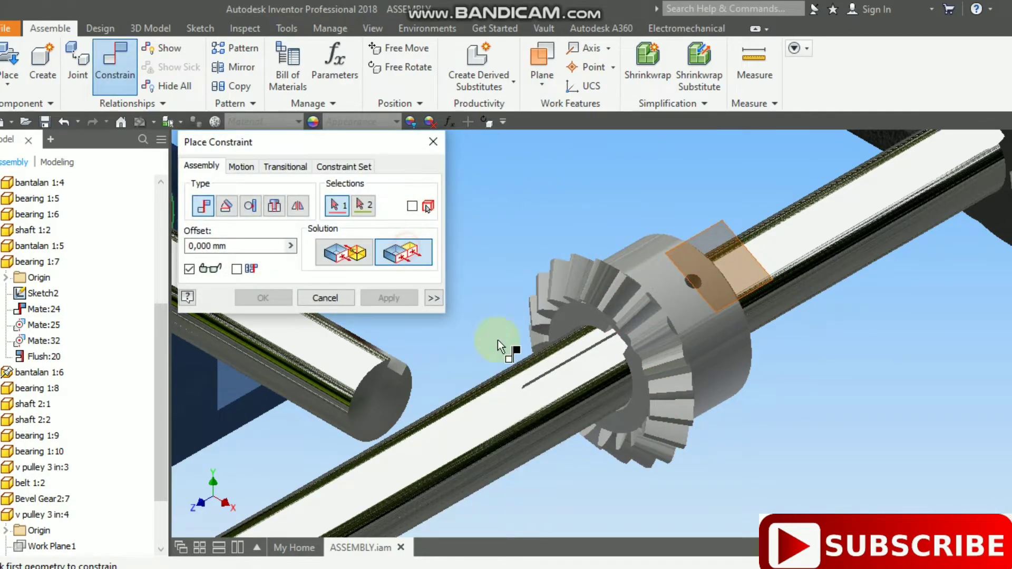
{"action": "scroll", "coordinate": [596, 347], "scroll_direction": "up", "scroll_amount": 3}
{"action": "left_click", "coordinate": [691, 226]}
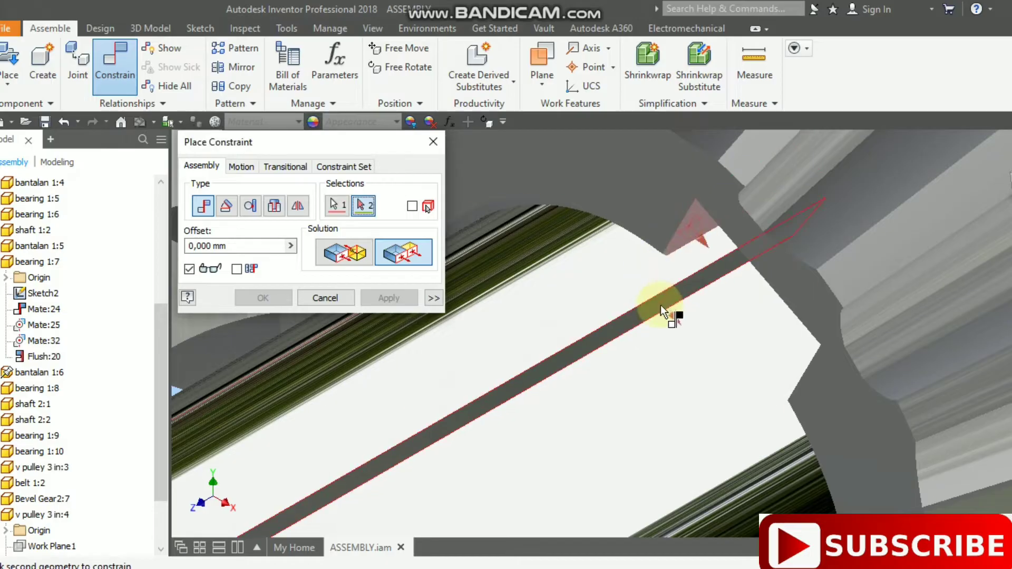
{"action": "scroll", "coordinate": [660, 304], "scroll_direction": "up", "scroll_amount": 3}
{"action": "left_click", "coordinate": [656, 306]}
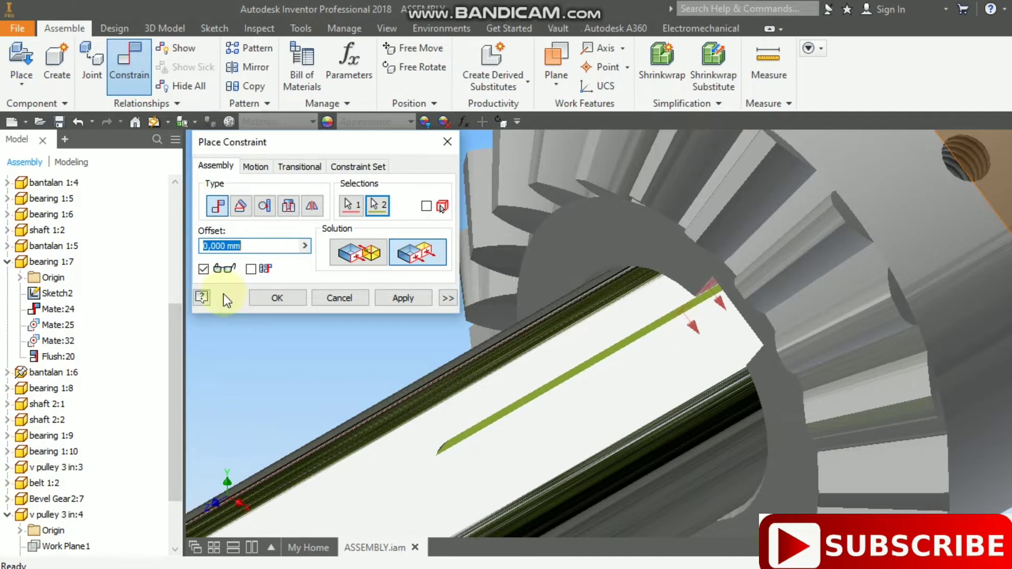
{"action": "left_click", "coordinate": [273, 302]}
Slide the bevel gear along the second long shaft so that it sits over the shaft's middle keyway
{"action": "scroll", "coordinate": [694, 295], "scroll_direction": "down", "scroll_amount": 3}
{"action": "left_click_drag", "start_coordinate": [735, 285], "coordinate": [662, 314]}
{"action": "scroll", "coordinate": [662, 314], "scroll_direction": "down", "scroll_amount": 3}
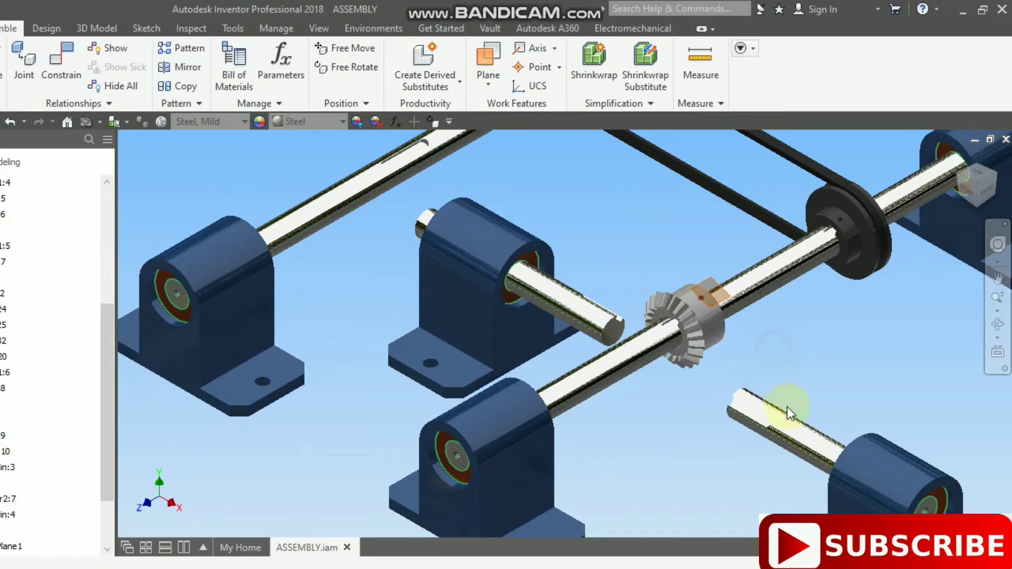
{"action": "middle_click_drag", "start_coordinate": [783, 356], "coordinate": [727, 333]}
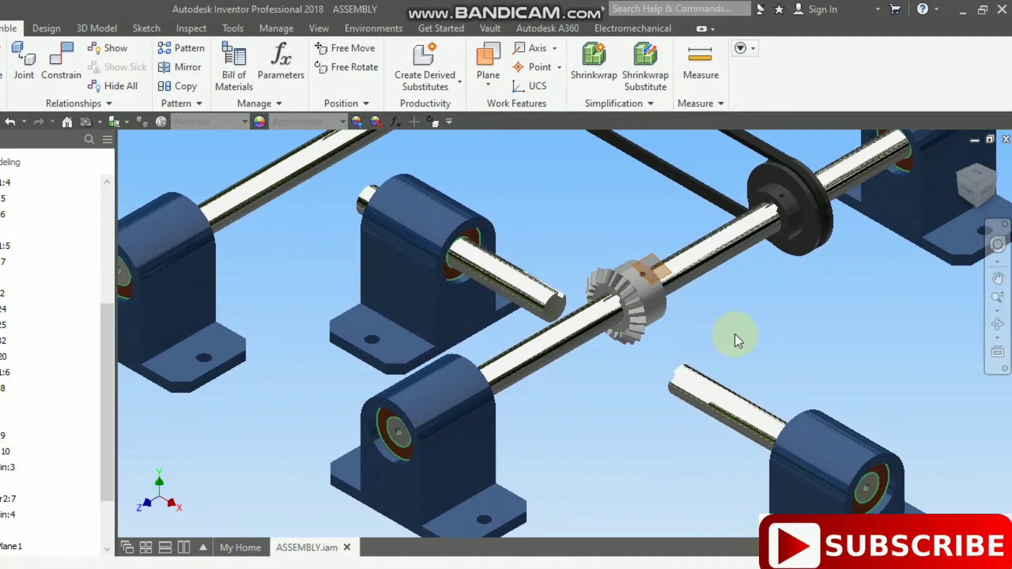
Move the front bearing block and its short shaft closer to the bevel gear on the second long shaft
{"action": "left_click", "coordinate": [643, 299]}
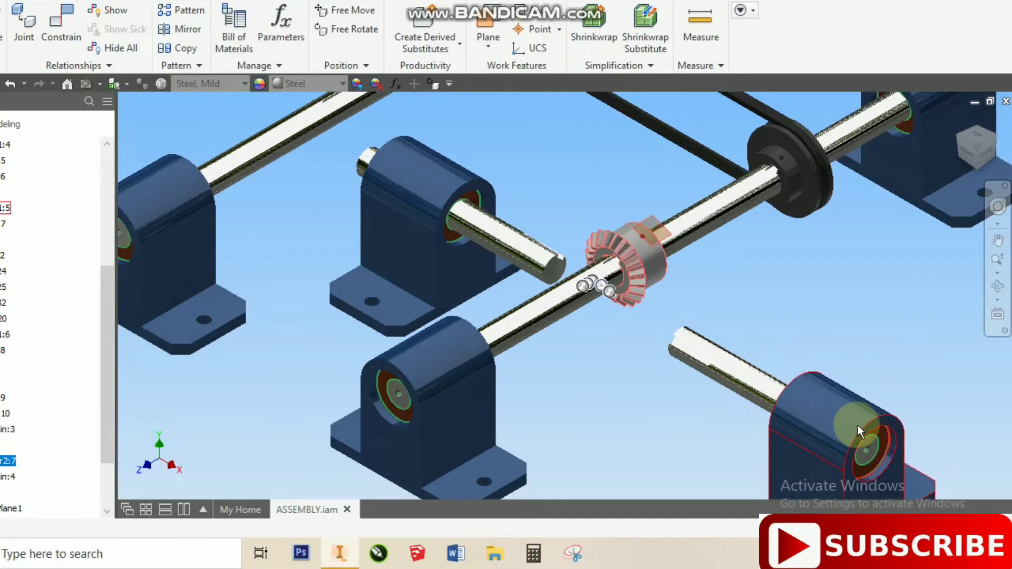
{"action": "left_click_drag", "start_coordinate": [858, 463], "coordinate": [787, 428]}
{"action": "left_click_drag", "start_coordinate": [786, 390], "coordinate": [775, 384]}
{"action": "scroll", "coordinate": [615, 328], "scroll_direction": "up", "scroll_amount": 4}
{"action": "left_click", "coordinate": [626, 344]}
{"action": "scroll", "coordinate": [612, 353], "scroll_direction": "down", "scroll_amount": 3}
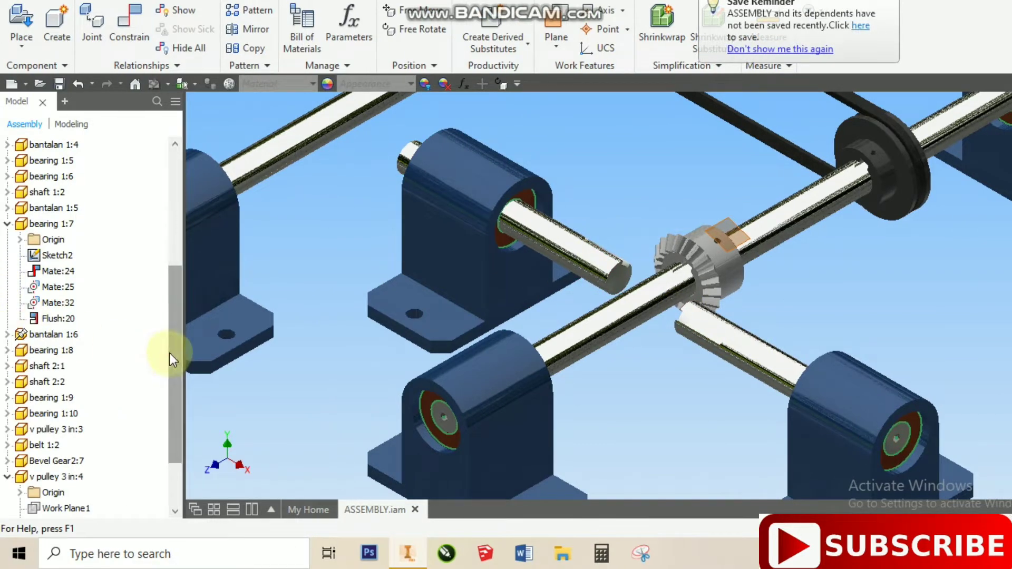
Place two more copies of Bevel Gear2 in the free space beside the second long shaft
{"action": "left_click_drag", "start_coordinate": [101, 384], "coordinate": [108, 426]}
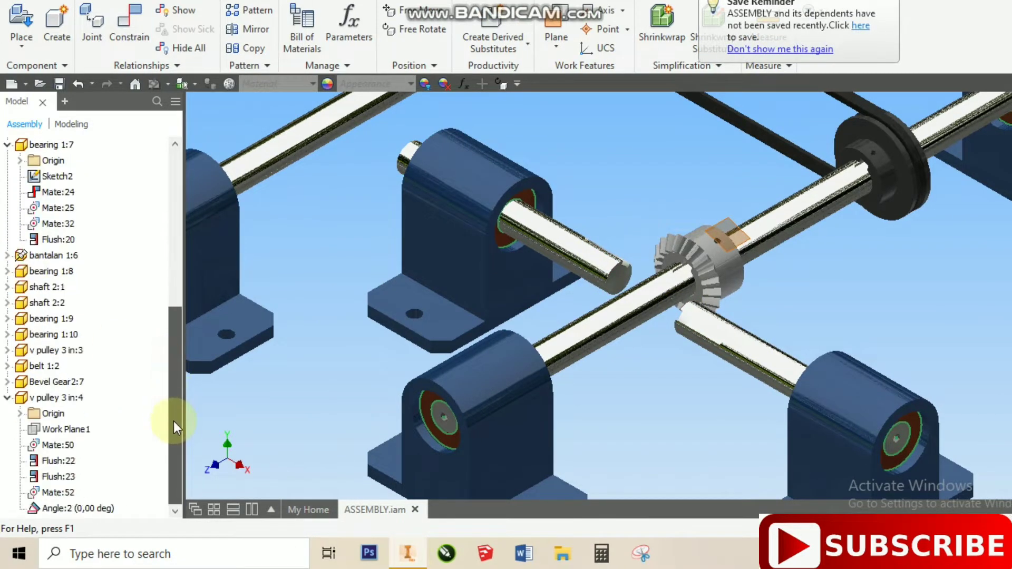
{"action": "left_click", "coordinate": [665, 254]}
{"action": "left_click", "coordinate": [262, 385]}
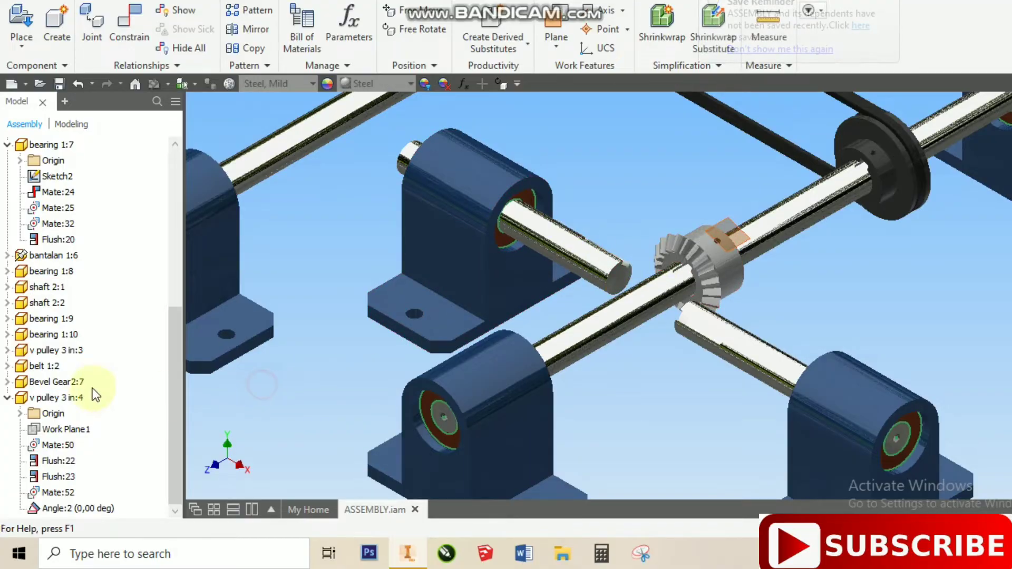
{"action": "left_click_drag", "start_coordinate": [65, 385], "coordinate": [870, 288]}
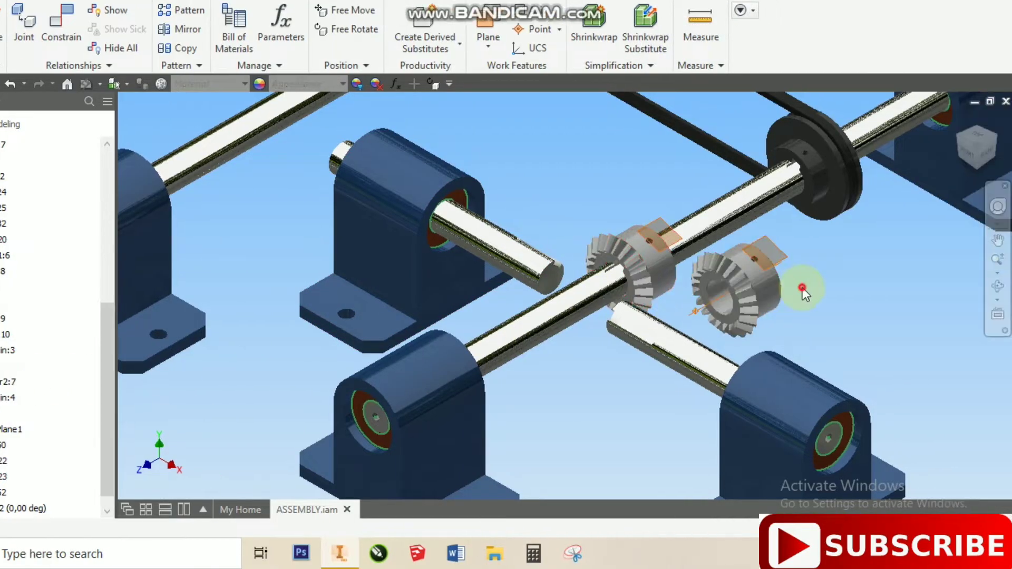
{"action": "left_click_drag", "start_coordinate": [40, 385], "coordinate": [758, 299]}
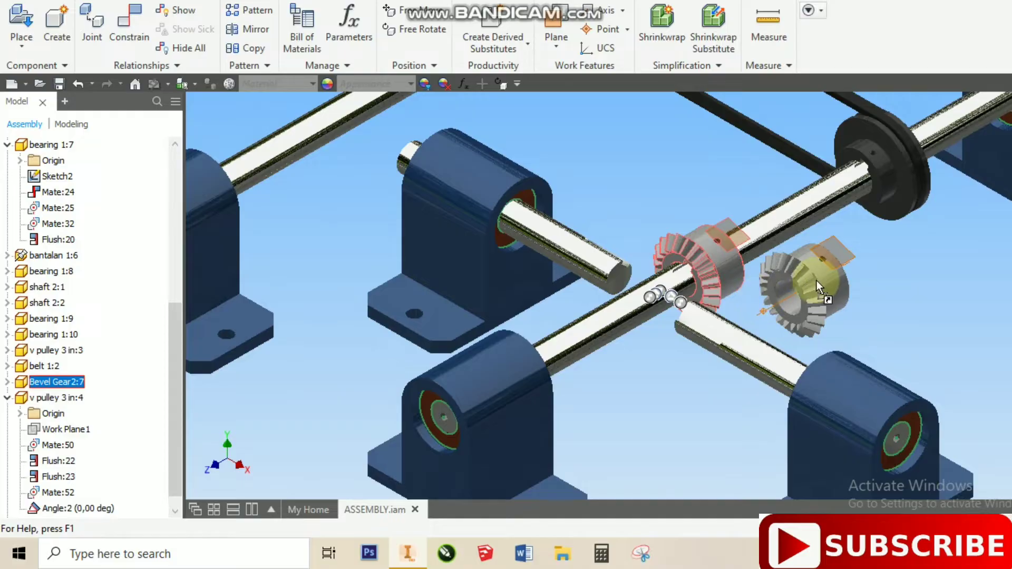
{"action": "left_click_drag", "start_coordinate": [817, 280], "coordinate": [821, 281]}
{"action": "middle_click_drag", "start_coordinate": [954, 307], "coordinate": [977, 280]}
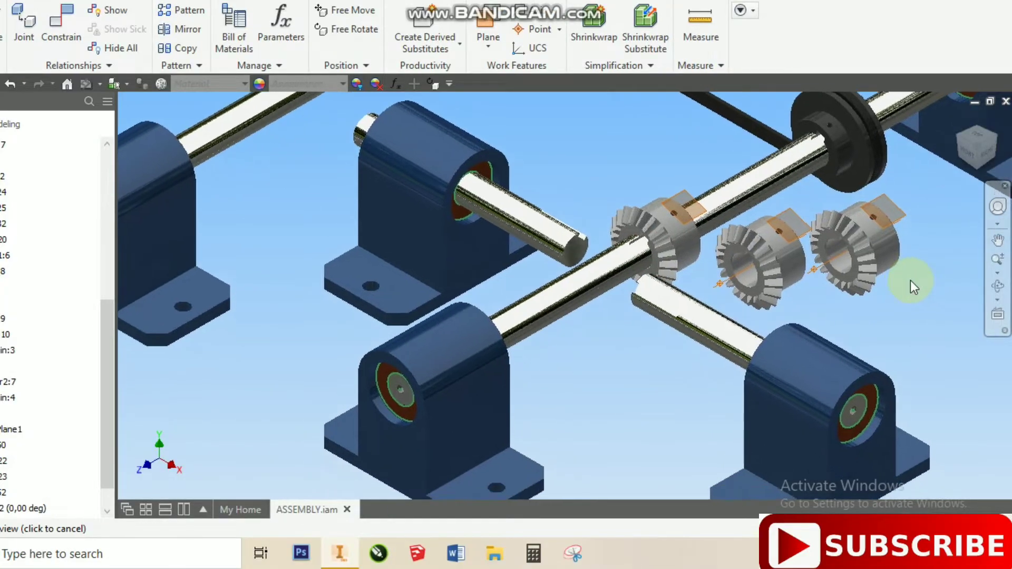
Mate the bore axis of one bevel gear copy to the front short shaft's axis with 0 mm offset
{"action": "scroll", "coordinate": [919, 274], "scroll_direction": "up", "scroll_amount": 3}
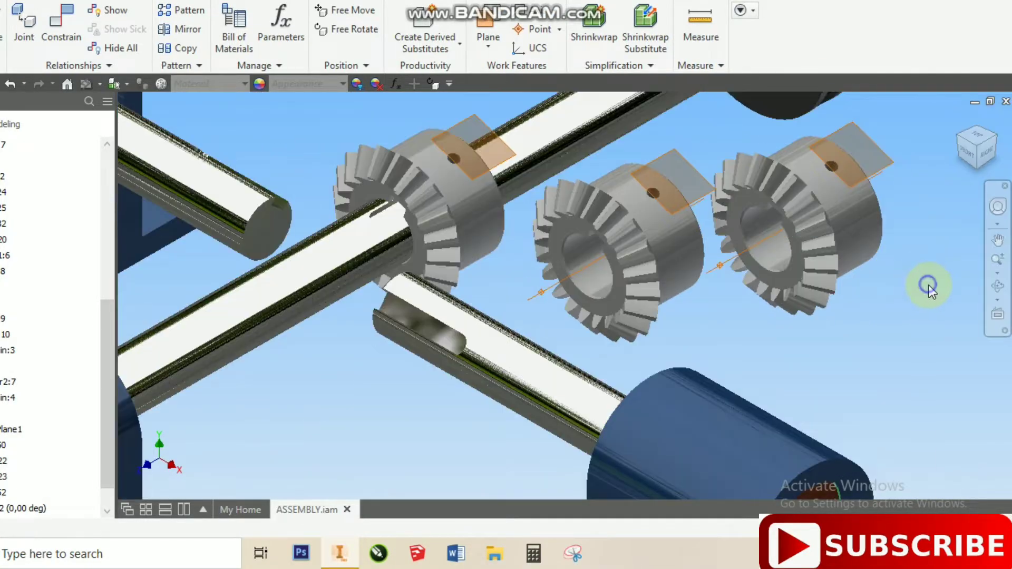
{"action": "right_click", "coordinate": [928, 286]}
{"action": "left_click", "coordinate": [904, 96]}
{"action": "scroll", "coordinate": [766, 224], "scroll_direction": "up", "scroll_amount": 4}
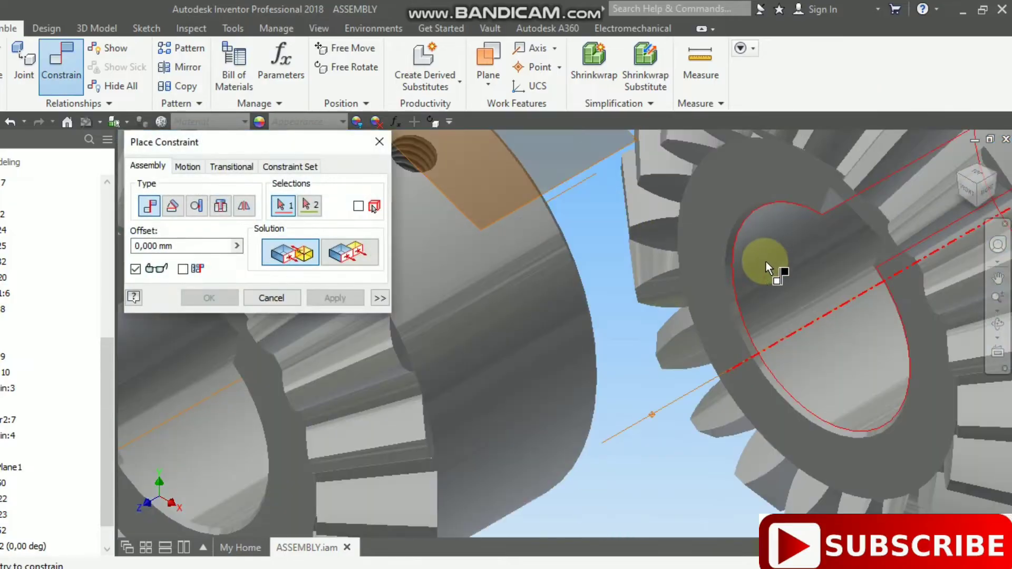
{"action": "left_click", "coordinate": [778, 261]}
{"action": "scroll", "coordinate": [779, 261], "scroll_direction": "down", "scroll_amount": 5}
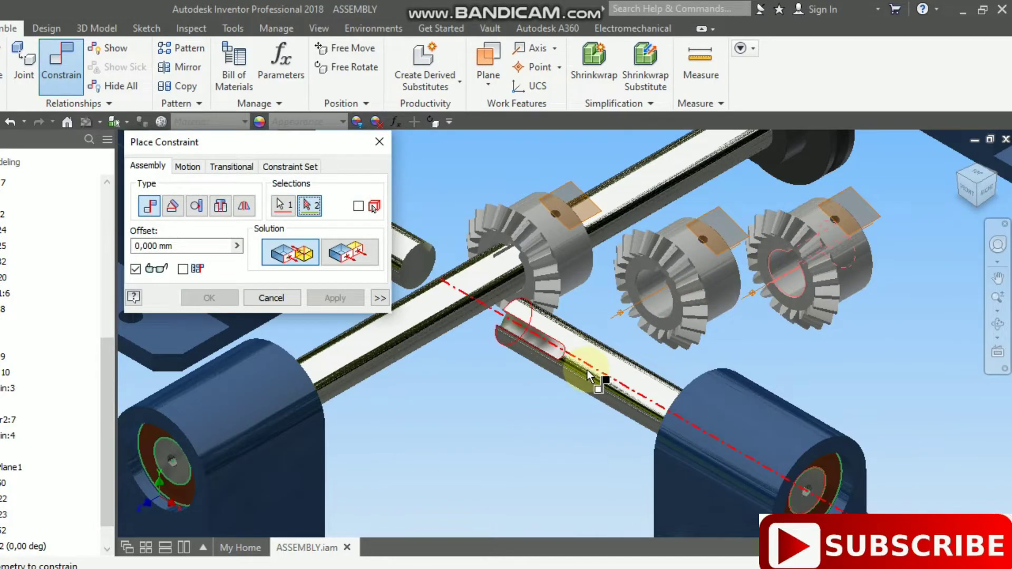
{"action": "left_click", "coordinate": [587, 370]}
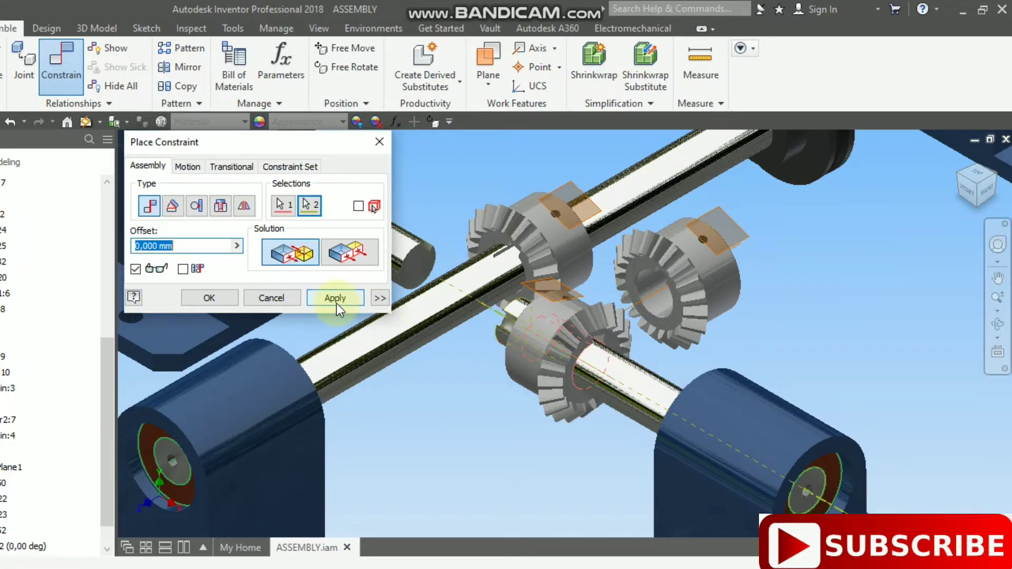
{"action": "left_click", "coordinate": [339, 298]}
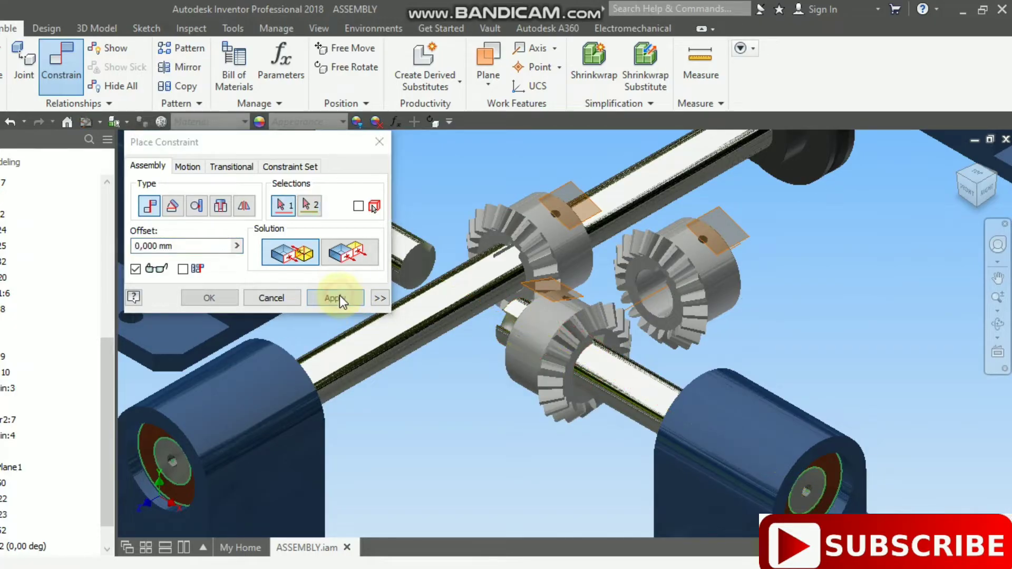
Mate the other bevel gear copy's bore axis to the axis of the opposite short shaft with 0 mm offset
{"action": "scroll", "coordinate": [652, 285], "scroll_direction": "up", "scroll_amount": 5}
{"action": "left_click", "coordinate": [662, 292]}
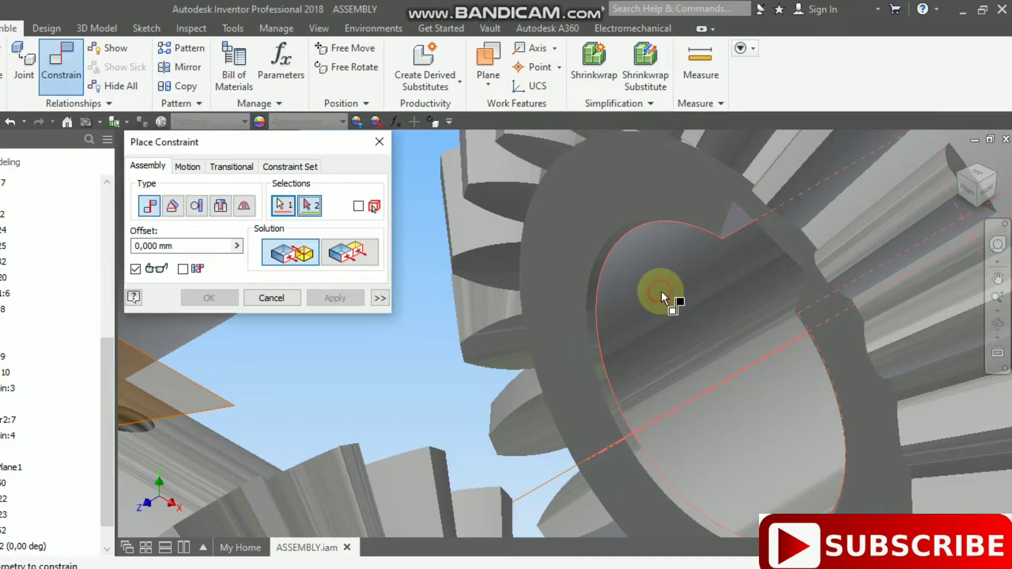
{"action": "scroll", "coordinate": [662, 292], "scroll_direction": "down", "scroll_amount": 5}
{"action": "scroll", "coordinate": [520, 276], "scroll_direction": "up", "scroll_amount": 5}
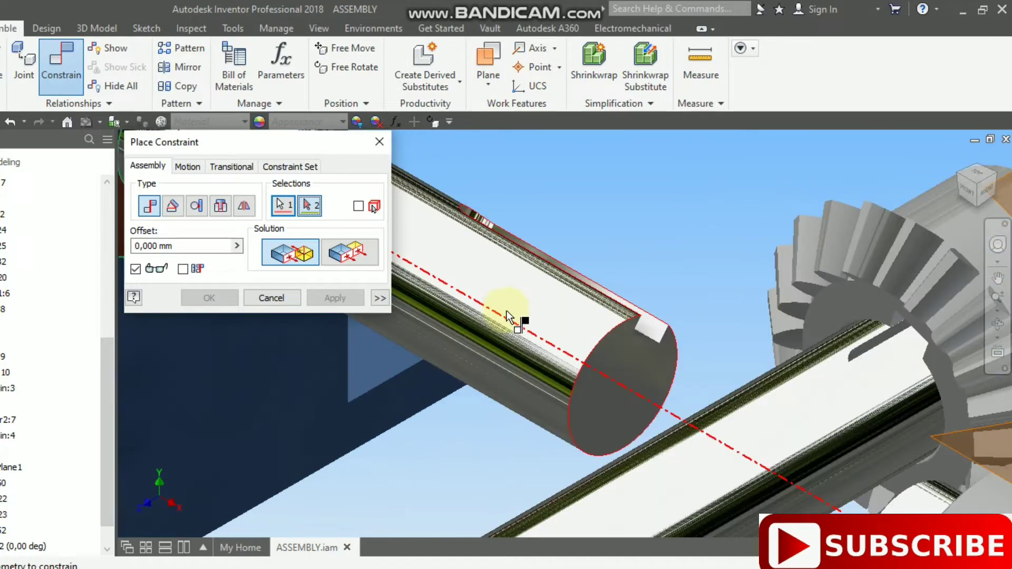
{"action": "left_click", "coordinate": [480, 318]}
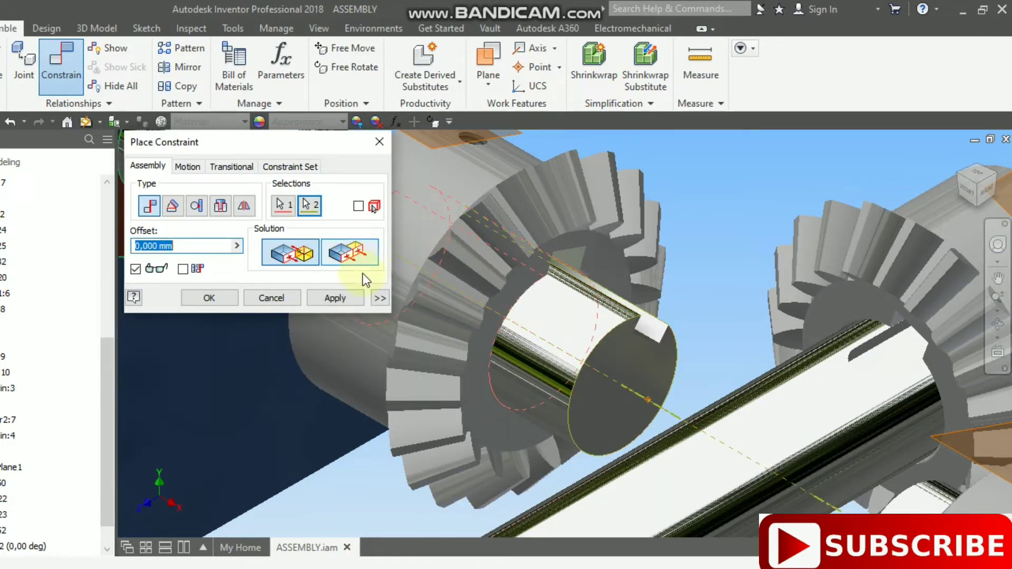
{"action": "left_click", "coordinate": [331, 297]}
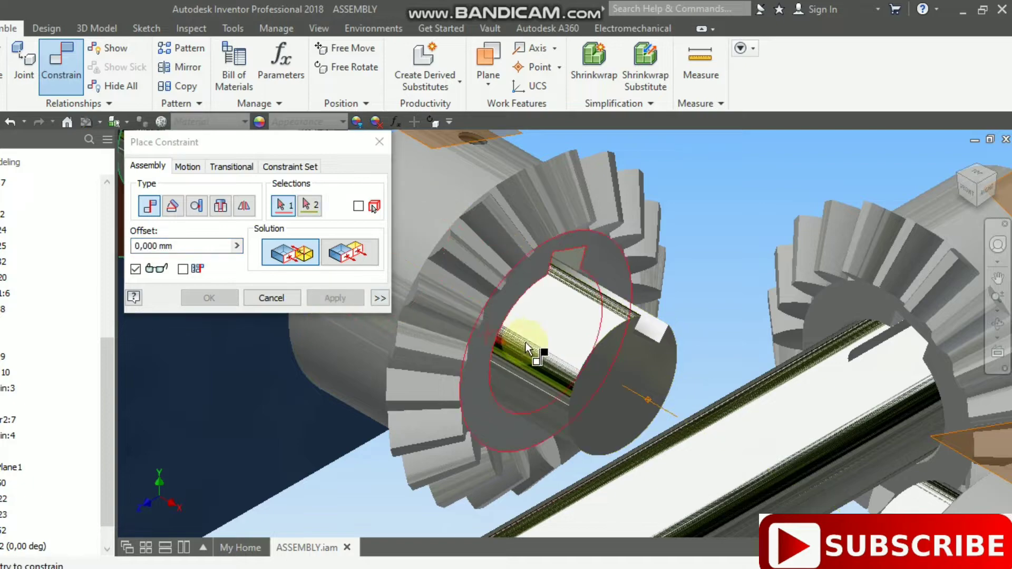
Apply a flush constraint with 0 mm offset between the keyway side faces of the rear short shaft and its bevel gear
{"action": "scroll", "coordinate": [552, 354], "scroll_direction": "down", "scroll_amount": 5}
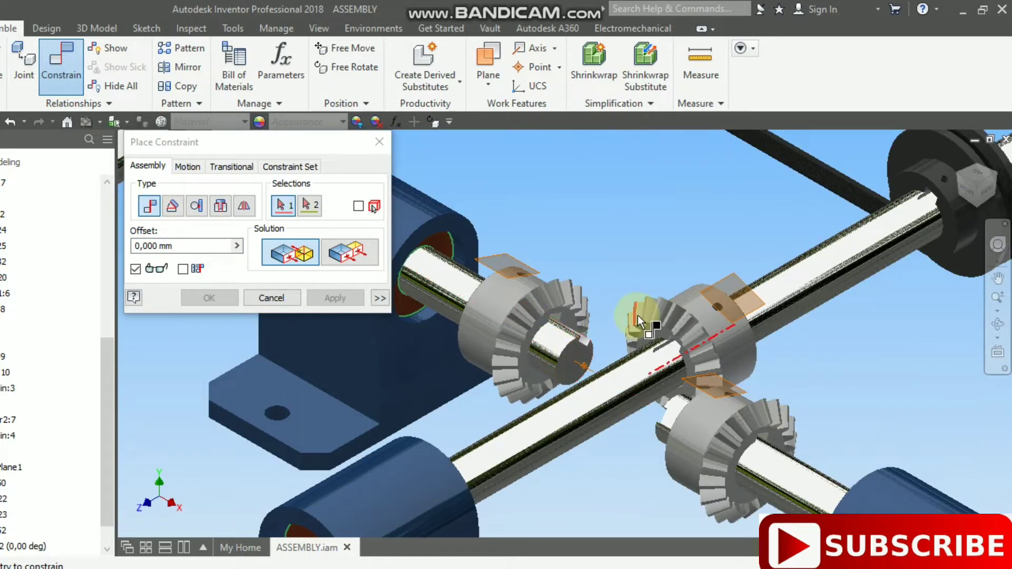
{"action": "left_click", "coordinate": [352, 254]}
{"action": "scroll", "coordinate": [551, 324], "scroll_direction": "up", "scroll_amount": 5}
{"action": "scroll", "coordinate": [551, 323], "scroll_direction": "up", "scroll_amount": 2}
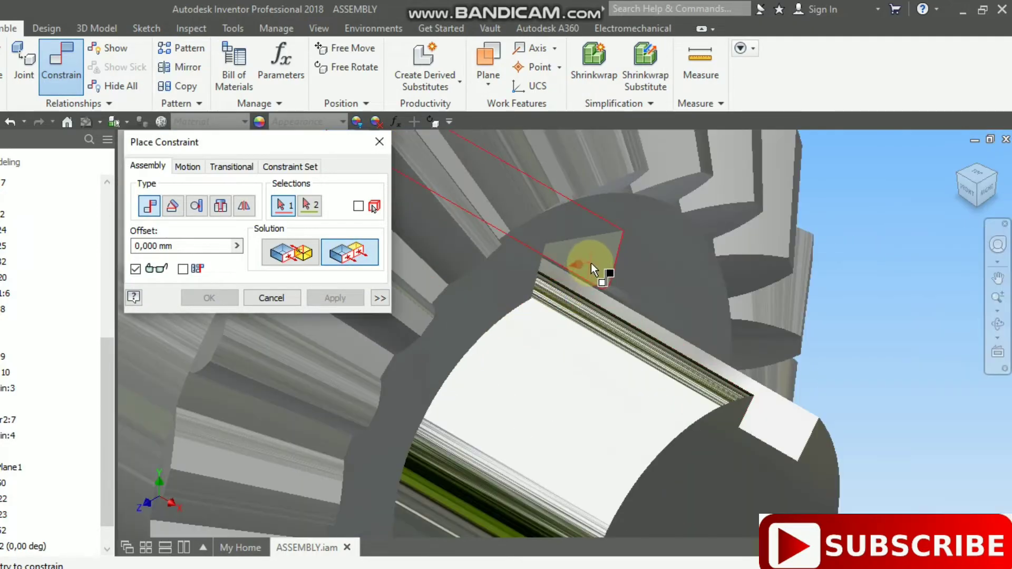
{"action": "left_click", "coordinate": [591, 269]}
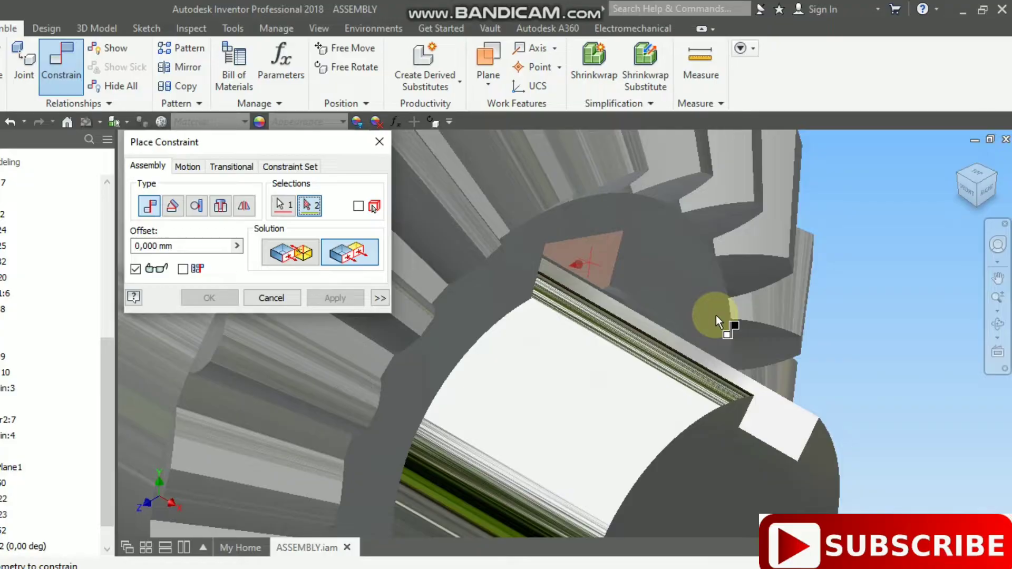
{"action": "middle_click_drag", "start_coordinate": [715, 315], "coordinate": [628, 270]}
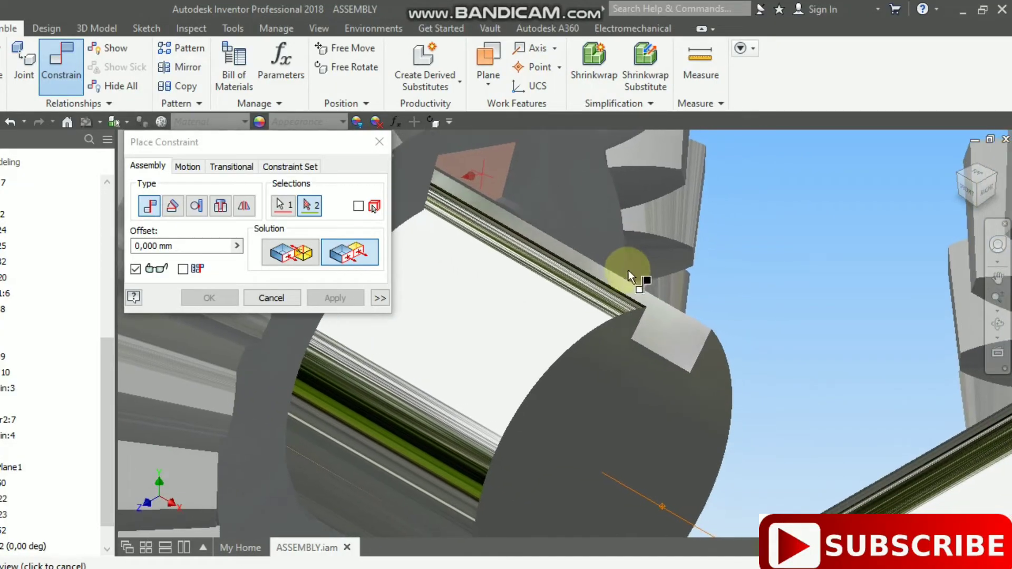
{"action": "left_click", "coordinate": [682, 335]}
{"action": "left_click", "coordinate": [359, 299]}
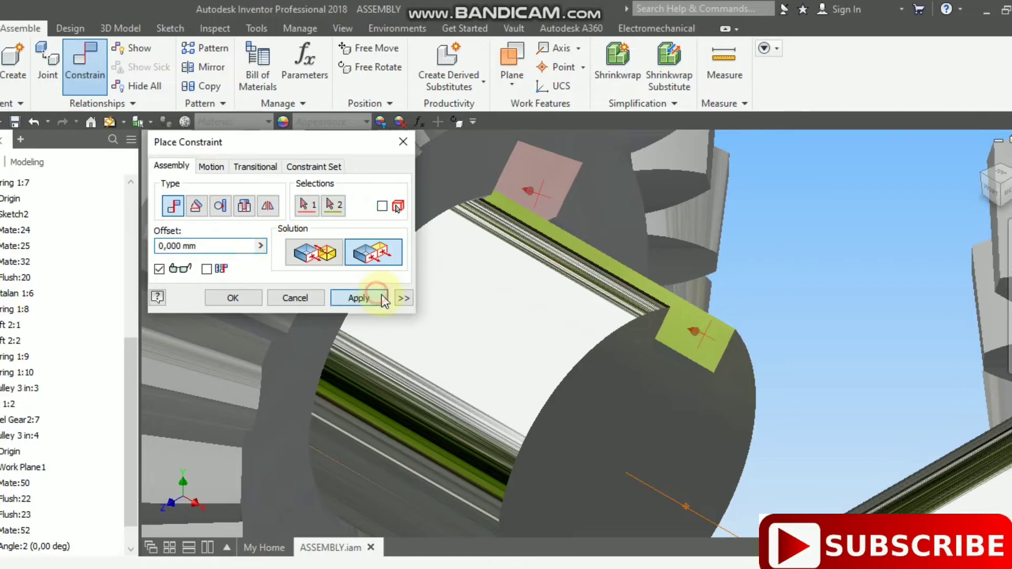
{"action": "scroll", "coordinate": [615, 260], "scroll_direction": "down", "scroll_amount": 6}
{"action": "scroll", "coordinate": [755, 359], "scroll_direction": "up", "scroll_amount": 6}
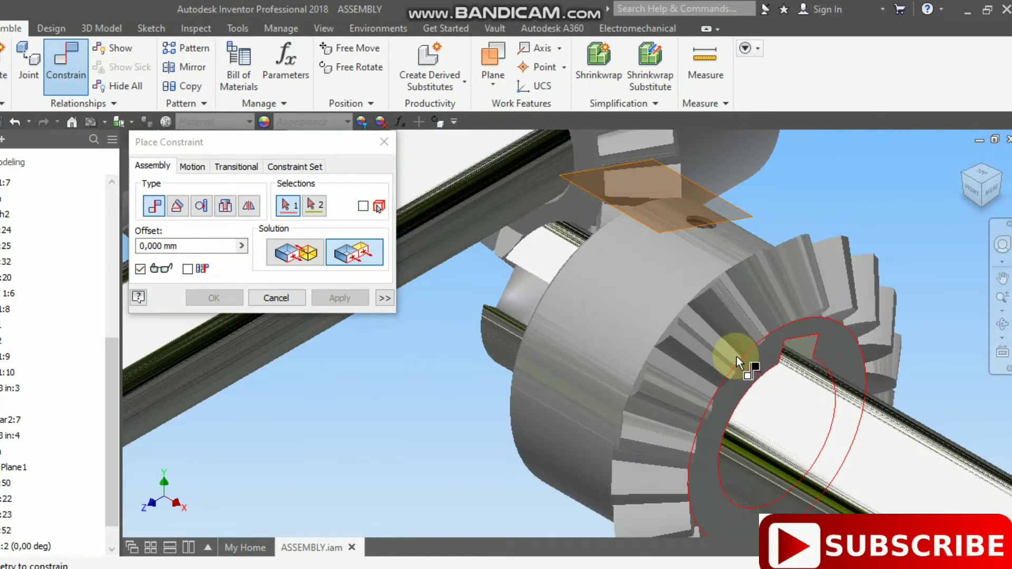
{"action": "left_click", "coordinate": [296, 300]}
Flip the bevel gear on the front short shaft with Free Rotate so its teeth face the second long shaft, and position it near the shaft end
{"action": "scroll", "coordinate": [551, 318], "scroll_direction": "down", "scroll_amount": 5}
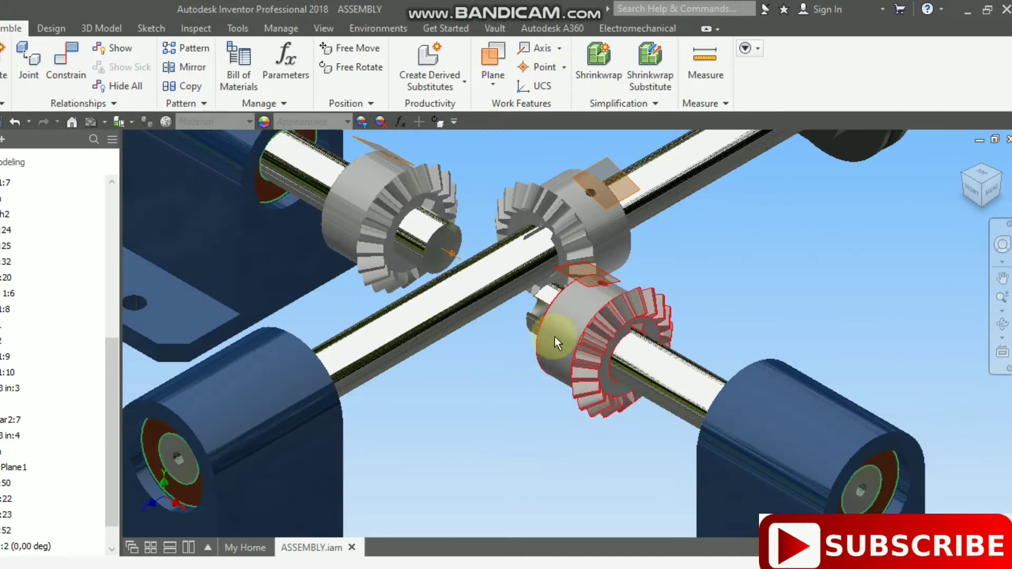
{"action": "left_click", "coordinate": [567, 327]}
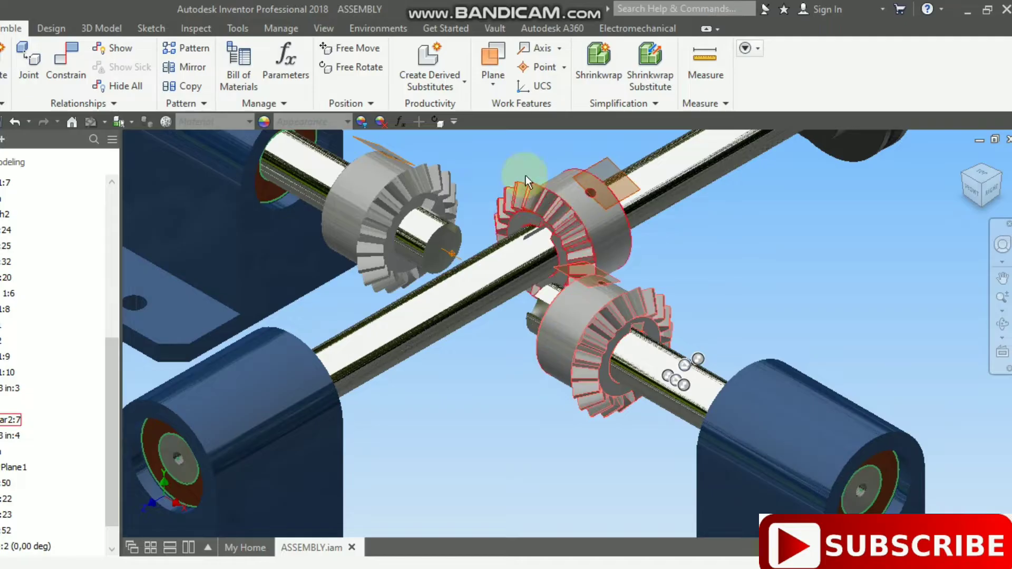
{"action": "left_click", "coordinate": [439, 125]}
{"action": "left_click_drag", "start_coordinate": [605, 336], "coordinate": [451, 295]}
{"action": "right_click", "coordinate": [583, 396]}
{"action": "left_click", "coordinate": [641, 396]}
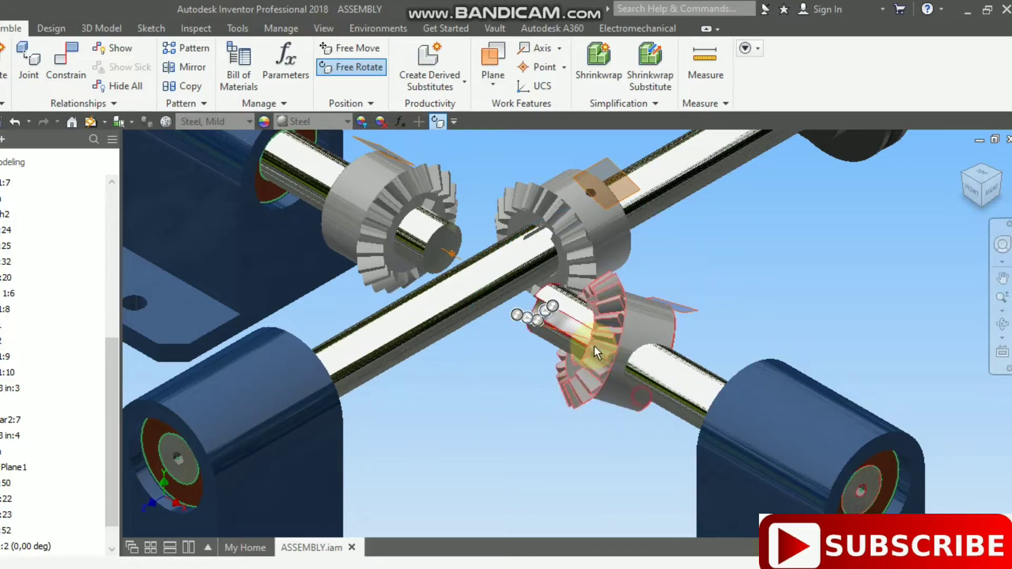
{"action": "left_click_drag", "start_coordinate": [596, 347], "coordinate": [506, 388]}
Apply a flush constraint with 0 mm offset between the keyway side faces of the front short shaft and its bevel gear
{"action": "right_click", "coordinate": [705, 288]}
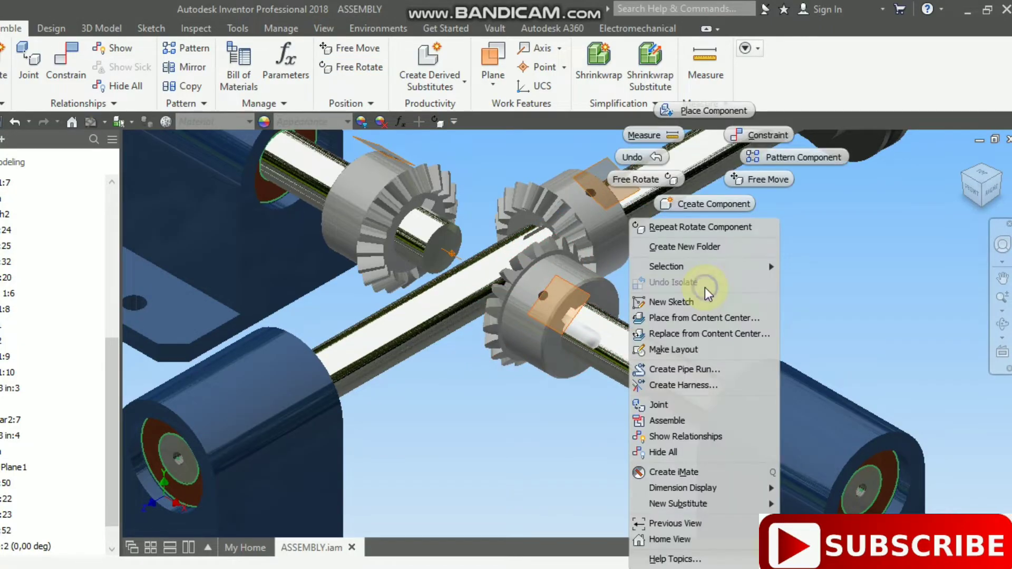
{"action": "left_click", "coordinate": [759, 135]}
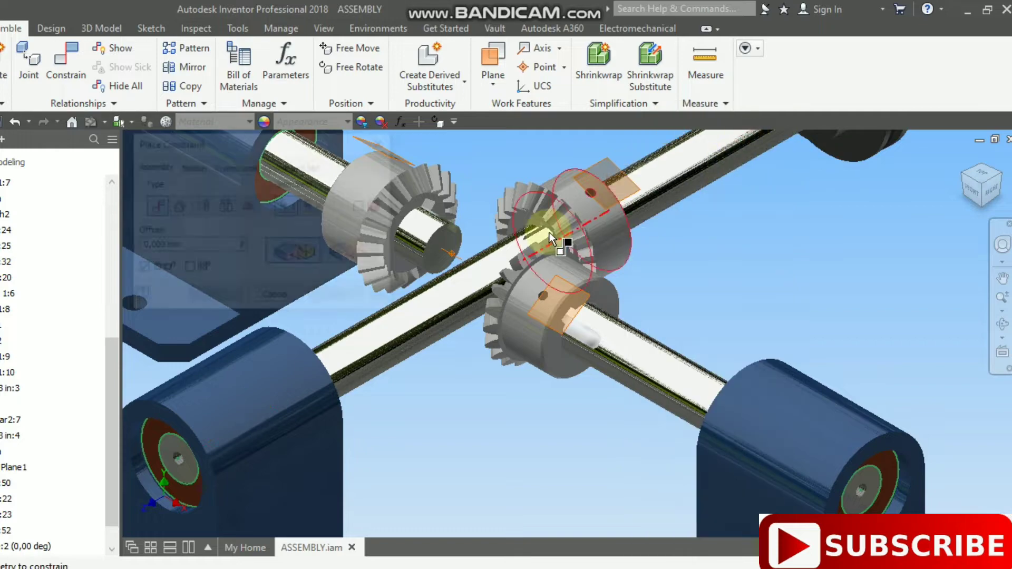
{"action": "left_click", "coordinate": [360, 252]}
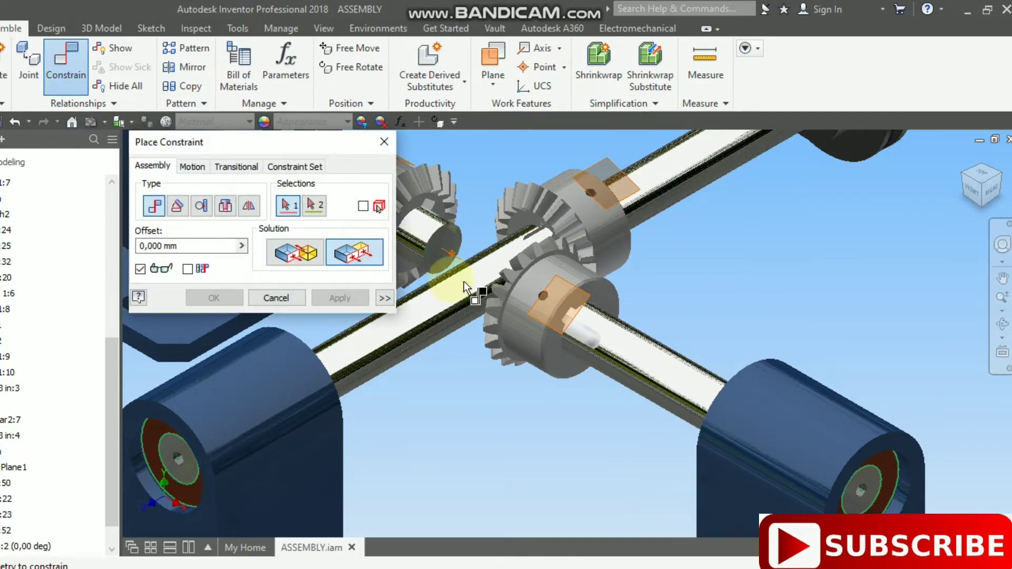
{"action": "scroll", "coordinate": [592, 329], "scroll_direction": "down", "scroll_amount": 6}
{"action": "scroll", "coordinate": [729, 419], "scroll_direction": "down", "scroll_amount": 3}
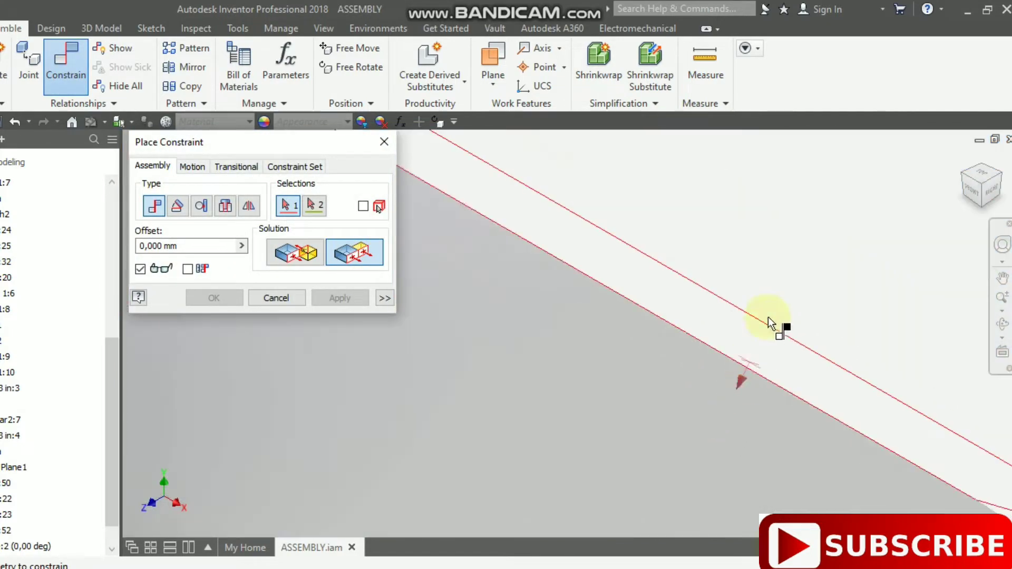
{"action": "scroll", "coordinate": [779, 301], "scroll_direction": "up", "scroll_amount": 5}
{"action": "left_click", "coordinate": [981, 208]}
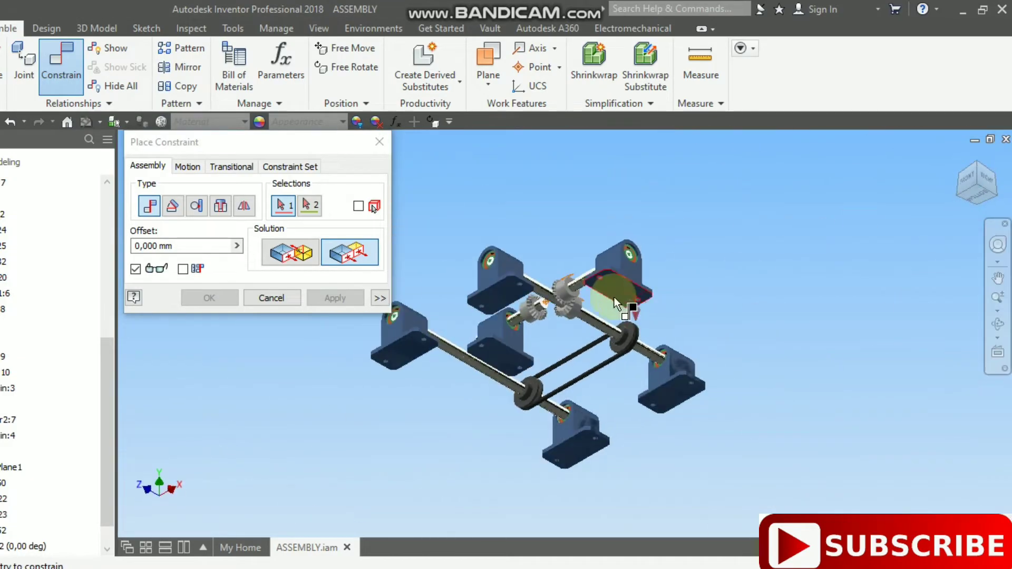
{"action": "scroll", "coordinate": [564, 275], "scroll_direction": "down", "scroll_amount": 10}
{"action": "left_click", "coordinate": [506, 375]}
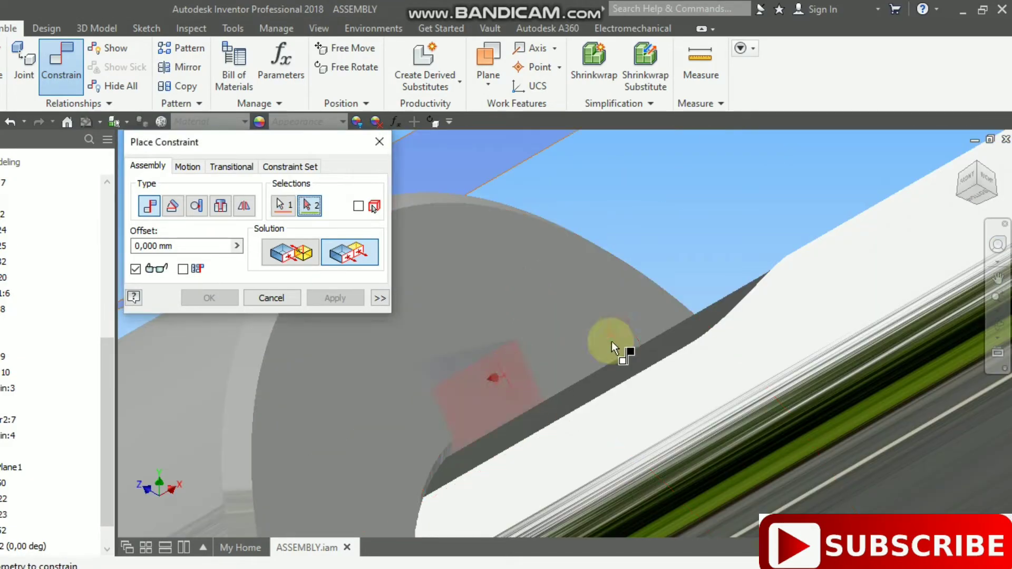
{"action": "left_click", "coordinate": [977, 169]}
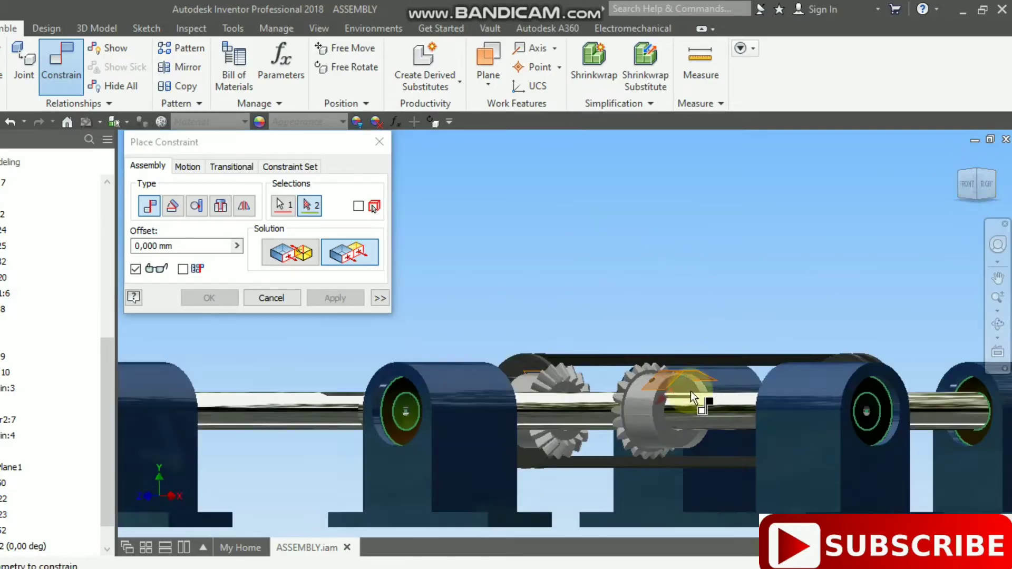
{"action": "scroll", "coordinate": [688, 389], "scroll_direction": "down", "scroll_amount": 8}
{"action": "left_click", "coordinate": [650, 391]}
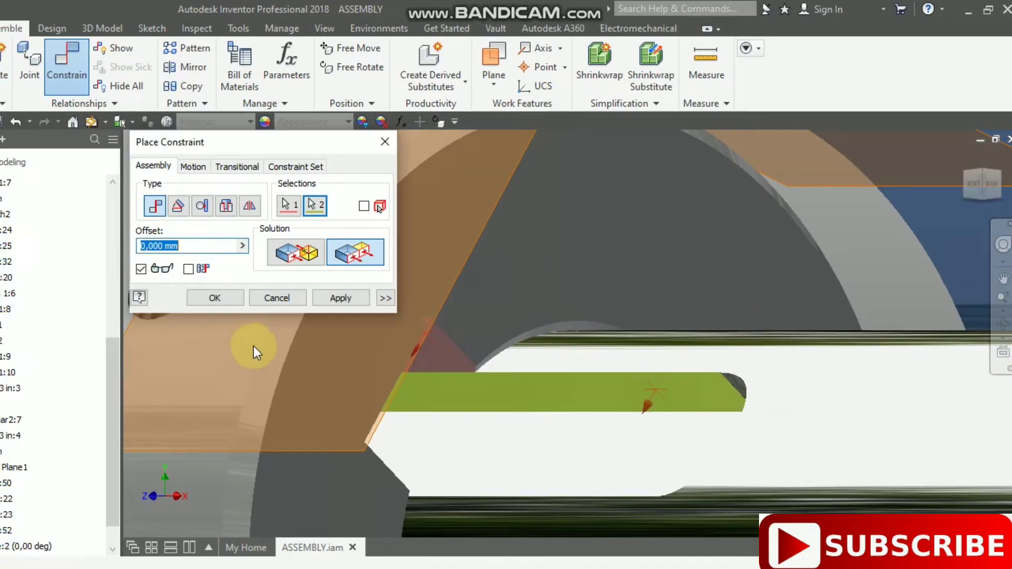
{"action": "left_click", "coordinate": [340, 298]}
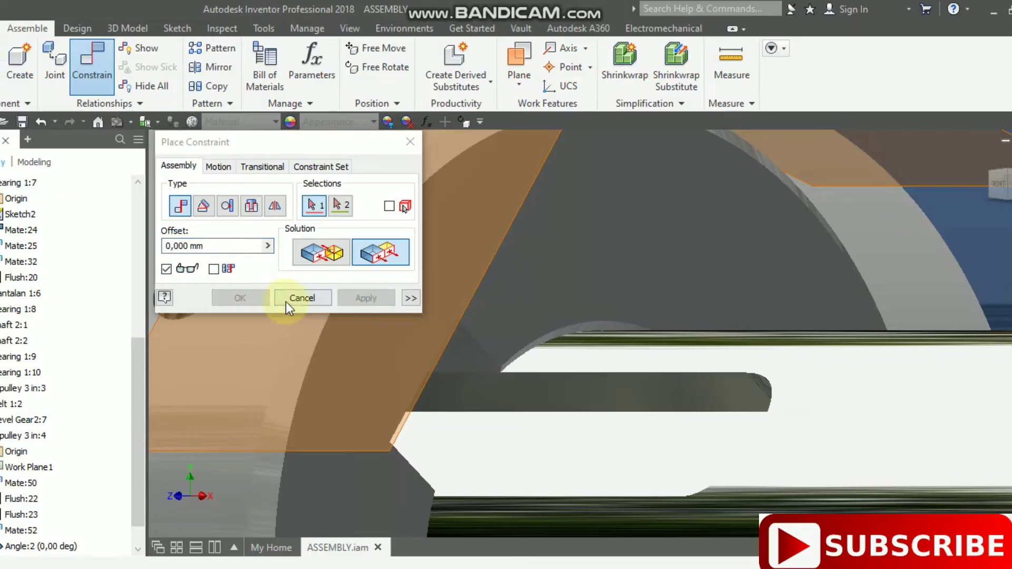
{"action": "left_click", "coordinate": [288, 298]}
{"action": "scroll", "coordinate": [705, 323], "scroll_direction": "up", "scroll_amount": 8}
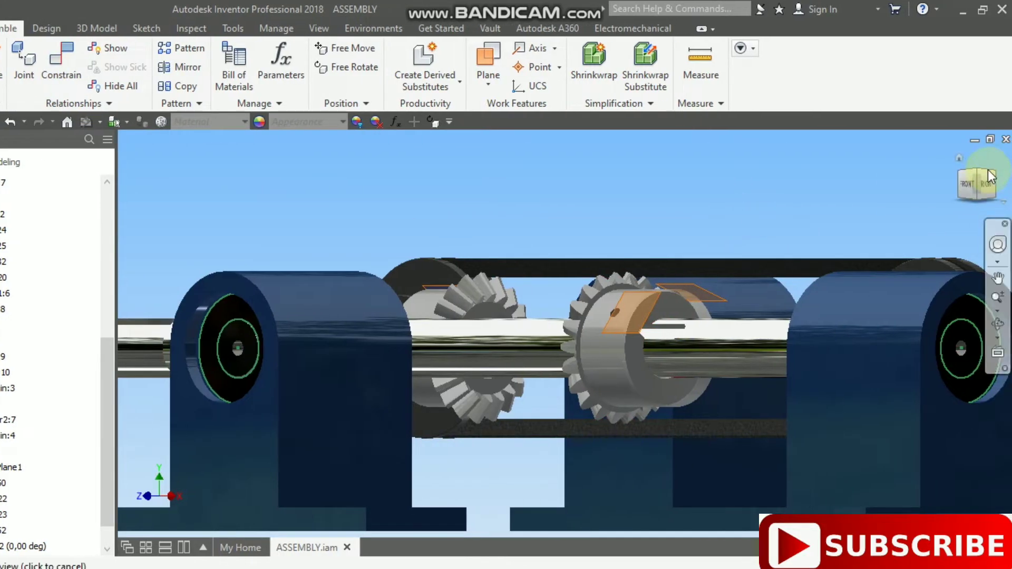
Turn off the visibility of Work Plane7 in the bevel gear on the second long shaft
{"action": "left_click", "coordinate": [982, 176]}
{"action": "scroll", "coordinate": [605, 362], "scroll_direction": "down", "scroll_amount": 10}
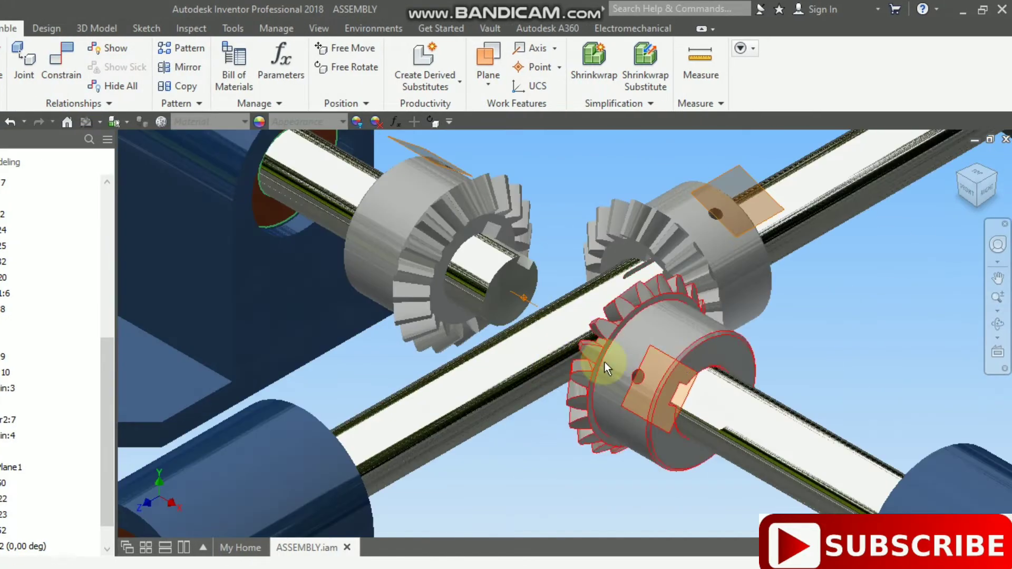
{"action": "middle_click_drag", "start_coordinate": [816, 351], "coordinate": [654, 373]}
{"action": "scroll", "coordinate": [651, 373], "scroll_direction": "up", "scroll_amount": 3}
{"action": "scroll", "coordinate": [532, 315], "scroll_direction": "down", "scroll_amount": 2}
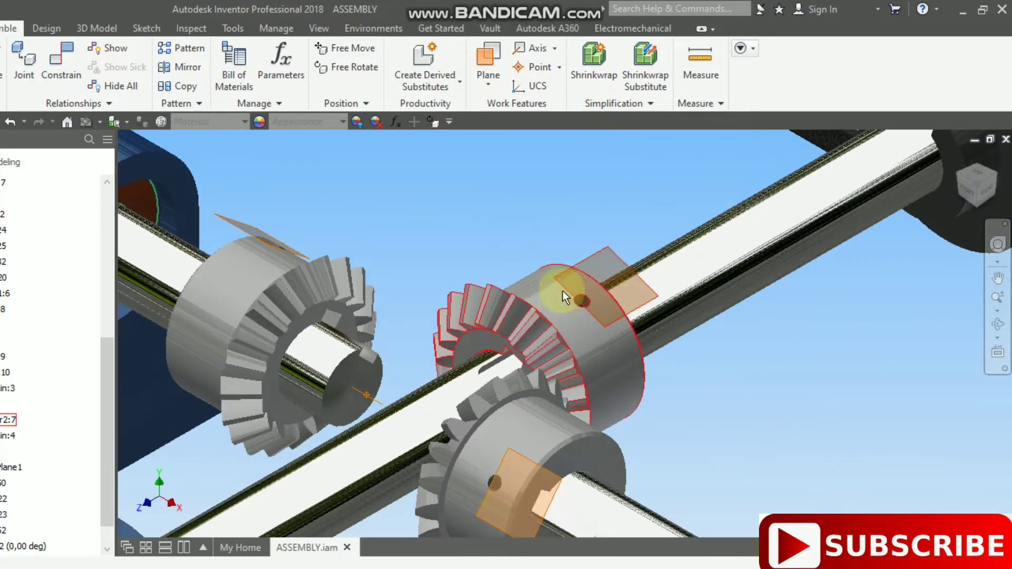
{"action": "left_click", "coordinate": [561, 306]}
{"action": "left_click", "coordinate": [7, 421]}
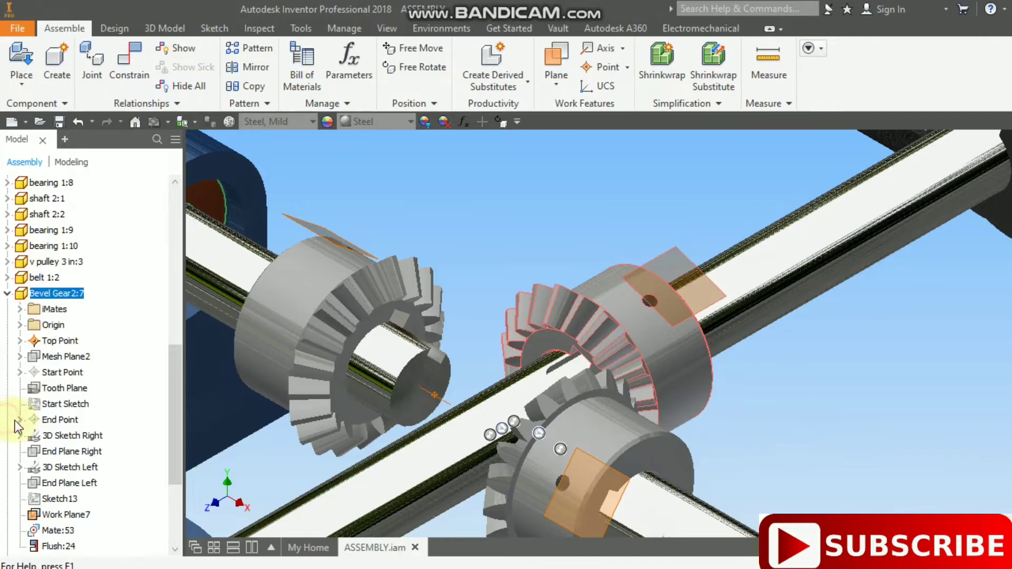
{"action": "left_click", "coordinate": [64, 514]}
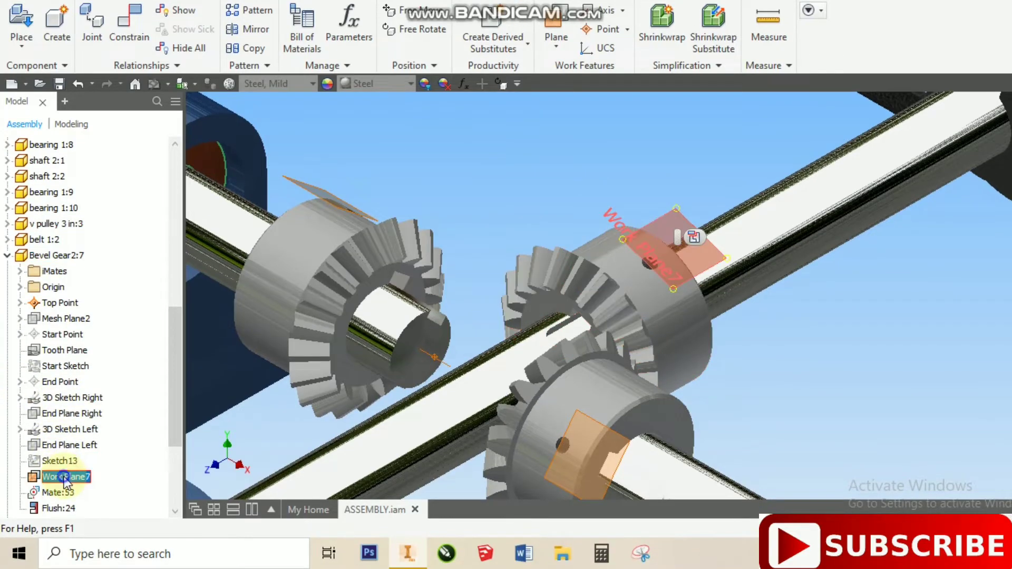
{"action": "right_click", "coordinate": [64, 479]}
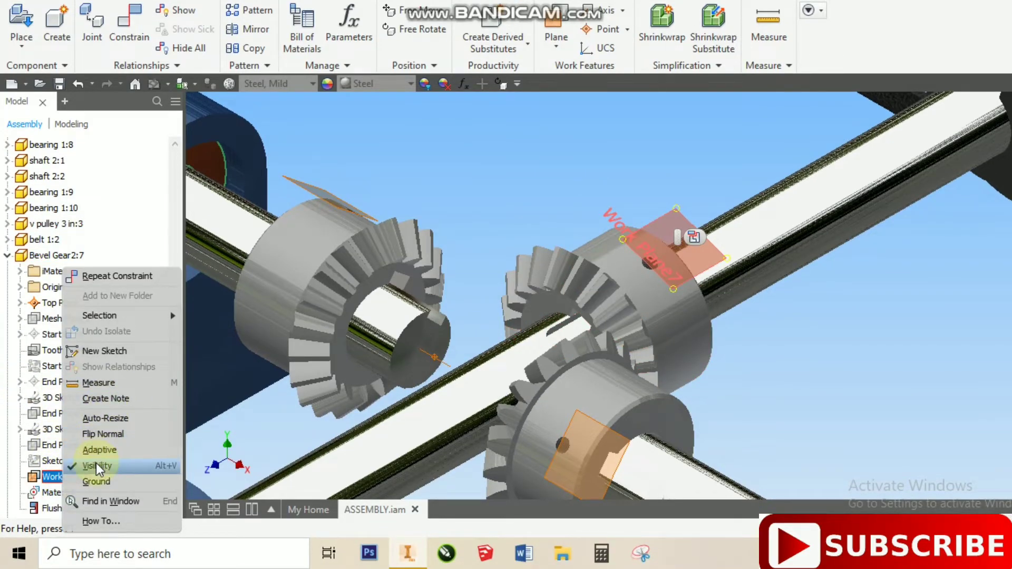
{"action": "left_click", "coordinate": [96, 464]}
Hide Work Plane7 of the bevel gear on the rear short shaft
{"action": "middle_click_drag", "start_coordinate": [371, 323], "coordinate": [544, 311]}
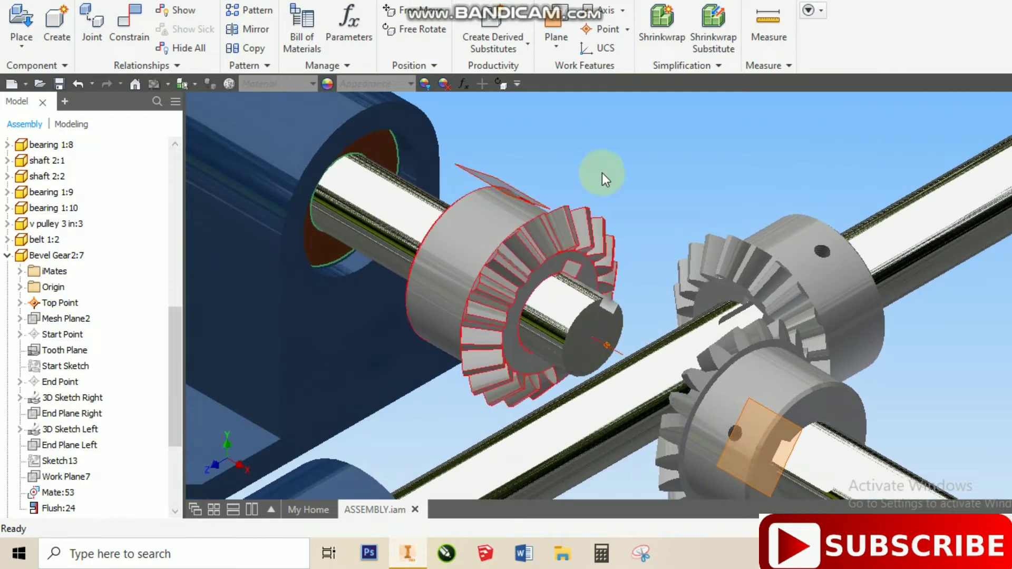
{"action": "left_click", "coordinate": [463, 244]}
{"action": "left_click_drag", "start_coordinate": [175, 364], "coordinate": [170, 441]}
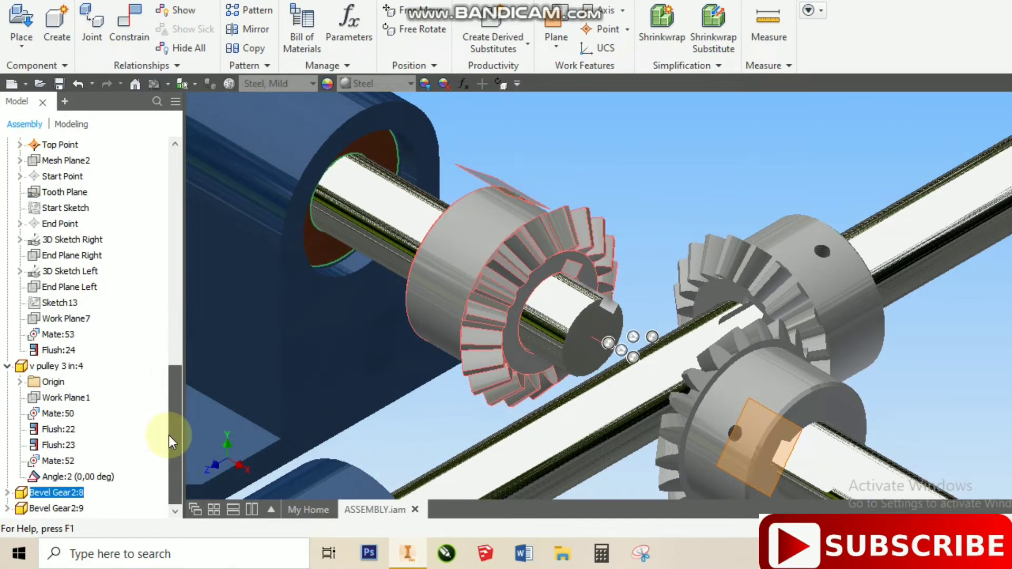
{"action": "left_click", "coordinate": [7, 493]}
{"action": "right_click", "coordinate": [46, 477]}
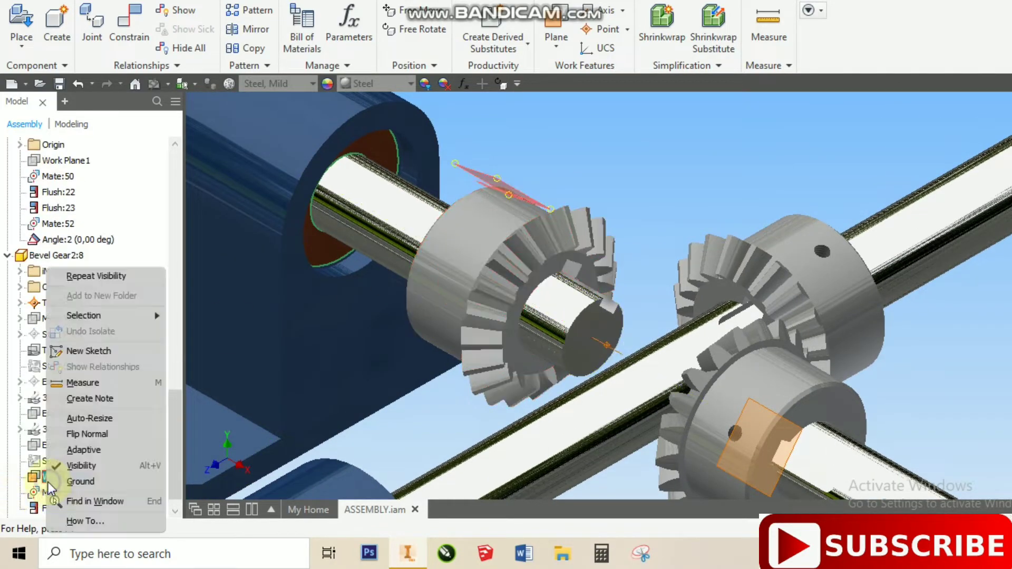
{"action": "left_click", "coordinate": [81, 466]}
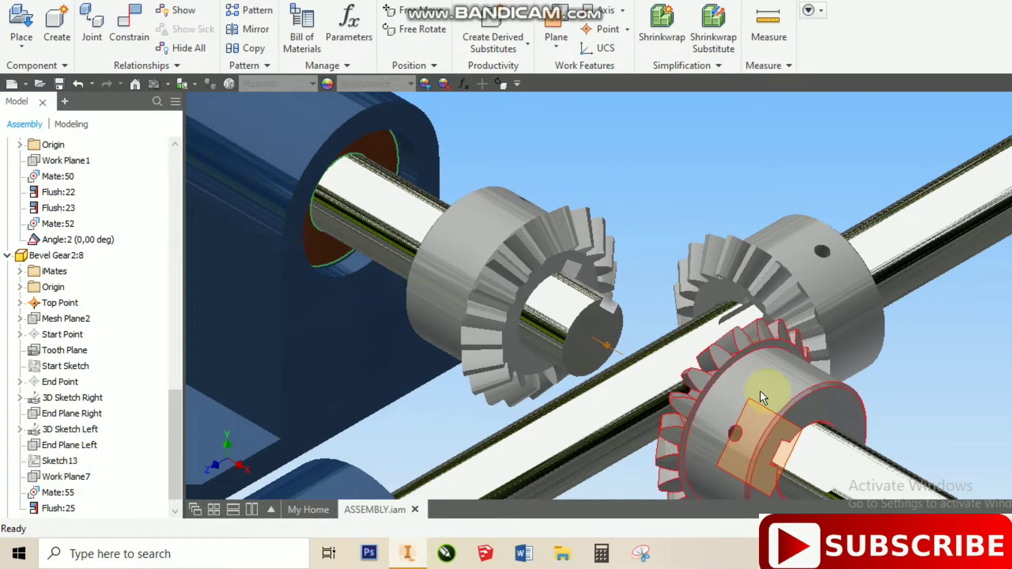
Hide Work Plane7 of the bevel gear on the front short shaft
{"action": "middle_click_drag", "start_coordinate": [888, 408], "coordinate": [818, 301]}
{"action": "scroll", "coordinate": [156, 397], "scroll_direction": "up", "scroll_amount": 10}
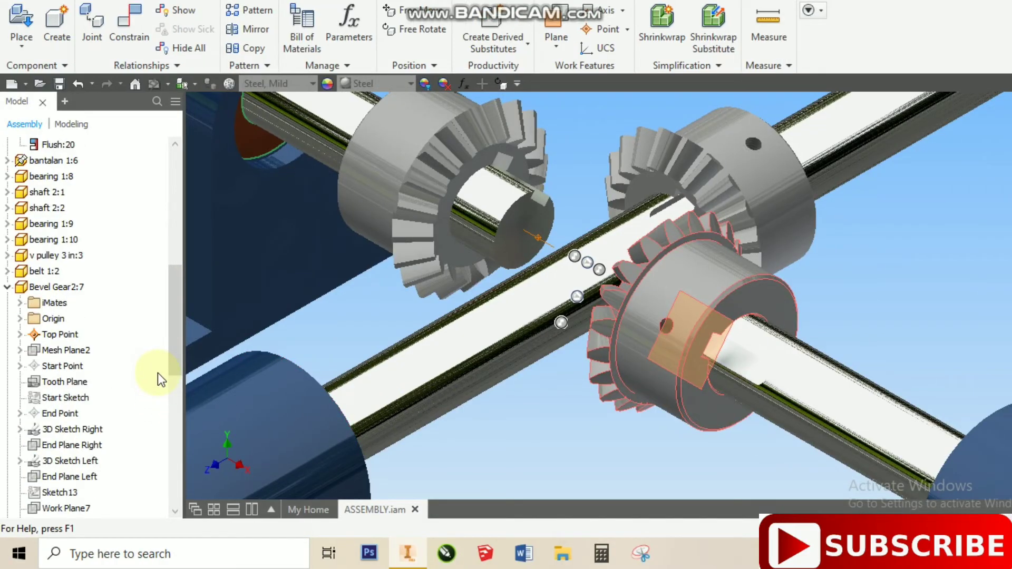
{"action": "scroll", "coordinate": [157, 372], "scroll_direction": "up", "scroll_amount": 3}
{"action": "scroll", "coordinate": [157, 372], "scroll_direction": "down", "scroll_amount": 10}
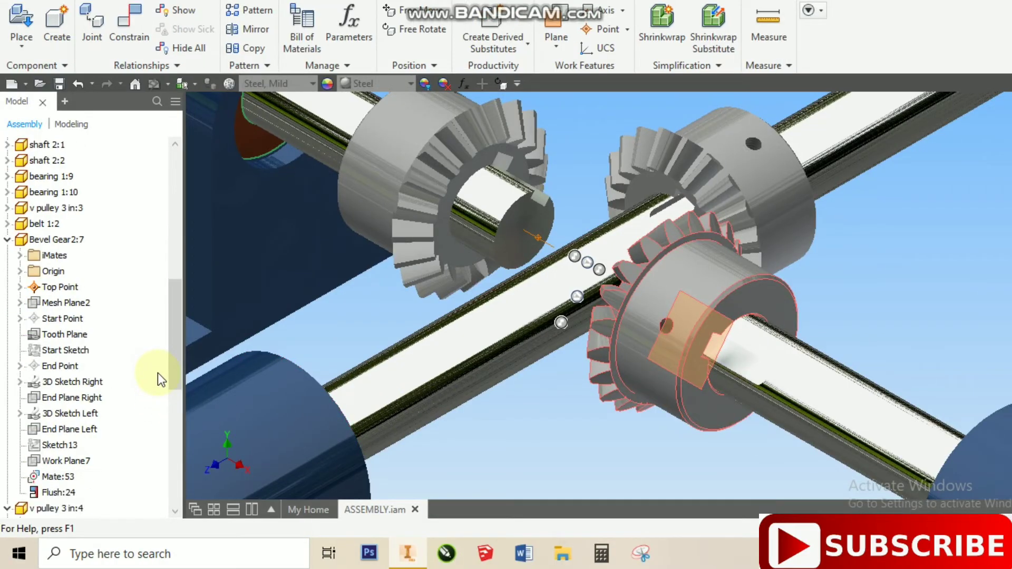
{"action": "left_click", "coordinate": [7, 508]}
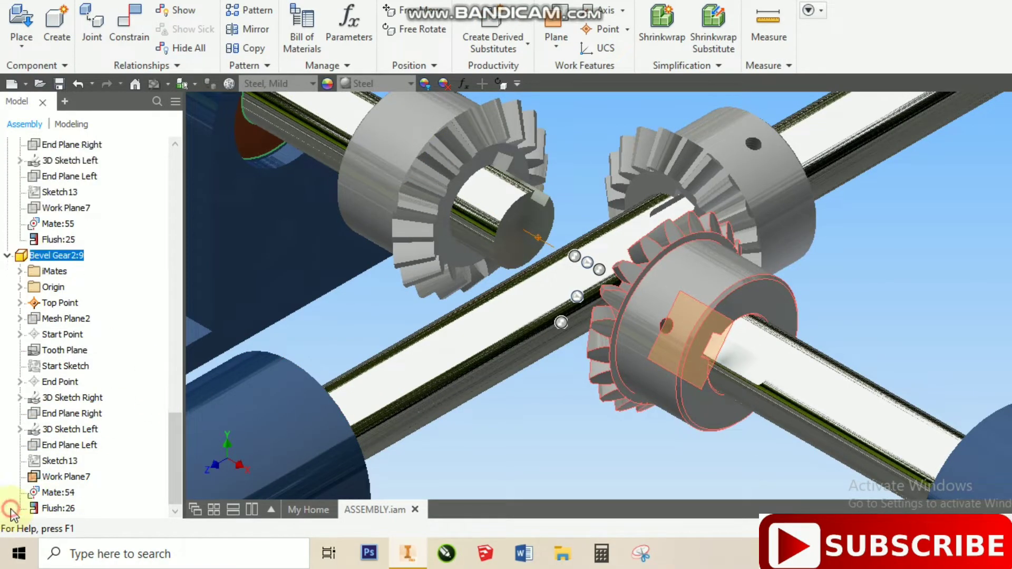
{"action": "right_click", "coordinate": [59, 479]}
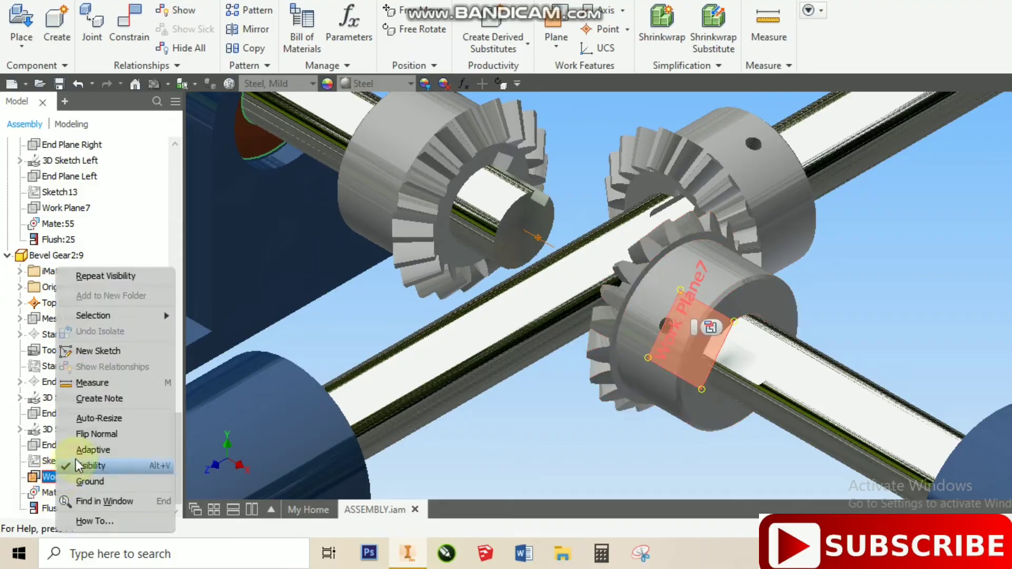
{"action": "left_click", "coordinate": [90, 465]}
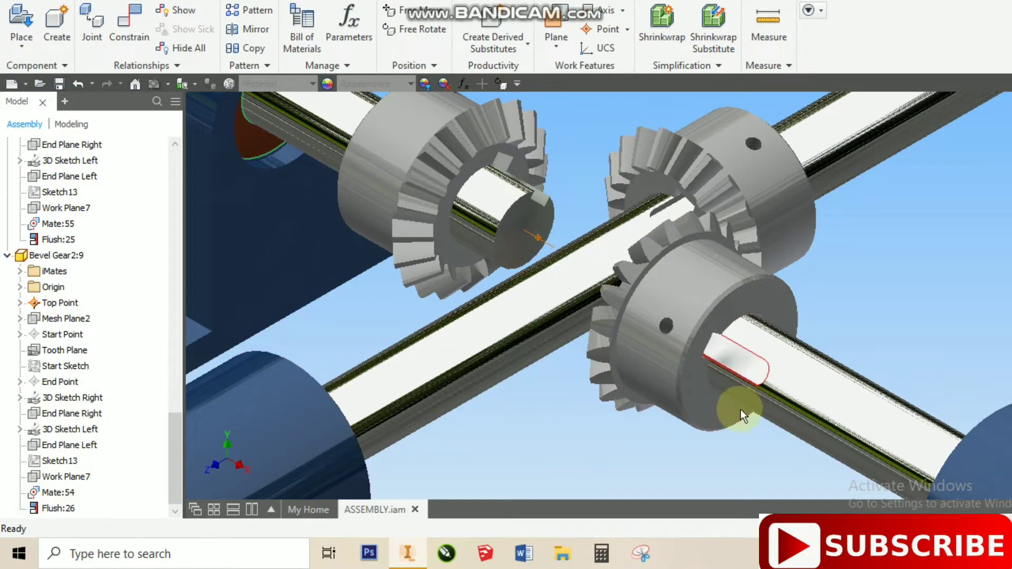
Adjust the bevel gears on the front and rear short shafts by moving them freely within their constraints
{"action": "scroll", "coordinate": [601, 421], "scroll_direction": "up", "scroll_amount": 5}
{"action": "scroll", "coordinate": [621, 384], "scroll_direction": "down", "scroll_amount": 3}
{"action": "left_click_drag", "start_coordinate": [628, 370], "coordinate": [565, 272]}
{"action": "scroll", "coordinate": [600, 288], "scroll_direction": "down", "scroll_amount": 3}
{"action": "left_click_drag", "start_coordinate": [285, 259], "coordinate": [321, 309]}
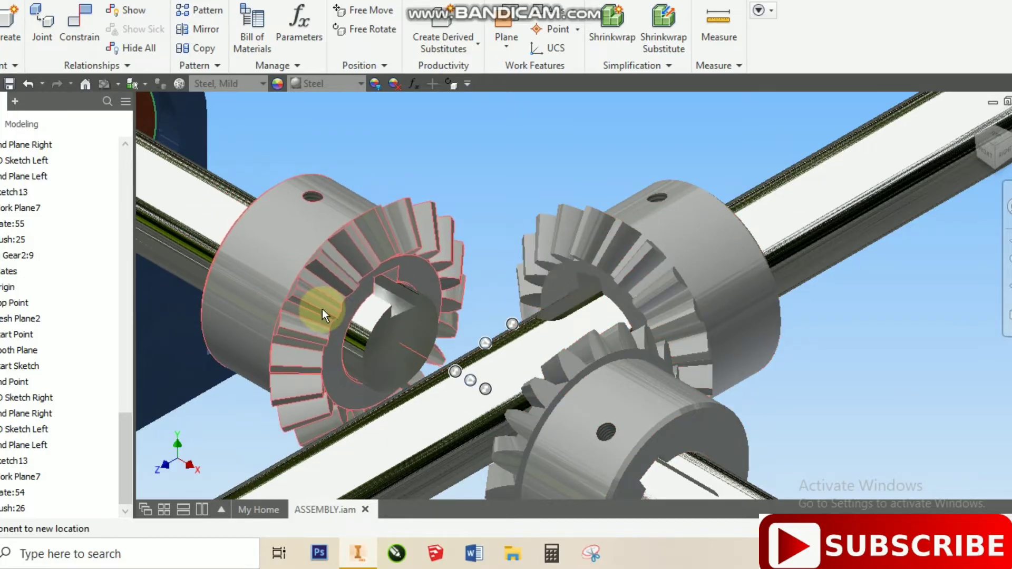
{"action": "left_click", "coordinate": [512, 157]}
Hide the second long shaft that passes between the bevel gears to expose the gears' apex points
{"action": "scroll", "coordinate": [542, 181], "scroll_direction": "up", "scroll_amount": 3}
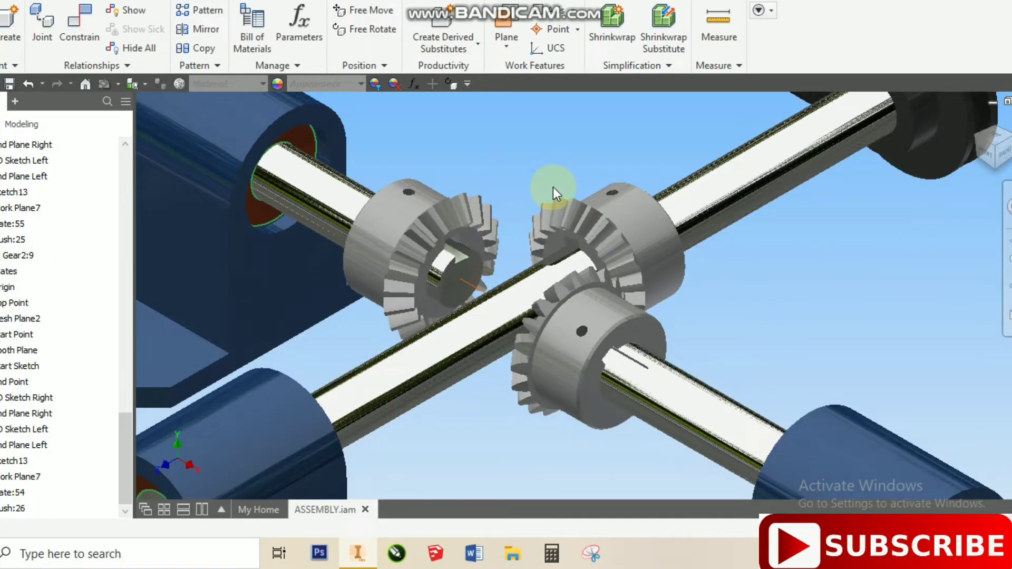
{"action": "scroll", "coordinate": [536, 169], "scroll_direction": "up", "scroll_amount": 3}
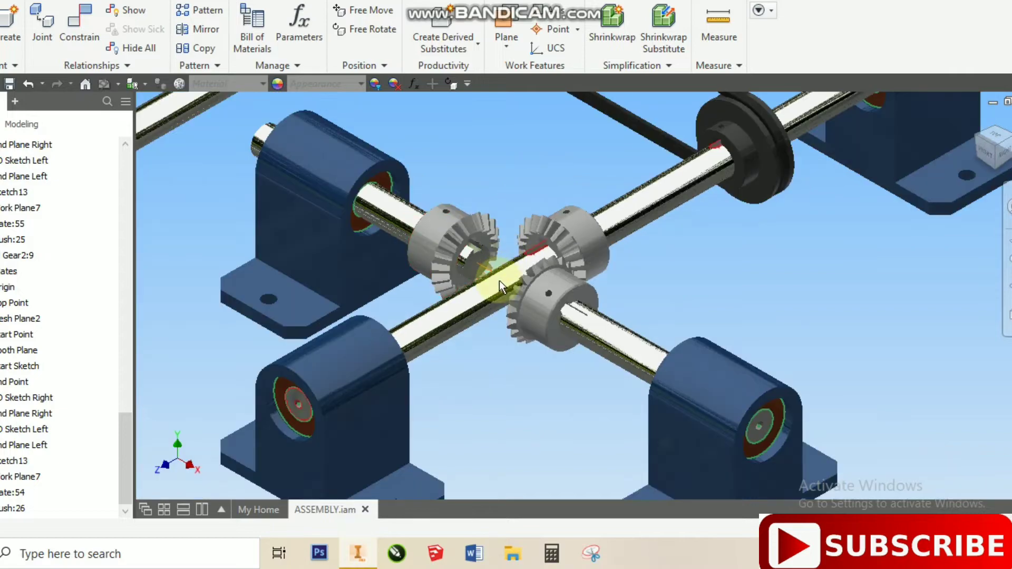
{"action": "scroll", "coordinate": [498, 281], "scroll_direction": "down", "scroll_amount": 3}
{"action": "left_click", "coordinate": [473, 381]}
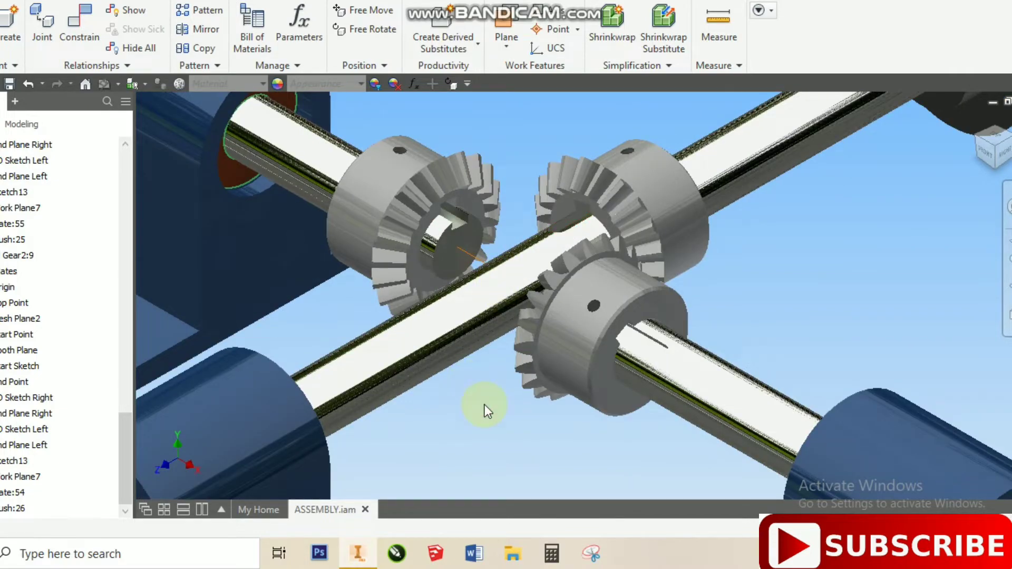
{"action": "scroll", "coordinate": [485, 406], "scroll_direction": "up", "scroll_amount": 3}
{"action": "scroll", "coordinate": [431, 389], "scroll_direction": "down", "scroll_amount": 2}
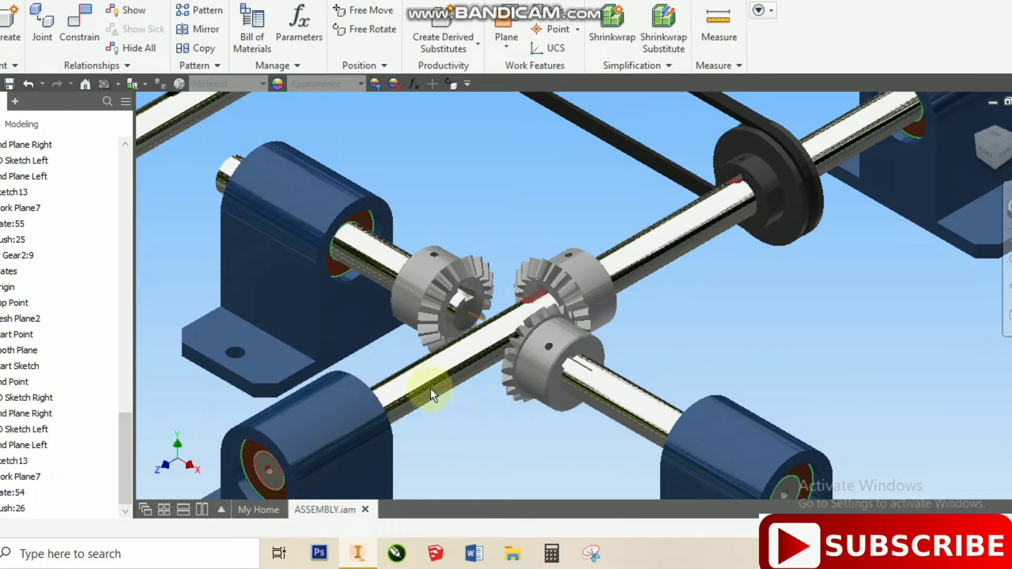
{"action": "right_click", "coordinate": [422, 384]}
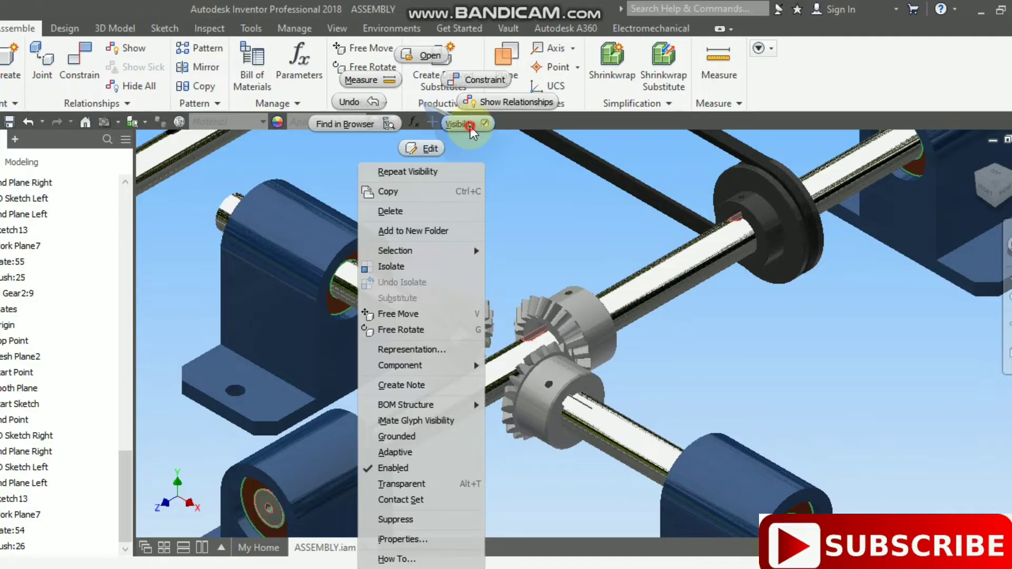
{"action": "left_click", "coordinate": [469, 126]}
Mate the apex work point of the rear short shaft's bevel gear to that of the front bevel gear with 0 mm offset
{"action": "scroll", "coordinate": [491, 382], "scroll_direction": "down", "scroll_amount": 5}
{"action": "mouse_move", "coordinate": [606, 359]}
{"action": "left_mouse_down"}
{"action": "mouse_move", "coordinate": [627, 371]}
{"action": "mouse_move", "coordinate": [611, 363]}
{"action": "left_mouse_up"}
{"action": "left_click", "coordinate": [531, 366]}
{"action": "scroll", "coordinate": [546, 321], "scroll_direction": "down", "scroll_amount": 3}
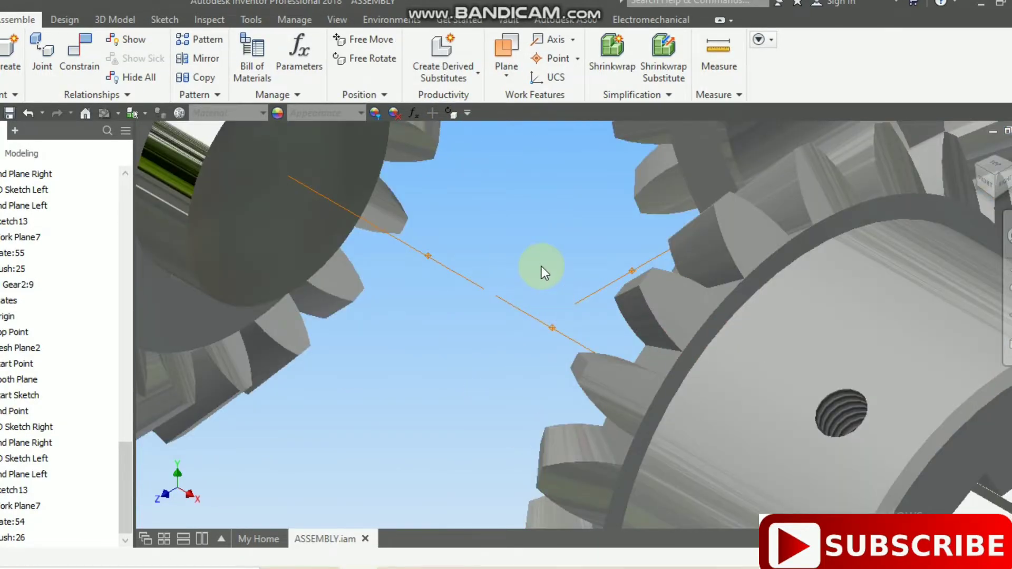
{"action": "middle_click_drag", "start_coordinate": [541, 267], "coordinate": [532, 308]}
{"action": "right_click", "coordinate": [530, 280]}
{"action": "left_click", "coordinate": [595, 127]}
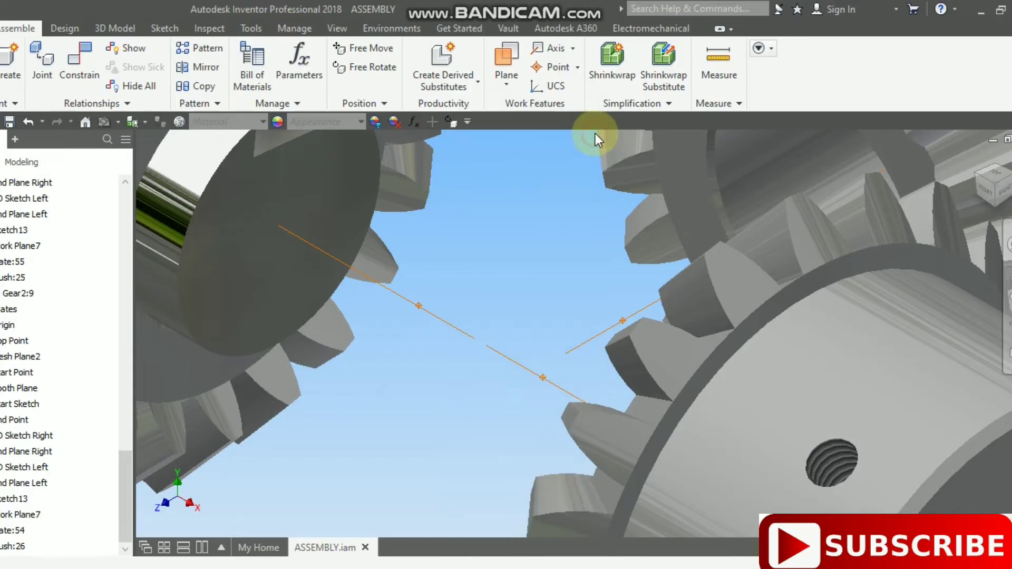
{"action": "middle_click_drag", "start_coordinate": [464, 317], "coordinate": [644, 293]}
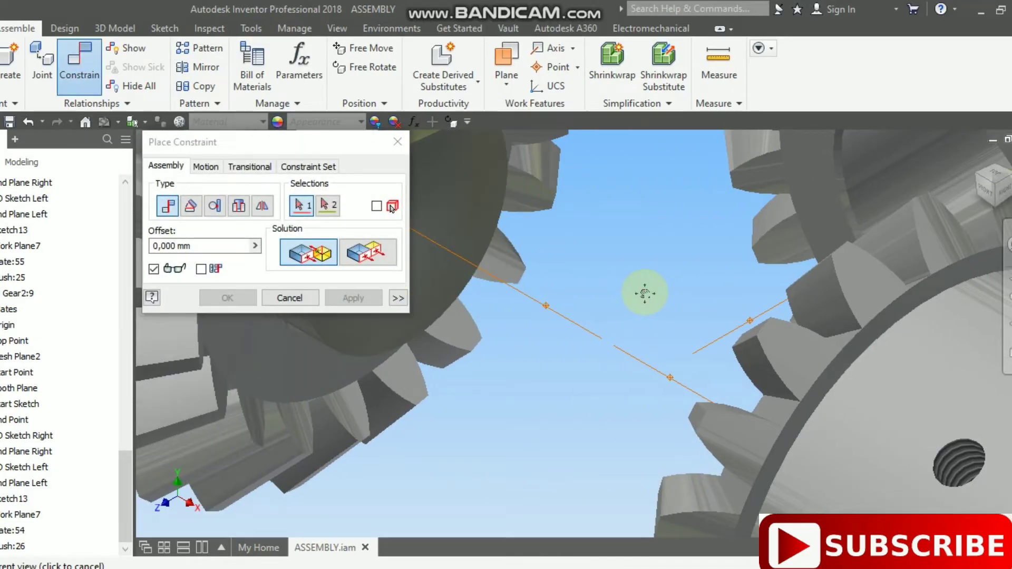
{"action": "left_click", "coordinate": [545, 306]}
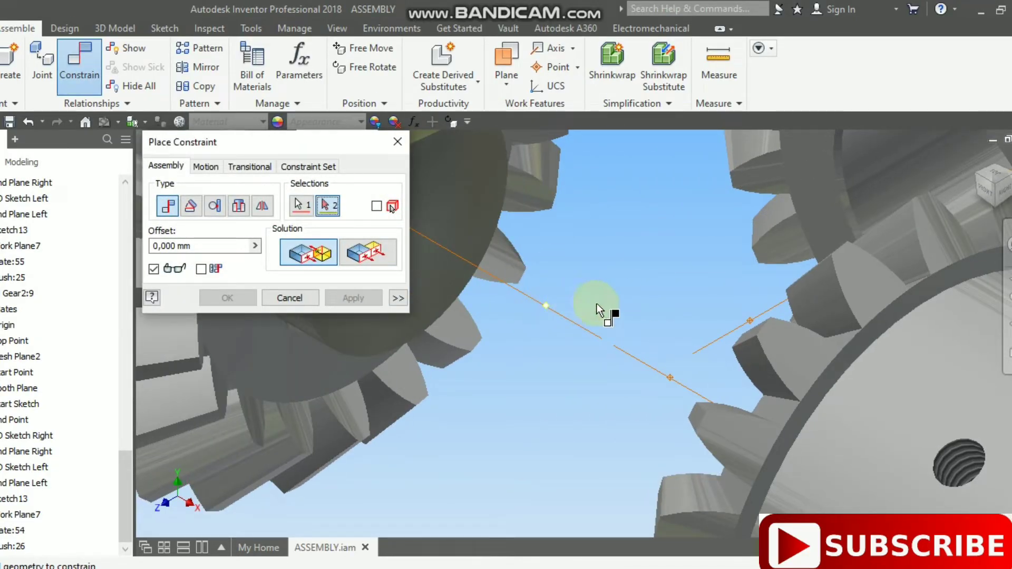
{"action": "left_click", "coordinate": [669, 379]}
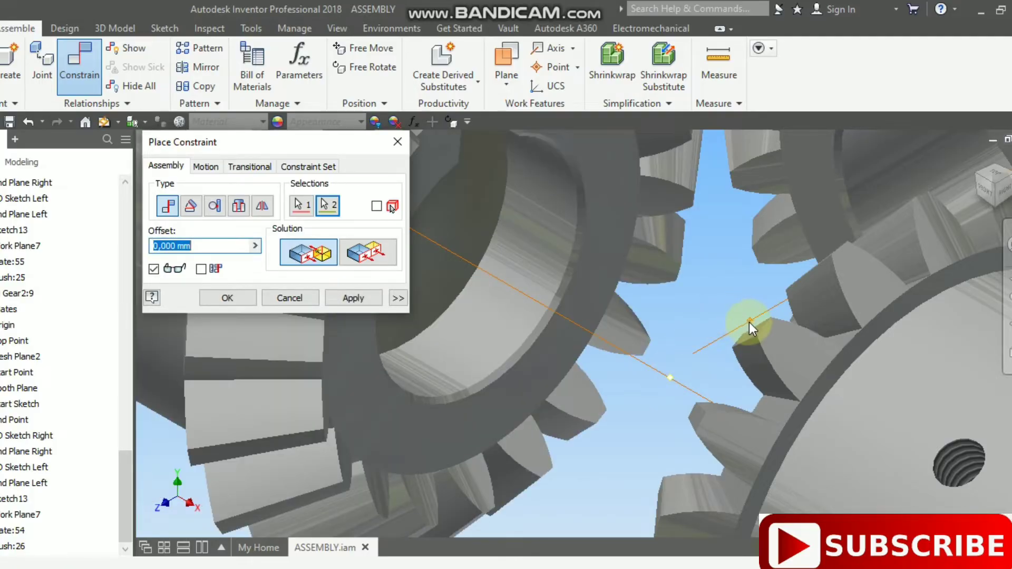
{"action": "left_click", "coordinate": [349, 299]}
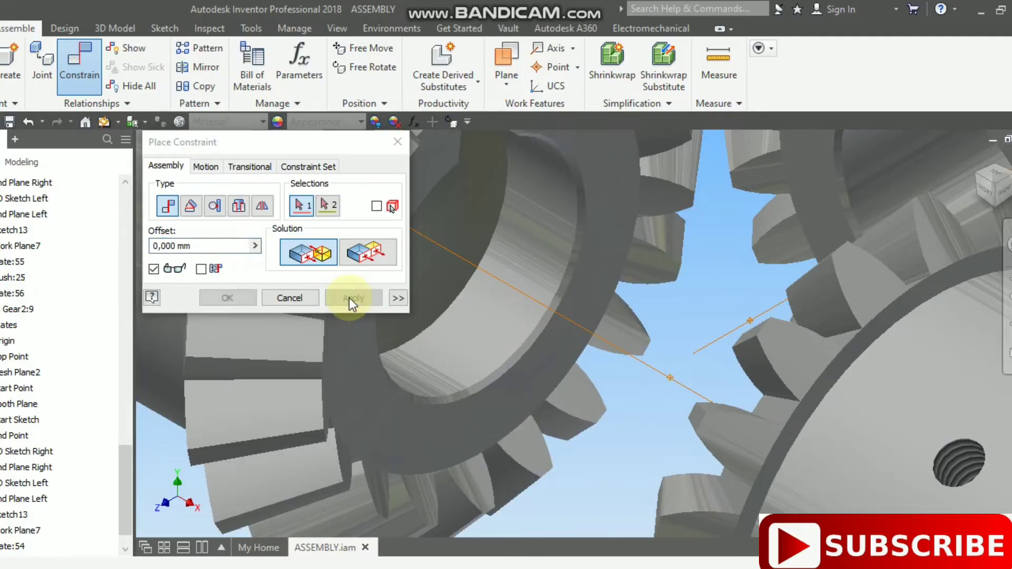
Mate the apex work point of the long shaft's bevel gear to the other two gears' shared apex with 0 mm offset
{"action": "left_click", "coordinate": [752, 323]}
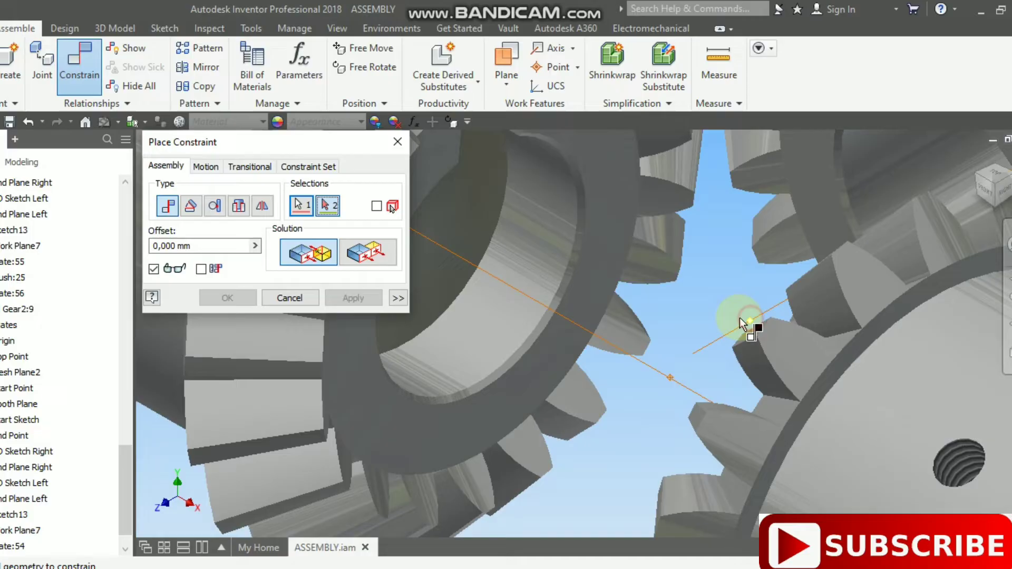
{"action": "left_click", "coordinate": [669, 378]}
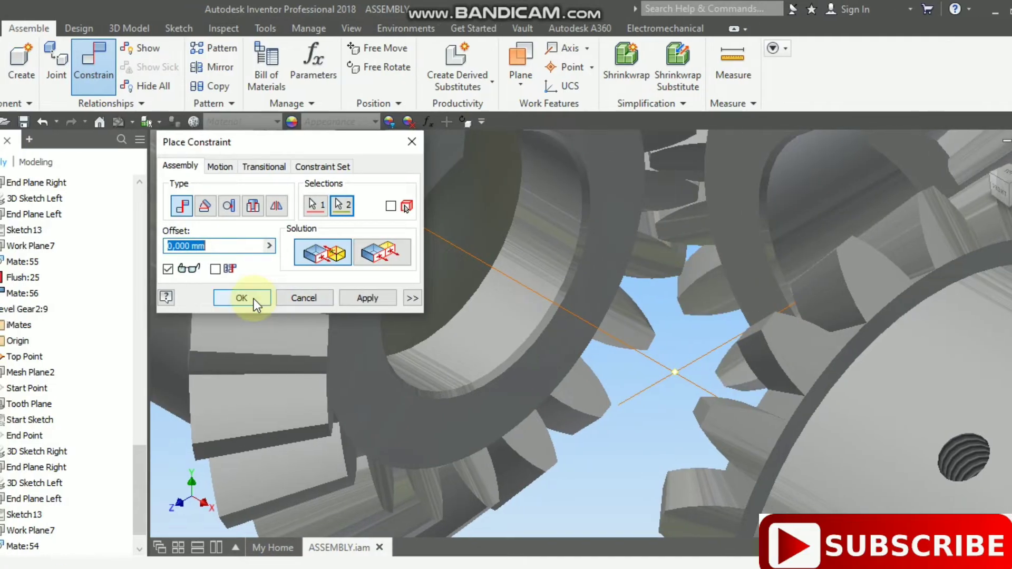
{"action": "left_click", "coordinate": [254, 299]}
Rotate the bevel gears slightly to align their meshing teeth, and check the tooth engagement from opposite sides
{"action": "scroll", "coordinate": [742, 286], "scroll_direction": "down", "scroll_amount": 3}
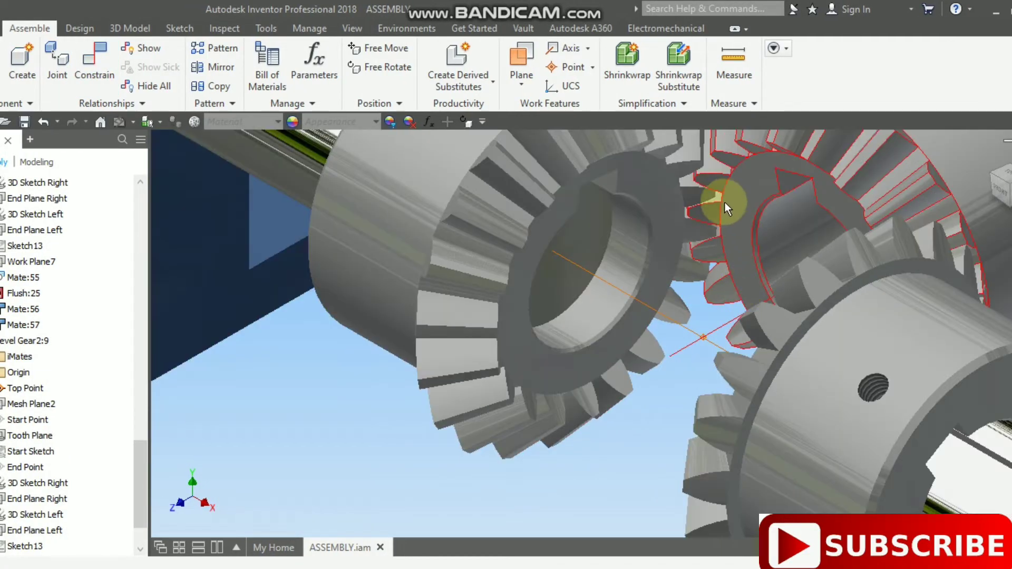
{"action": "left_click", "coordinate": [727, 198]}
{"action": "scroll", "coordinate": [706, 226], "scroll_direction": "up", "scroll_amount": 5}
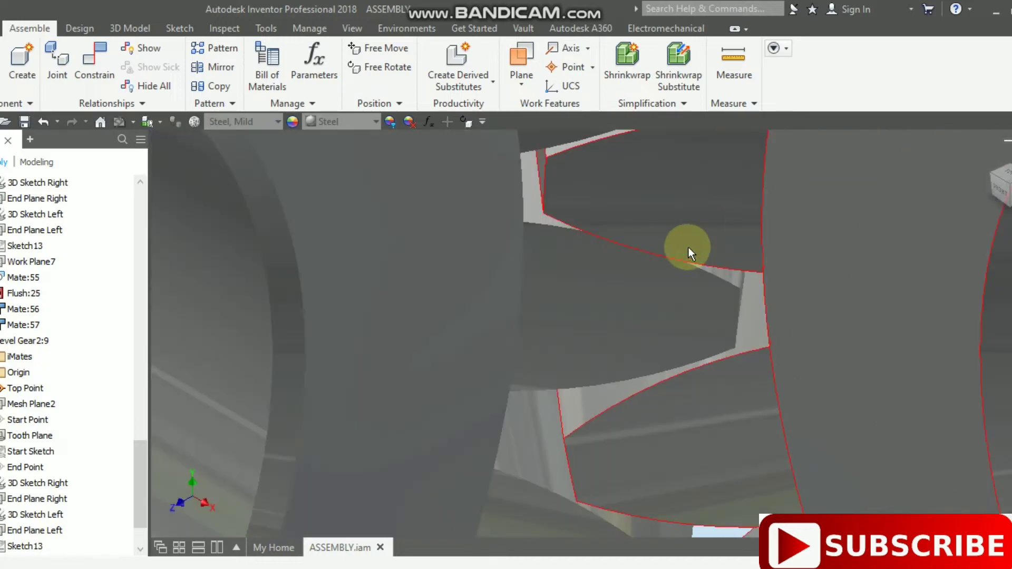
{"action": "scroll", "coordinate": [682, 272], "scroll_direction": "down", "scroll_amount": 5}
{"action": "left_click", "coordinate": [621, 413]}
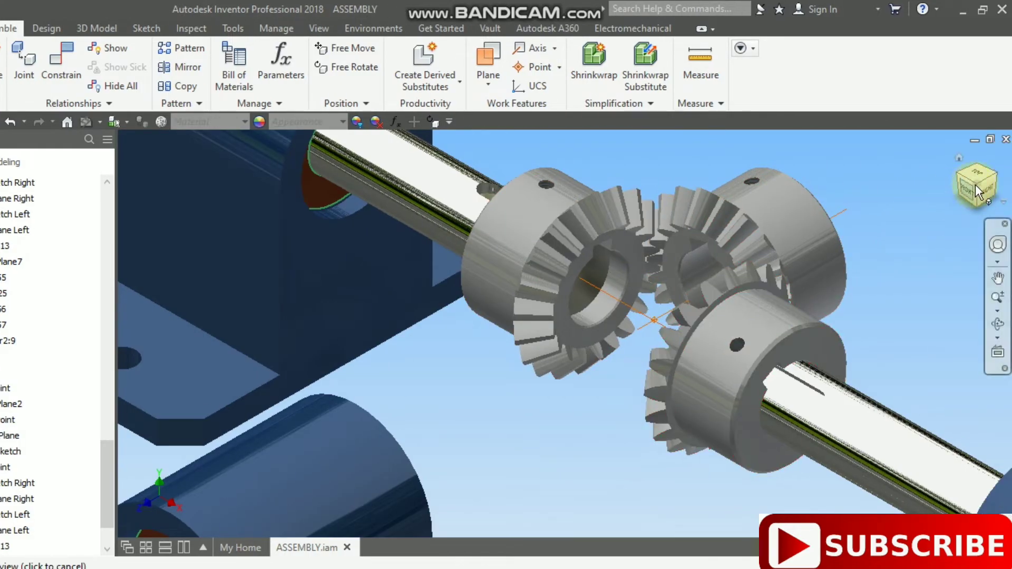
{"action": "left_click", "coordinate": [1001, 179]}
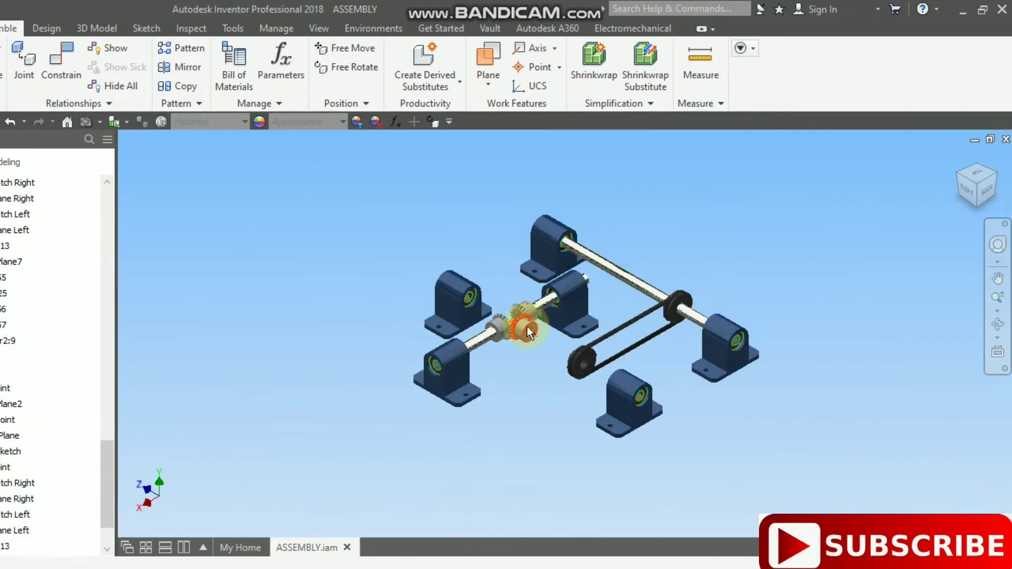
{"action": "scroll", "coordinate": [518, 349], "scroll_direction": "up", "scroll_amount": 8}
{"action": "left_click_drag", "start_coordinate": [439, 347], "coordinate": [454, 372]}
{"action": "mouse_move", "coordinate": [521, 353]}
{"action": "left_mouse_down"}
{"action": "mouse_move", "coordinate": [515, 372]}
{"action": "mouse_move", "coordinate": [523, 337]}
{"action": "left_mouse_up"}
{"action": "scroll", "coordinate": [517, 325], "scroll_direction": "down", "scroll_amount": 3}
{"action": "left_click", "coordinate": [745, 350]}
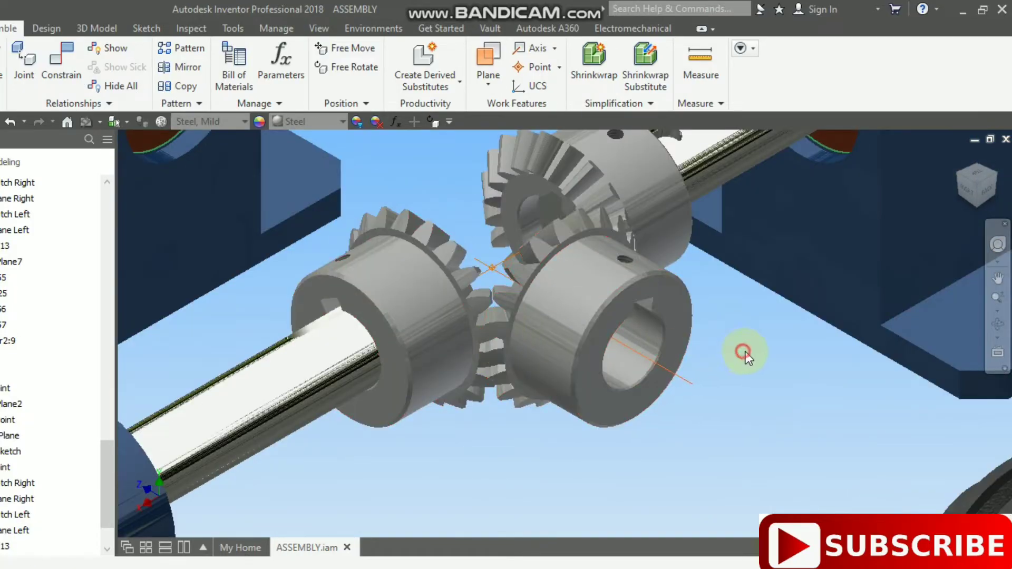
{"action": "left_click", "coordinate": [955, 174]}
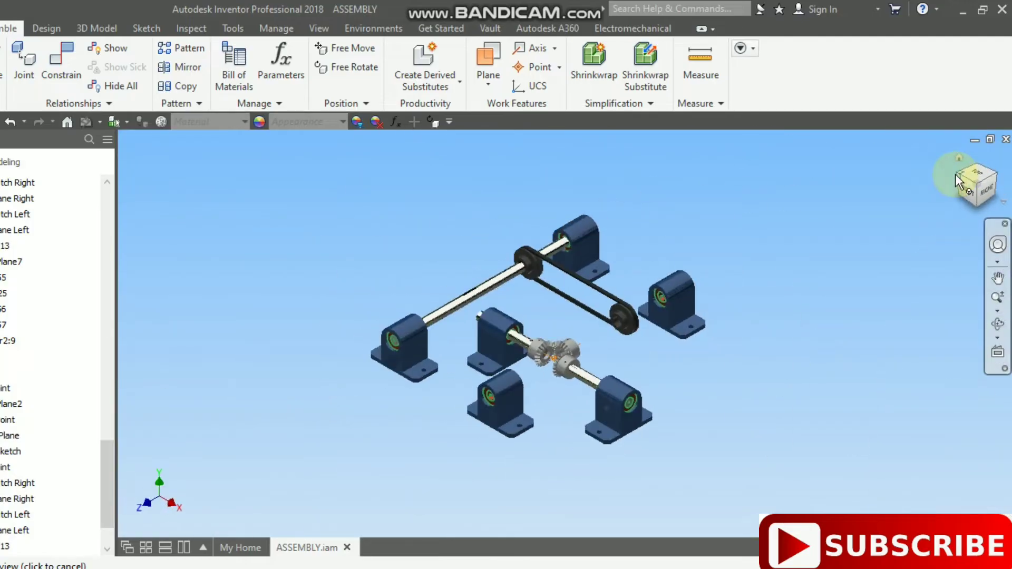
{"action": "scroll", "coordinate": [555, 359], "scroll_direction": "up", "scroll_amount": 5}
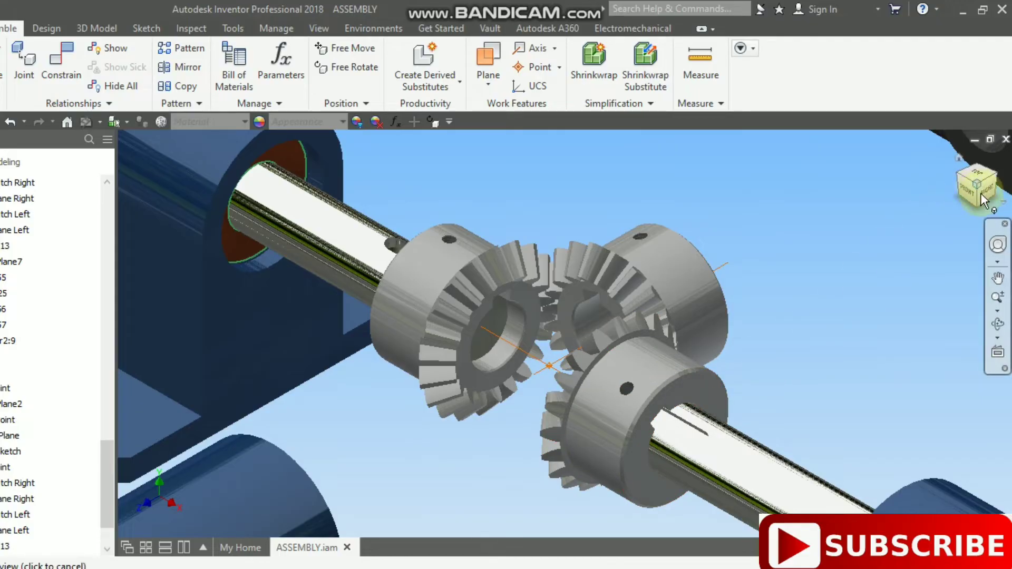
Hide the bearing housing at the outer end of the front short shaft to expose the view along its bevel gear
{"action": "scroll", "coordinate": [725, 249], "scroll_direction": "down", "scroll_amount": 5}
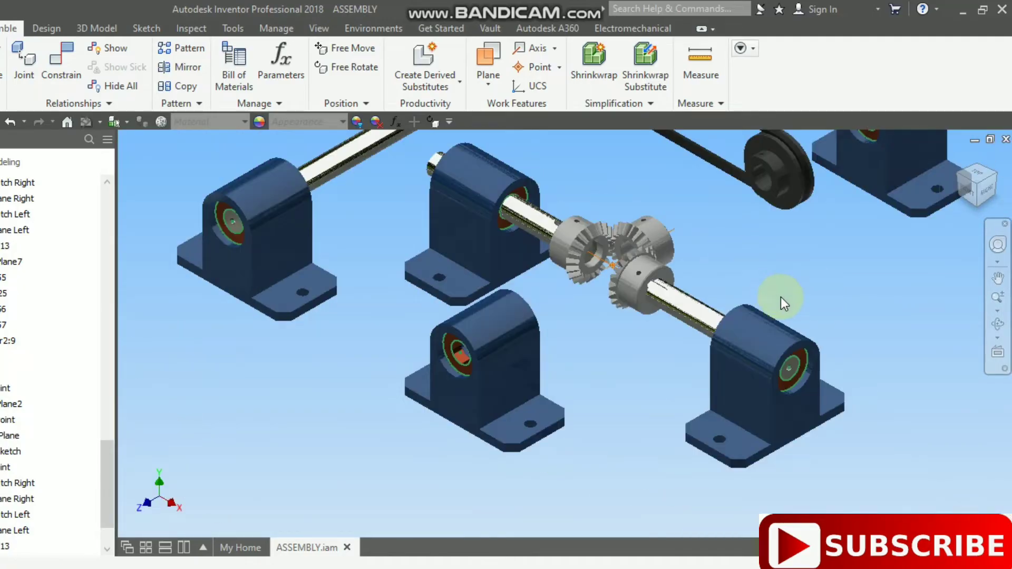
{"action": "right_click", "coordinate": [770, 331]}
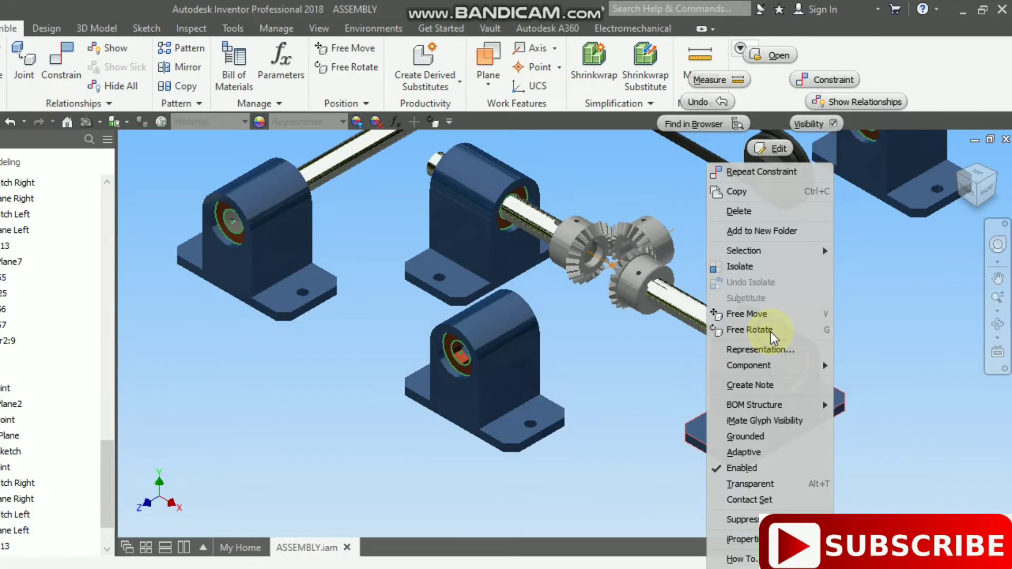
{"action": "left_click", "coordinate": [807, 124]}
Free-rotate the front short shaft's bevel gear slightly in the right view so its teeth fall between those of the adjacent gear
{"action": "left_click", "coordinate": [974, 194]}
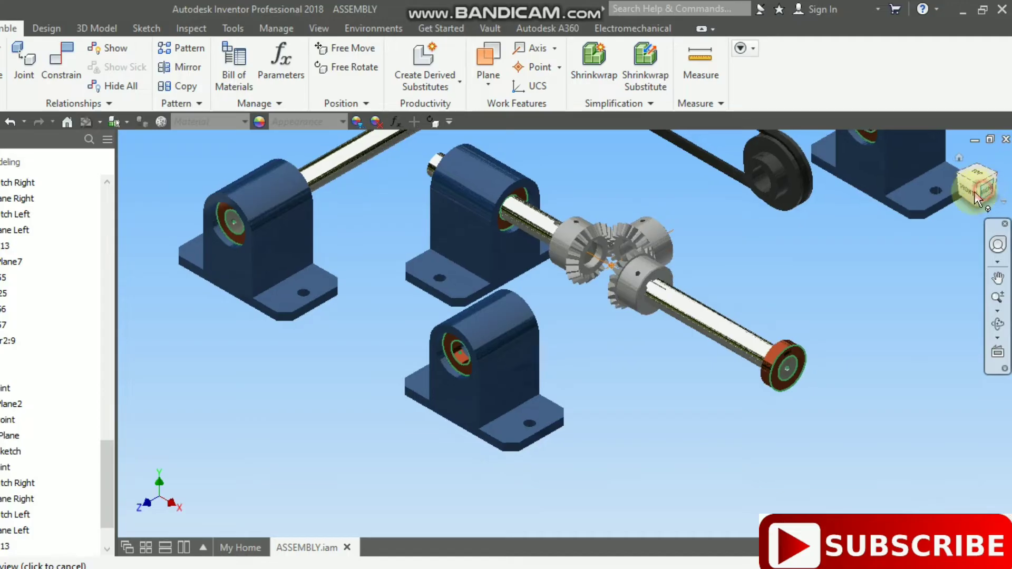
{"action": "scroll", "coordinate": [558, 320], "scroll_direction": "up", "scroll_amount": 6}
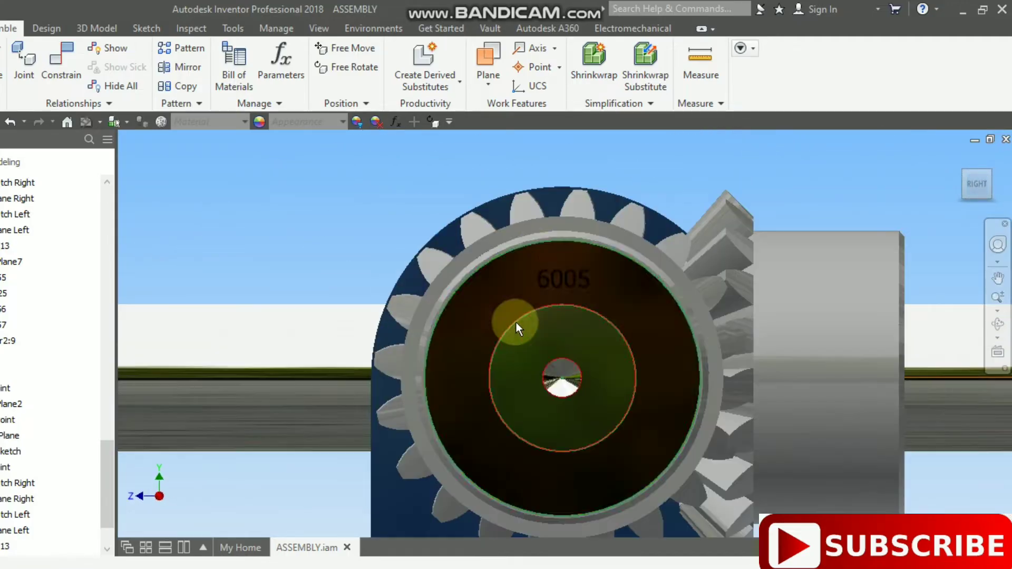
{"action": "left_click", "coordinate": [551, 224]}
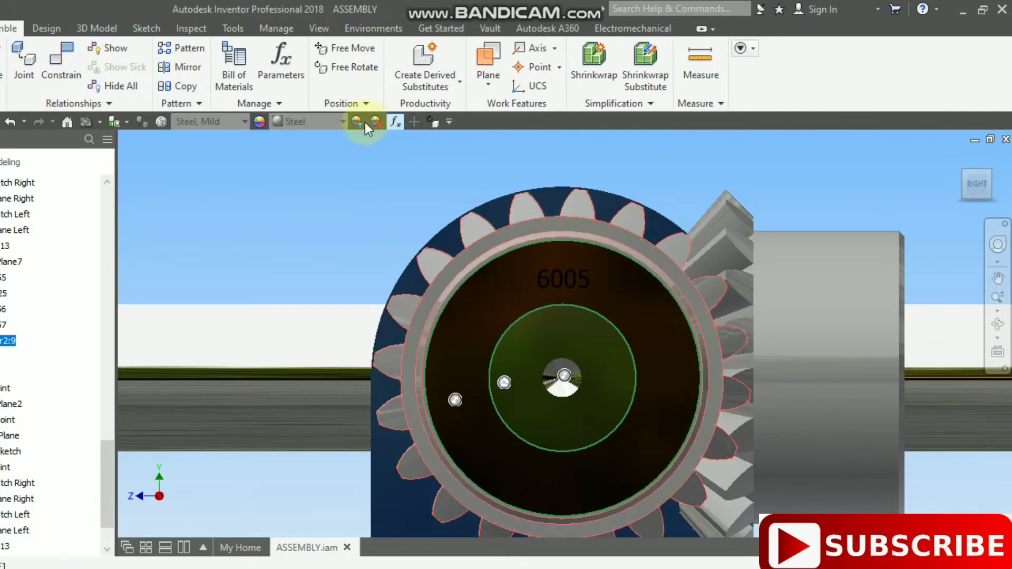
{"action": "left_click", "coordinate": [433, 121]}
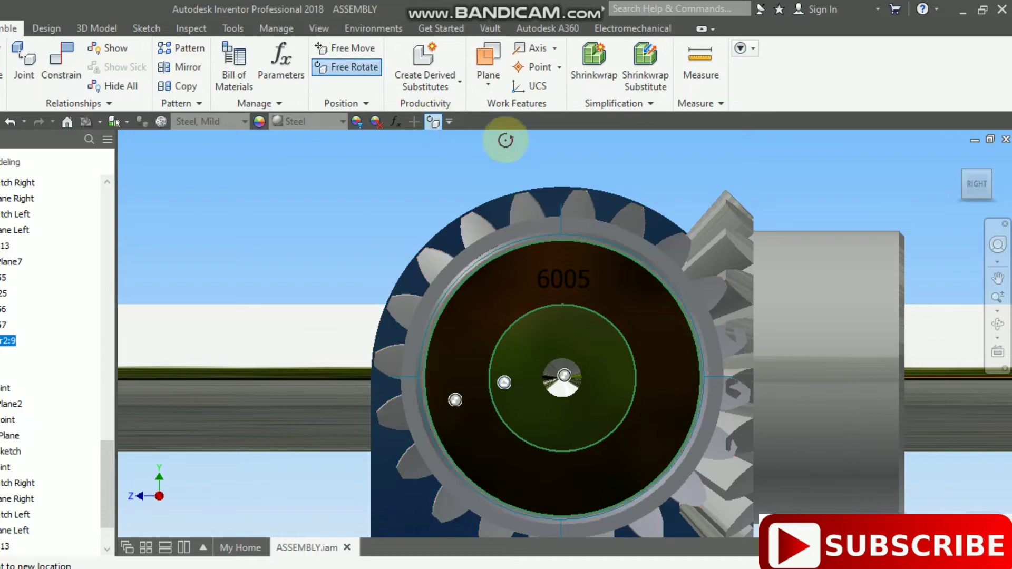
{"action": "left_click_drag", "start_coordinate": [743, 268], "coordinate": [748, 292]}
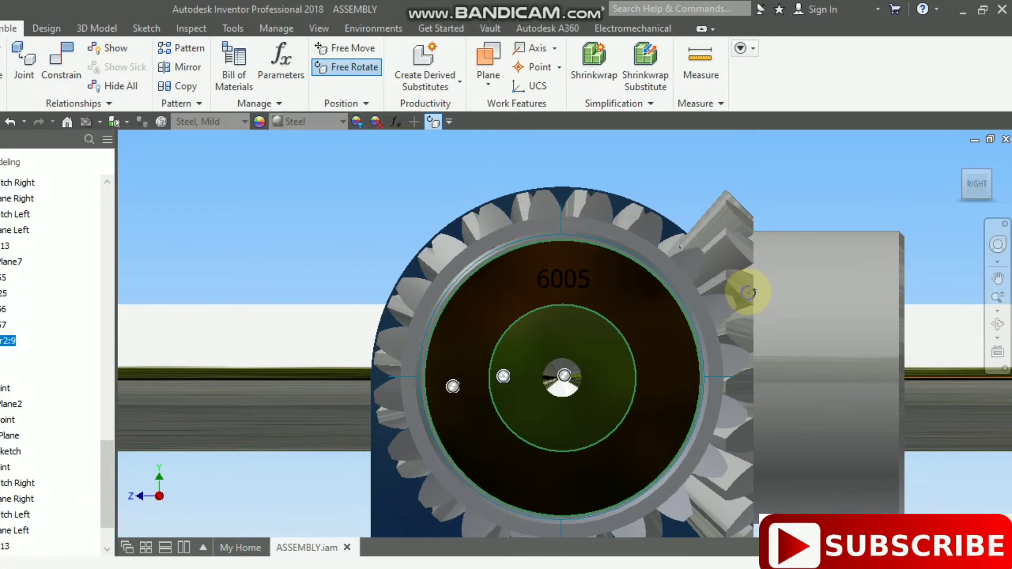
{"action": "right_click", "coordinate": [748, 292]}
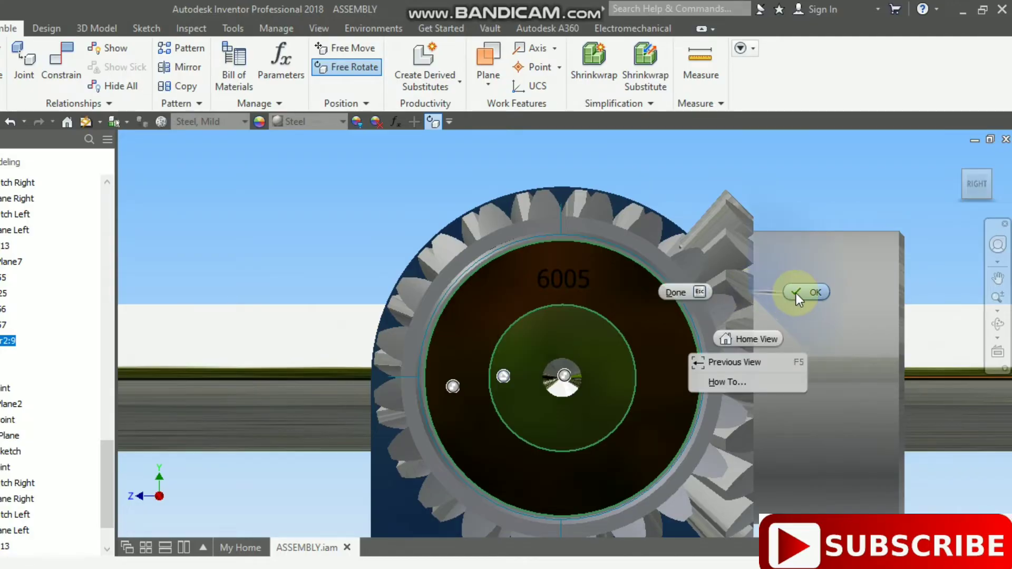
{"action": "left_click", "coordinate": [796, 293]}
{"action": "scroll", "coordinate": [741, 341], "scroll_direction": "down", "scroll_amount": 5}
{"action": "scroll", "coordinate": [764, 384], "scroll_direction": "up", "scroll_amount": 6}
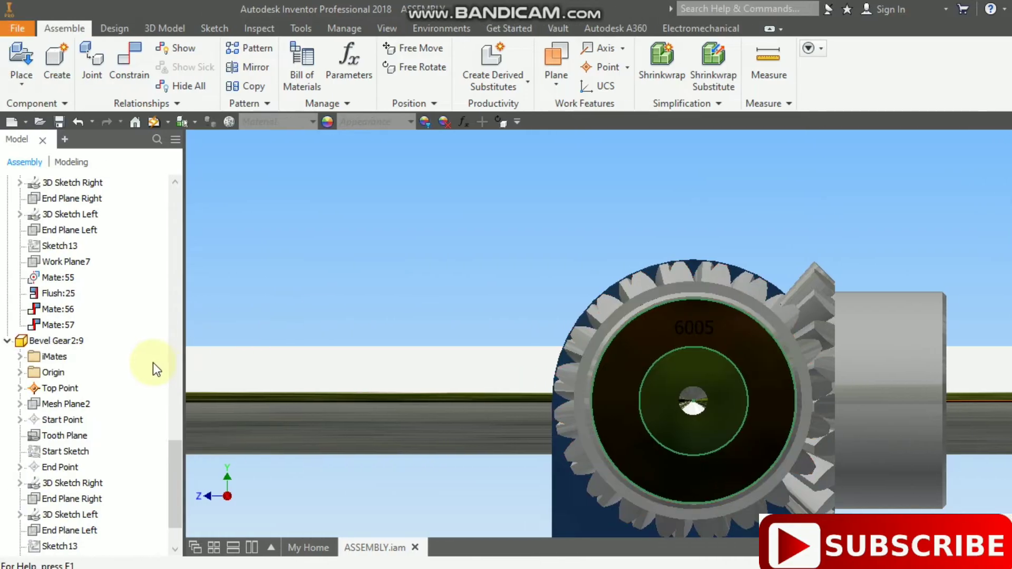
Collapse the whole model tree and make shaft 1:2 and housing bantalan 1:5 visible again
{"action": "right_click", "coordinate": [84, 367]}
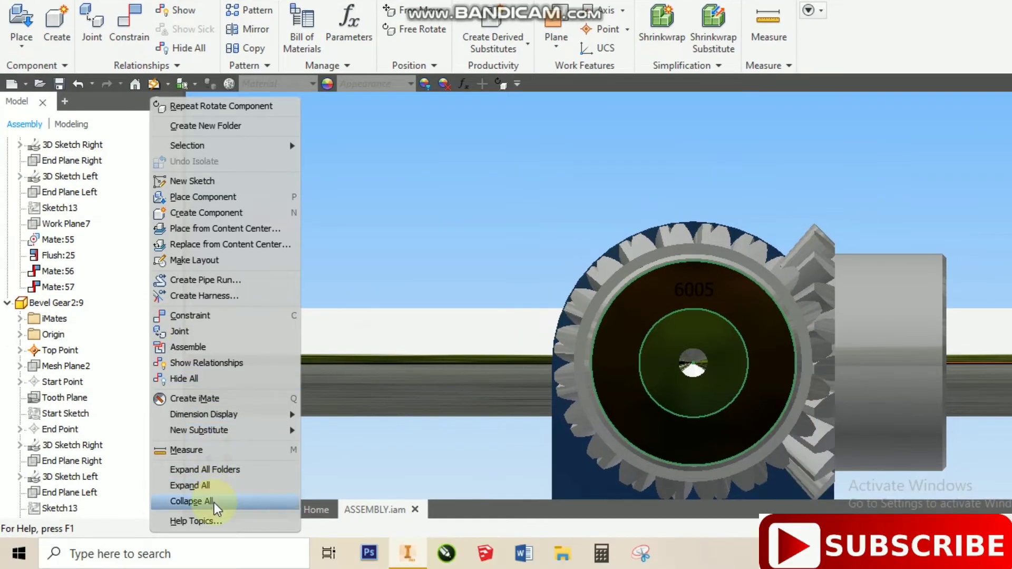
{"action": "left_click", "coordinate": [190, 501]}
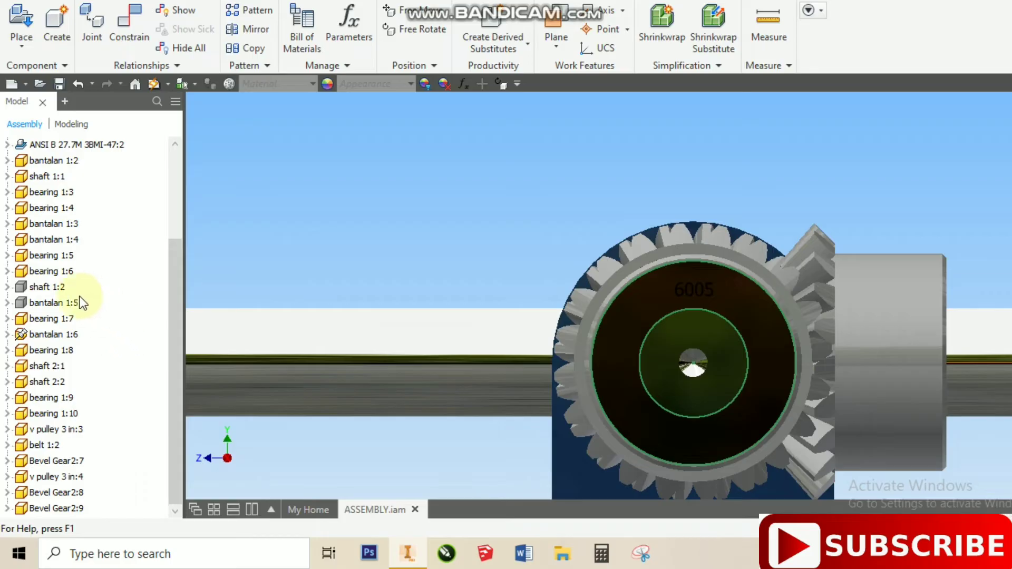
{"action": "right_click", "coordinate": [38, 288]}
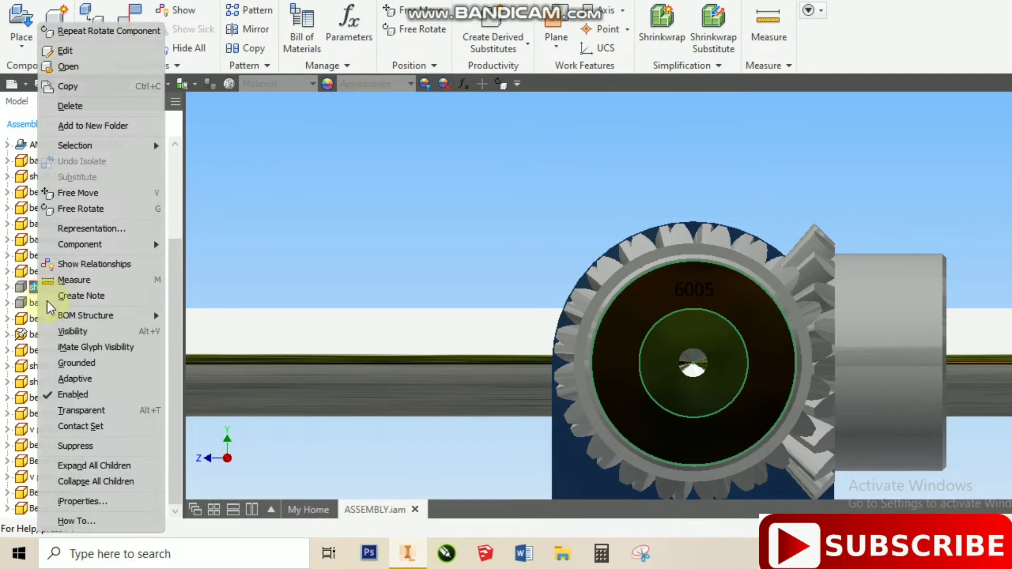
{"action": "left_click", "coordinate": [80, 334]}
{"action": "right_click", "coordinate": [51, 303]}
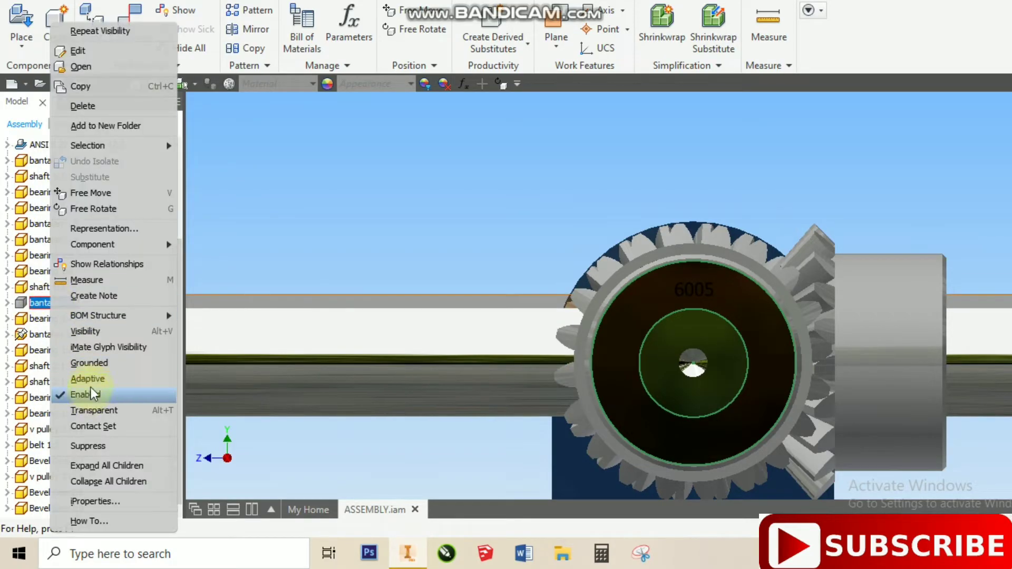
{"action": "left_click", "coordinate": [99, 335]}
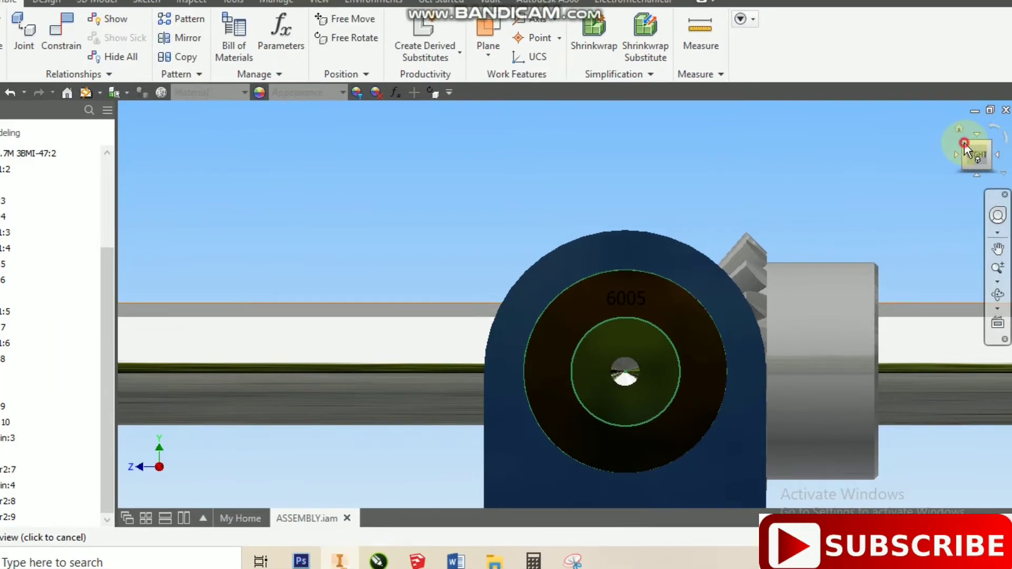
Examine the tooth engagement of the three bevel gears up close from two opposite sides
{"action": "left_click", "coordinate": [964, 143]}
{"action": "scroll", "coordinate": [558, 302], "scroll_direction": "up", "scroll_amount": 5}
{"action": "middle_click_drag", "start_coordinate": [598, 301], "coordinate": [603, 139]}
{"action": "scroll", "coordinate": [543, 293], "scroll_direction": "up", "scroll_amount": 5}
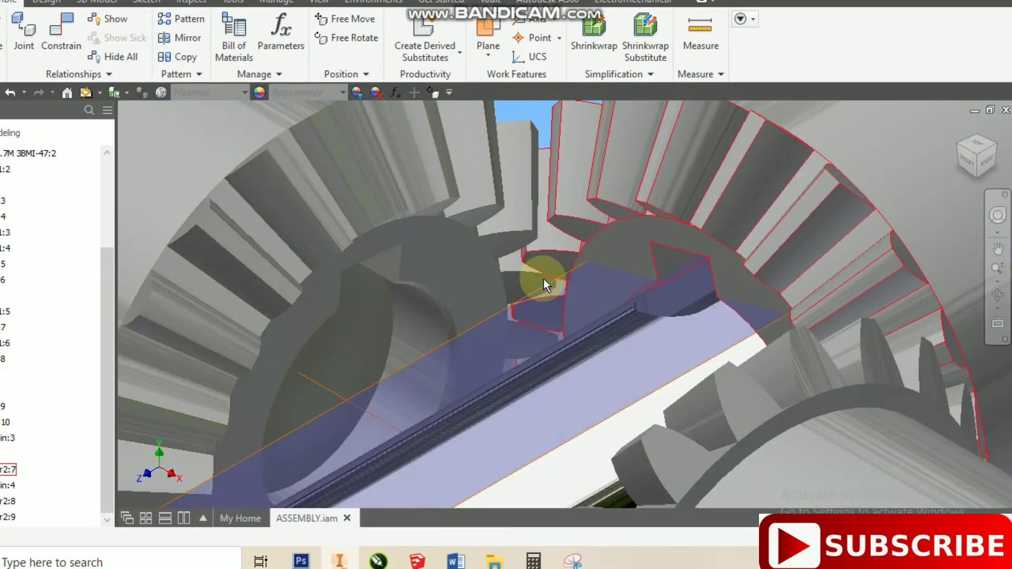
{"action": "scroll", "coordinate": [543, 279], "scroll_direction": "down", "scroll_amount": 5}
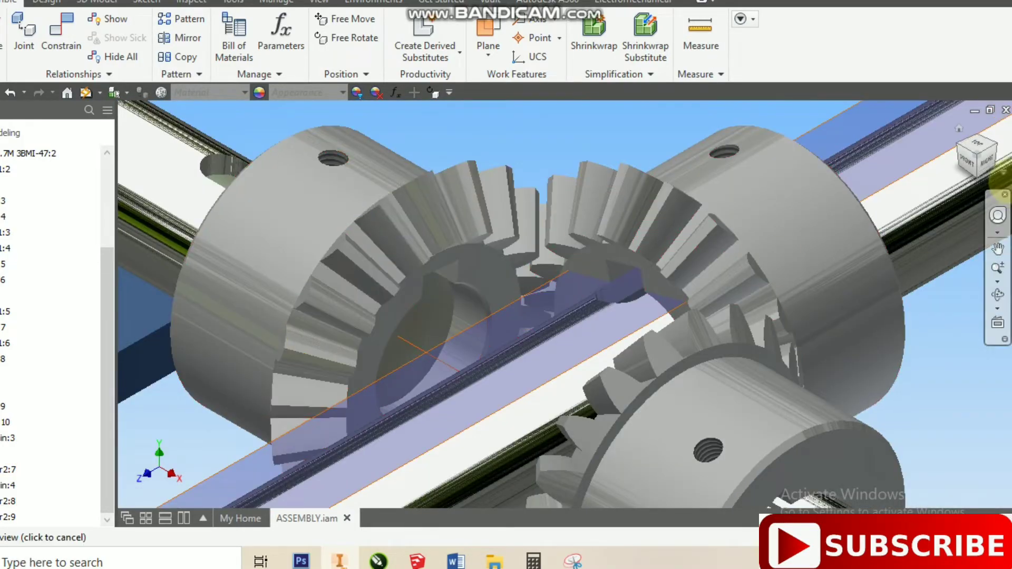
{"action": "left_click", "coordinate": [959, 145]}
{"action": "scroll", "coordinate": [621, 317], "scroll_direction": "up", "scroll_amount": 5}
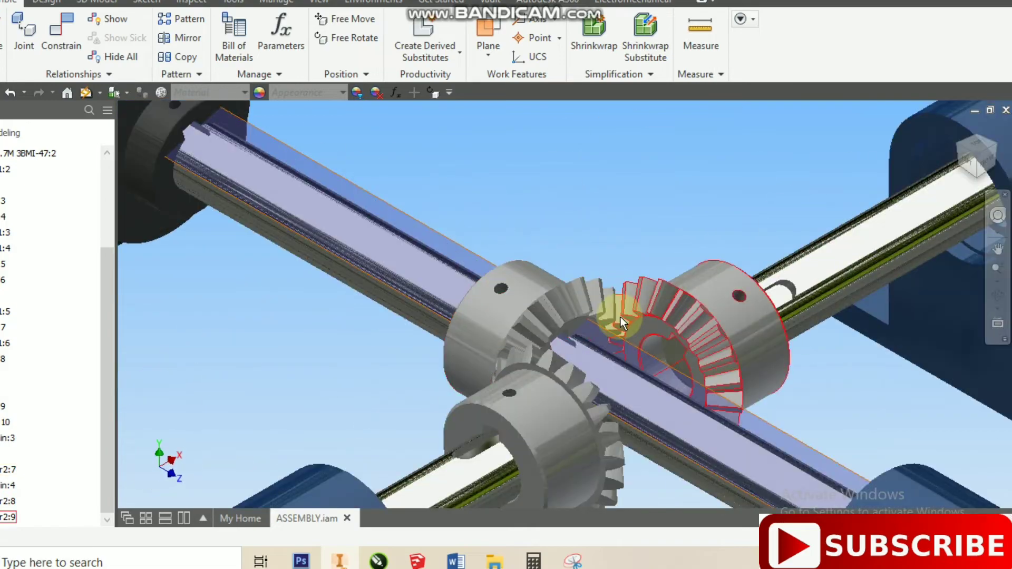
{"action": "scroll", "coordinate": [621, 317], "scroll_direction": "up", "scroll_amount": 4}
{"action": "scroll", "coordinate": [631, 356], "scroll_direction": "down", "scroll_amount": 10}
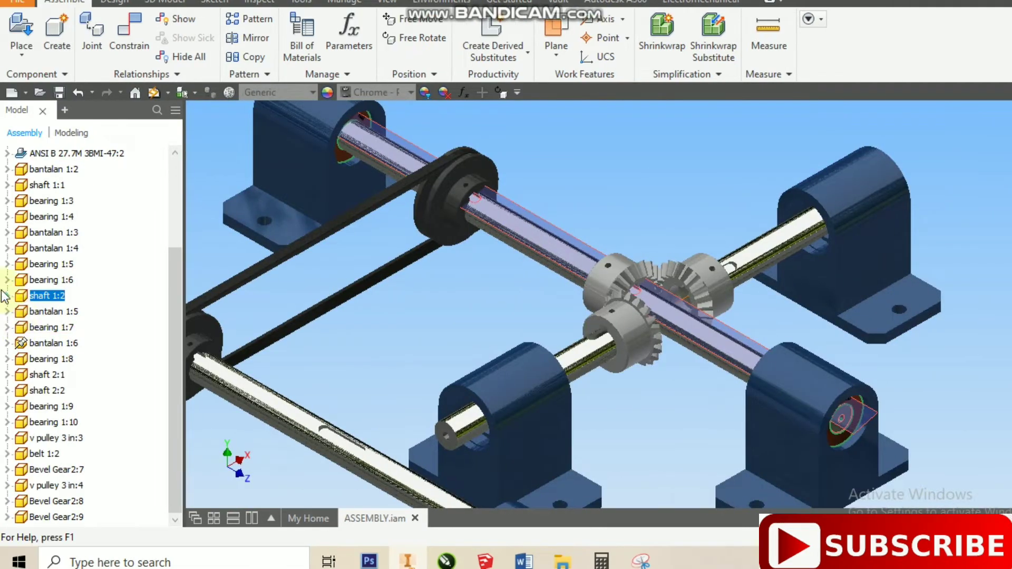
Hide Work Plane1 of shaft 1:2
{"action": "left_click", "coordinate": [7, 296]}
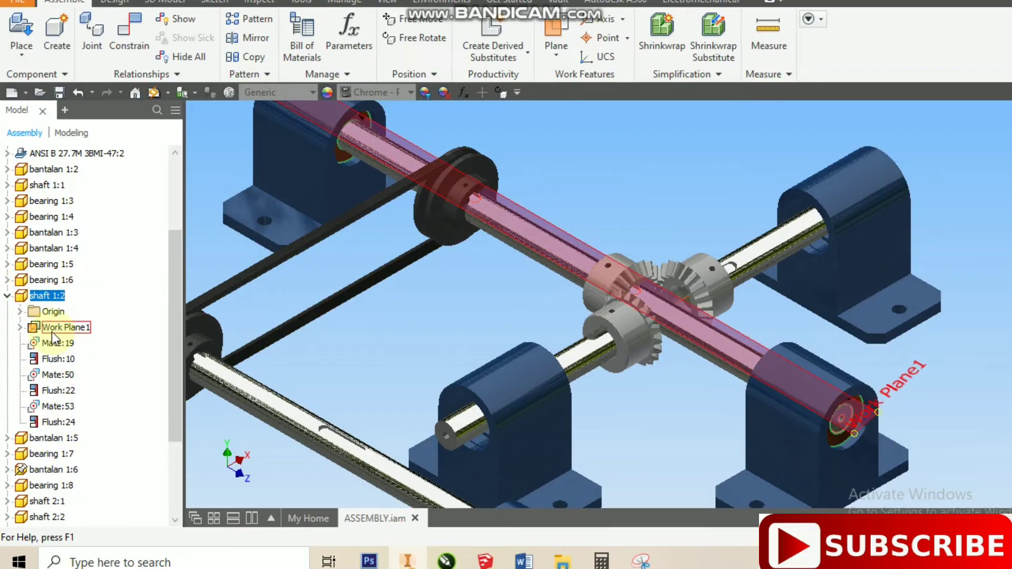
{"action": "right_click", "coordinate": [64, 332]}
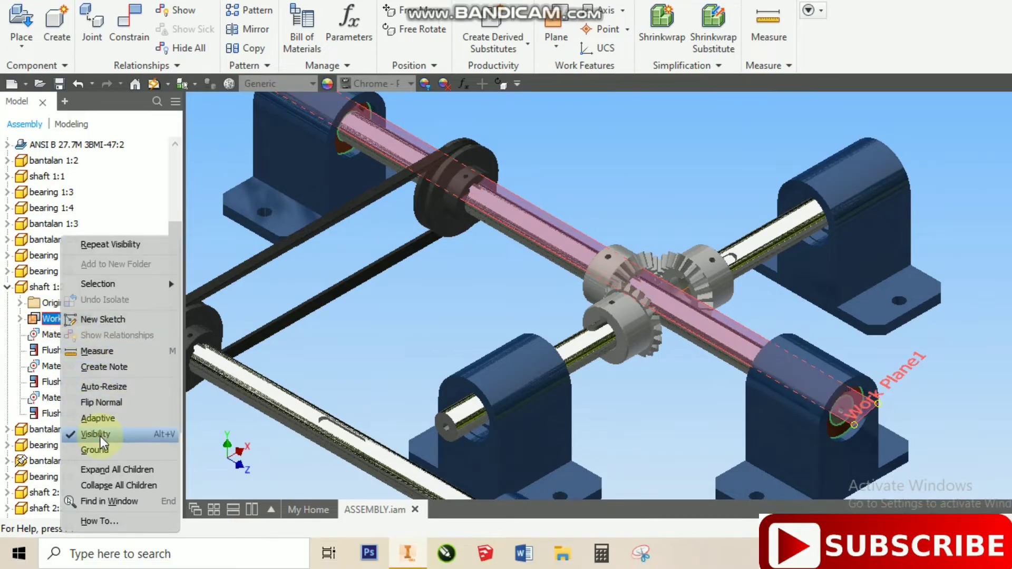
{"action": "left_click", "coordinate": [129, 441]}
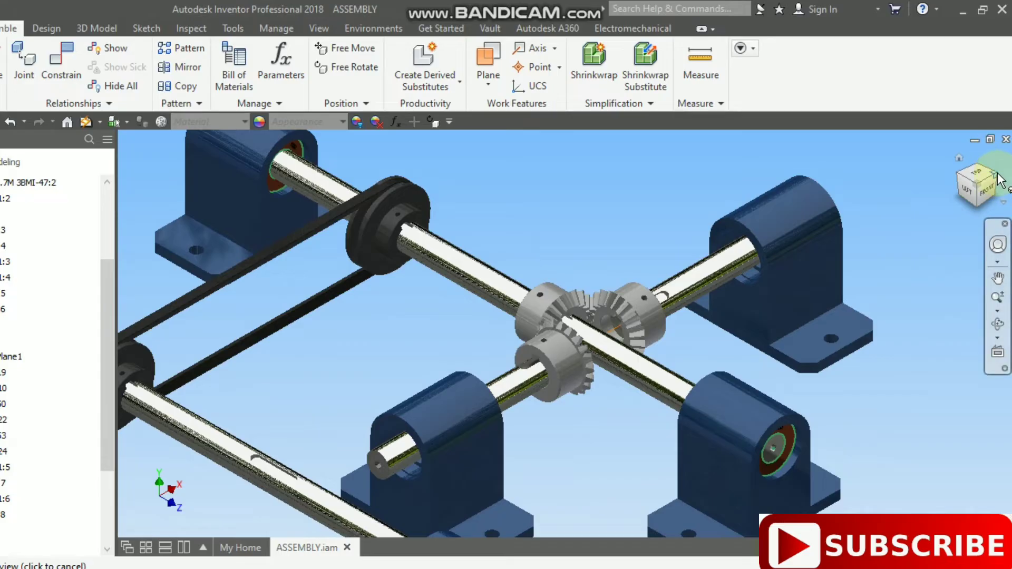
Add a reverse rotation motion constraint with ratio 1 between the rear short shaft's bevel gear and the long shaft's bevel gear
{"action": "left_click", "coordinate": [997, 174]}
{"action": "scroll", "coordinate": [576, 364], "scroll_direction": "up", "scroll_amount": 5}
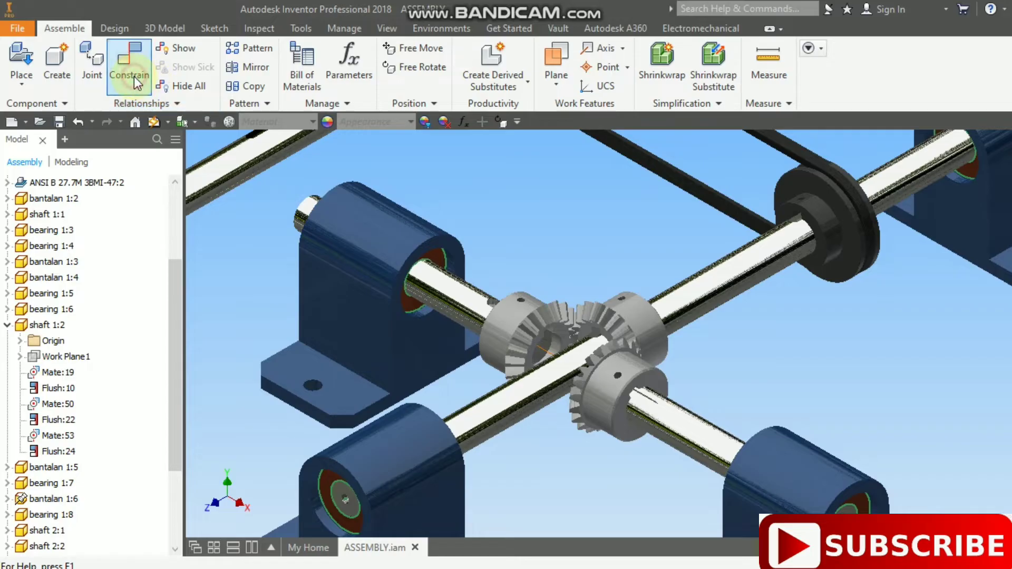
{"action": "left_click", "coordinate": [133, 79]}
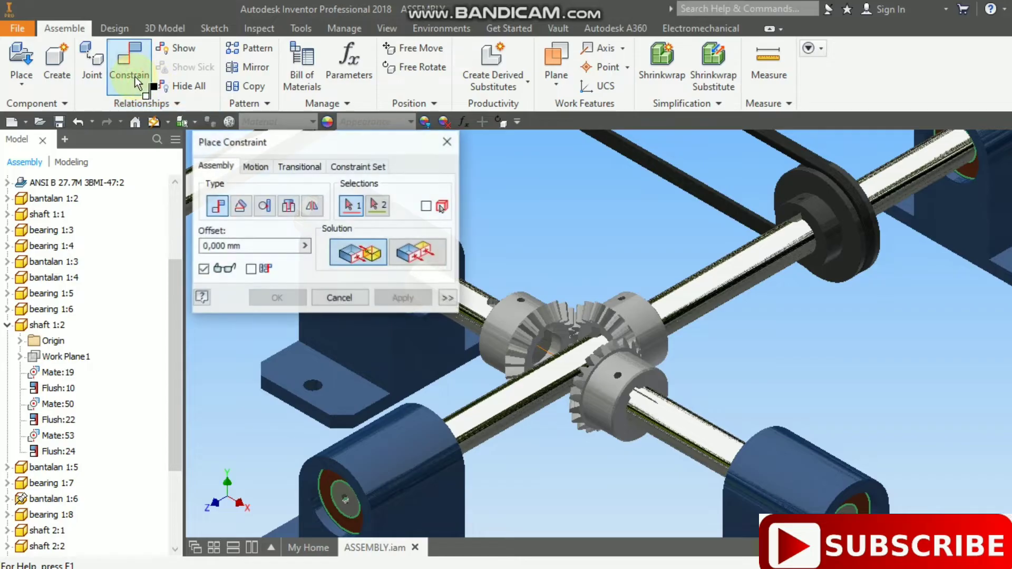
{"action": "left_click", "coordinate": [255, 167]}
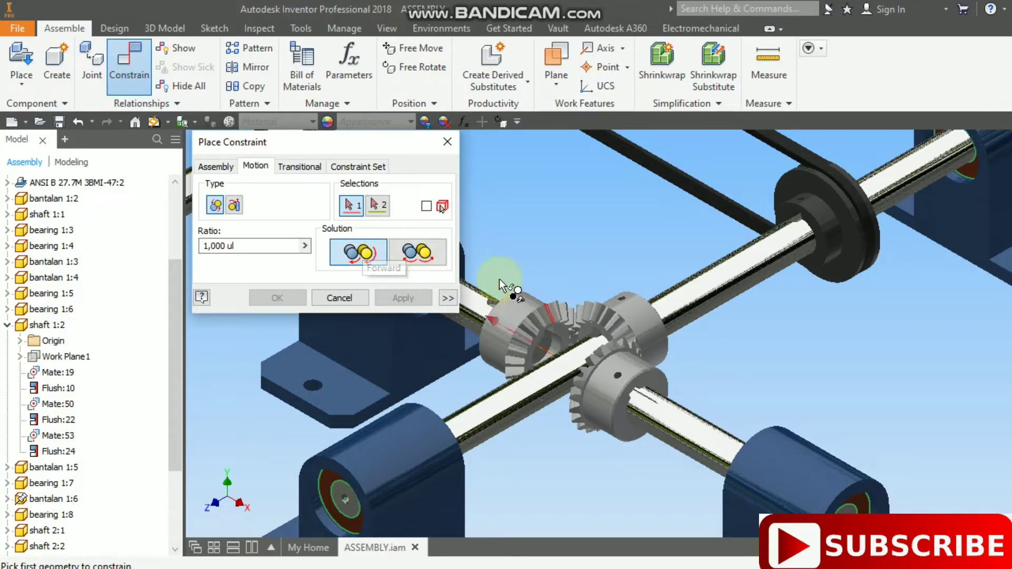
{"action": "left_click", "coordinate": [427, 252]}
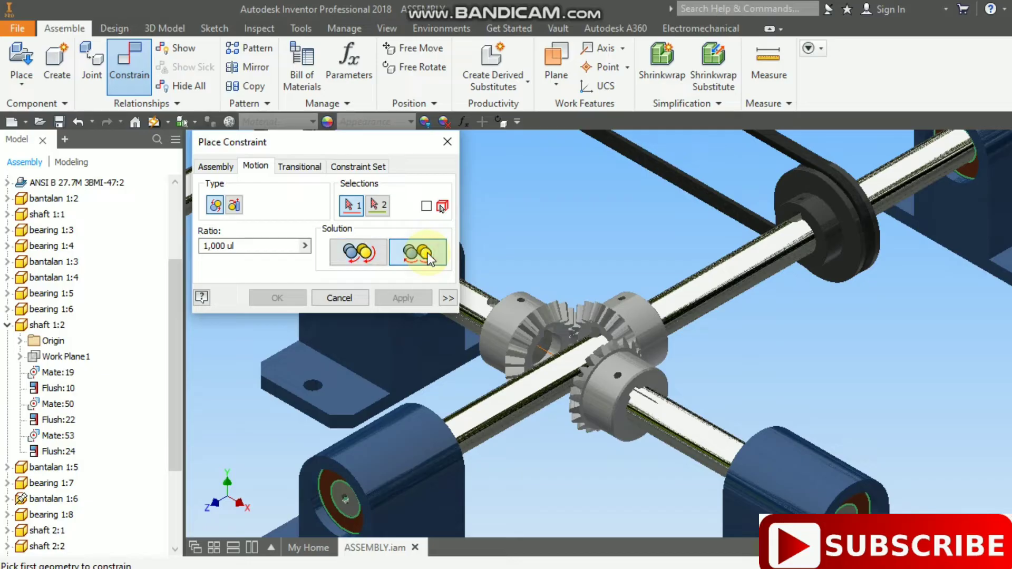
{"action": "scroll", "coordinate": [599, 312], "scroll_direction": "down", "scroll_amount": 4}
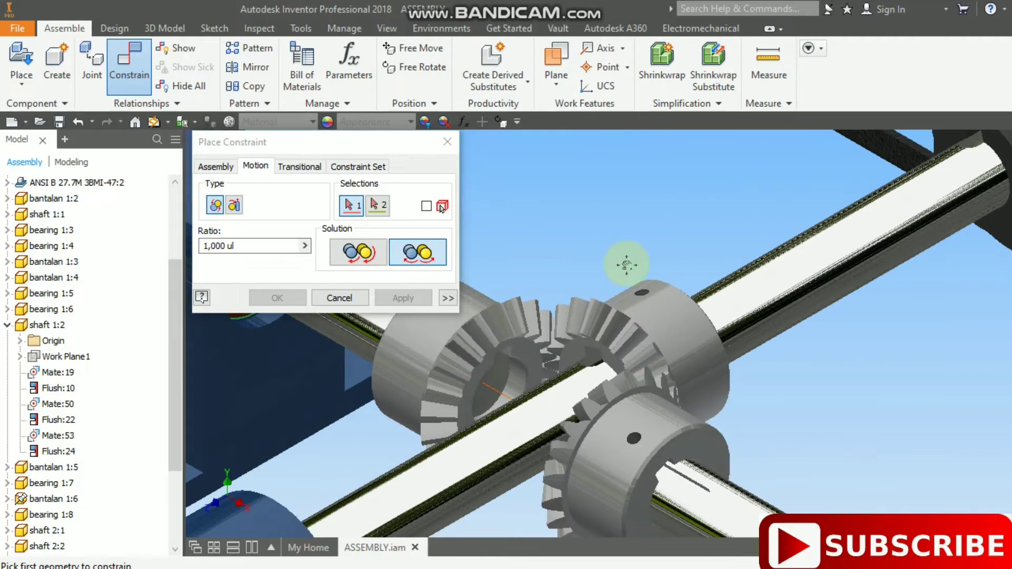
{"action": "left_click", "coordinate": [577, 312]}
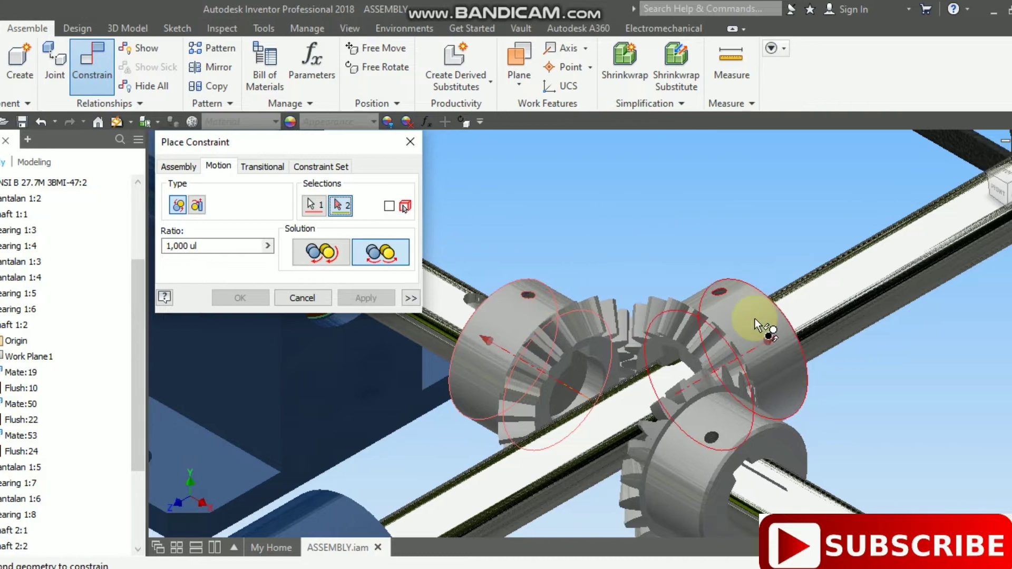
{"action": "left_click", "coordinate": [791, 318]}
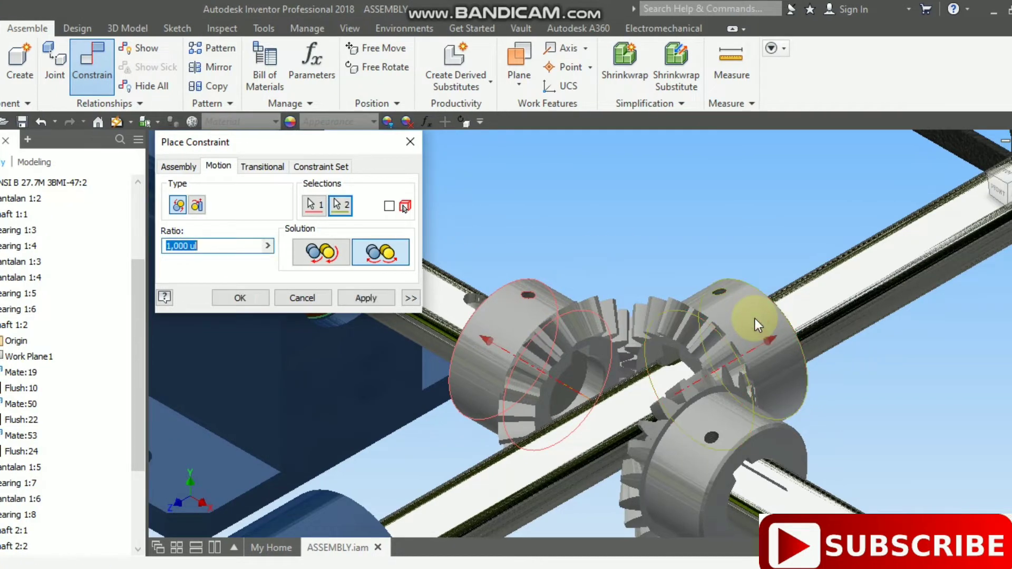
{"action": "left_click", "coordinate": [363, 297]}
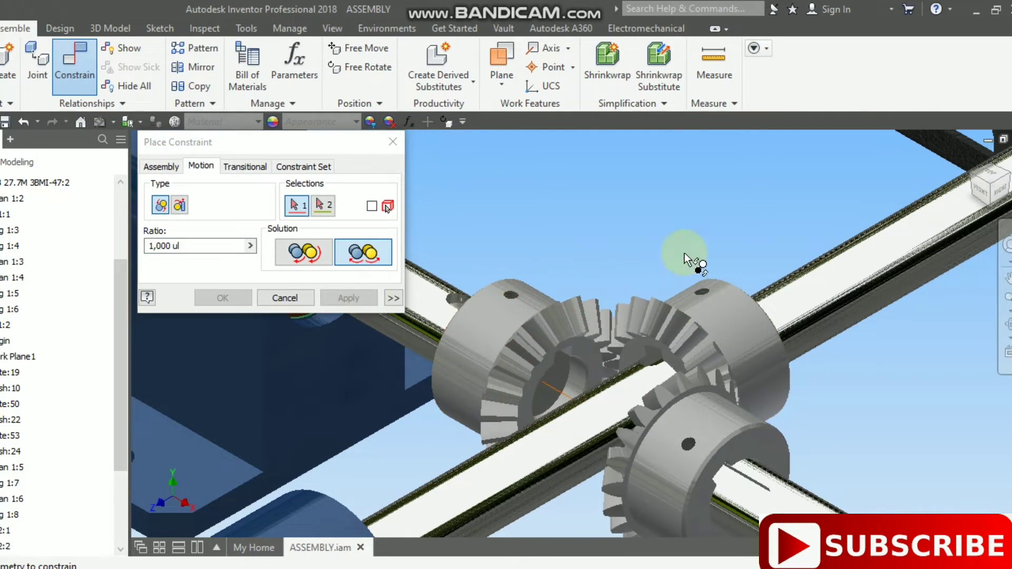
Add a reverse rotation motion constraint with ratio 1 between the long shaft's bevel gear and the front short shaft's bevel gear
{"action": "middle_click_drag", "start_coordinate": [667, 223], "coordinate": [572, 182]}
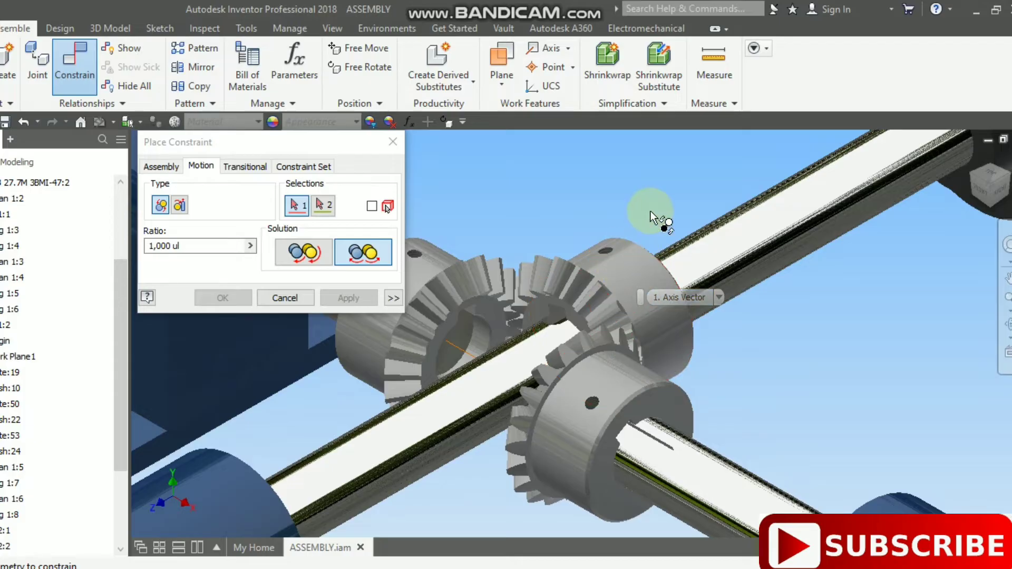
{"action": "middle_click_drag", "start_coordinate": [643, 274], "coordinate": [574, 230]}
{"action": "left_click", "coordinate": [562, 226]}
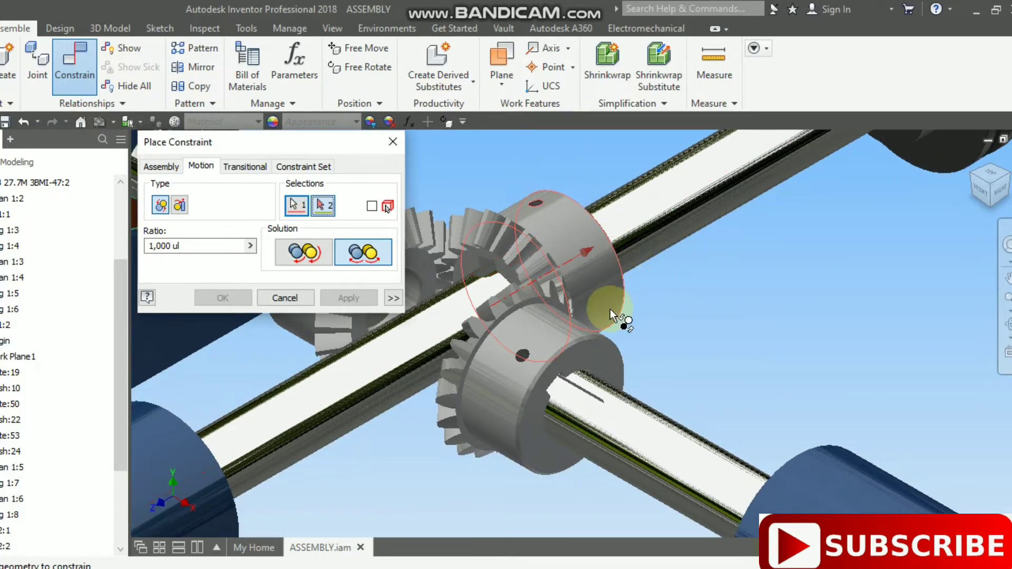
{"action": "left_click", "coordinate": [500, 394]}
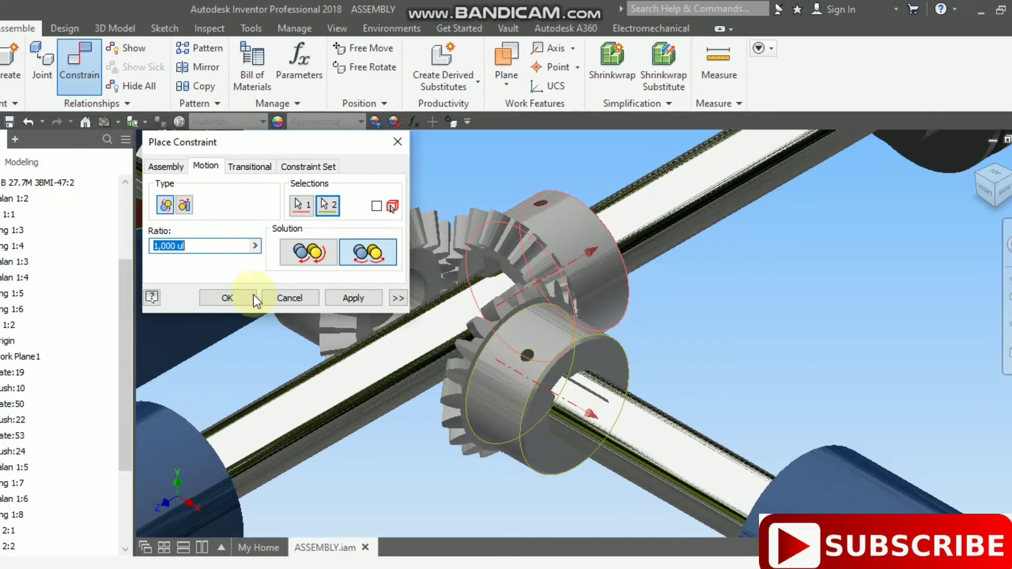
{"action": "left_click", "coordinate": [240, 298]}
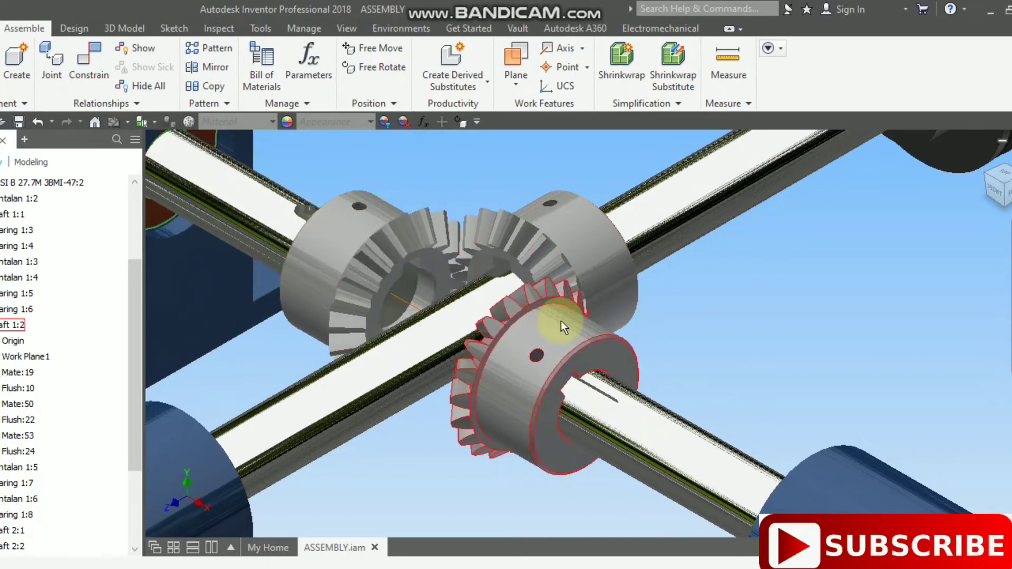
Slide the rear short shaft along its axis through its bearing toward the bevel gears
{"action": "scroll", "coordinate": [793, 323], "scroll_direction": "down", "scroll_amount": 5}
{"action": "scroll", "coordinate": [551, 277], "scroll_direction": "up", "scroll_amount": 3}
{"action": "scroll", "coordinate": [525, 277], "scroll_direction": "up", "scroll_amount": 3}
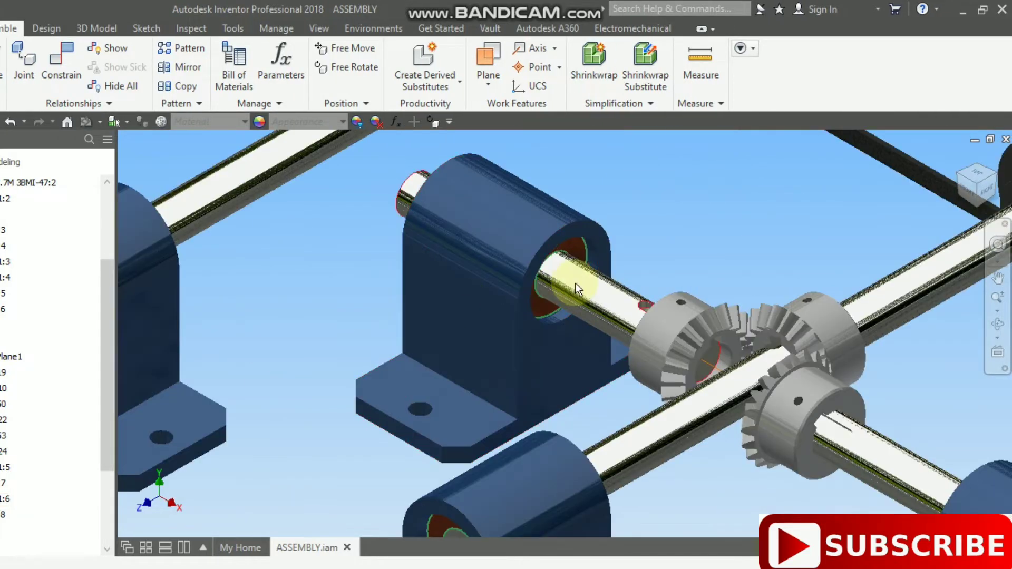
{"action": "left_click", "coordinate": [598, 288]}
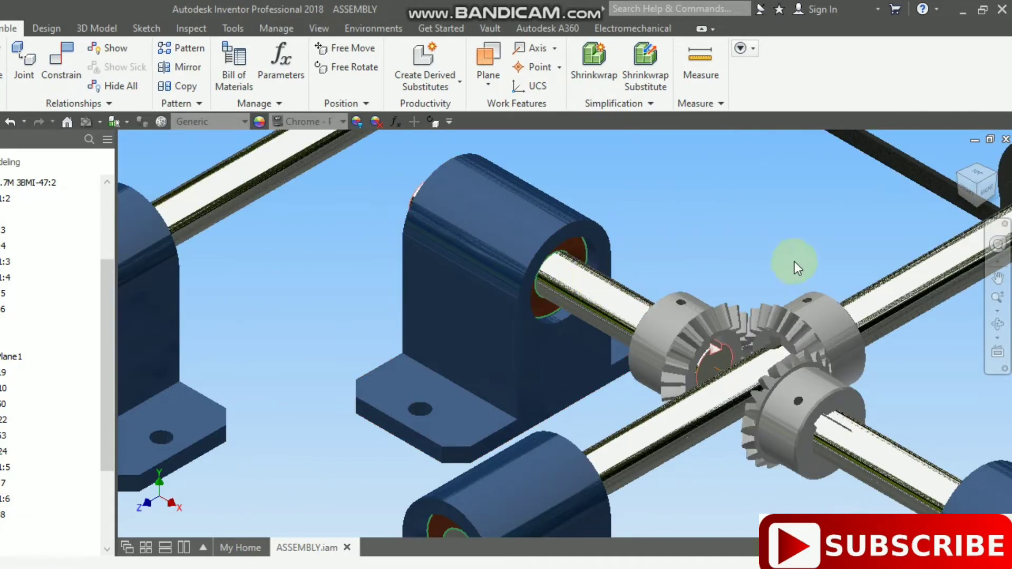
Add a flush constraint with 0 mm offset between the rear short shaft's end face and its bevel gear's inner face
{"action": "scroll", "coordinate": [737, 377], "scroll_direction": "up", "scroll_amount": 2}
{"action": "scroll", "coordinate": [717, 366], "scroll_direction": "down", "scroll_amount": 4}
{"action": "mouse_move", "coordinate": [626, 302]}
{"action": "left_mouse_down"}
{"action": "mouse_move", "coordinate": [633, 308]}
{"action": "mouse_move", "coordinate": [627, 299]}
{"action": "left_mouse_up"}
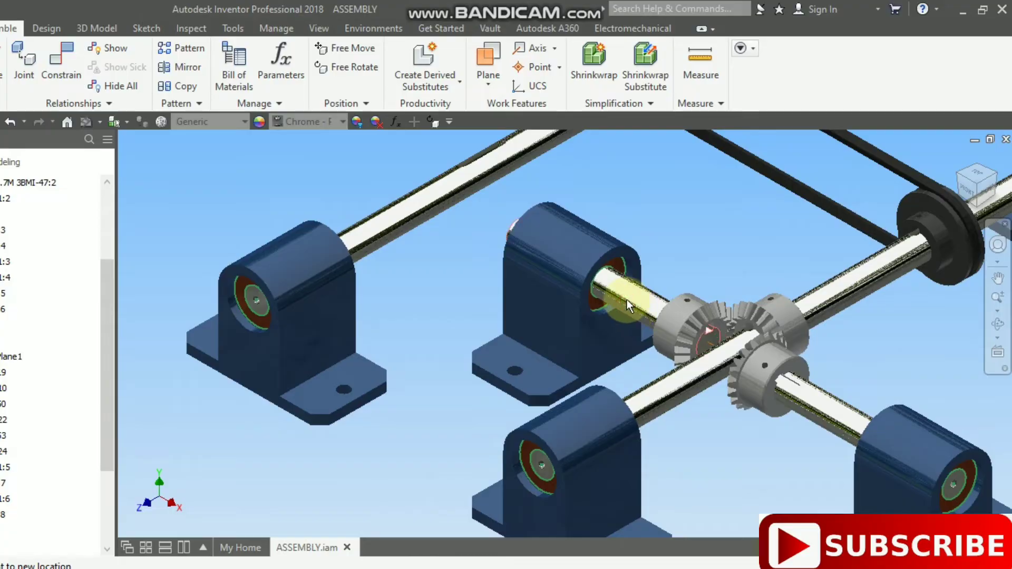
{"action": "right_click", "coordinate": [763, 232]}
{"action": "left_click", "coordinate": [842, 136]}
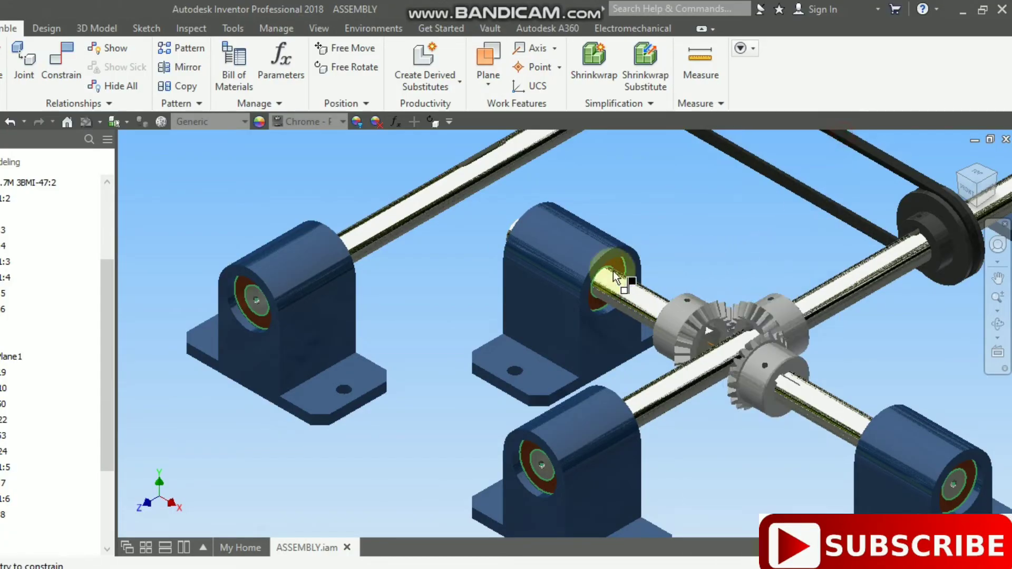
{"action": "left_click", "coordinate": [672, 323]}
{"action": "scroll", "coordinate": [685, 327], "scroll_direction": "up", "scroll_amount": 4}
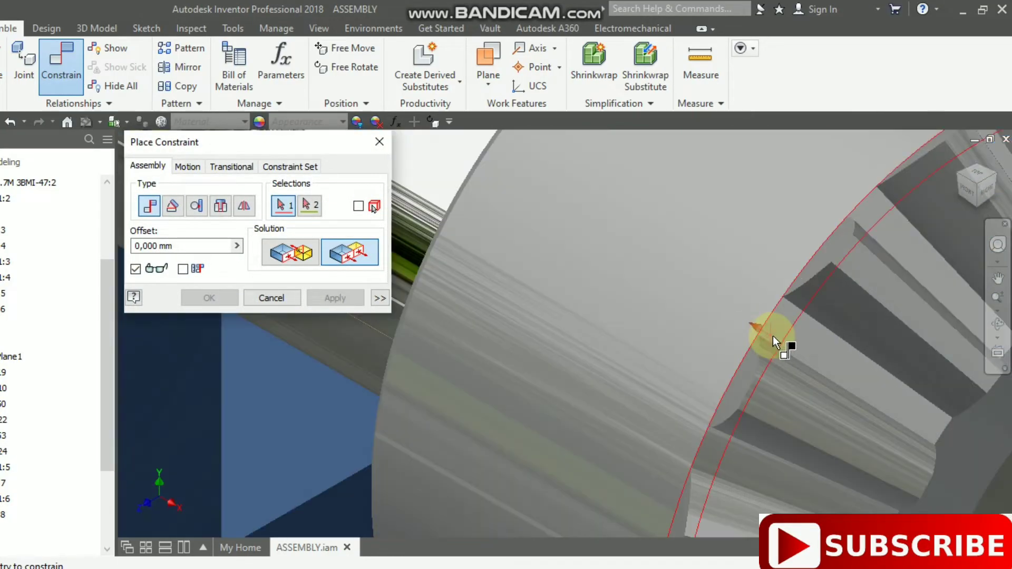
{"action": "scroll", "coordinate": [601, 296], "scroll_direction": "down", "scroll_amount": 2}
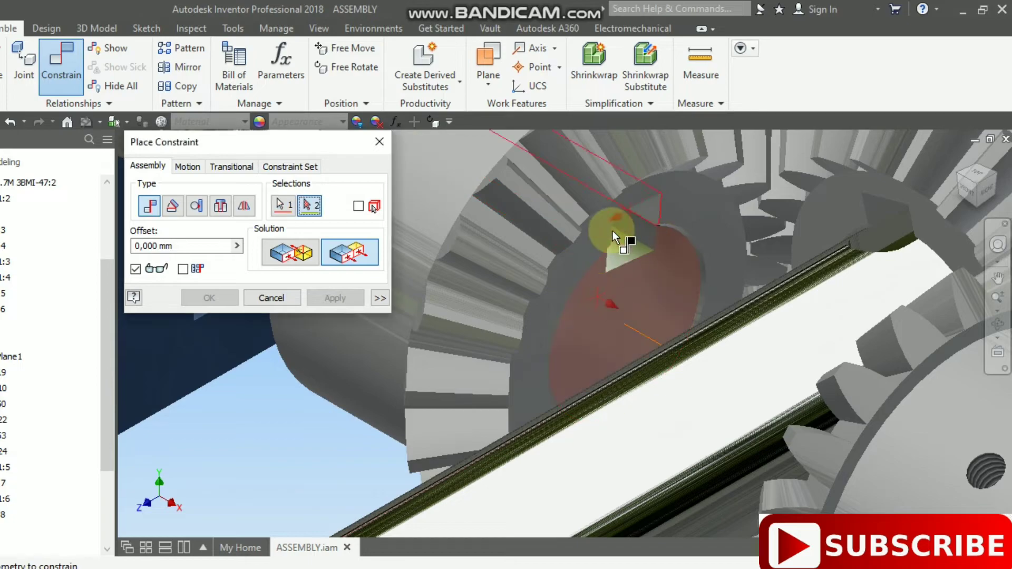
{"action": "left_click", "coordinate": [594, 241]}
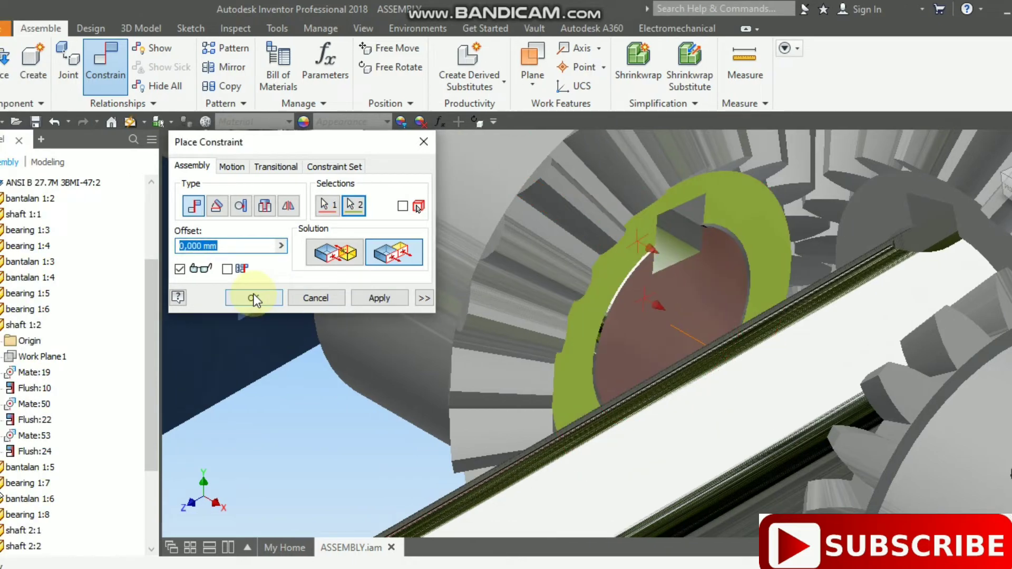
{"action": "left_click", "coordinate": [253, 299]}
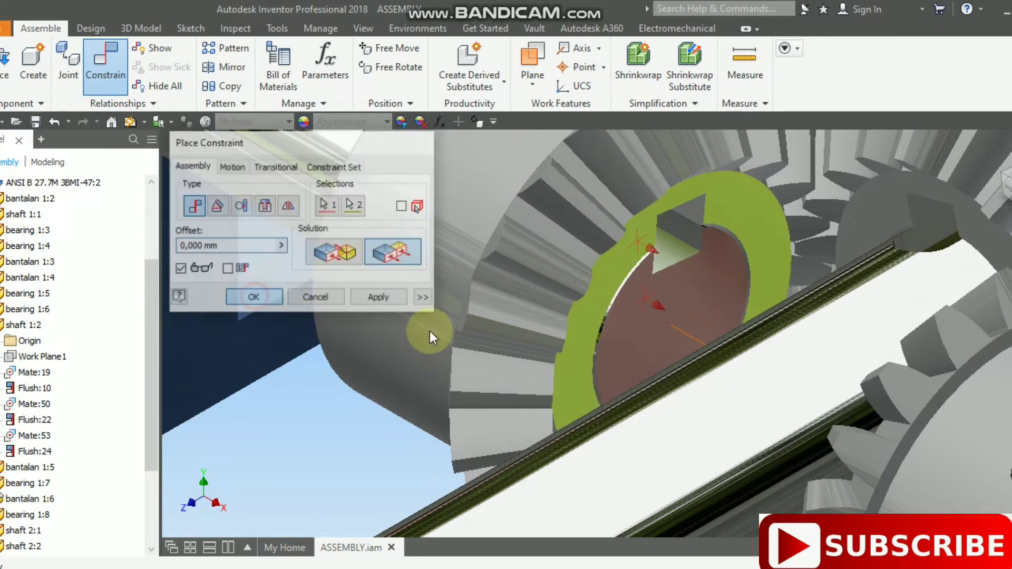
Add a flush constraint with 0 mm offset between the front short shaft's end face and its bevel gear's inner face
{"action": "scroll", "coordinate": [640, 318], "scroll_direction": "down", "scroll_amount": 5}
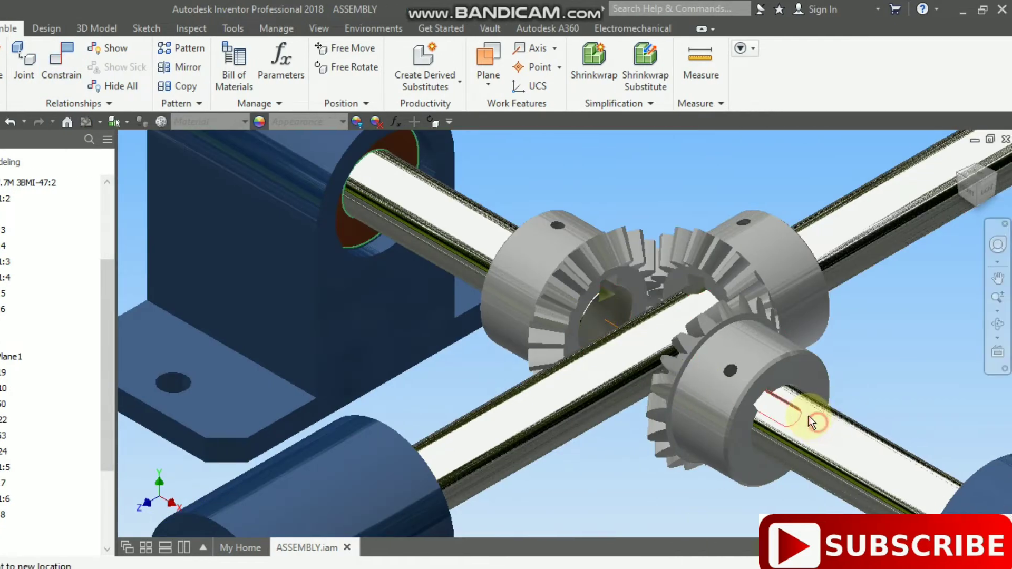
{"action": "left_click", "coordinate": [809, 415]}
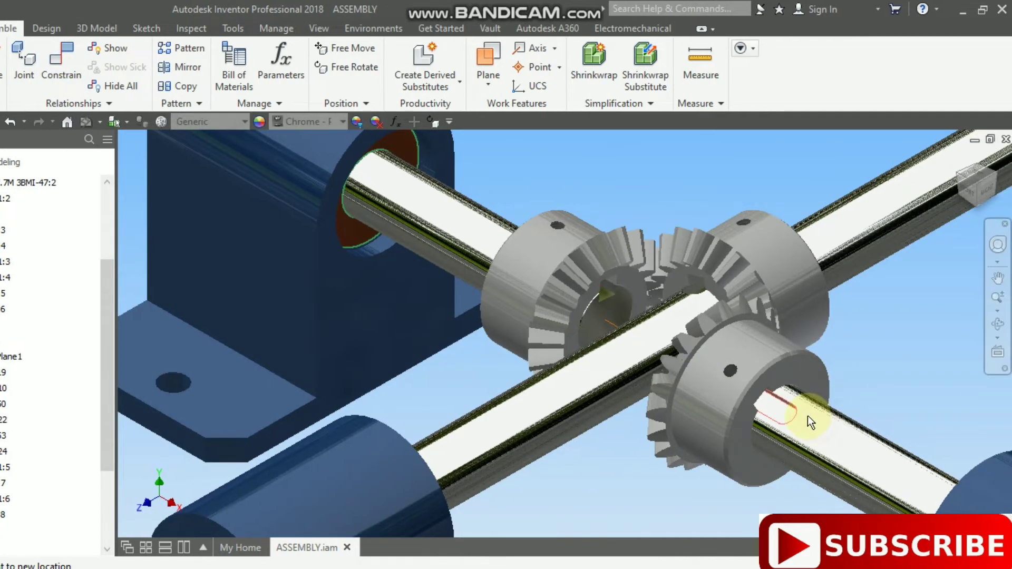
{"action": "scroll", "coordinate": [807, 415], "scroll_direction": "down", "scroll_amount": 5}
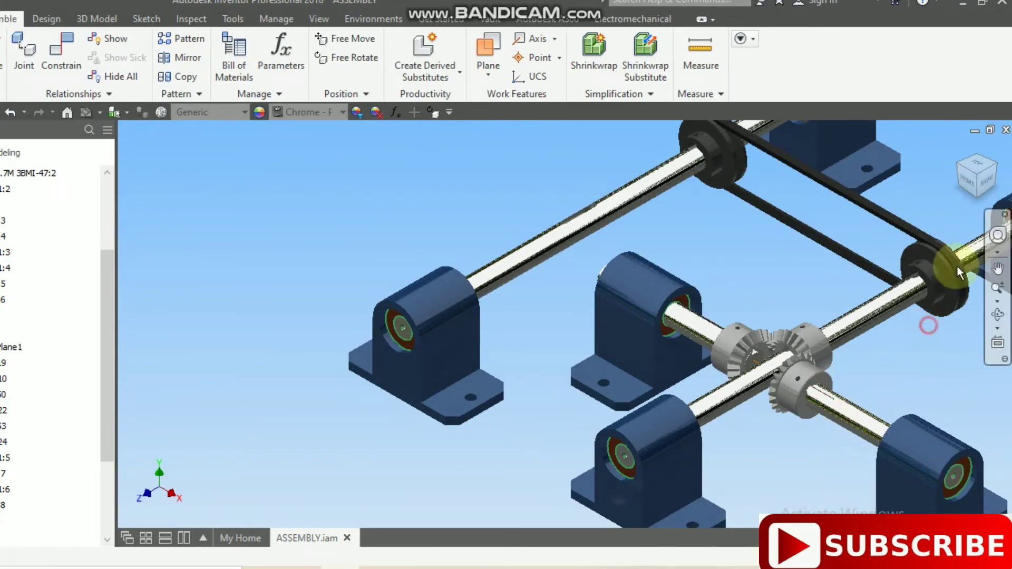
{"action": "key", "text": "Escape"}
{"action": "left_click", "coordinate": [956, 166]}
{"action": "scroll", "coordinate": [614, 323], "scroll_direction": "up", "scroll_amount": 10}
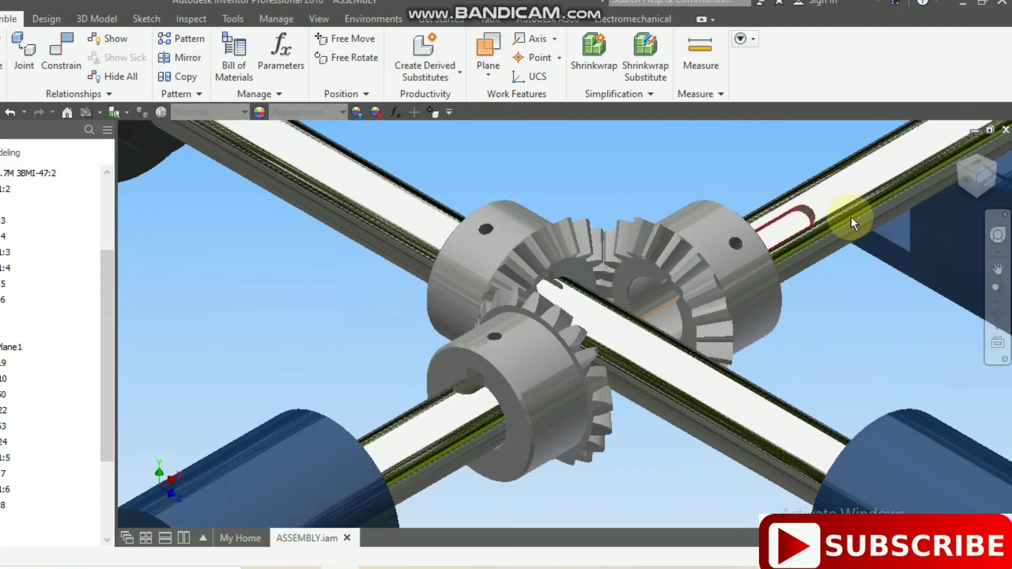
{"action": "left_click", "coordinate": [701, 180]}
{"action": "right_click", "coordinate": [701, 180]}
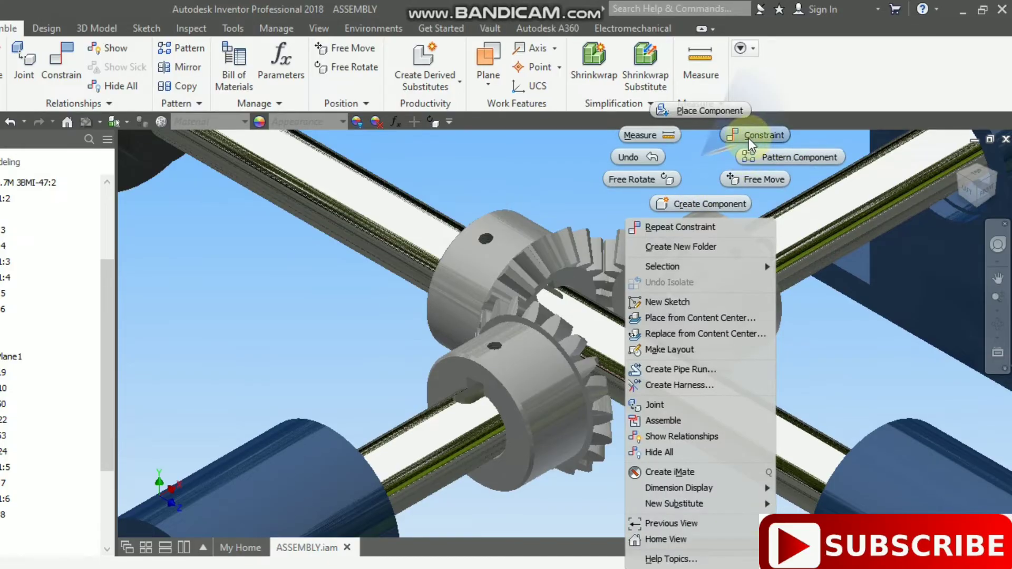
{"action": "left_click", "coordinate": [746, 129]}
{"action": "left_click", "coordinate": [372, 244]}
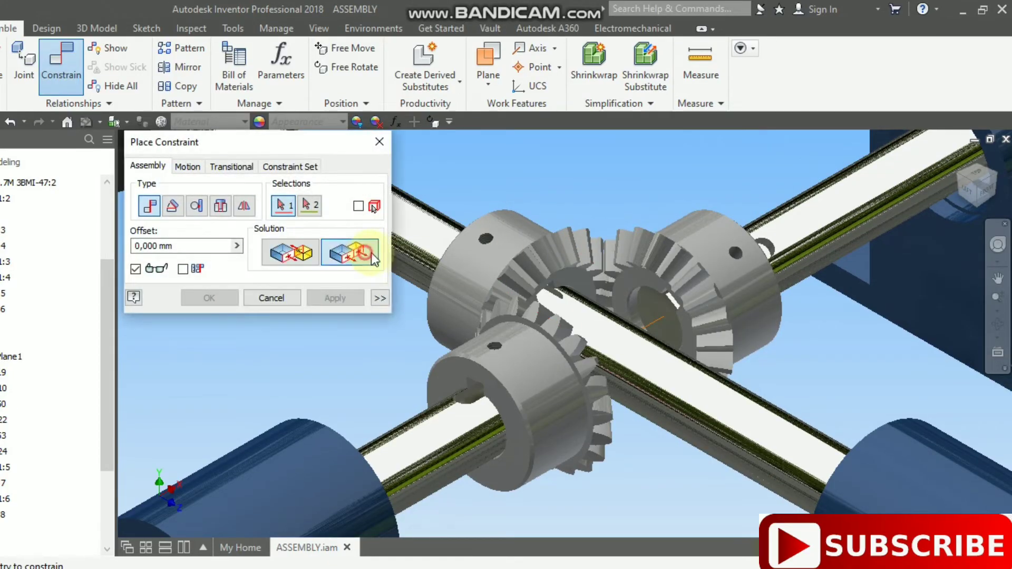
{"action": "scroll", "coordinate": [647, 308], "scroll_direction": "up", "scroll_amount": 5}
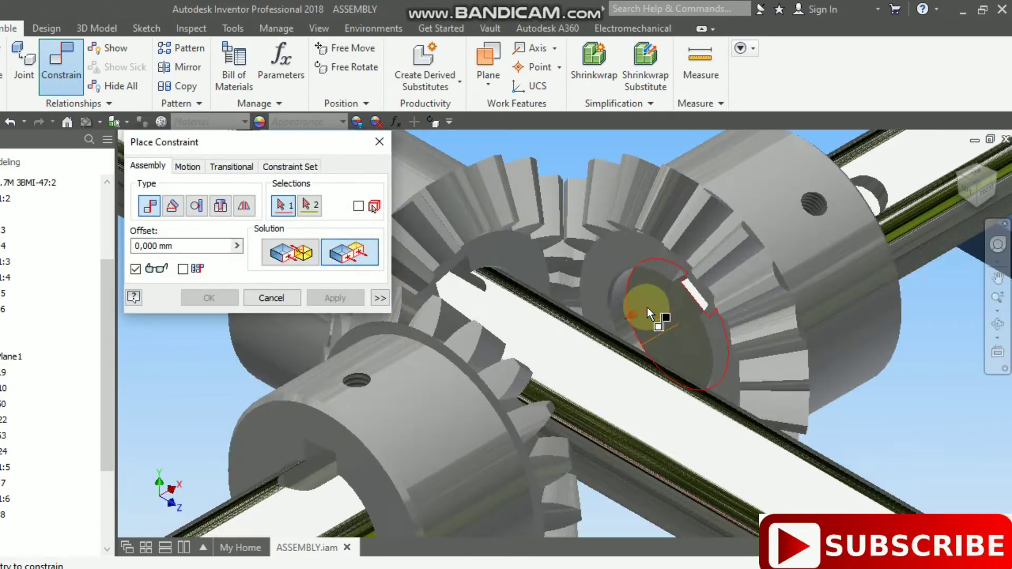
{"action": "left_click", "coordinate": [646, 299]}
{"action": "left_click", "coordinate": [619, 253]}
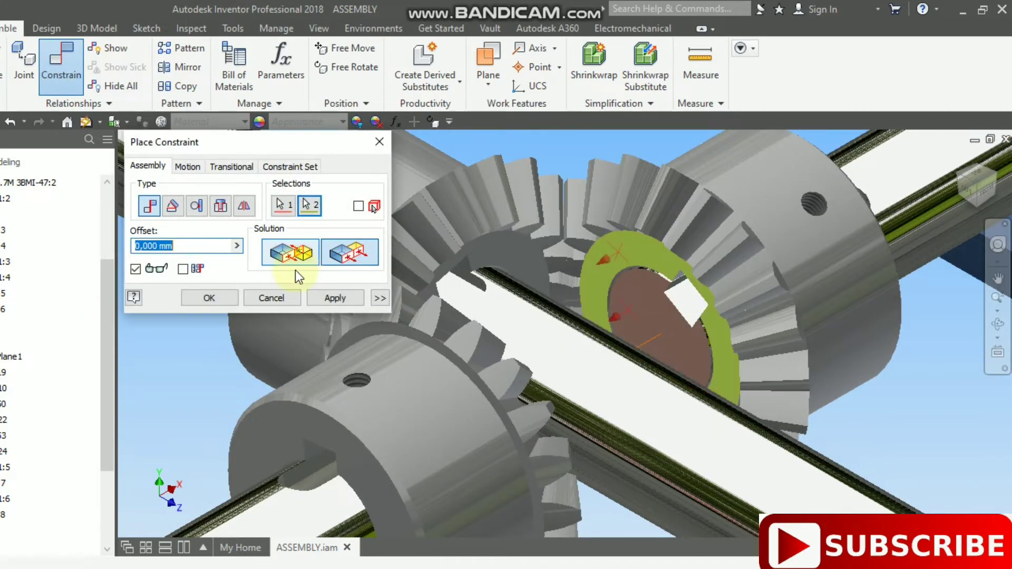
{"action": "left_click", "coordinate": [230, 299]}
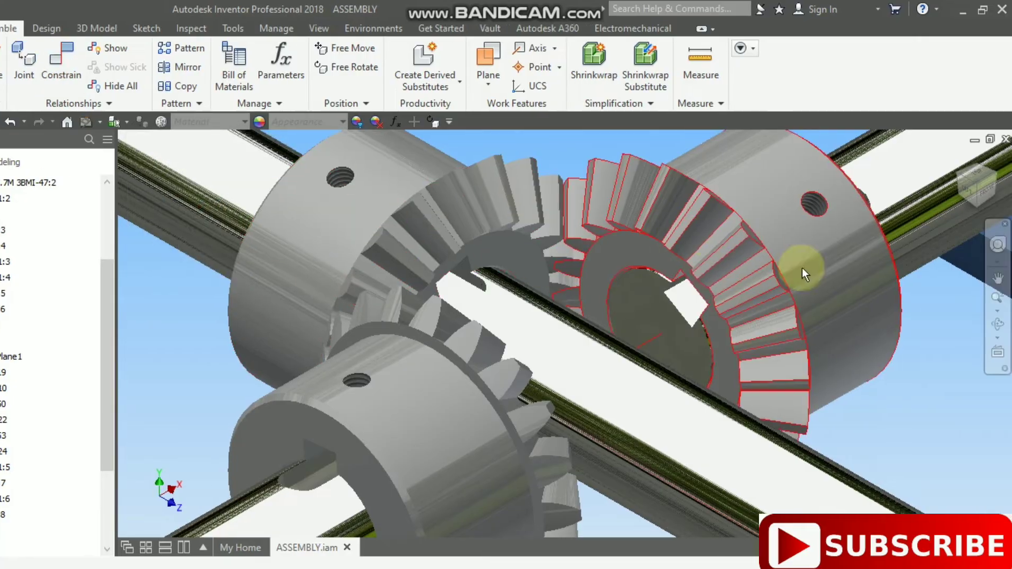
Examine how the teeth of the front short shaft's bevel gear mesh with the long shaft's bevel gear
{"action": "scroll", "coordinate": [691, 265], "scroll_direction": "down", "scroll_amount": 3}
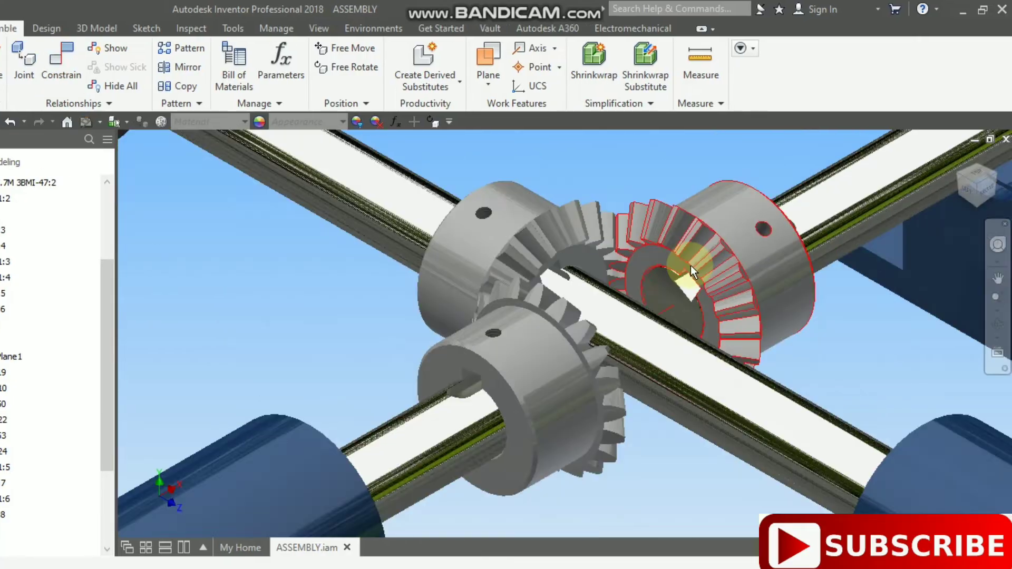
{"action": "scroll", "coordinate": [604, 272], "scroll_direction": "up", "scroll_amount": 4}
{"action": "scroll", "coordinate": [632, 270], "scroll_direction": "down", "scroll_amount": 3}
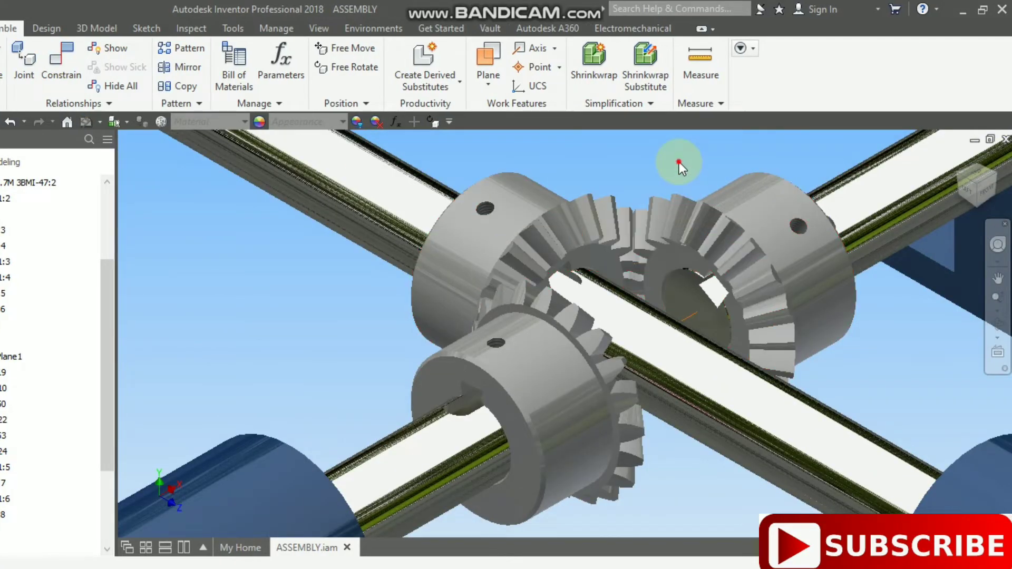
{"action": "scroll", "coordinate": [649, 268], "scroll_direction": "up", "scroll_amount": 5}
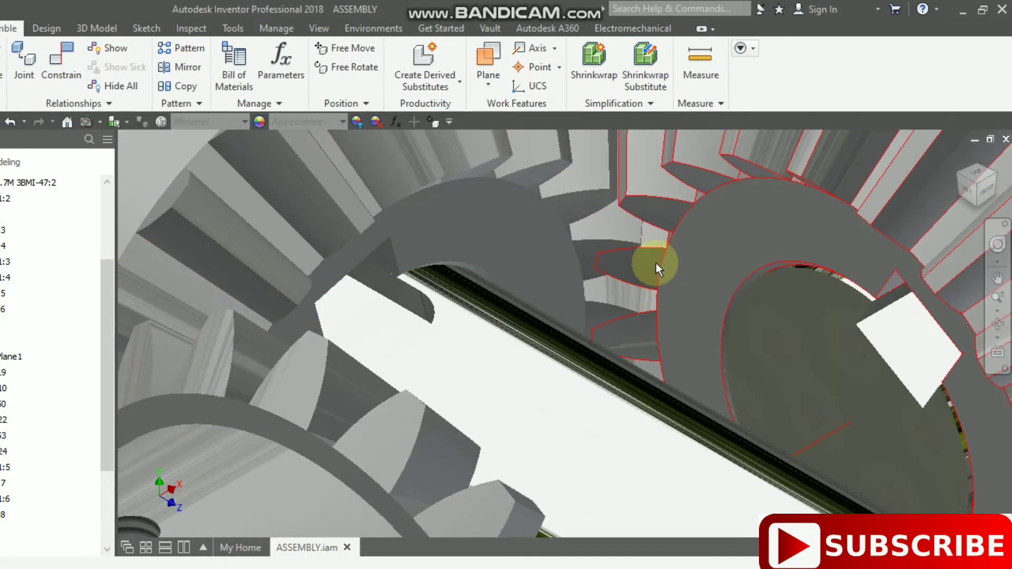
{"action": "left_click", "coordinate": [653, 271]}
{"action": "scroll", "coordinate": [627, 284], "scroll_direction": "down", "scroll_amount": 5}
{"action": "scroll", "coordinate": [630, 279], "scroll_direction": "up", "scroll_amount": 5}
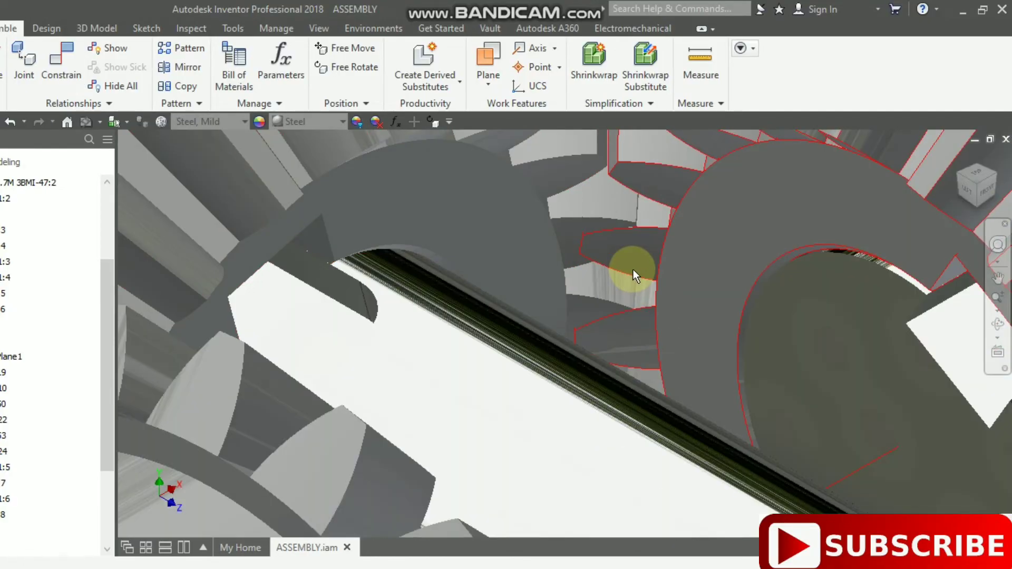
{"action": "scroll", "coordinate": [631, 273], "scroll_direction": "down", "scroll_amount": 6}
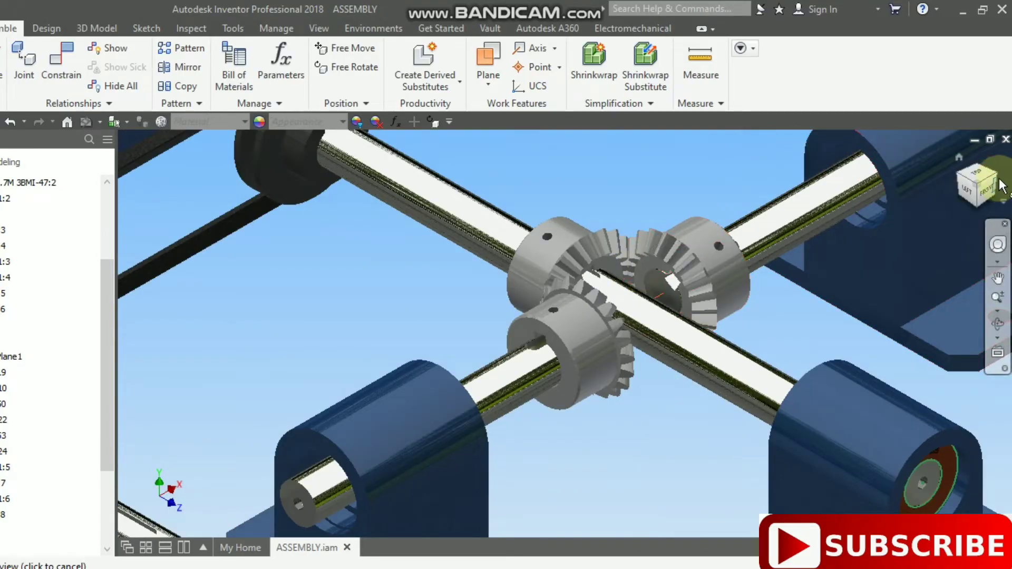
Hide the bearing housing that supports the front short shaft
{"action": "left_click", "coordinate": [1001, 185]}
{"action": "scroll", "coordinate": [637, 334], "scroll_direction": "up", "scroll_amount": 5}
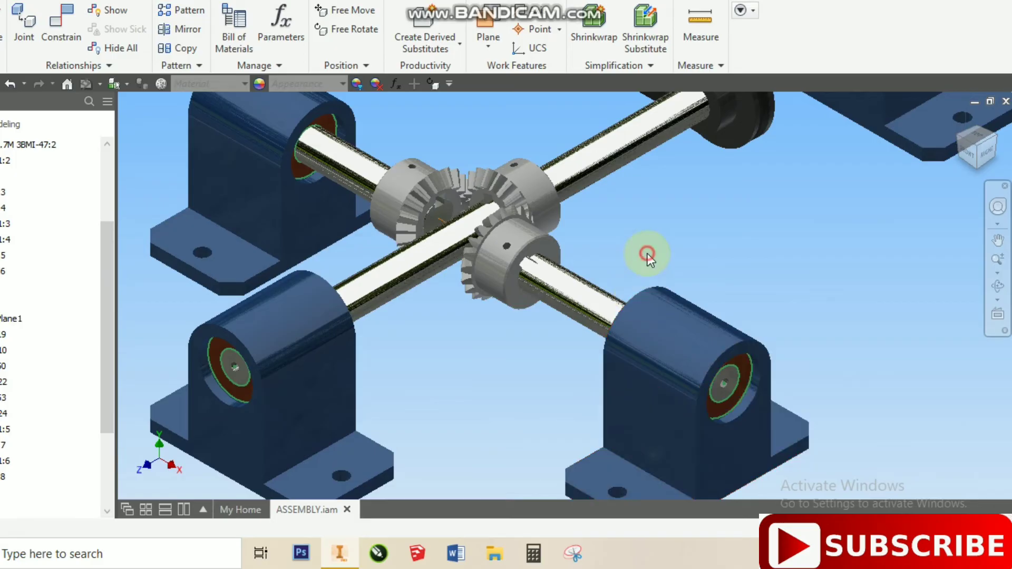
{"action": "right_click", "coordinate": [700, 322]}
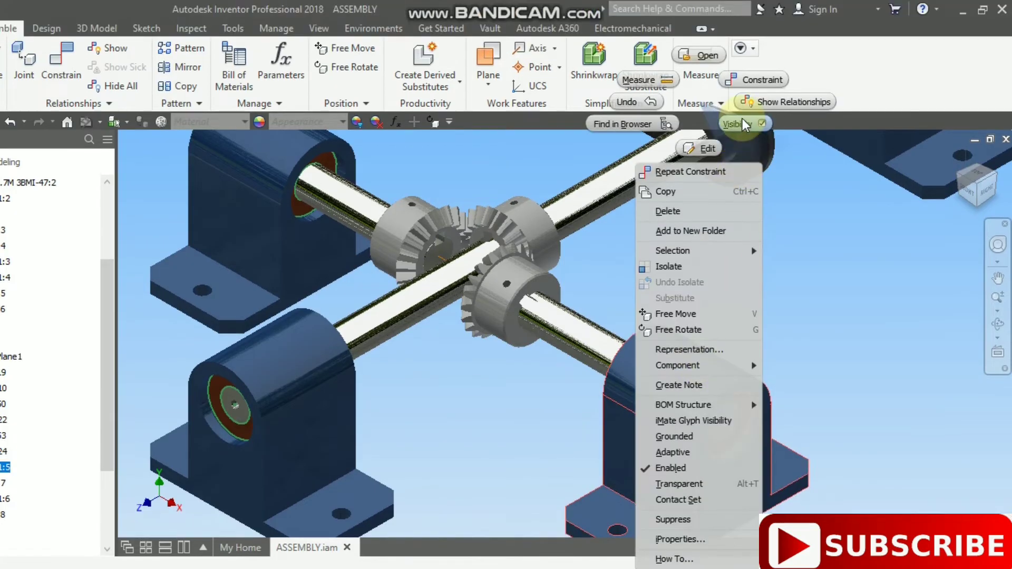
{"action": "left_click", "coordinate": [744, 124]}
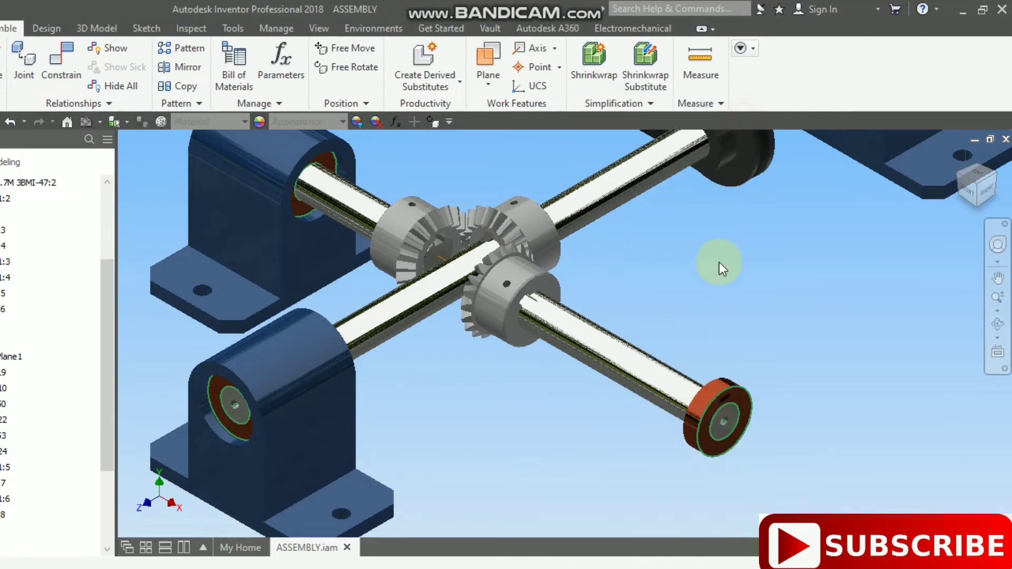
Free-rotate the front short shaft's bevel gear slightly about its axis to align its teeth with the long shaft's bevel gear
{"action": "left_click", "coordinate": [988, 193]}
{"action": "scroll", "coordinate": [570, 327], "scroll_direction": "up", "scroll_amount": 6}
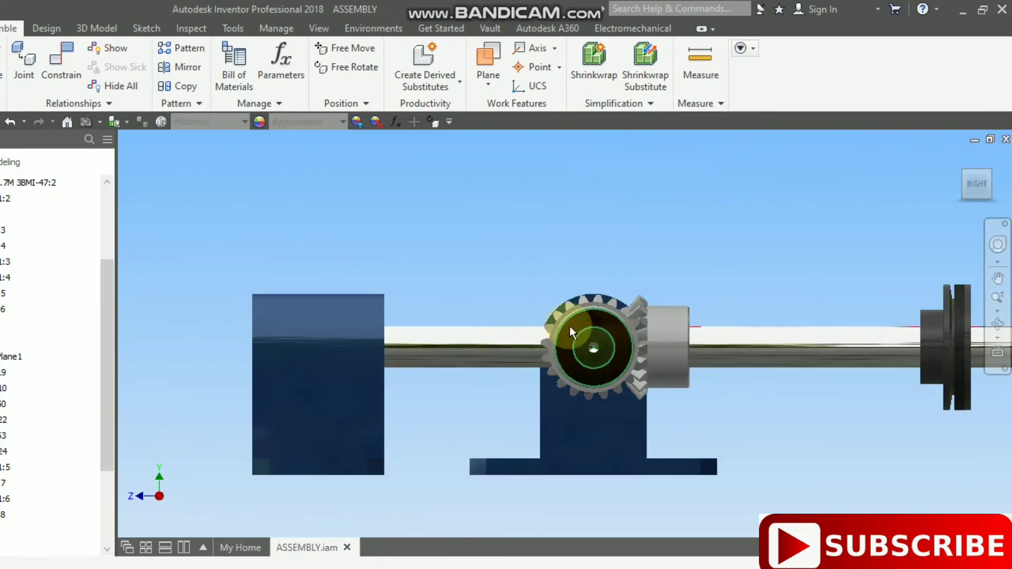
{"action": "left_click", "coordinate": [549, 303]}
{"action": "scroll", "coordinate": [636, 226], "scroll_direction": "down", "scroll_amount": 3}
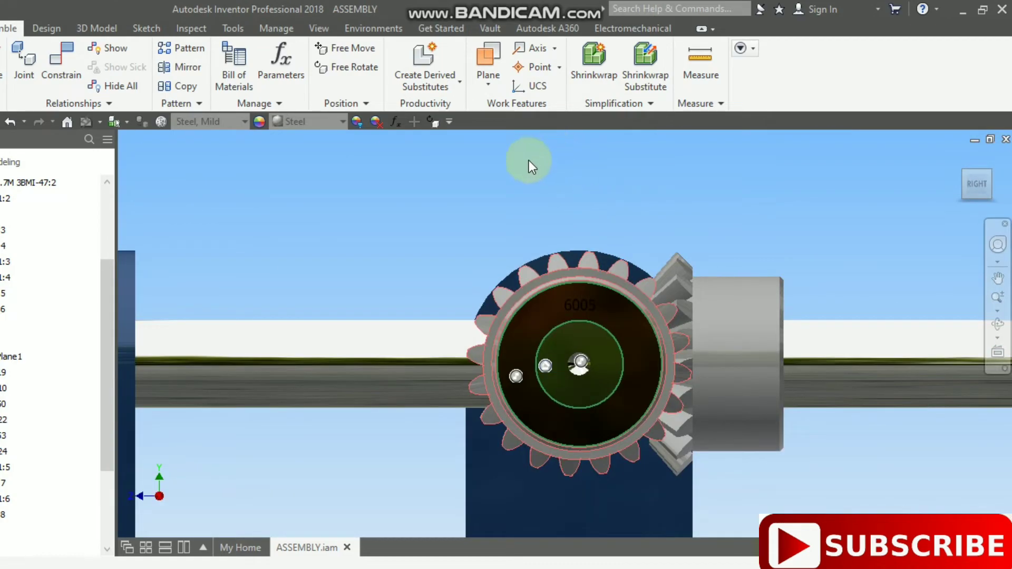
{"action": "left_click", "coordinate": [432, 125]}
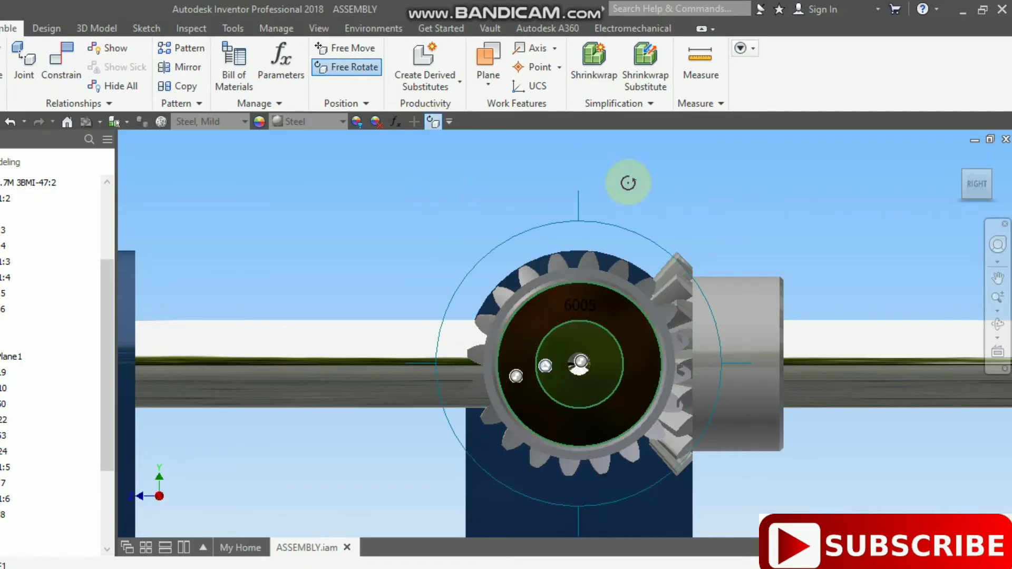
{"action": "scroll", "coordinate": [661, 343], "scroll_direction": "up", "scroll_amount": 3}
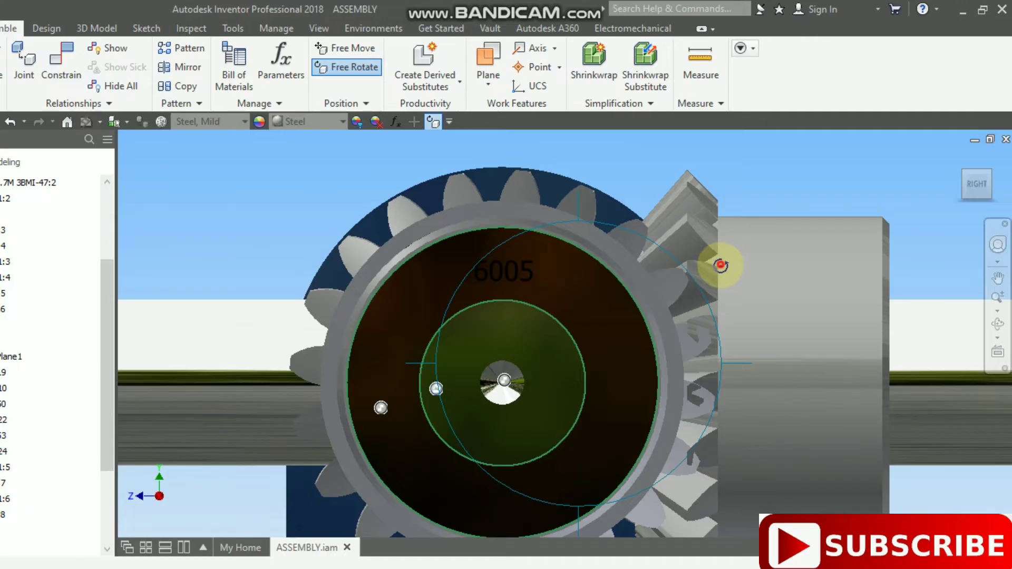
{"action": "left_click_drag", "start_coordinate": [720, 265], "coordinate": [733, 290]}
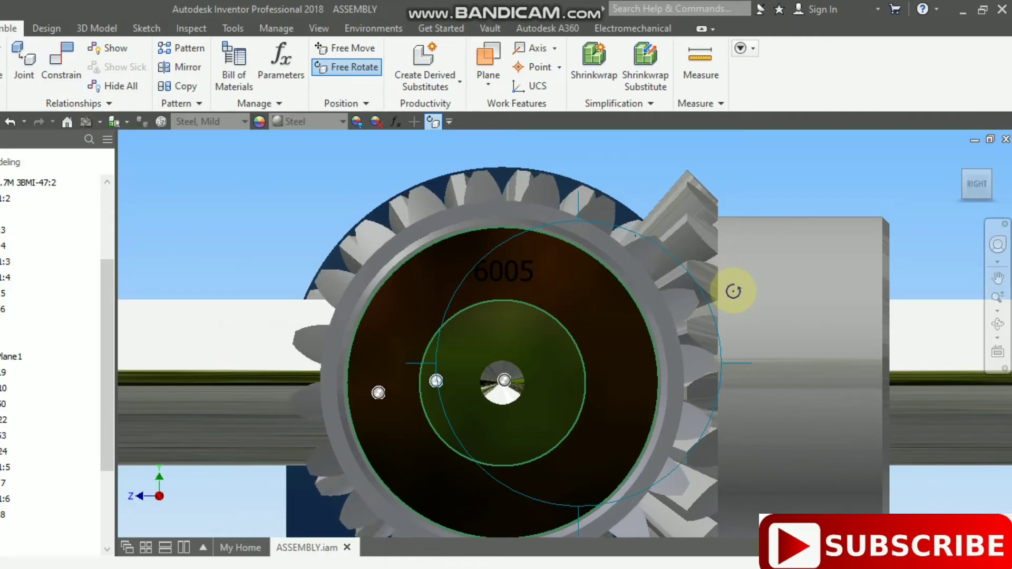
{"action": "right_click", "coordinate": [732, 289]}
{"action": "left_click", "coordinate": [783, 290]}
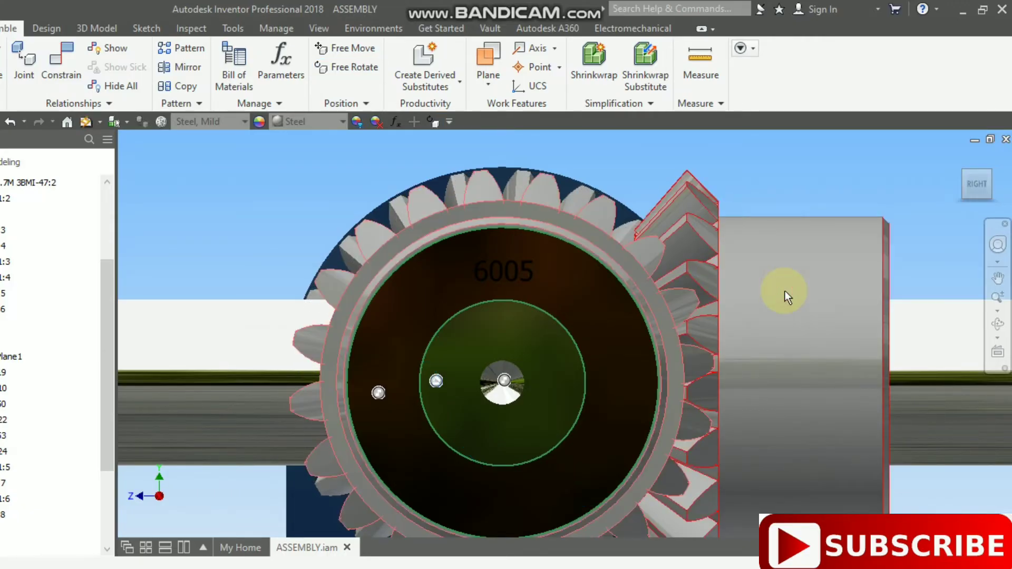
Make the hidden bearing housing bantalan 1:5 of the front short shaft visible again
{"action": "left_click", "coordinate": [962, 174]}
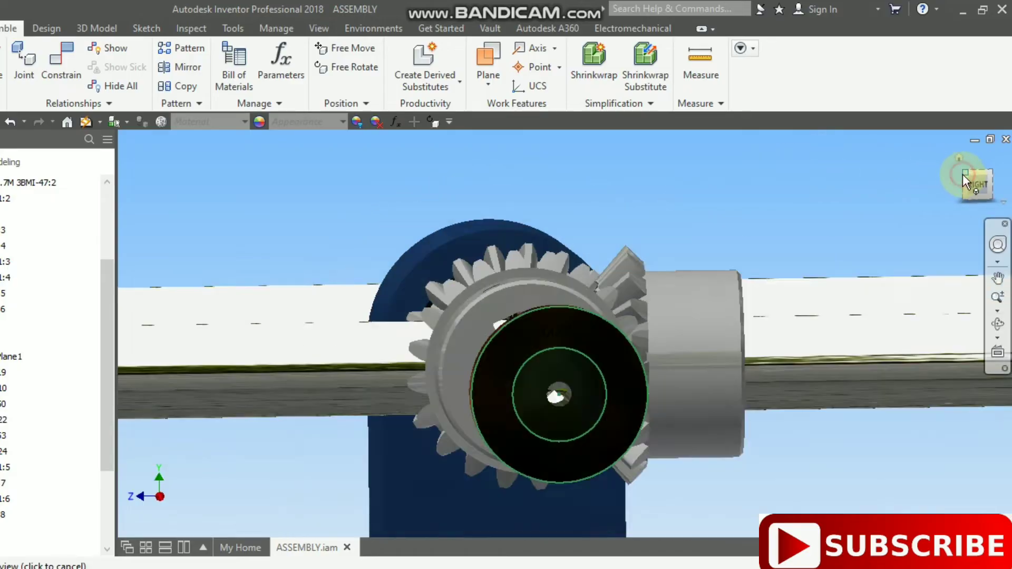
{"action": "scroll", "coordinate": [614, 353], "scroll_direction": "up", "scroll_amount": 4}
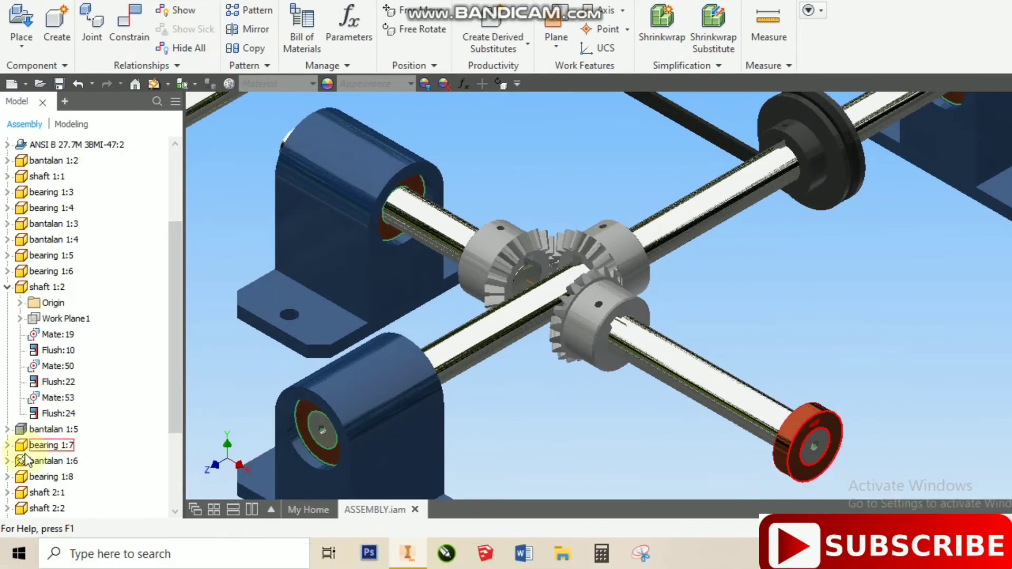
{"action": "right_click", "coordinate": [4, 467]}
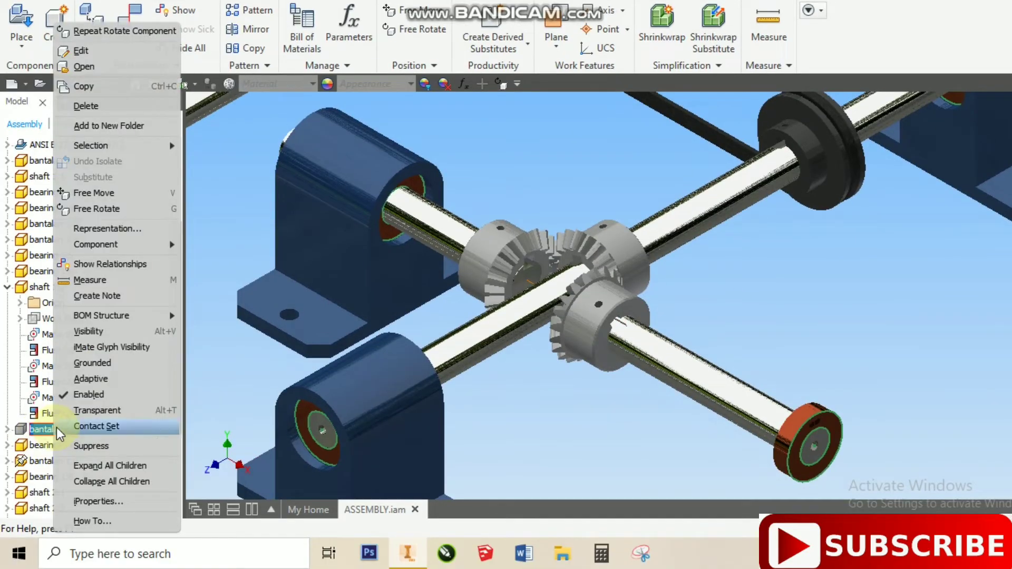
{"action": "left_click", "coordinate": [105, 331]}
{"action": "left_click", "coordinate": [861, 374]}
{"action": "scroll", "coordinate": [858, 261], "scroll_direction": "down", "scroll_amount": 5}
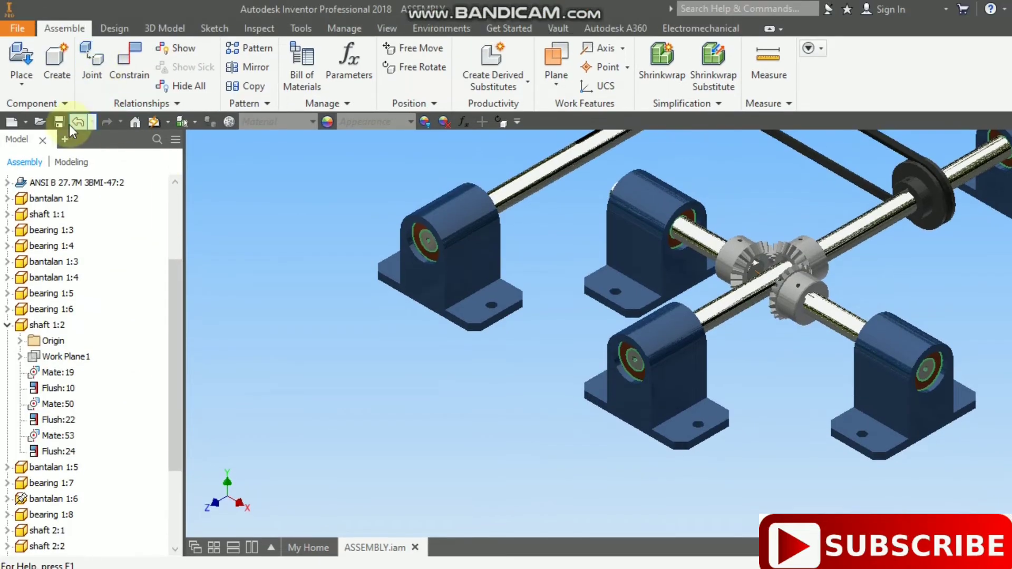
Save the assembly
{"action": "left_click", "coordinate": [59, 121]}
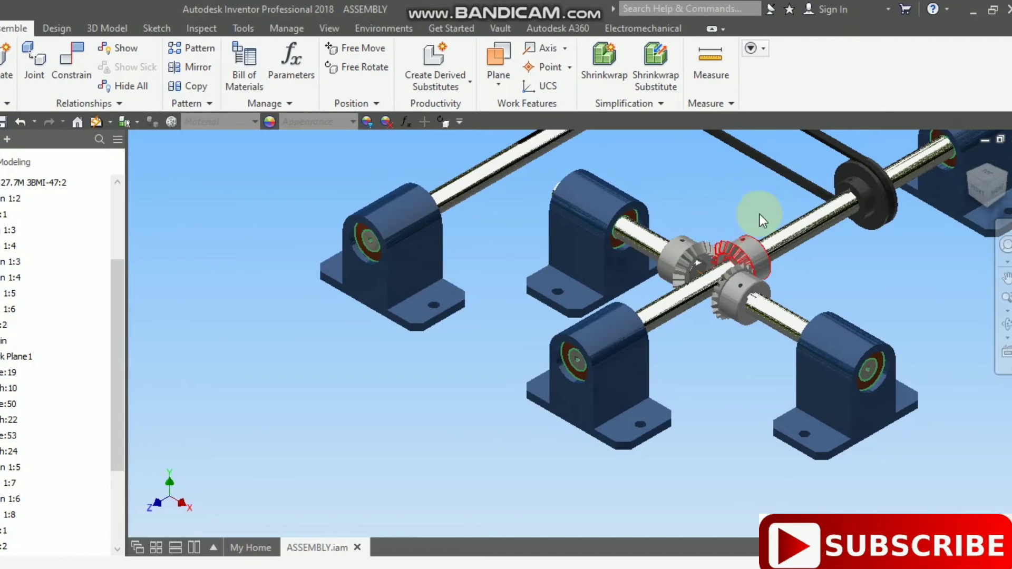
{"action": "middle_click_drag", "start_coordinate": [799, 205], "coordinate": [631, 231]}
{"action": "scroll", "coordinate": [631, 279], "scroll_direction": "up", "scroll_amount": 5}
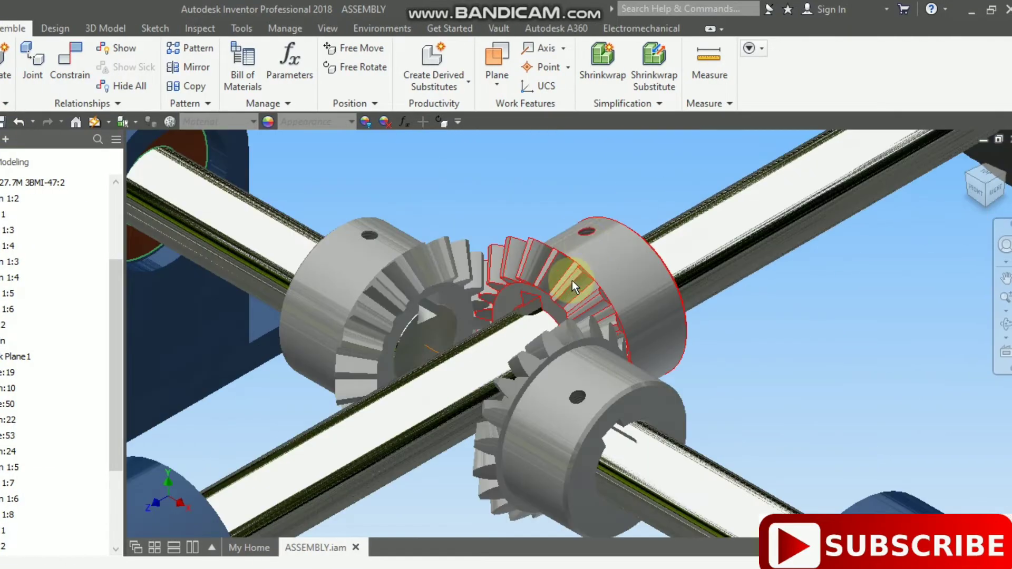
Collapse all expanded component nodes in the assembly's model tree
{"action": "scroll", "coordinate": [541, 254], "scroll_direction": "down", "scroll_amount": 3}
{"action": "middle_click_drag", "start_coordinate": [546, 194], "coordinate": [495, 225]}
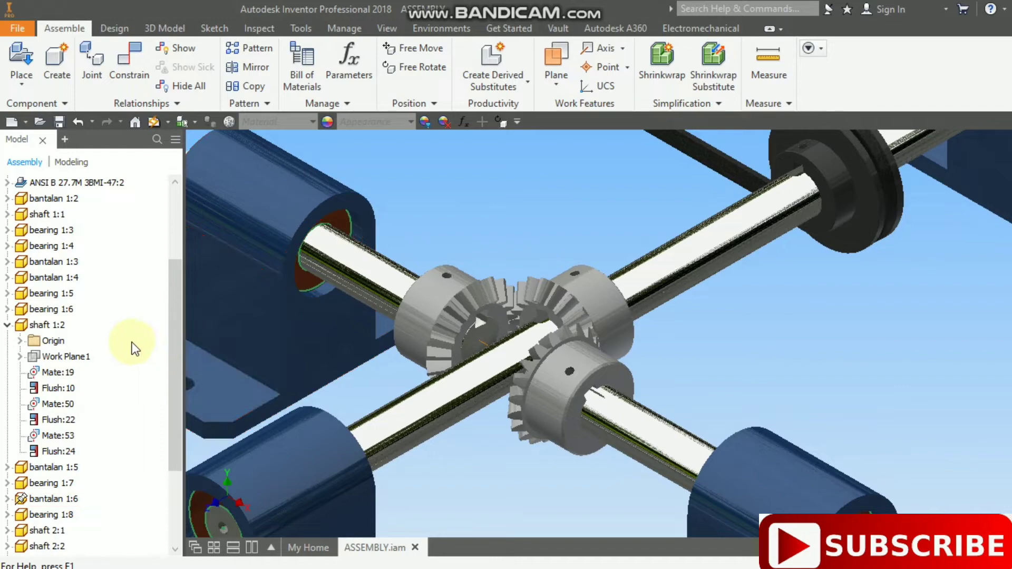
{"action": "right_click", "coordinate": [82, 342]}
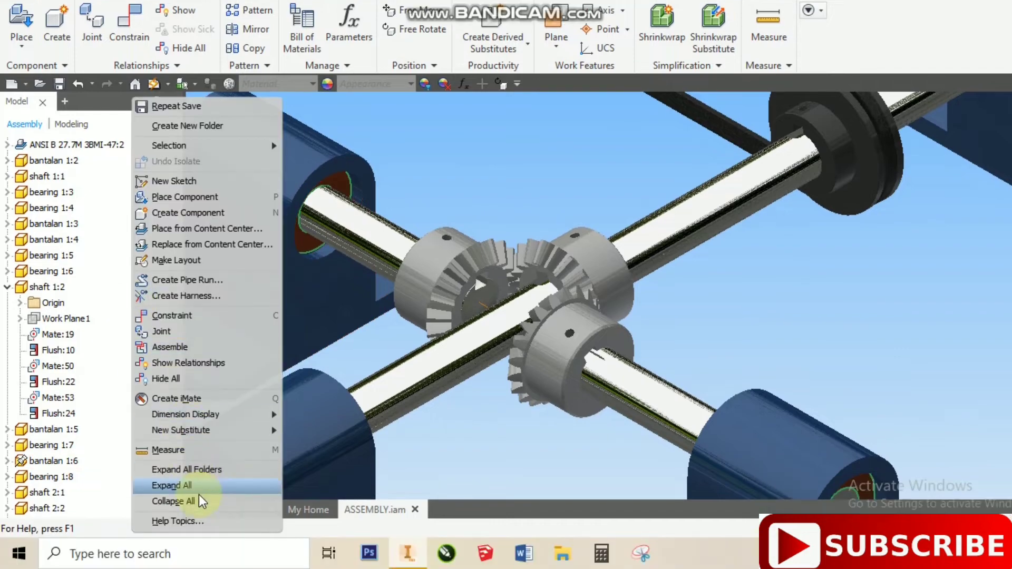
{"action": "left_click", "coordinate": [197, 500]}
{"action": "scroll", "coordinate": [622, 252], "scroll_direction": "down", "scroll_amount": 3}
{"action": "scroll", "coordinate": [580, 244], "scroll_direction": "up", "scroll_amount": 3}
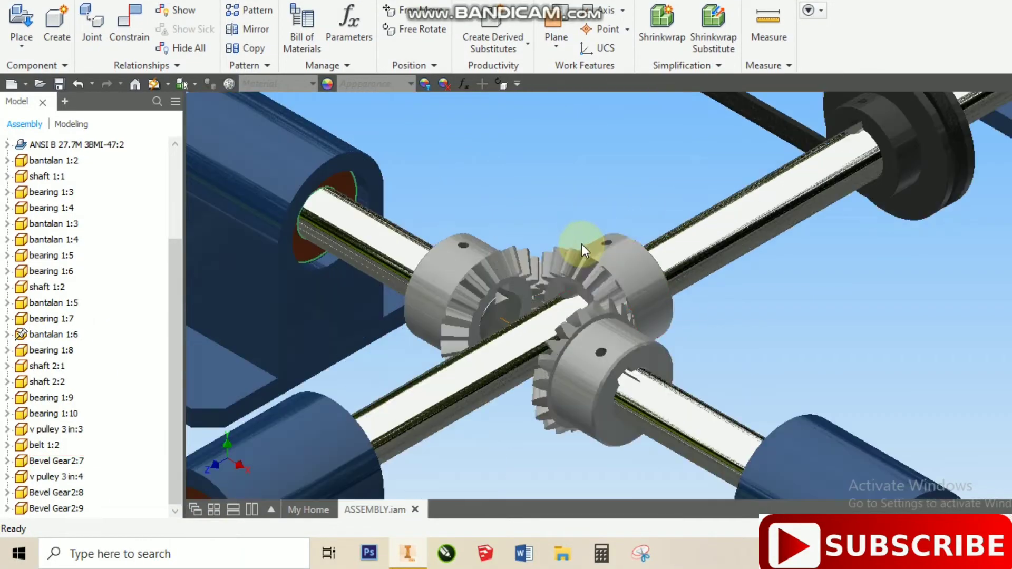
Move the long shaft's bevel gear, Bevel Gear2:7, up the model tree to just below ANSI B 27.7M 3BMI-47:1
{"action": "left_click", "coordinate": [603, 258]}
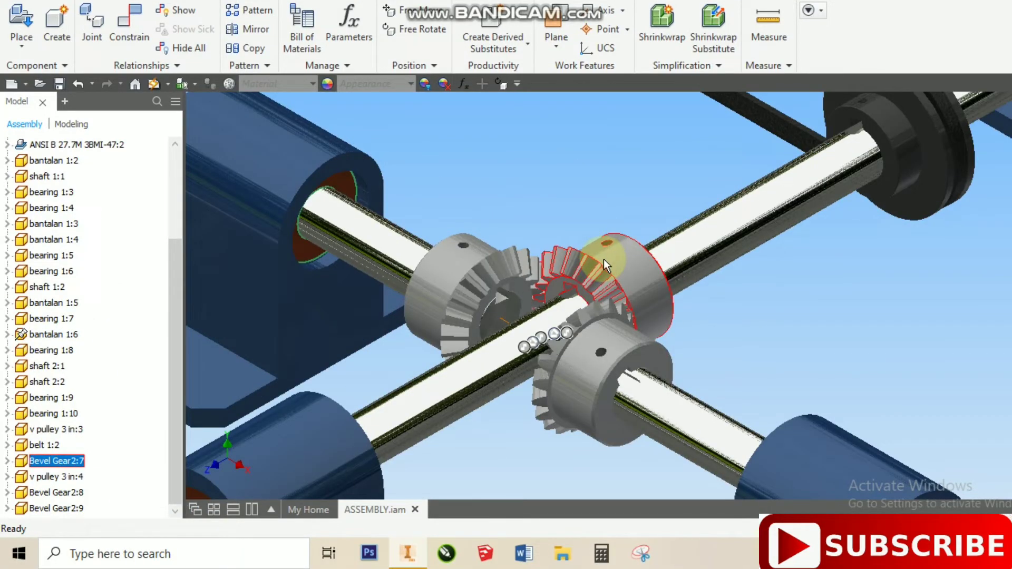
{"action": "scroll", "coordinate": [600, 247], "scroll_direction": "down", "scroll_amount": 3}
{"action": "scroll", "coordinate": [719, 193], "scroll_direction": "down", "scroll_amount": 2}
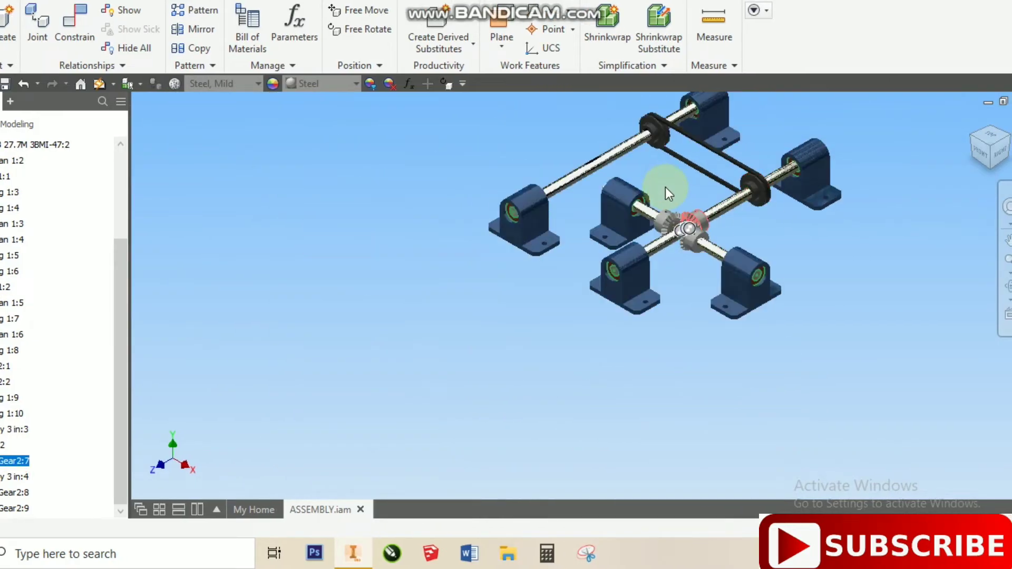
{"action": "scroll", "coordinate": [700, 219], "scroll_direction": "up", "scroll_amount": 2}
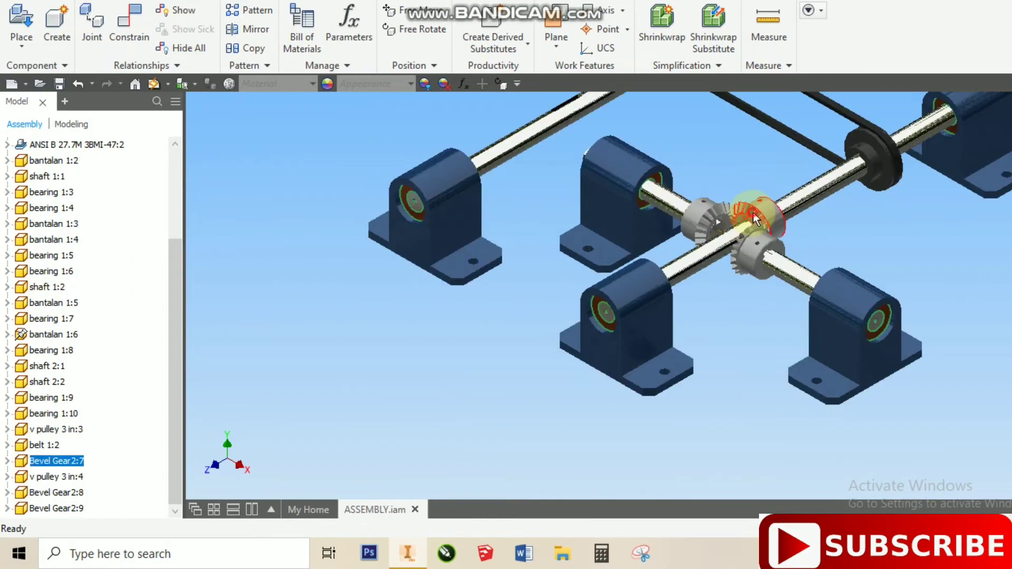
{"action": "left_click", "coordinate": [756, 220]}
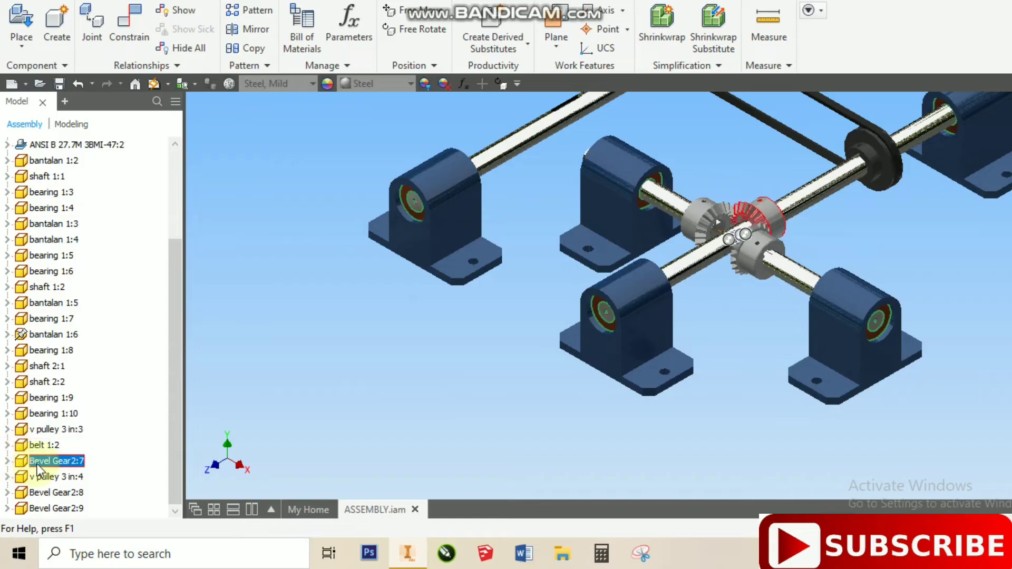
{"action": "left_click", "coordinate": [127, 452]}
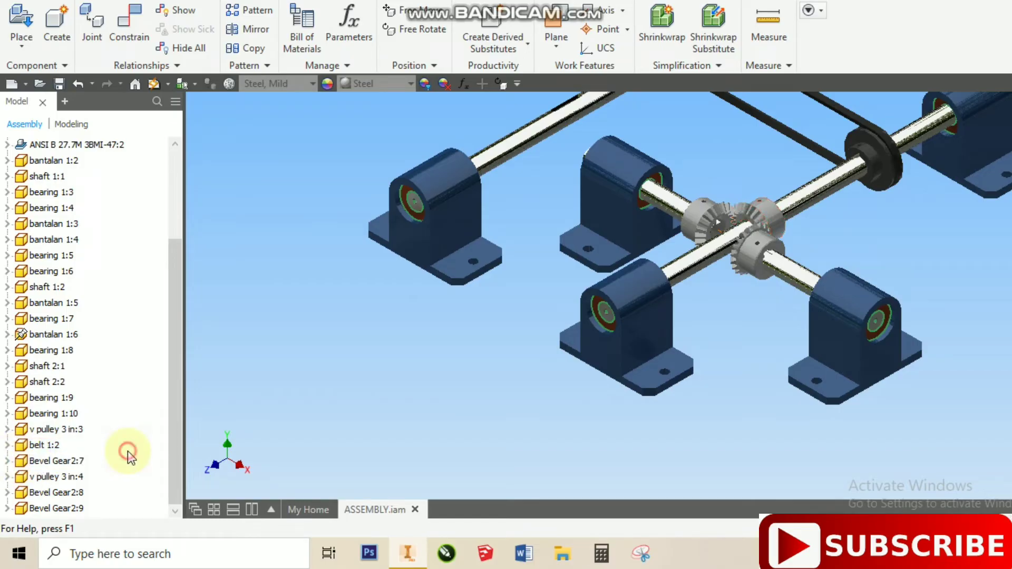
{"action": "left_click", "coordinate": [74, 461]}
{"action": "left_click_drag", "start_coordinate": [74, 462], "coordinate": [59, 151]}
{"action": "scroll", "coordinate": [66, 211], "scroll_direction": "up", "scroll_amount": 3}
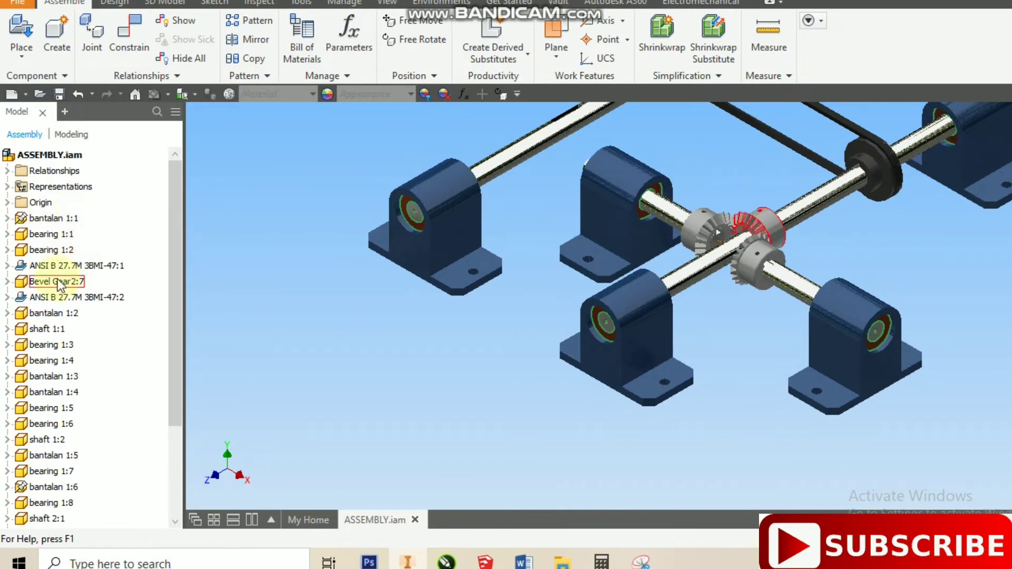
Reorder Bevel Gear2:7 to the start of the component list, directly above bantalan 1:1, and clear the selection
{"action": "left_click", "coordinate": [59, 282]}
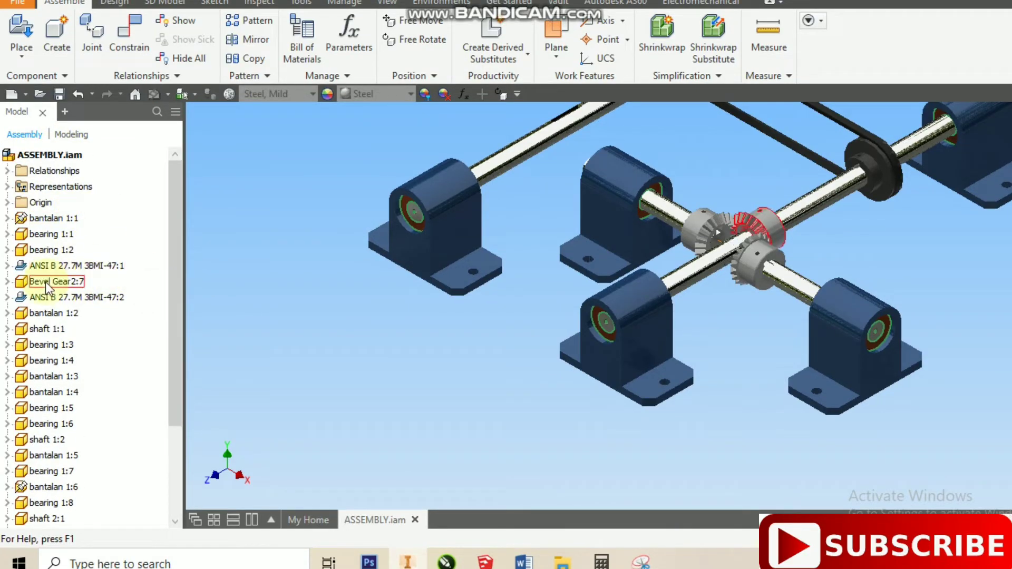
{"action": "left_click_drag", "start_coordinate": [47, 288], "coordinate": [64, 219]}
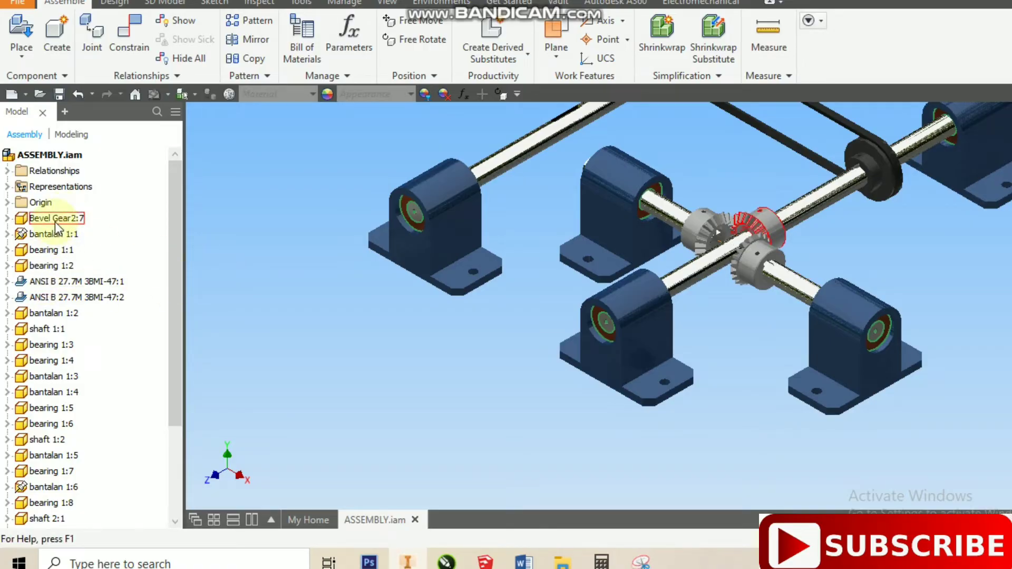
{"action": "left_click", "coordinate": [55, 218]}
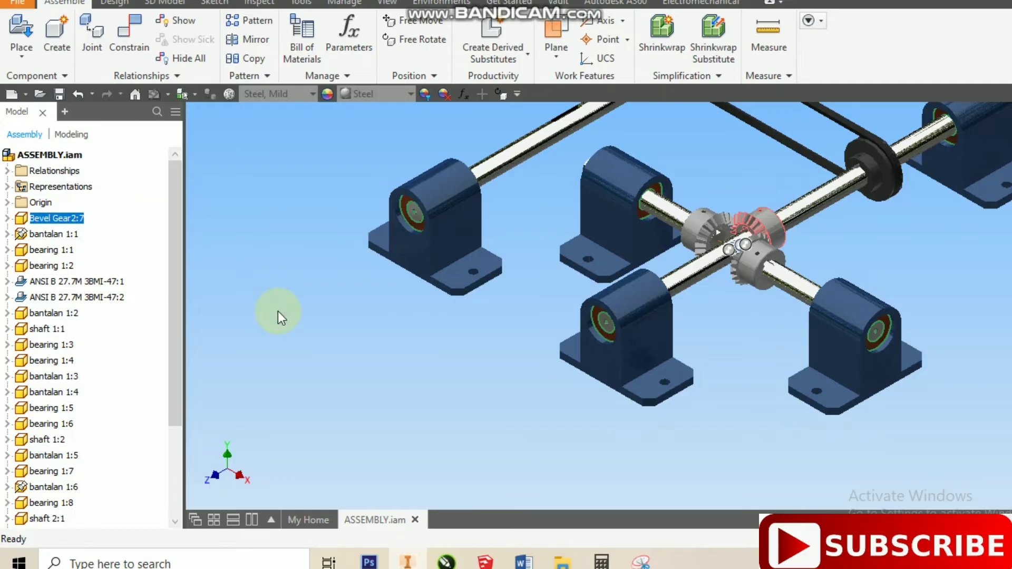
{"action": "middle_click_drag", "start_coordinate": [277, 311], "coordinate": [257, 400]}
{"action": "left_click", "coordinate": [266, 276]}
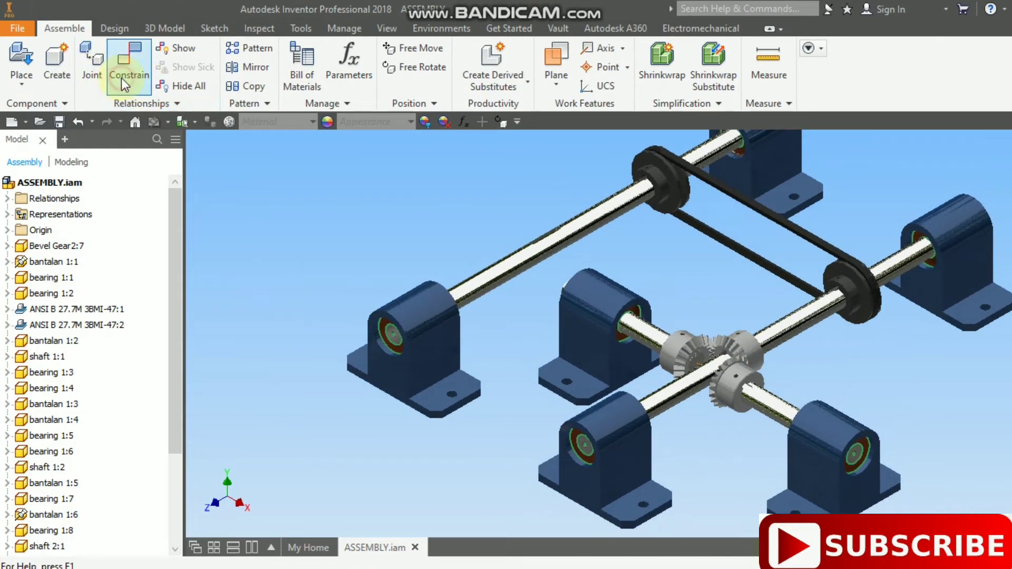
Expand Bevel Gear2:7 and its Origin folder in the model tree and check the orientation of its XZ Plane
{"action": "left_click", "coordinate": [121, 78]}
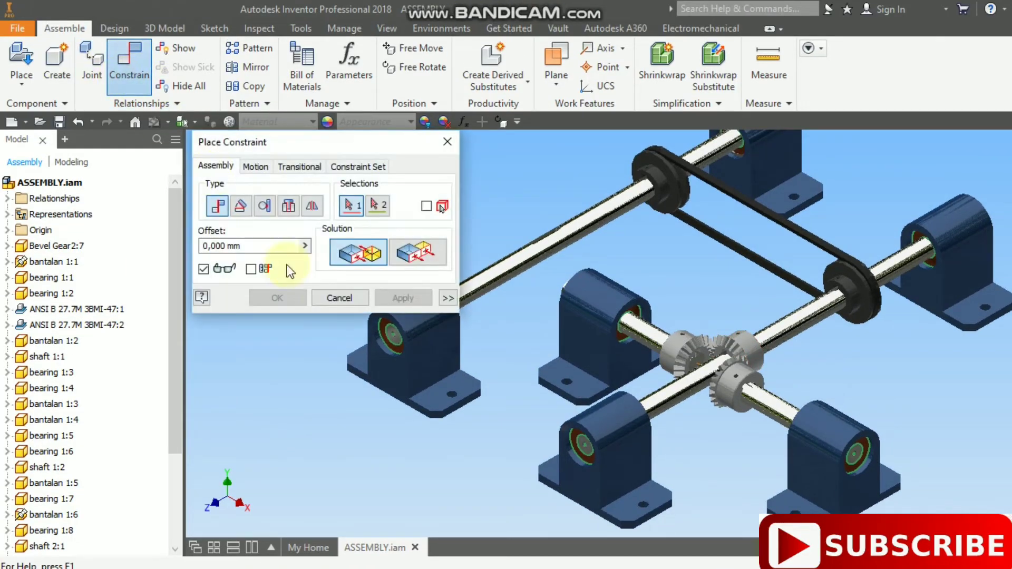
{"action": "left_click", "coordinate": [336, 302]}
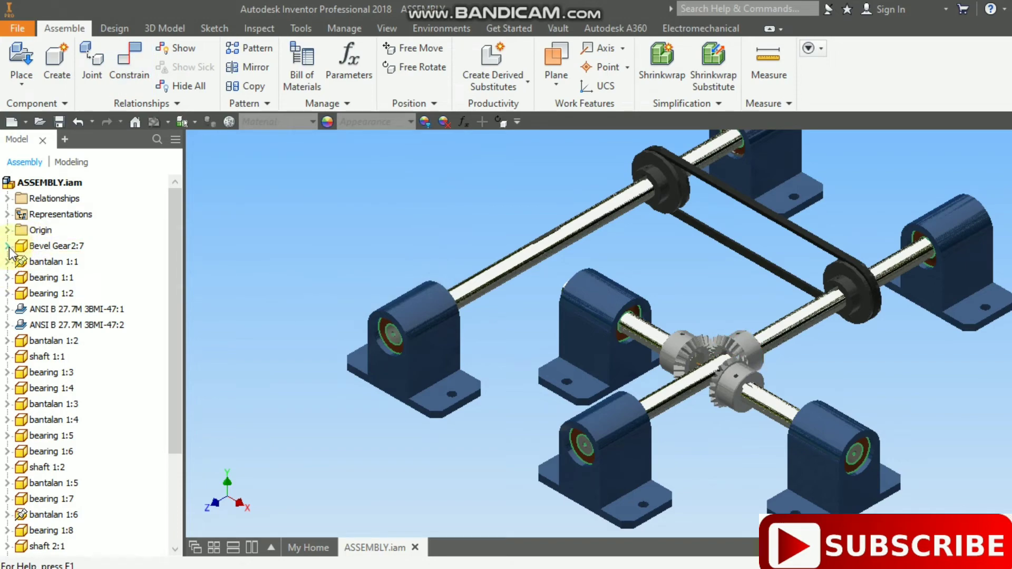
{"action": "left_click", "coordinate": [53, 245]}
{"action": "scroll", "coordinate": [747, 340], "scroll_direction": "up", "scroll_amount": 3}
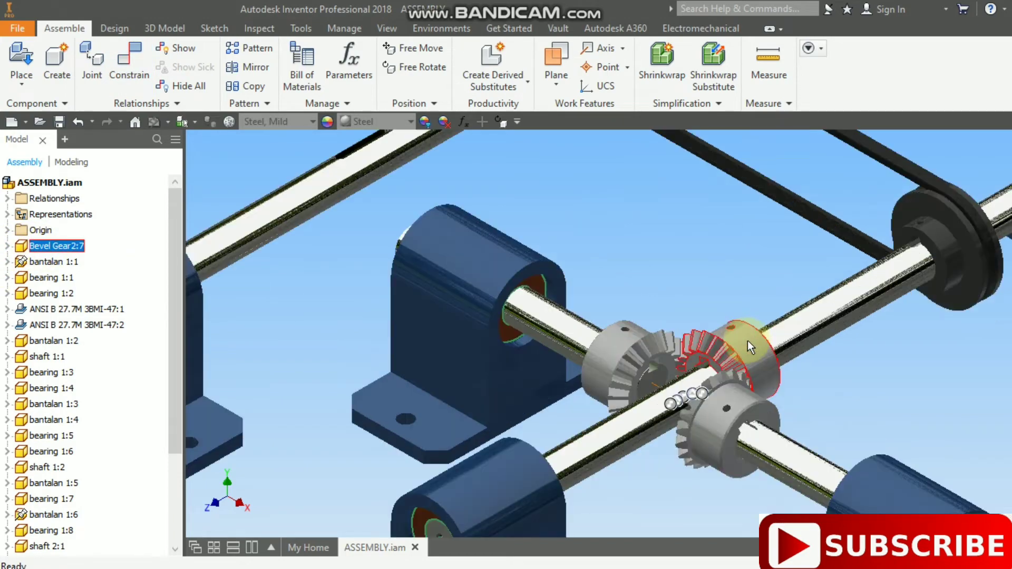
{"action": "scroll", "coordinate": [726, 354], "scroll_direction": "up", "scroll_amount": 3}
{"action": "scroll", "coordinate": [726, 353], "scroll_direction": "down", "scroll_amount": 2}
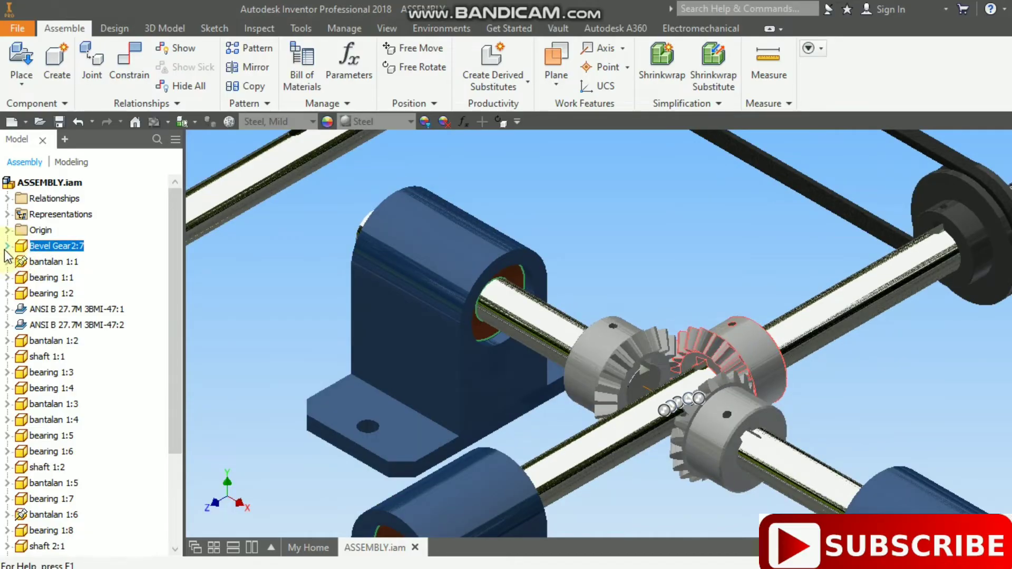
{"action": "left_click", "coordinate": [7, 246]}
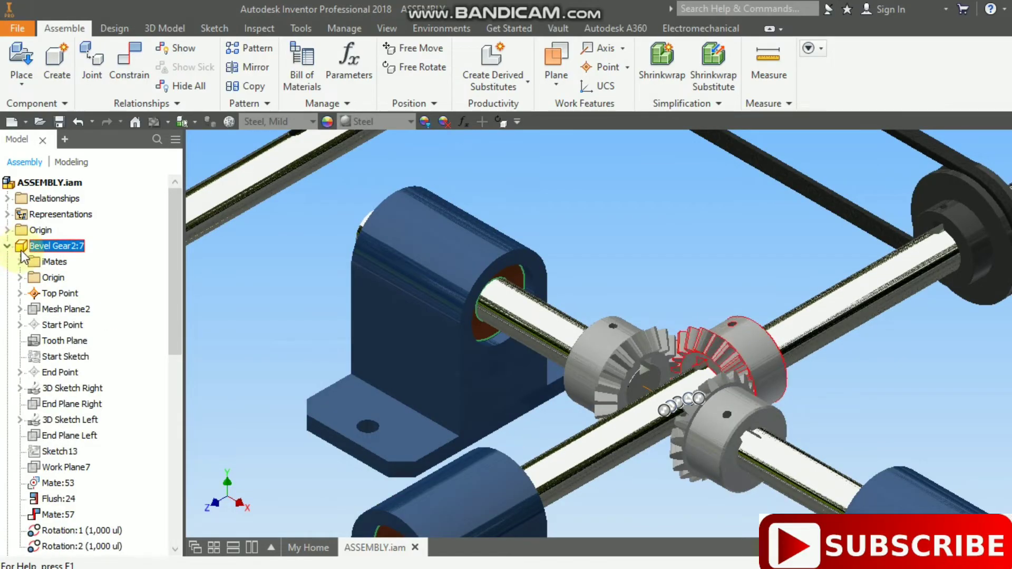
{"action": "left_click", "coordinate": [20, 278]}
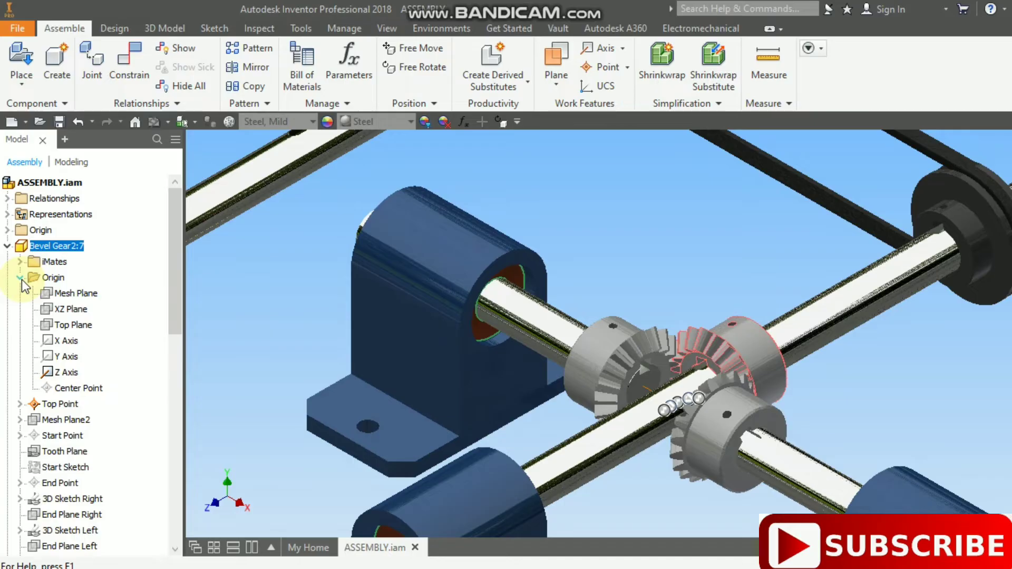
{"action": "left_click", "coordinate": [58, 311]}
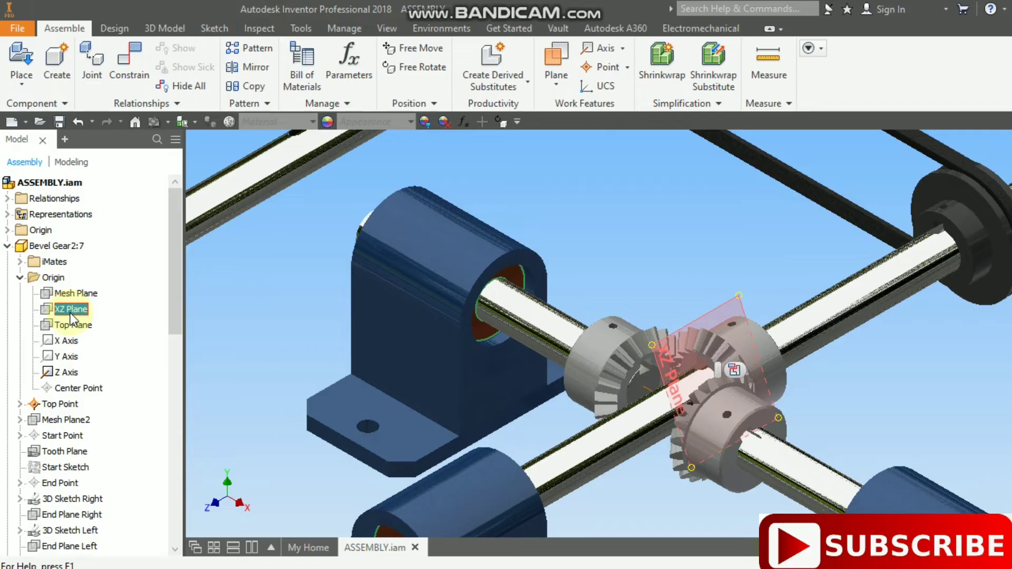
{"action": "left_click", "coordinate": [326, 264]}
Apply a directed Angle constraint of 0,00 deg between the assembly's XZ Plane and the XZ Plane of Bevel Gear2:7
{"action": "left_click", "coordinate": [126, 67]}
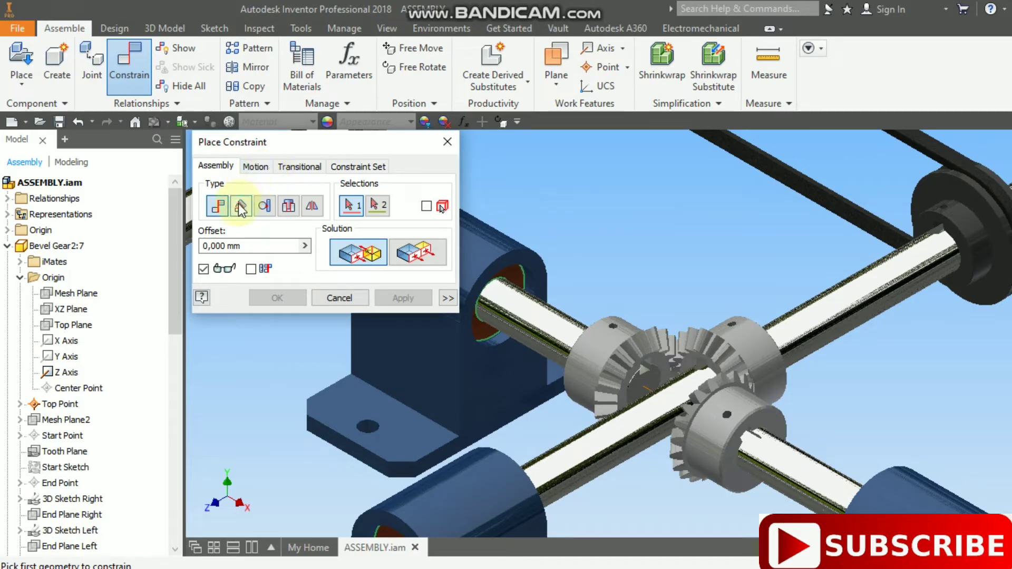
{"action": "left_click", "coordinate": [241, 207]}
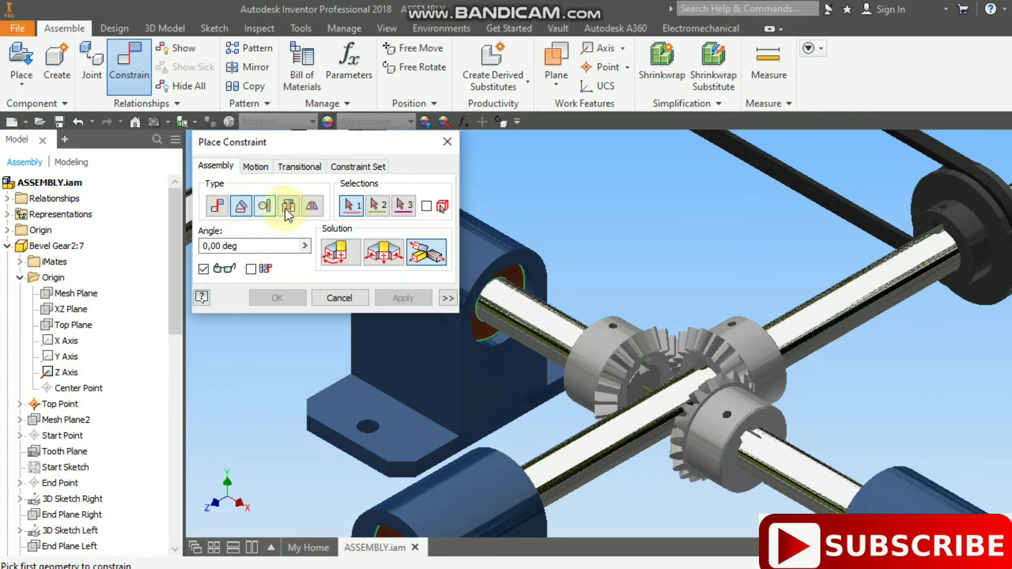
{"action": "left_click", "coordinate": [337, 257]}
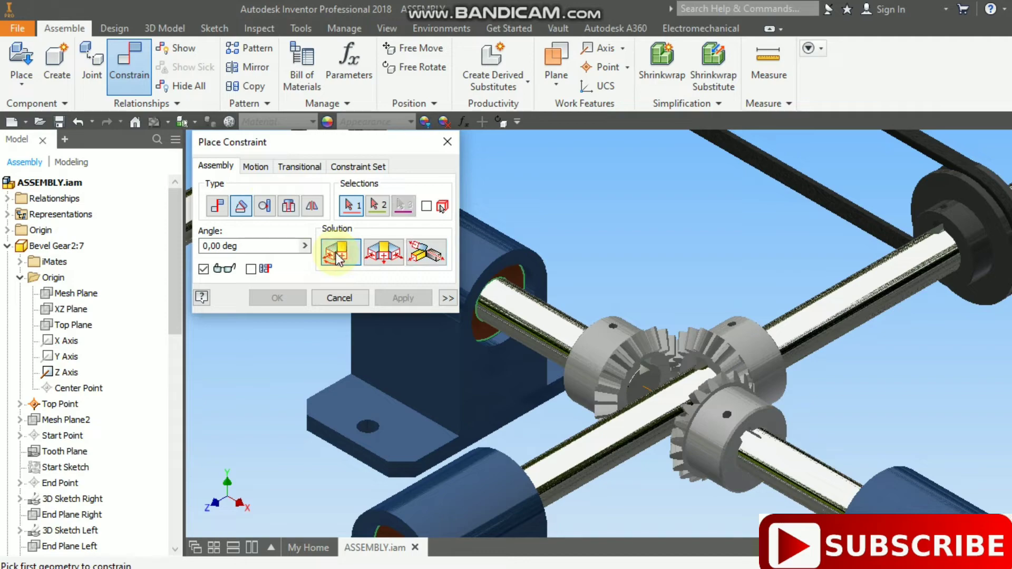
{"action": "left_click", "coordinate": [8, 230]}
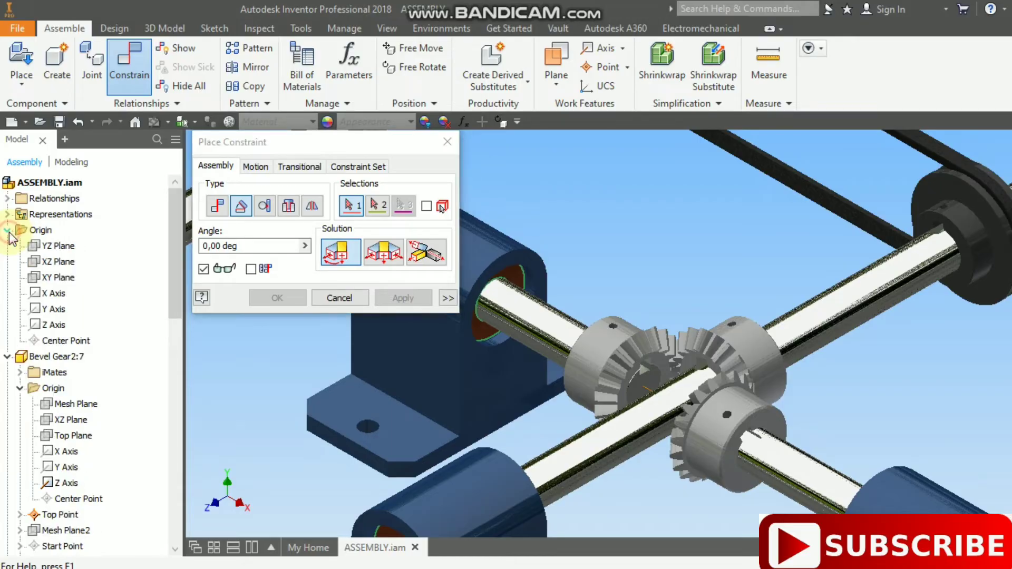
{"action": "left_click", "coordinate": [54, 262]}
{"action": "scroll", "coordinate": [635, 364], "scroll_direction": "down", "scroll_amount": 2}
{"action": "scroll", "coordinate": [634, 361], "scroll_direction": "down", "scroll_amount": 4}
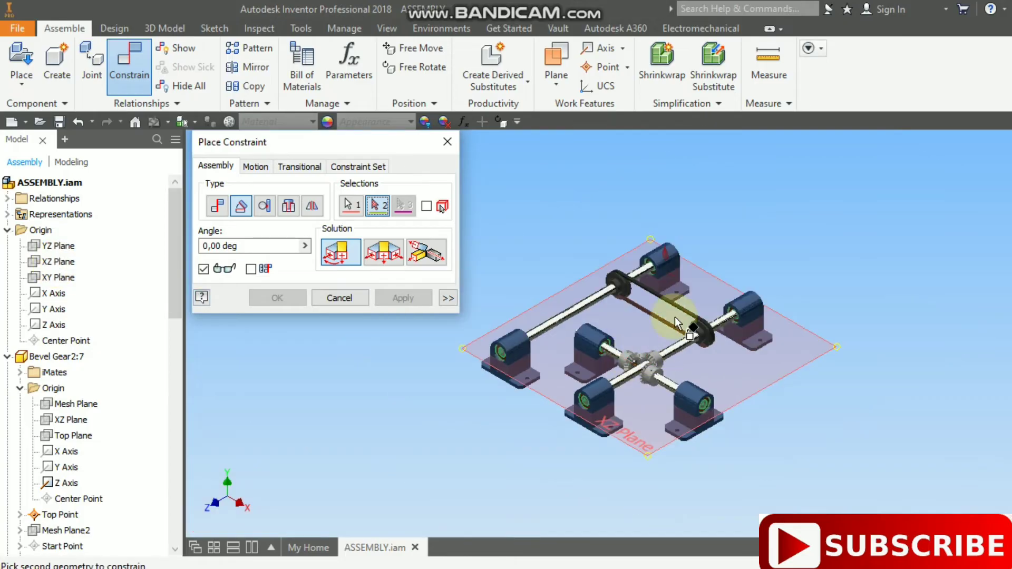
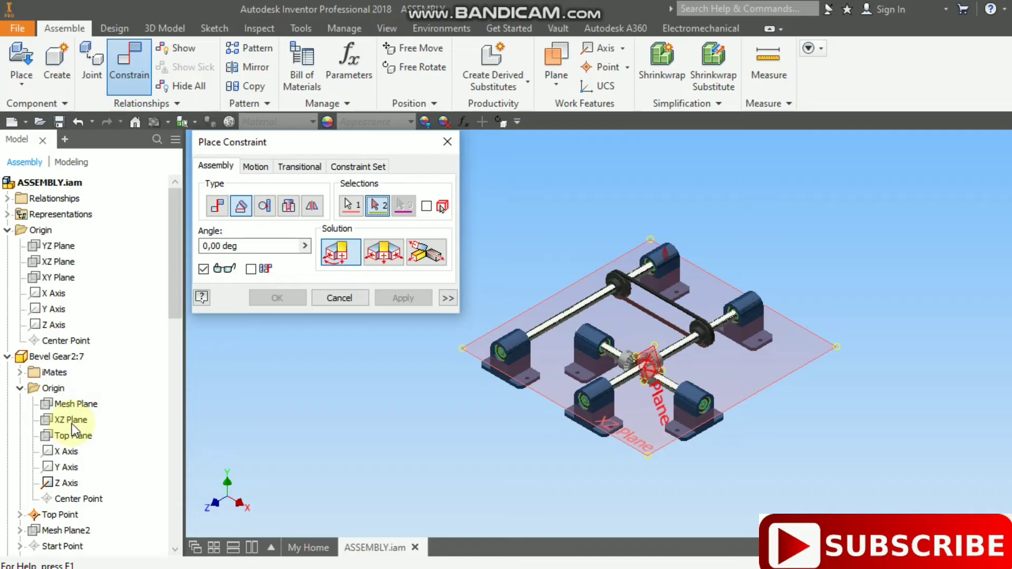
{"action": "scroll", "coordinate": [677, 347], "scroll_direction": "up", "scroll_amount": 5}
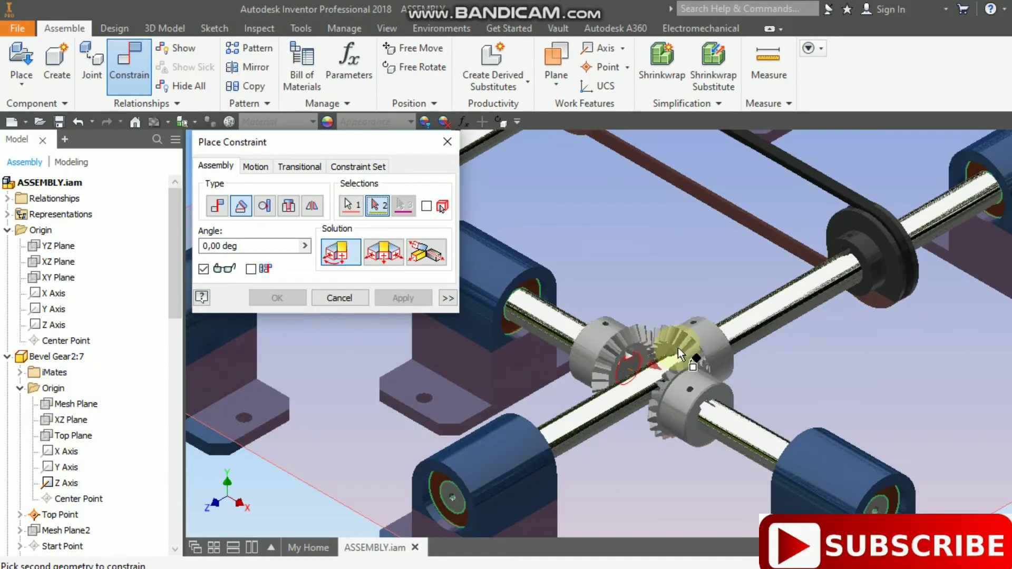
{"action": "left_click", "coordinate": [62, 422]}
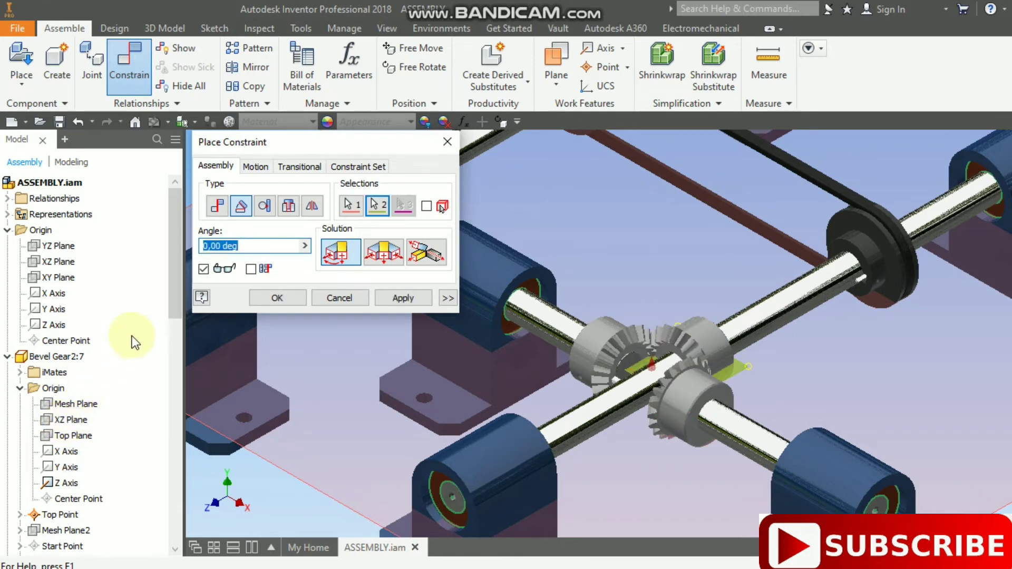
{"action": "left_click", "coordinate": [295, 298]}
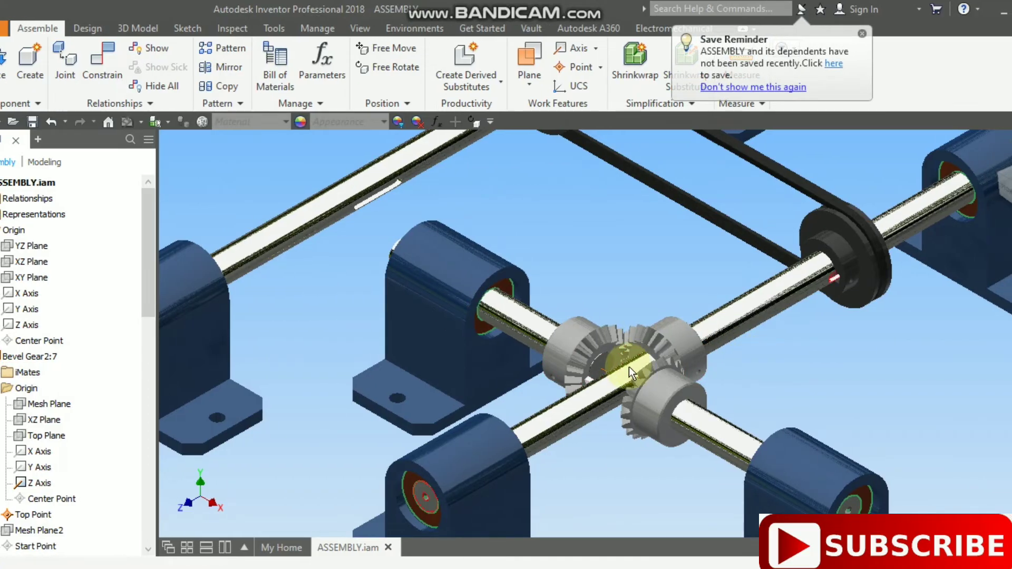
Examine how the teeth of the three bevel gears mesh, viewing them from the front and from the opposite isometric side
{"action": "scroll", "coordinate": [655, 366], "scroll_direction": "down", "scroll_amount": 5}
{"action": "scroll", "coordinate": [638, 337], "scroll_direction": "up", "scroll_amount": 2}
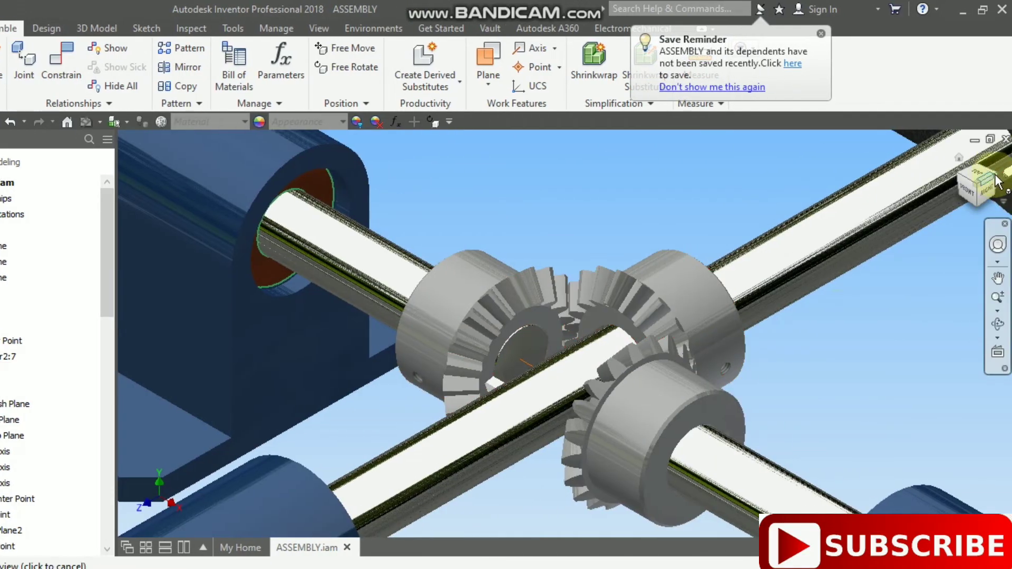
{"action": "scroll", "coordinate": [685, 334], "scroll_direction": "down", "scroll_amount": 4}
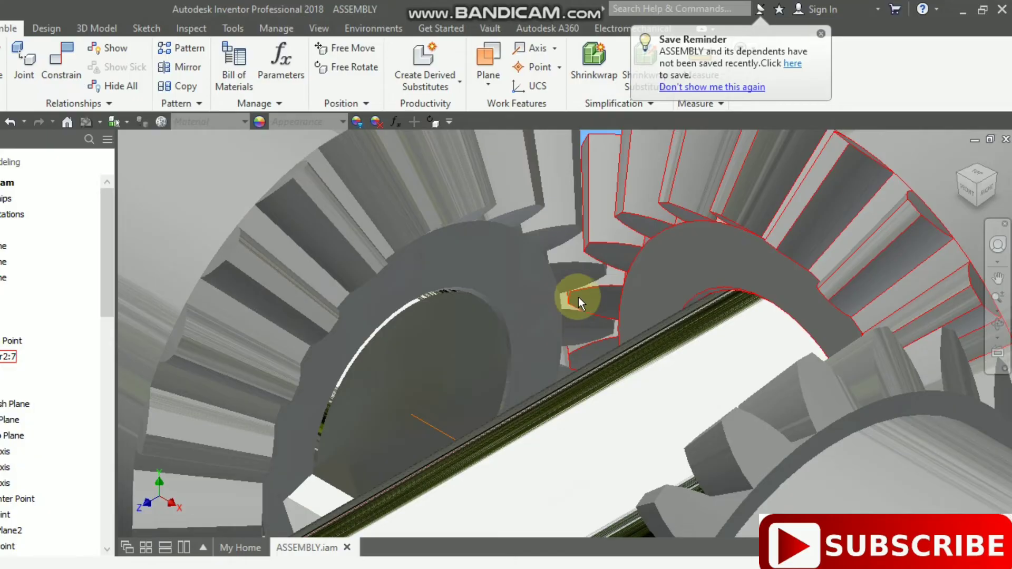
{"action": "scroll", "coordinate": [574, 298], "scroll_direction": "down", "scroll_amount": 4}
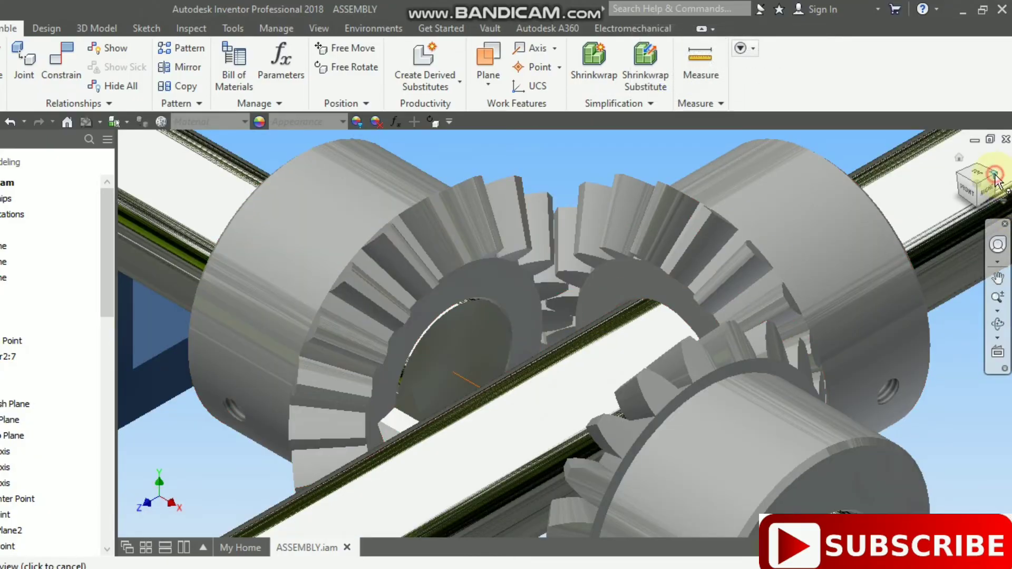
{"action": "left_click", "coordinate": [996, 179]}
{"action": "scroll", "coordinate": [516, 335], "scroll_direction": "up", "scroll_amount": 6}
{"action": "scroll", "coordinate": [580, 327], "scroll_direction": "up", "scroll_amount": 2}
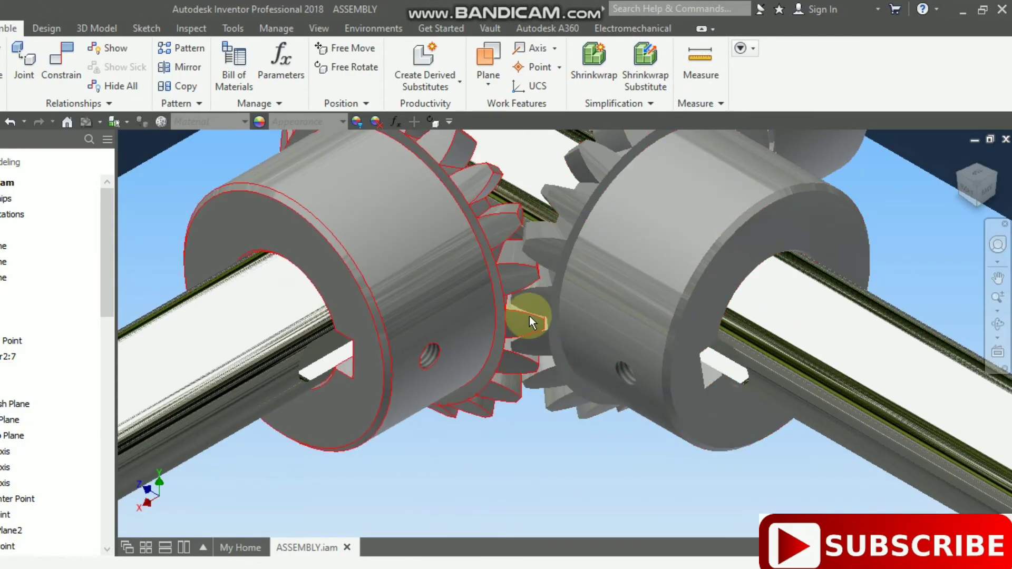
{"action": "scroll", "coordinate": [529, 315], "scroll_direction": "down", "scroll_amount": 2}
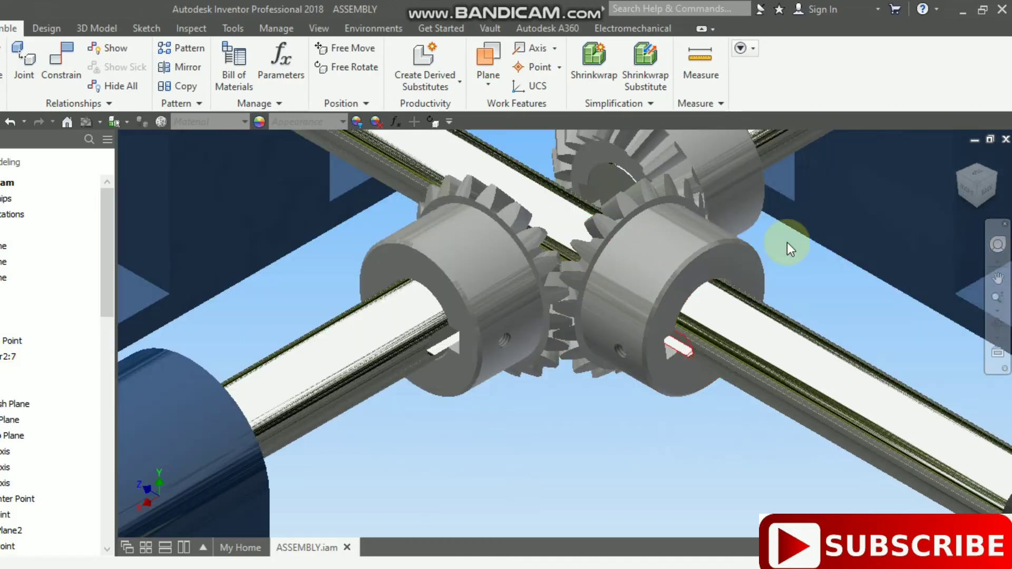
{"action": "left_click", "coordinate": [961, 178]}
{"action": "scroll", "coordinate": [579, 377], "scroll_direction": "up", "scroll_amount": 5}
{"action": "left_click", "coordinate": [542, 435]}
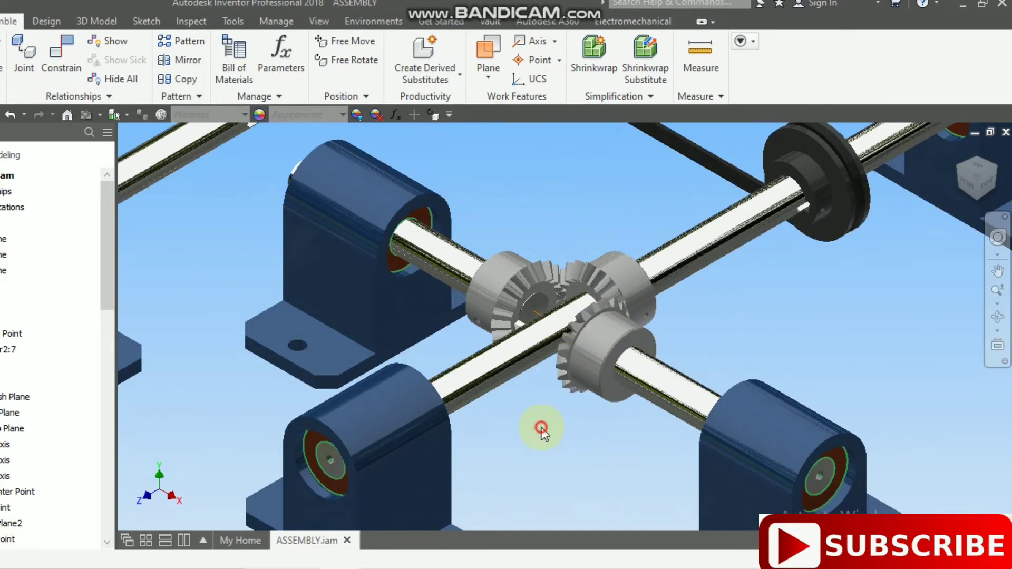
Rename the Angle:3 constraint of Bevel Gear2:7 to Drive gear in the model tree
{"action": "scroll", "coordinate": [58, 387], "scroll_direction": "down", "scroll_amount": 5}
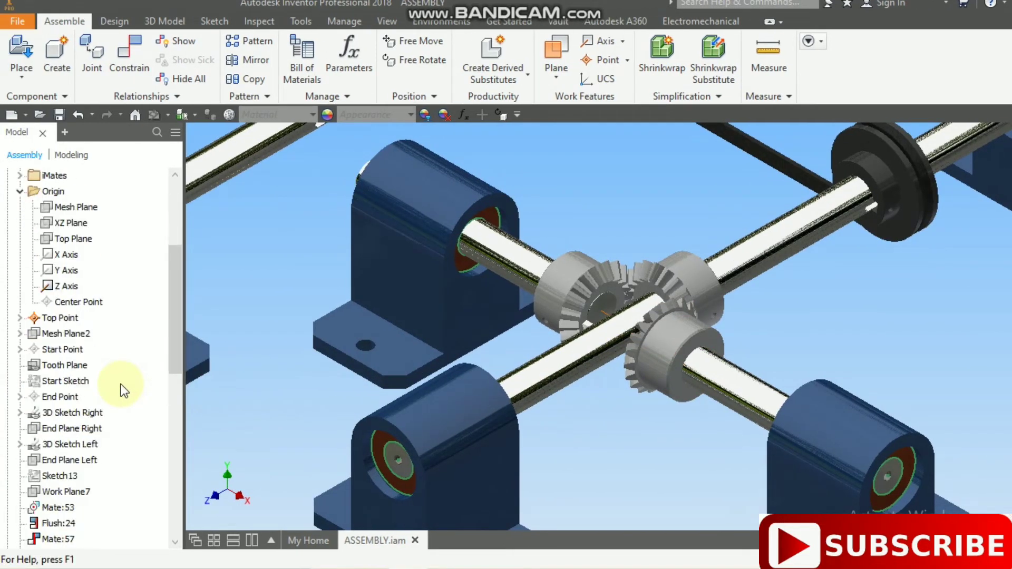
{"action": "scroll", "coordinate": [121, 387], "scroll_direction": "down", "scroll_amount": 2}
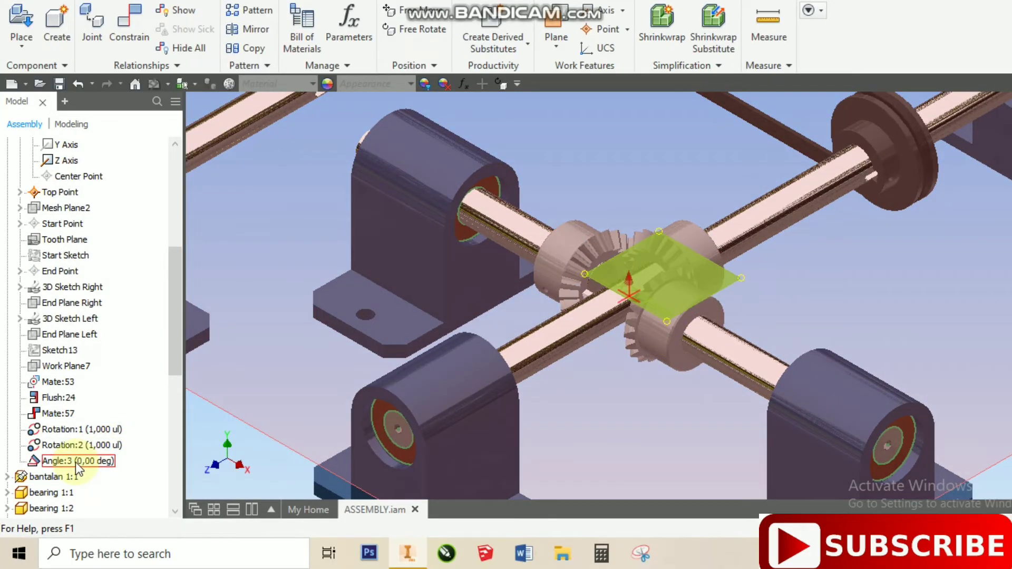
{"action": "left_click", "coordinate": [75, 463]}
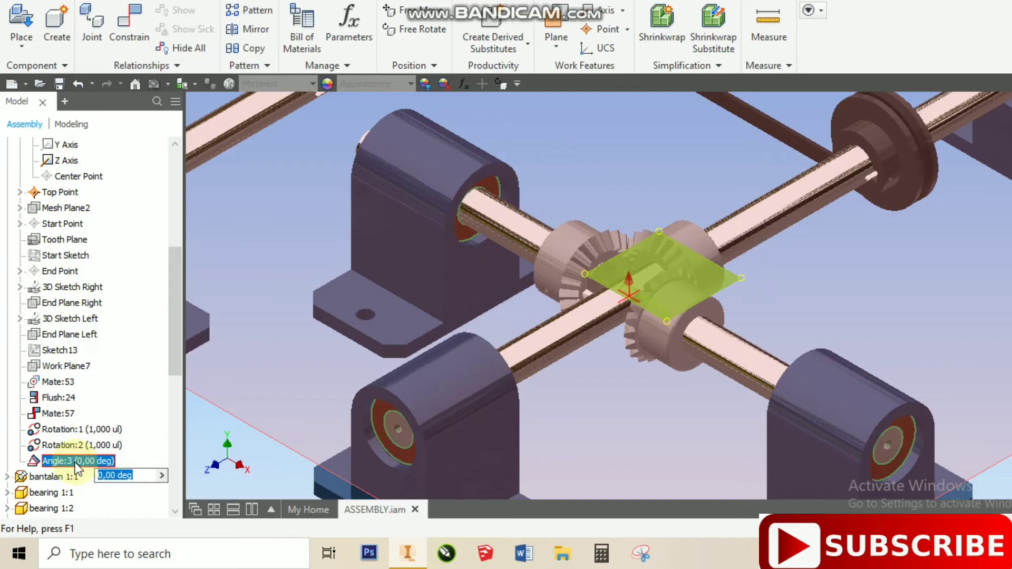
{"action": "right_click", "coordinate": [64, 460]}
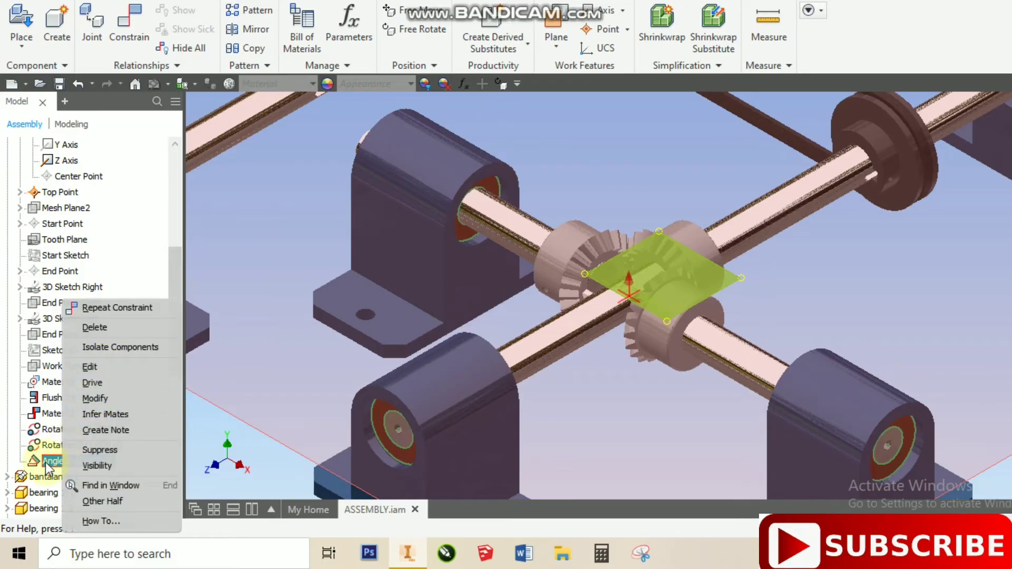
{"action": "left_click", "coordinate": [50, 462]}
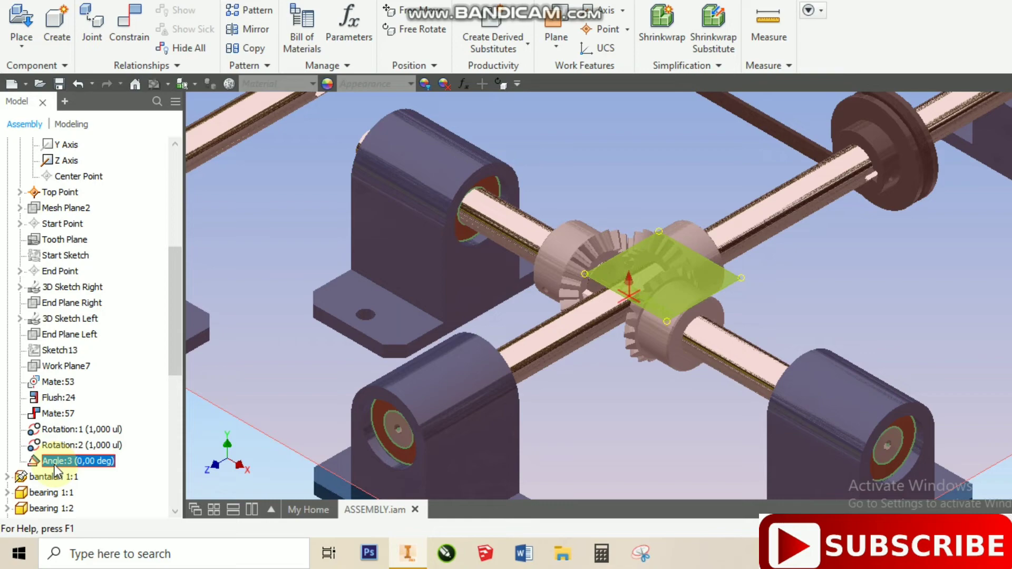
{"action": "left_click", "coordinate": [55, 464]}
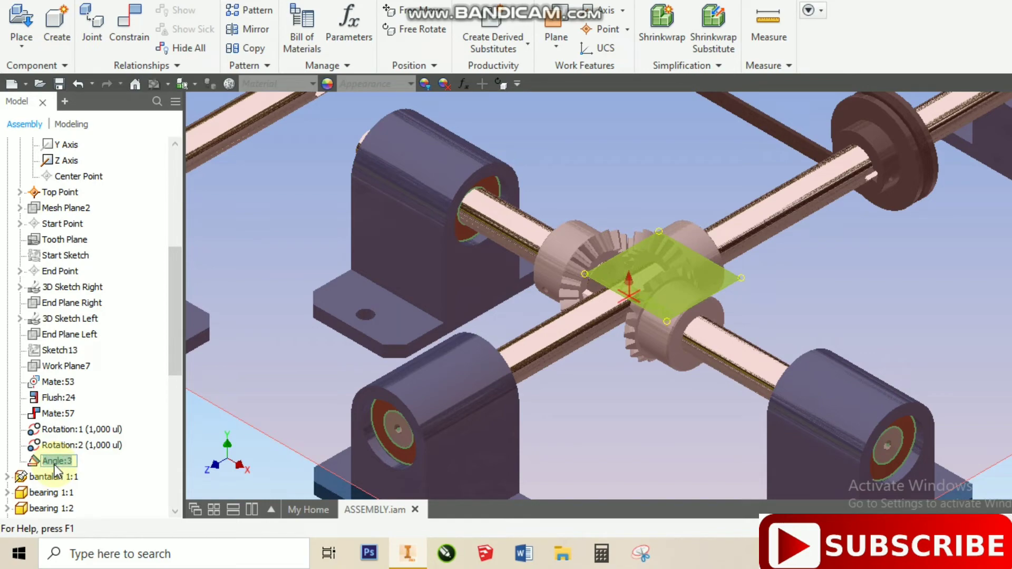
{"action": "type", "text": "Drive gear"}
{"action": "key", "text": "Return"}
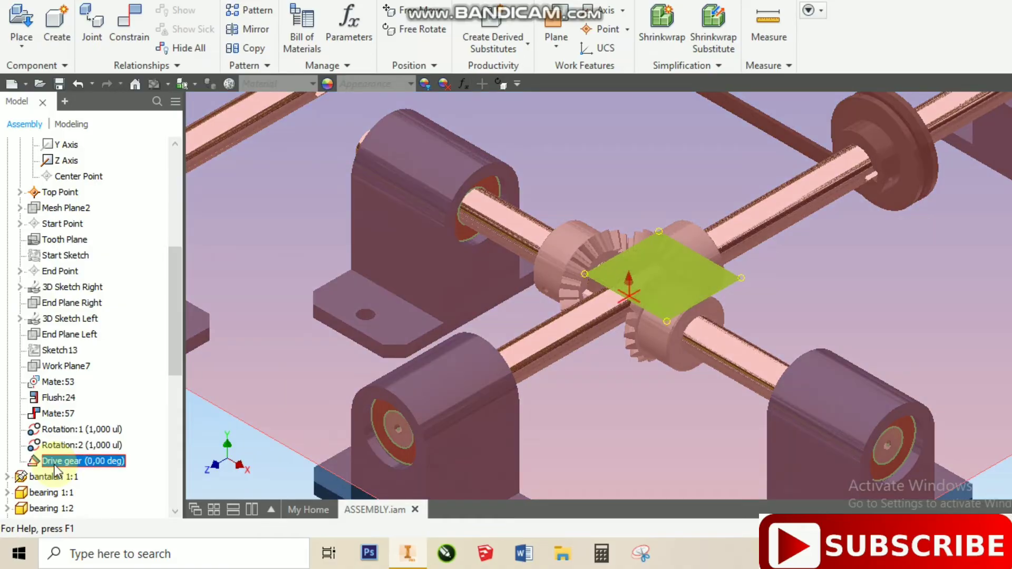
Drive the Drive gear constraint with its start value set to 3000 and play the motion forward
{"action": "right_click", "coordinate": [78, 456]}
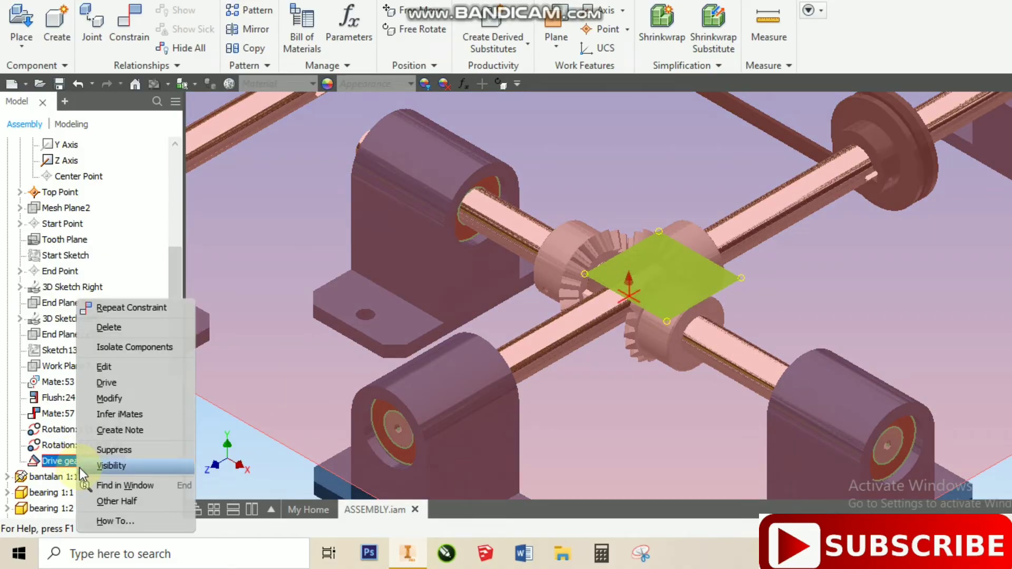
{"action": "left_click", "coordinate": [132, 382]}
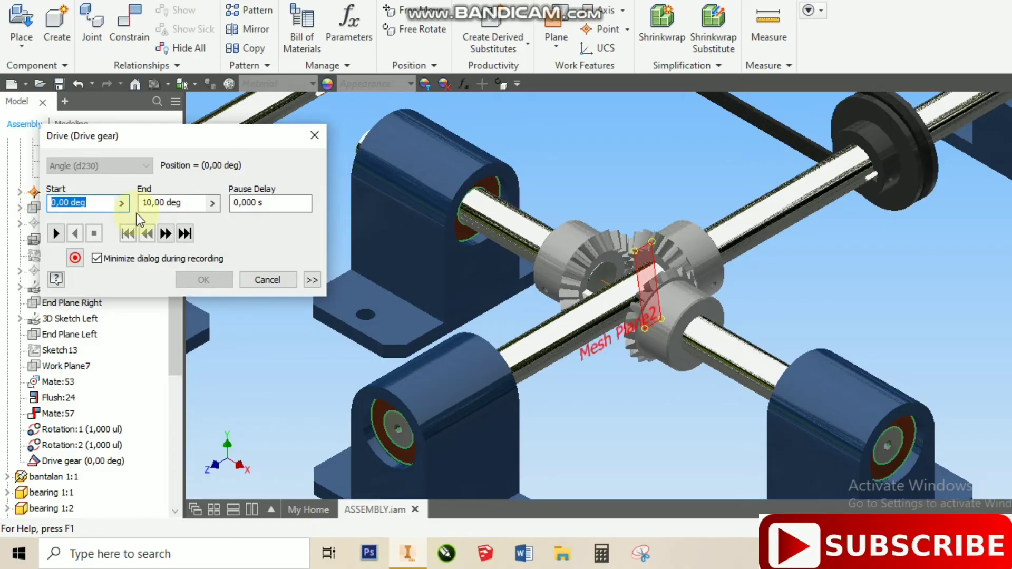
{"action": "type", "text": "3000"}
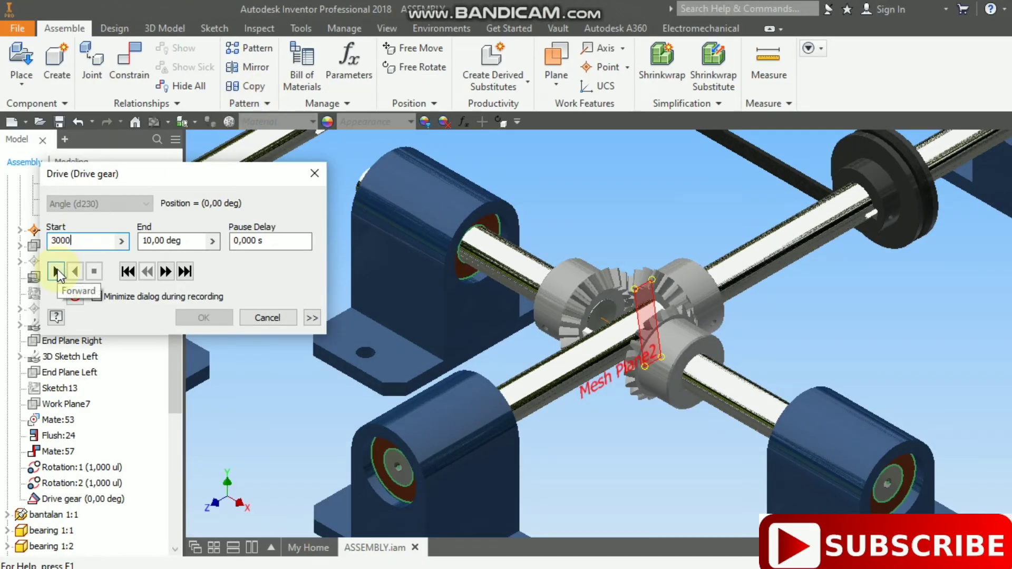
{"action": "left_click", "coordinate": [56, 271]}
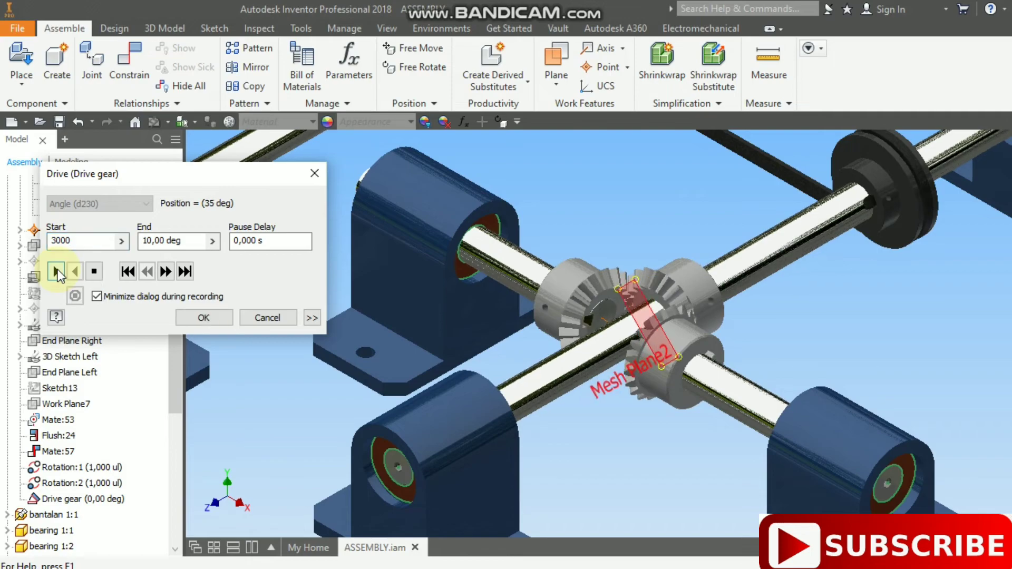
Examine how the teeth of the three bevel gears mesh while the forward motion plays
{"action": "scroll", "coordinate": [691, 354], "scroll_direction": "down", "scroll_amount": 6}
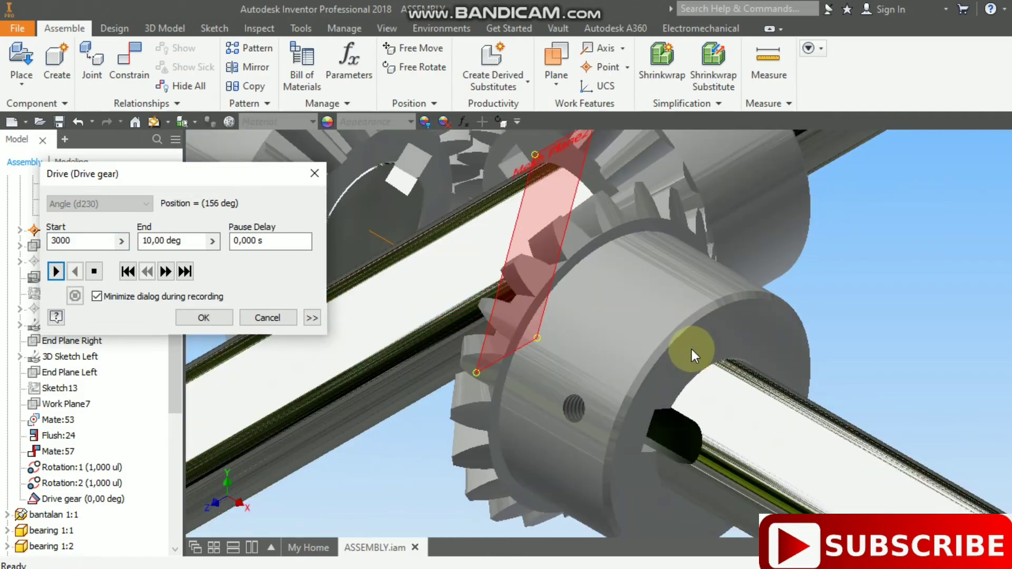
{"action": "scroll", "coordinate": [692, 347], "scroll_direction": "up", "scroll_amount": 5}
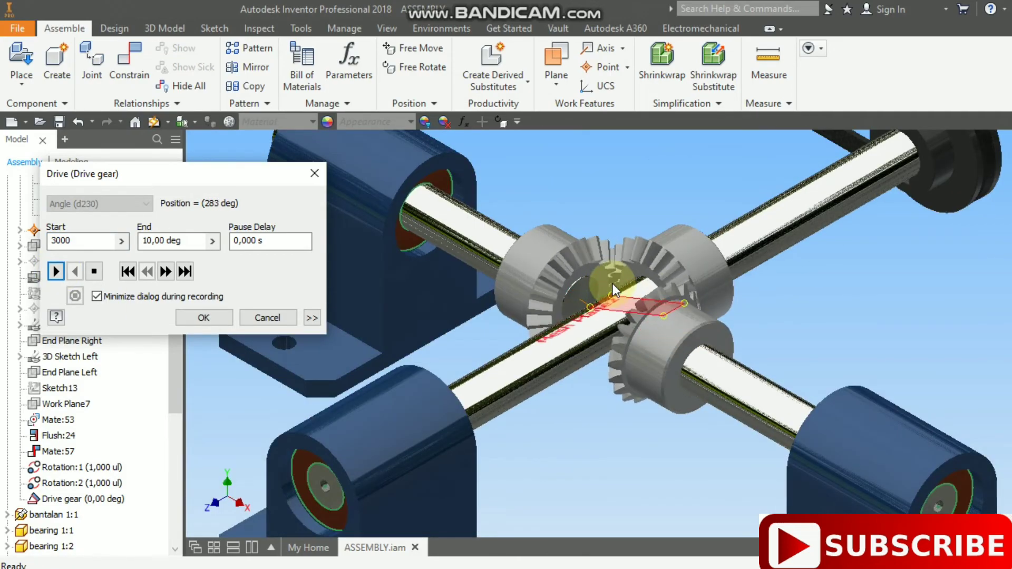
{"action": "scroll", "coordinate": [659, 263], "scroll_direction": "down", "scroll_amount": 4}
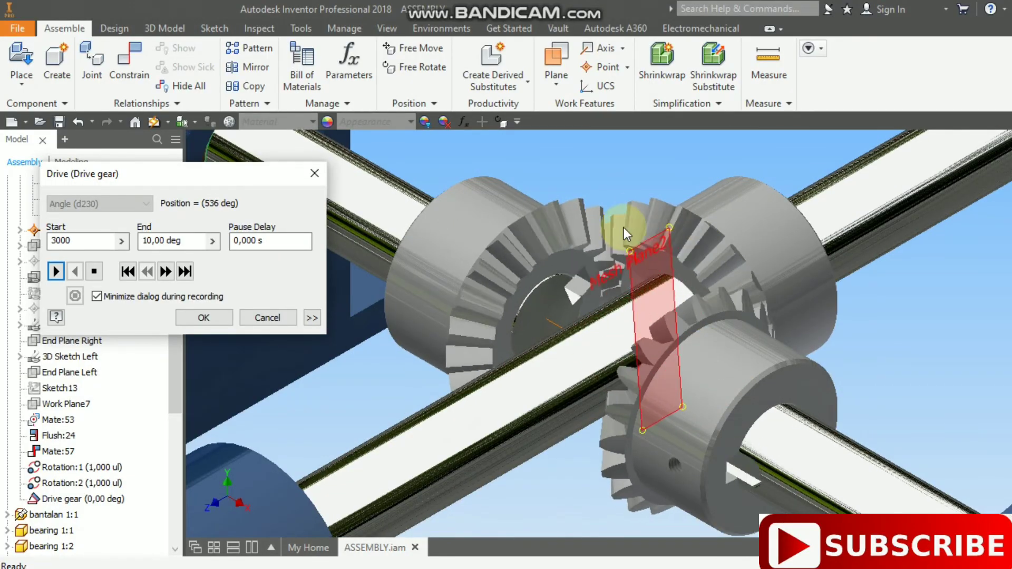
{"action": "scroll", "coordinate": [624, 227], "scroll_direction": "up", "scroll_amount": 5}
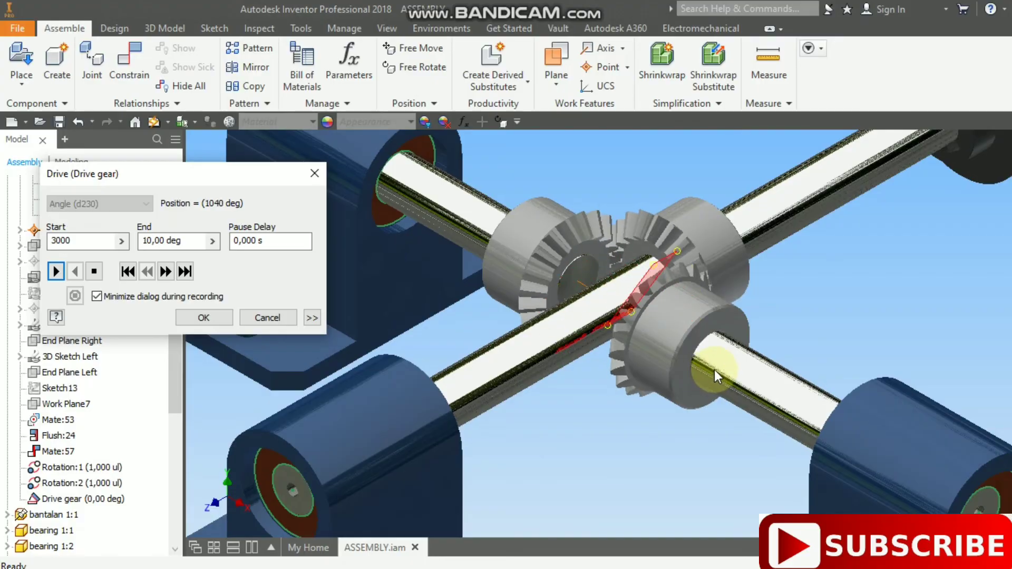
{"action": "scroll", "coordinate": [720, 355], "scroll_direction": "down", "scroll_amount": 5}
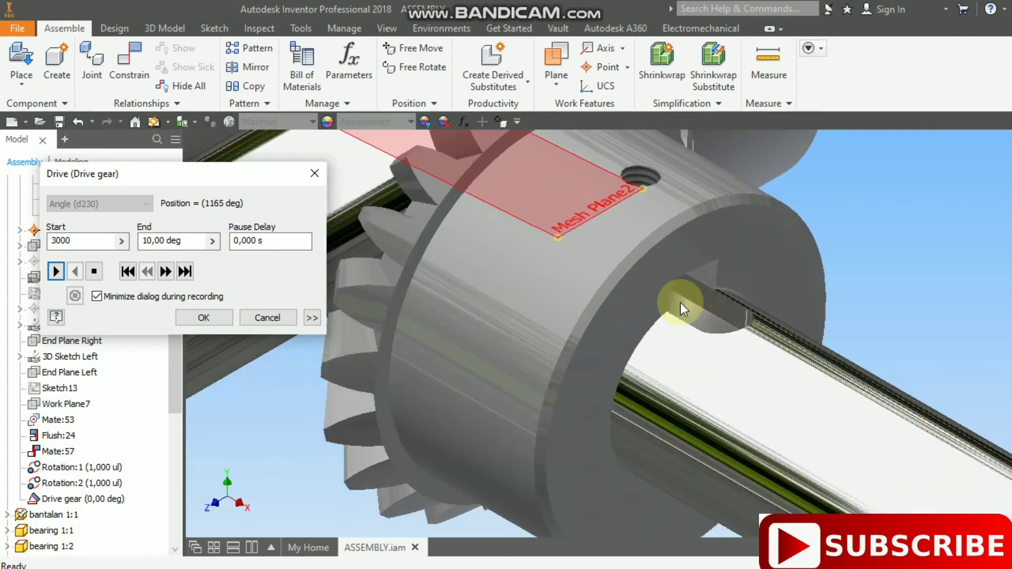
{"action": "scroll", "coordinate": [662, 336], "scroll_direction": "up", "scroll_amount": 4}
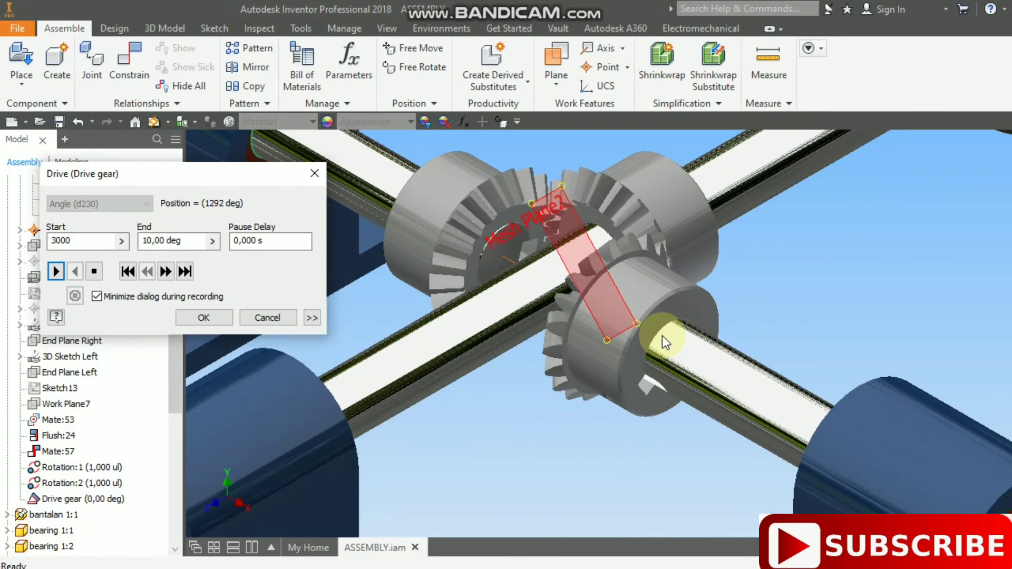
{"action": "scroll", "coordinate": [526, 293], "scroll_direction": "up", "scroll_amount": 5}
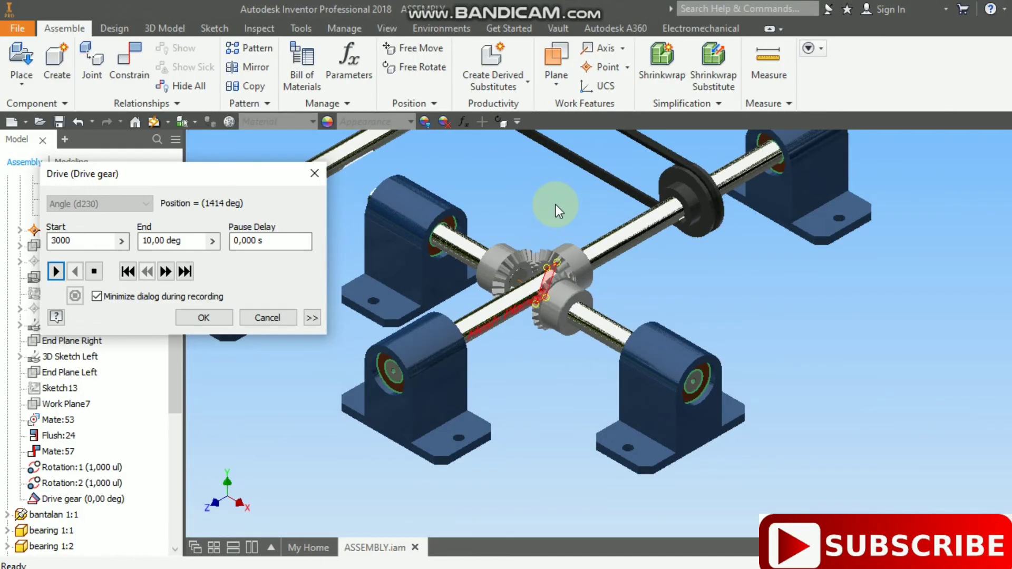
Examine both pulleys, the belt and the keyed shafts up close while the forward motion plays
{"action": "middle_click_drag", "start_coordinate": [555, 205], "coordinate": [481, 321]}
{"action": "scroll", "coordinate": [606, 324], "scroll_direction": "down", "scroll_amount": 5}
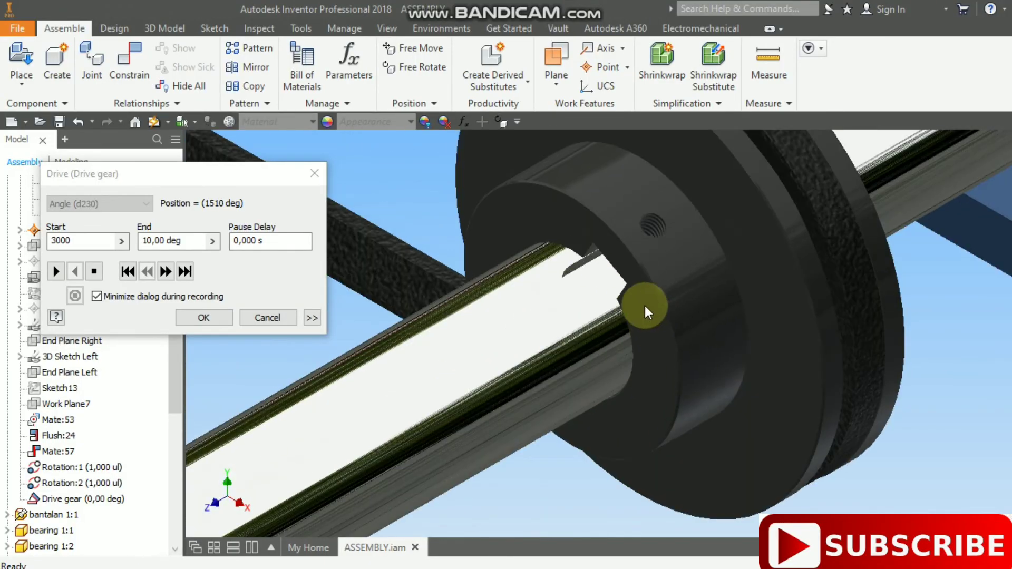
{"action": "scroll", "coordinate": [641, 299], "scroll_direction": "up", "scroll_amount": 5}
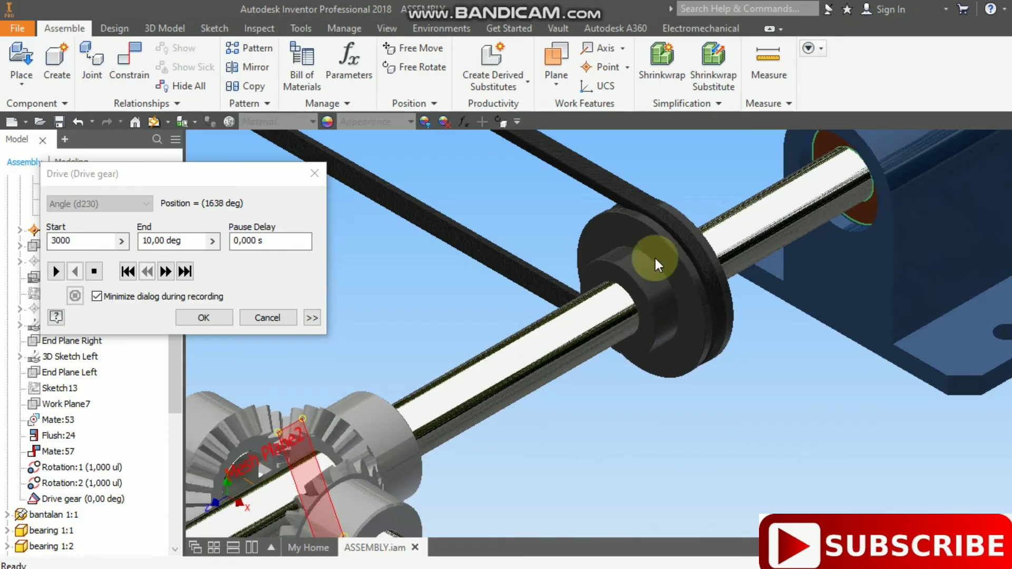
{"action": "scroll", "coordinate": [688, 214], "scroll_direction": "down", "scroll_amount": 5}
{"action": "scroll", "coordinate": [704, 252], "scroll_direction": "up", "scroll_amount": 4}
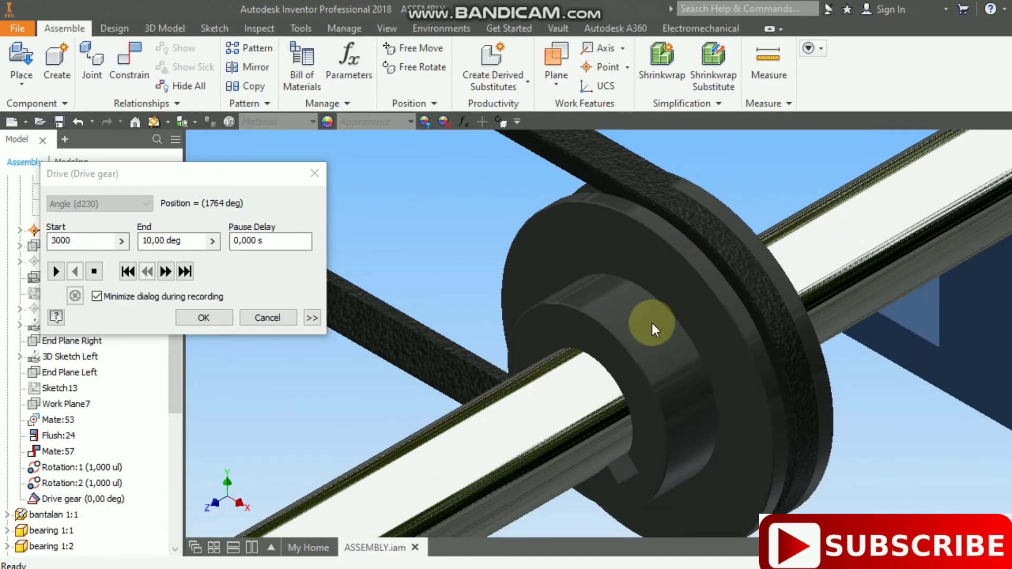
{"action": "scroll", "coordinate": [573, 384], "scroll_direction": "up", "scroll_amount": 5}
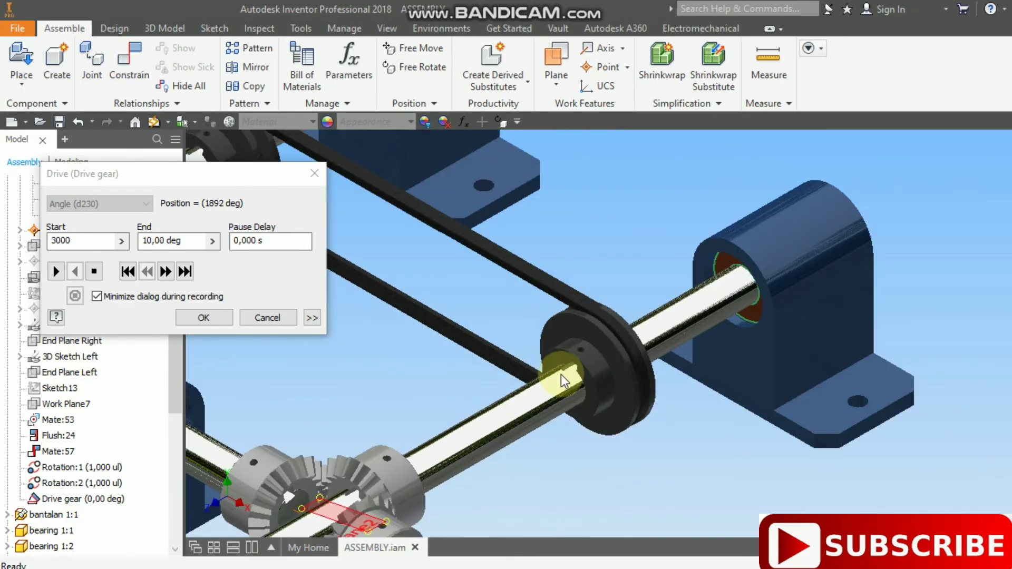
{"action": "middle_click_drag", "start_coordinate": [543, 425], "coordinate": [734, 413]}
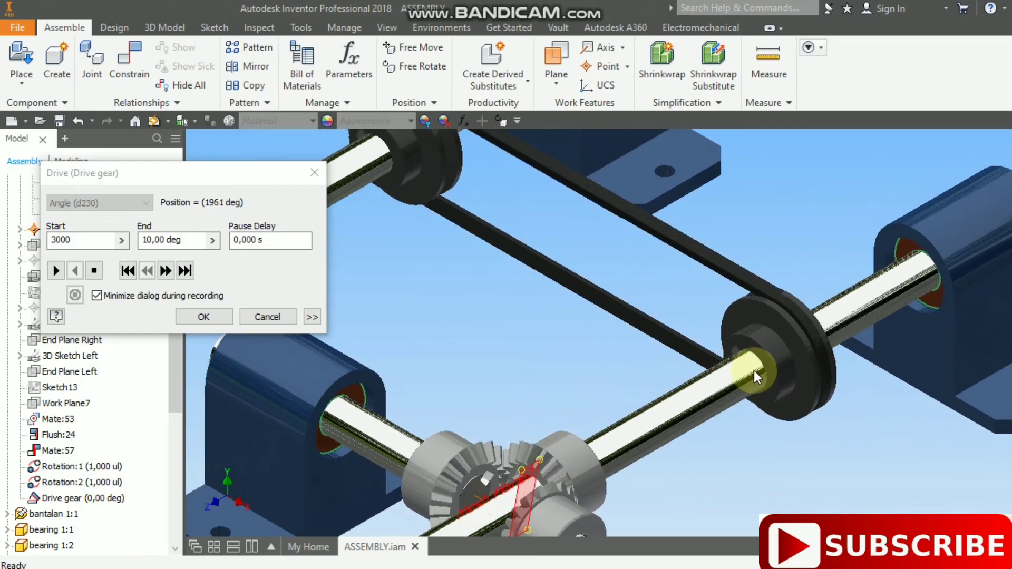
{"action": "scroll", "coordinate": [754, 371], "scroll_direction": "down", "scroll_amount": 5}
{"action": "scroll", "coordinate": [754, 371], "scroll_direction": "up", "scroll_amount": 5}
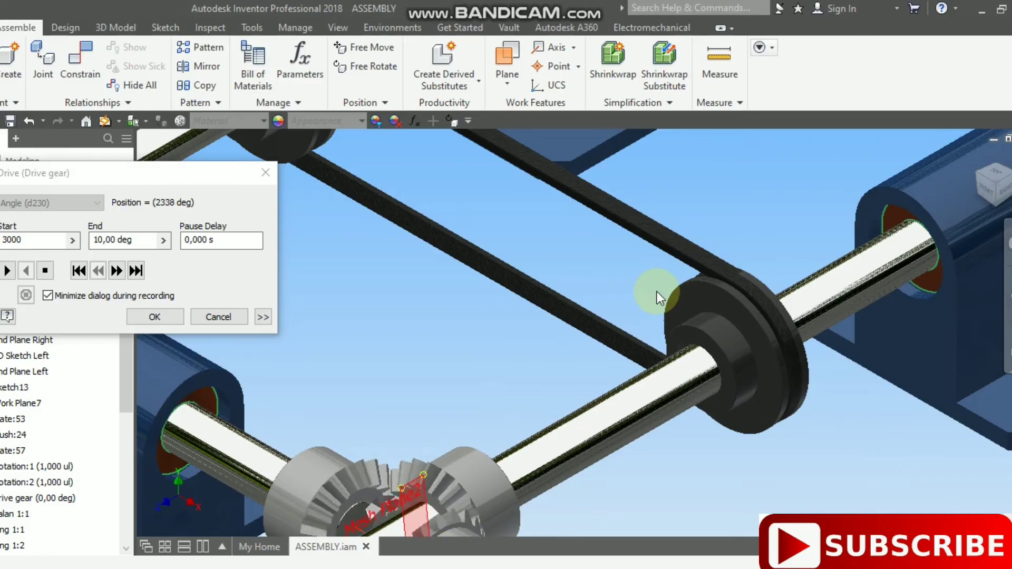
{"action": "middle_click_drag", "start_coordinate": [387, 145], "coordinate": [650, 348]}
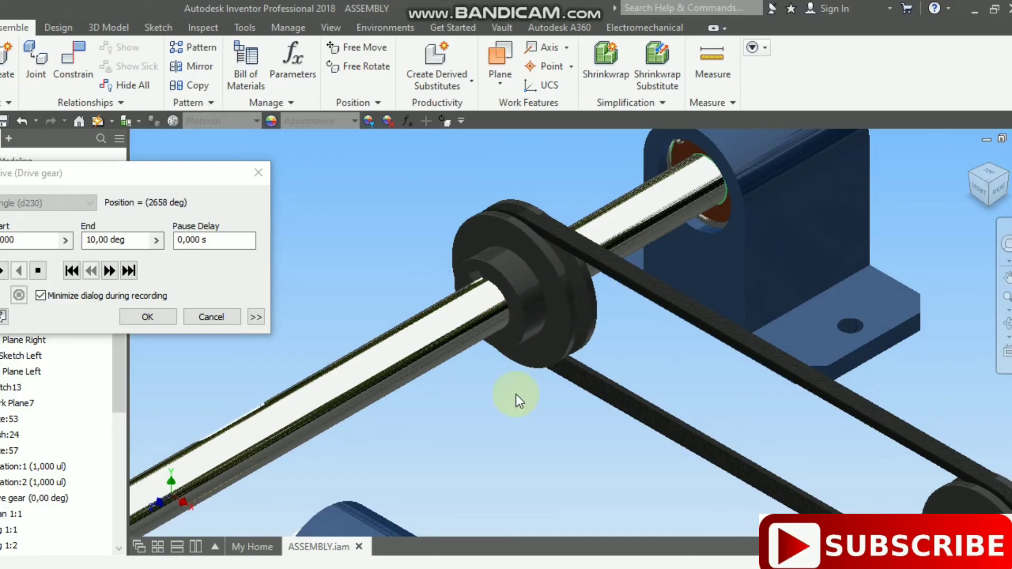
{"action": "middle_click_drag", "start_coordinate": [516, 395], "coordinate": [685, 282]}
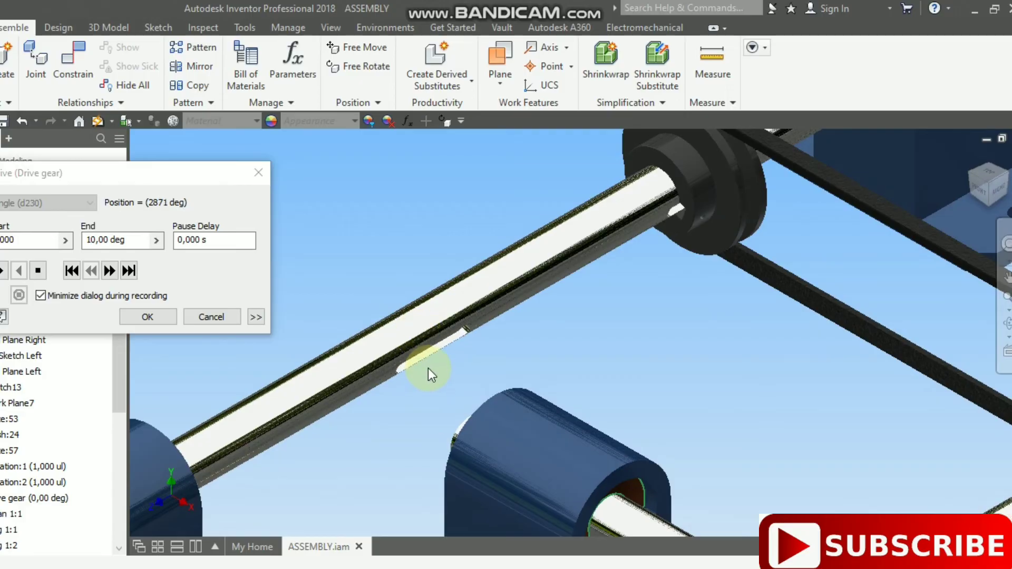
{"action": "scroll", "coordinate": [431, 313], "scroll_direction": "down", "scroll_amount": 5}
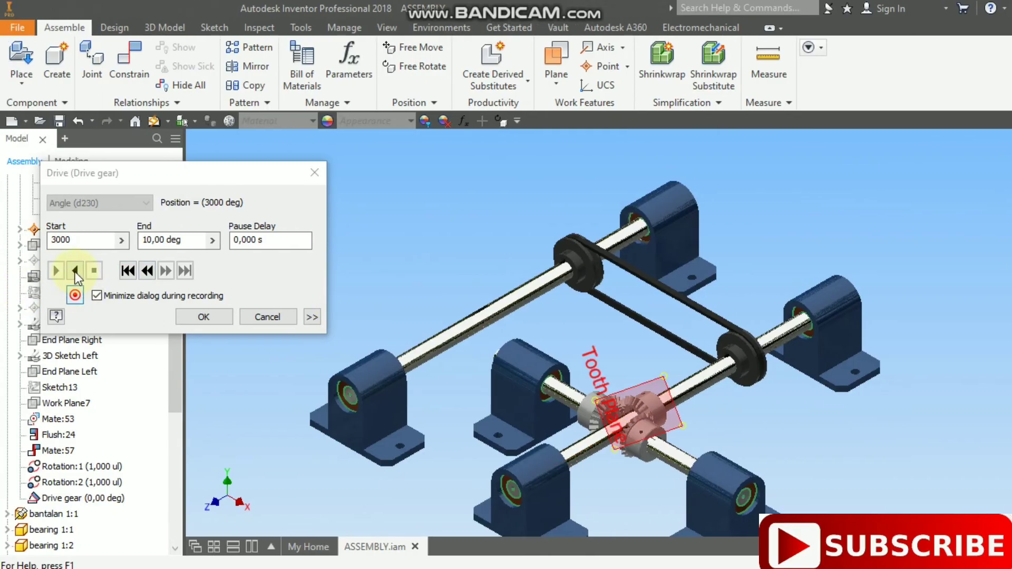
Play the Drive gear motion in reverse and examine the shafts, pulleys, belt and bevel gears as they turn
{"action": "left_click", "coordinate": [74, 270]}
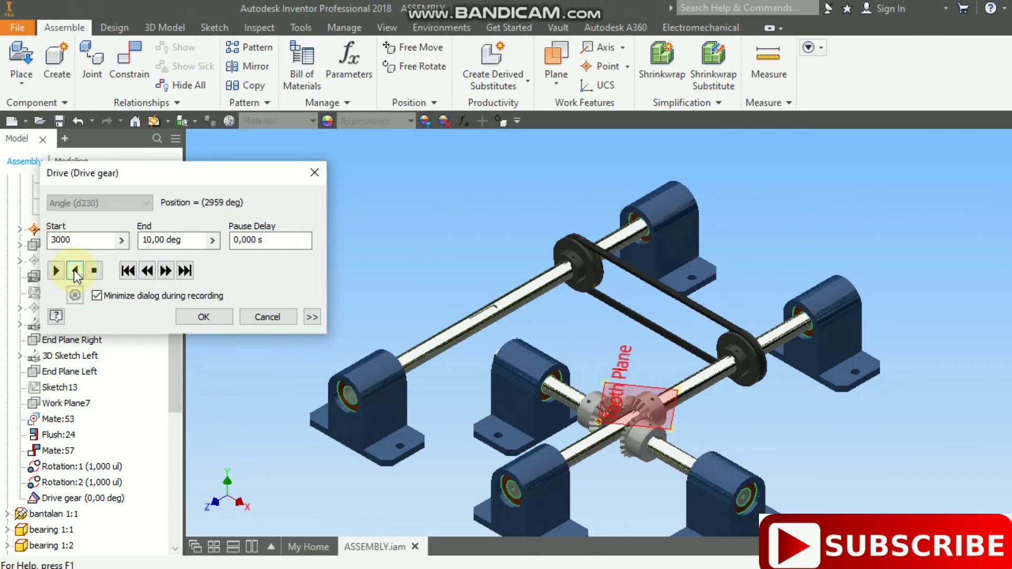
{"action": "scroll", "coordinate": [509, 341], "scroll_direction": "up", "scroll_amount": 4}
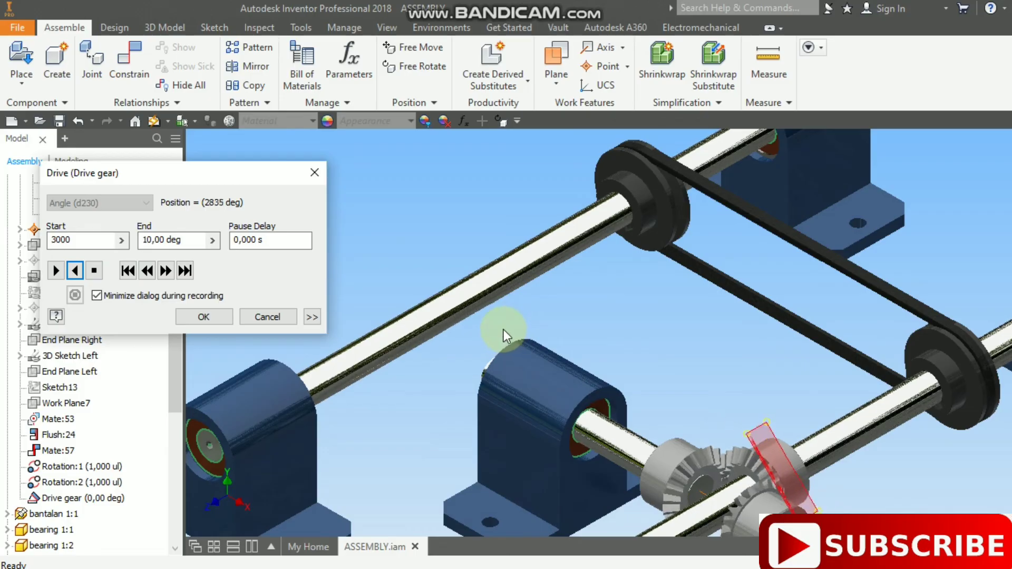
{"action": "scroll", "coordinate": [501, 328], "scroll_direction": "down", "scroll_amount": 5}
{"action": "scroll", "coordinate": [489, 326], "scroll_direction": "up", "scroll_amount": 6}
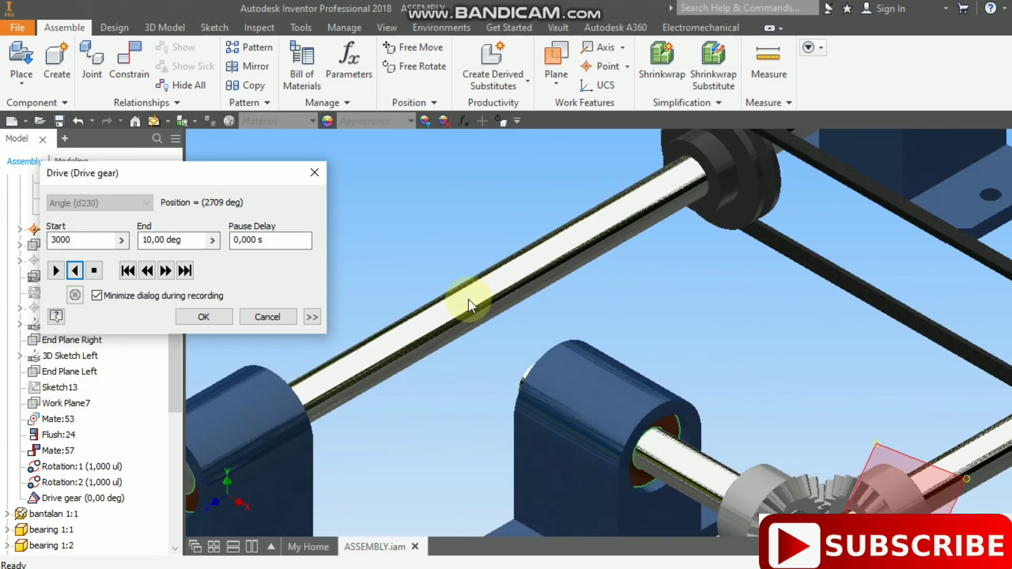
{"action": "scroll", "coordinate": [463, 293], "scroll_direction": "down", "scroll_amount": 5}
{"action": "scroll", "coordinate": [473, 285], "scroll_direction": "up", "scroll_amount": 4}
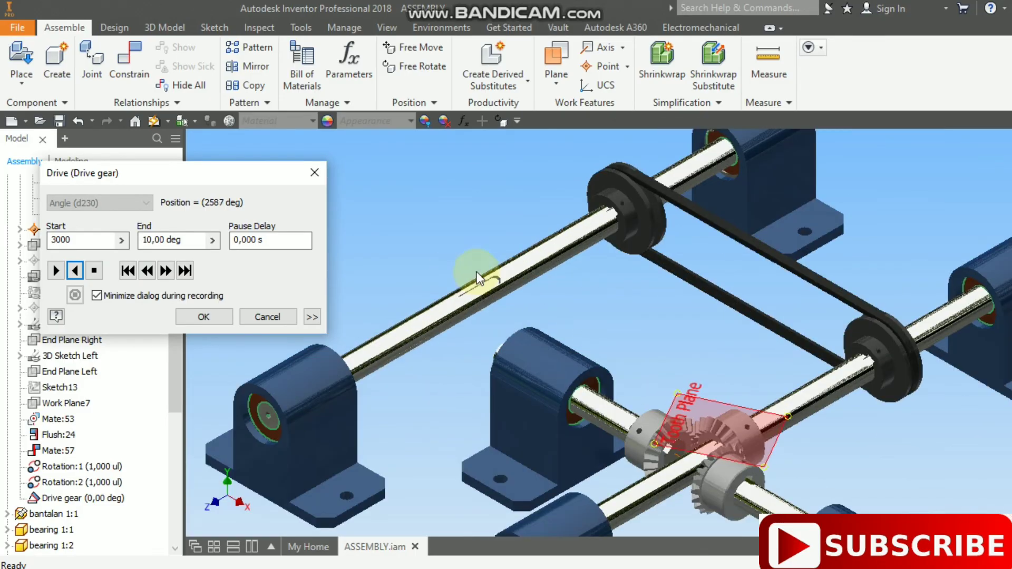
{"action": "scroll", "coordinate": [486, 284], "scroll_direction": "down", "scroll_amount": 5}
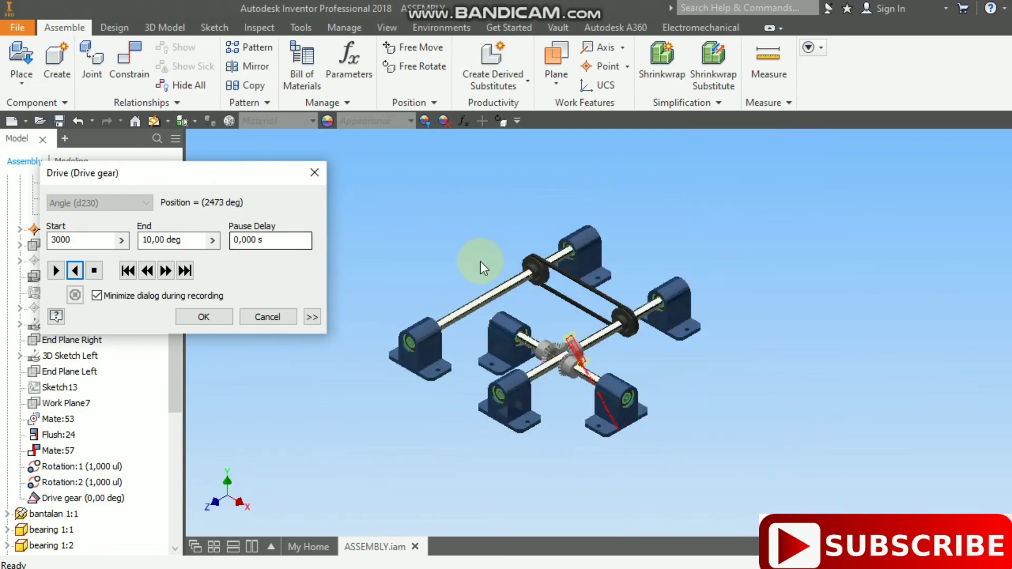
{"action": "scroll", "coordinate": [519, 290], "scroll_direction": "up", "scroll_amount": 3}
{"action": "scroll", "coordinate": [451, 299], "scroll_direction": "up", "scroll_amount": 2}
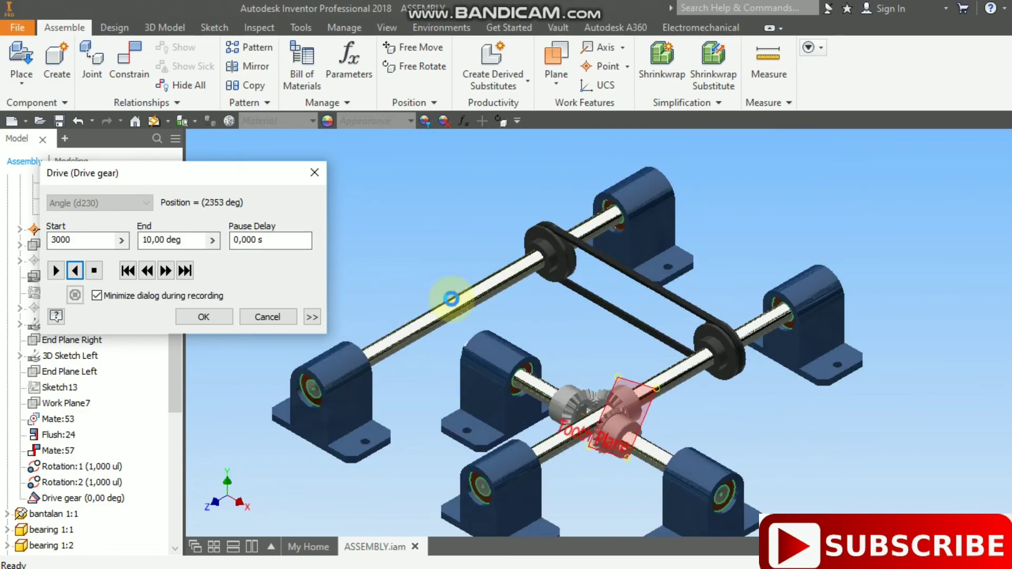
{"action": "scroll", "coordinate": [548, 246], "scroll_direction": "up", "scroll_amount": 4}
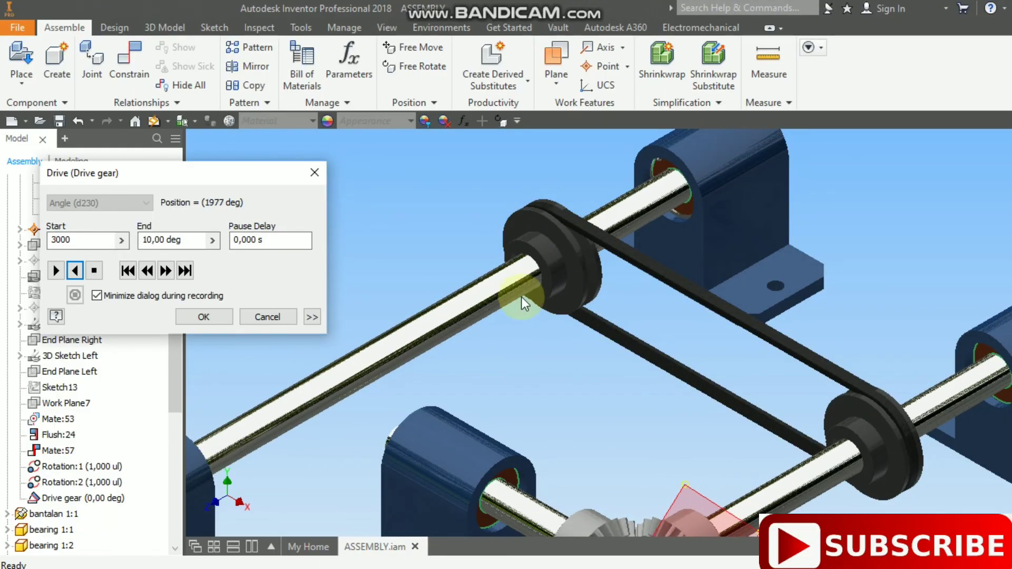
{"action": "scroll", "coordinate": [622, 235], "scroll_direction": "down", "scroll_amount": 5}
{"action": "scroll", "coordinate": [706, 295], "scroll_direction": "up", "scroll_amount": 6}
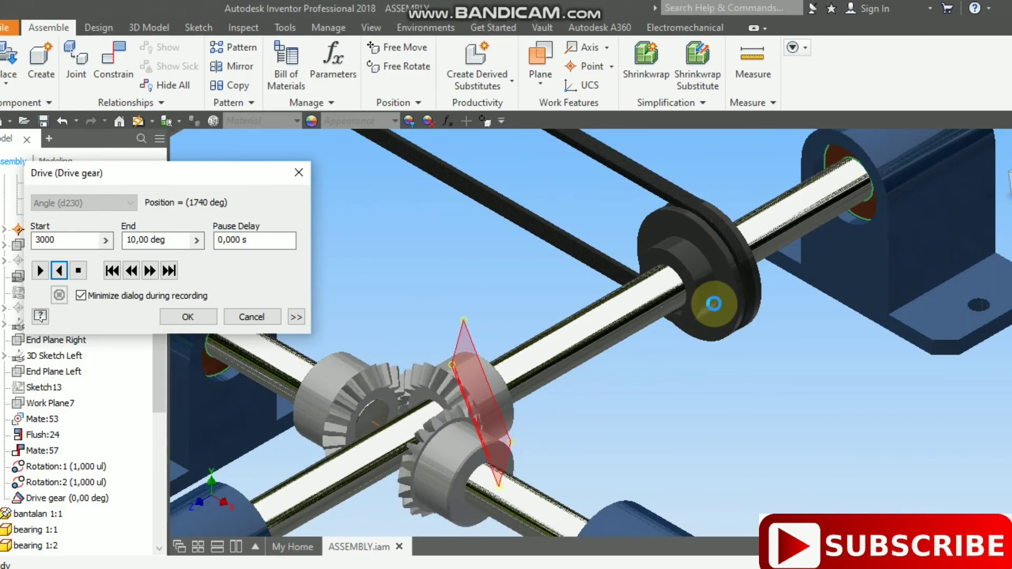
Examine the meshing teeth of the three bevel gears up close while the reverse motion plays
{"action": "scroll", "coordinate": [715, 305], "scroll_direction": "down", "scroll_amount": 5}
{"action": "scroll", "coordinate": [559, 369], "scroll_direction": "up", "scroll_amount": 5}
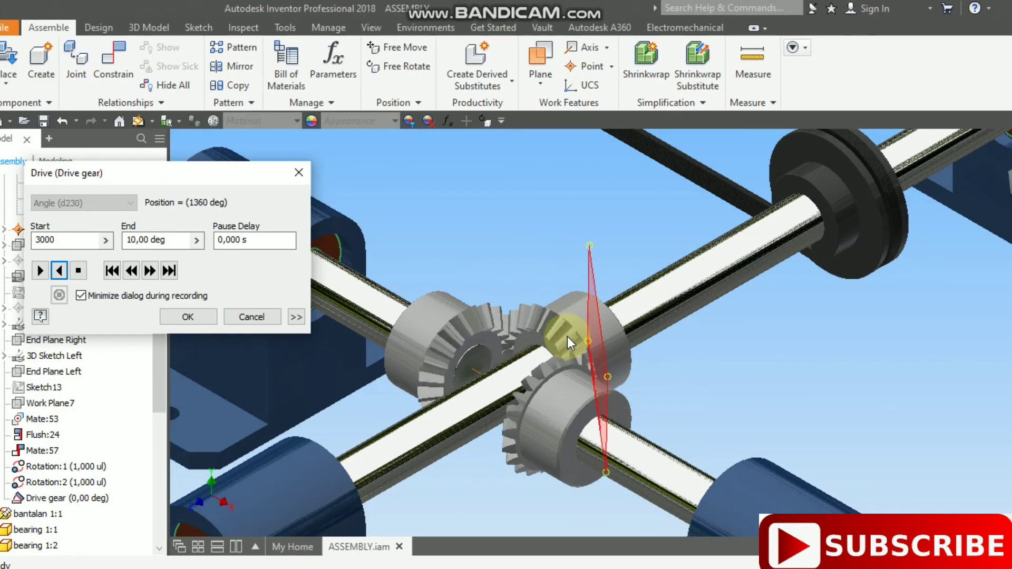
{"action": "scroll", "coordinate": [517, 387], "scroll_direction": "up", "scroll_amount": 3}
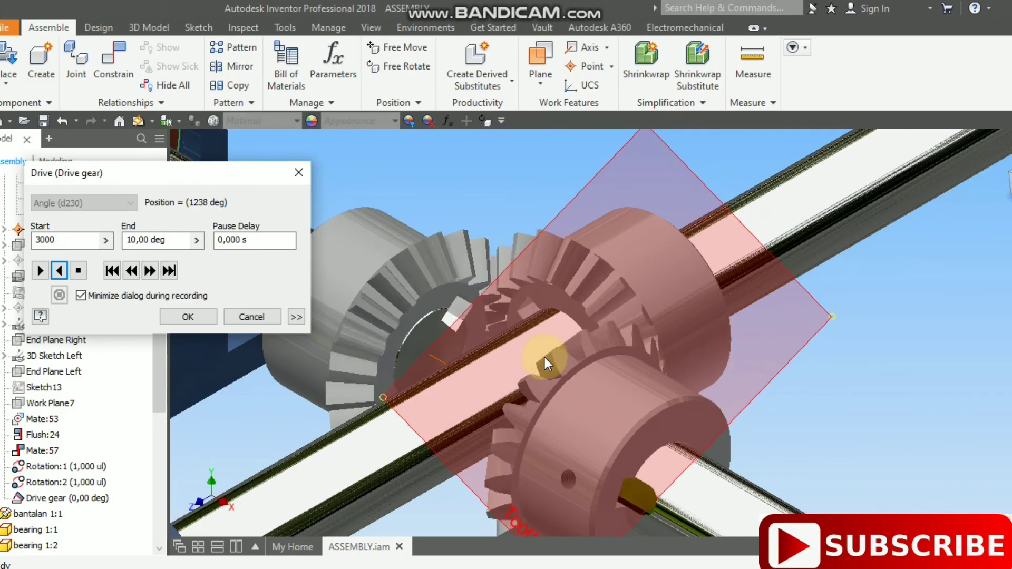
{"action": "middle_click_drag", "start_coordinate": [595, 334], "coordinate": [576, 293]}
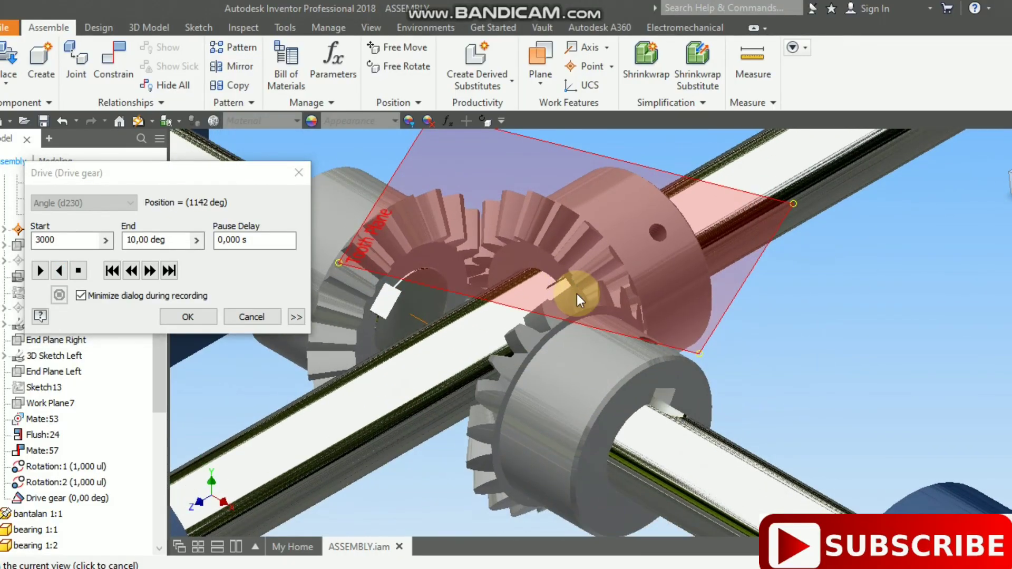
{"action": "scroll", "coordinate": [577, 294], "scroll_direction": "down", "scroll_amount": 3}
{"action": "middle_click_drag", "start_coordinate": [722, 340], "coordinate": [687, 403]}
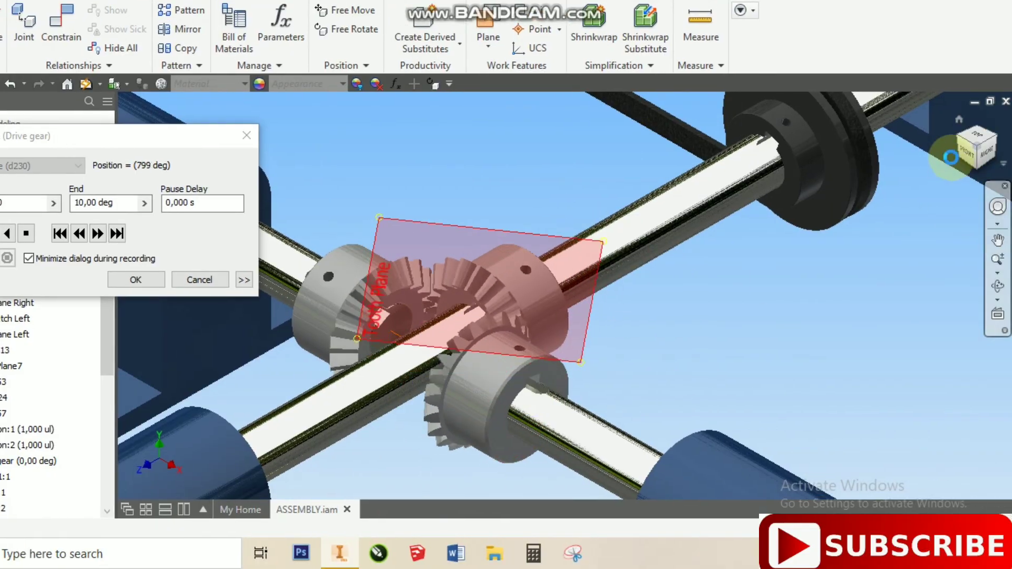
Examine the turning bevel gears from the top-front edge view during the reverse motion and return to the isometric view
{"action": "left_click", "coordinate": [968, 147]}
{"action": "scroll", "coordinate": [603, 325], "scroll_direction": "up", "scroll_amount": 5}
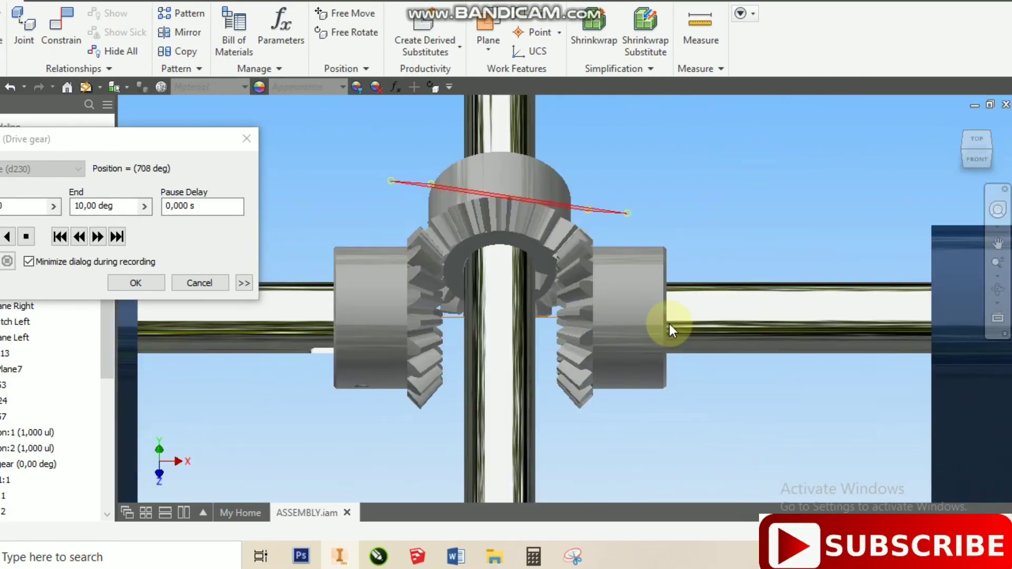
{"action": "scroll", "coordinate": [669, 324], "scroll_direction": "up", "scroll_amount": 6}
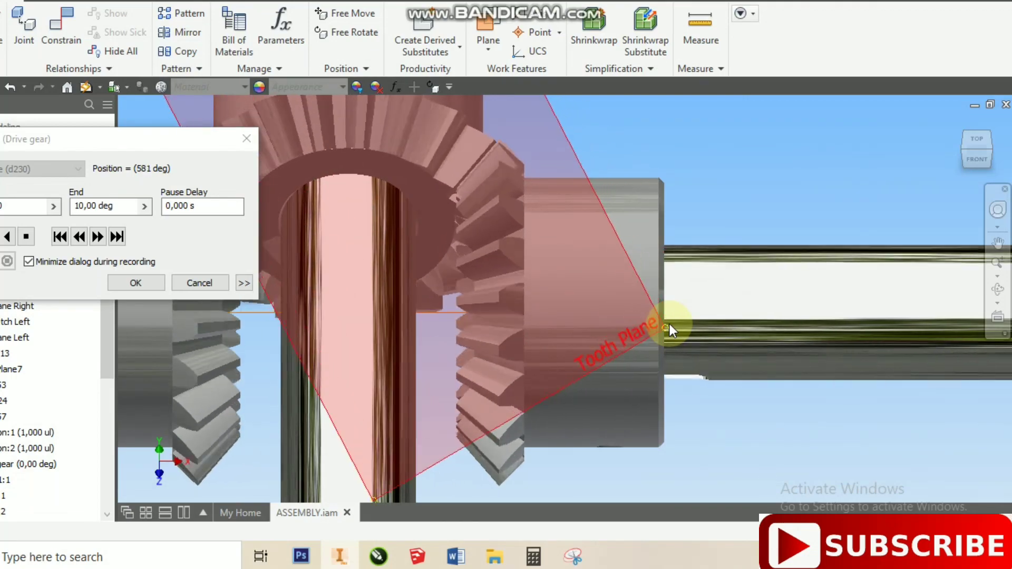
{"action": "scroll", "coordinate": [682, 295], "scroll_direction": "down", "scroll_amount": 4}
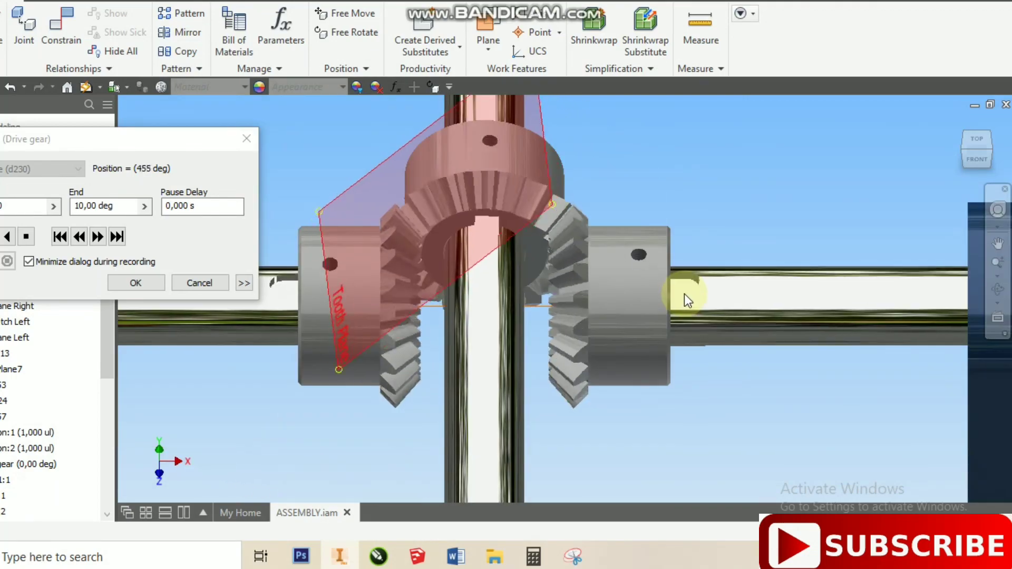
{"action": "scroll", "coordinate": [664, 261], "scroll_direction": "down", "scroll_amount": 4}
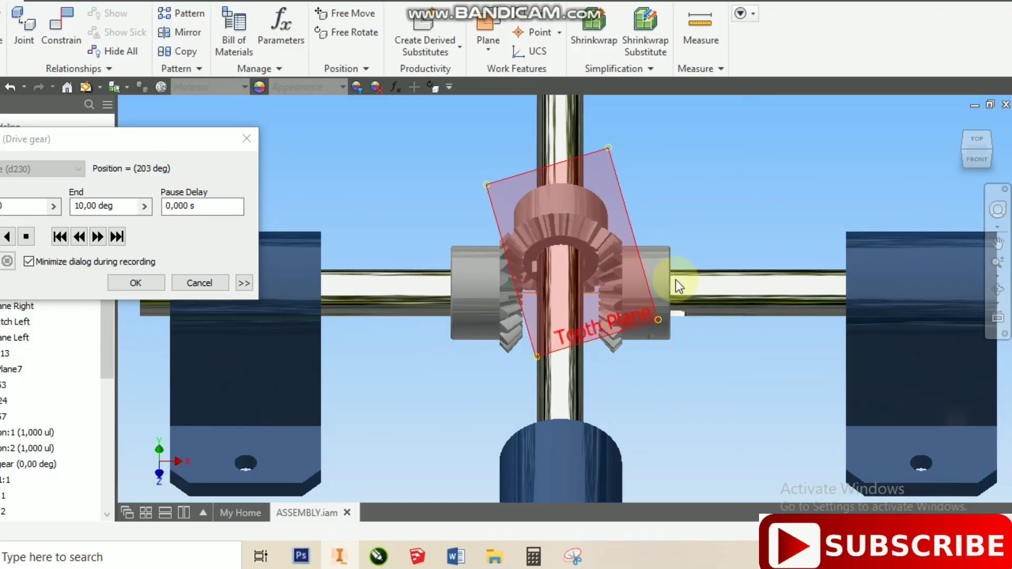
{"action": "left_click", "coordinate": [986, 160]}
{"action": "scroll", "coordinate": [580, 316], "scroll_direction": "up", "scroll_amount": 4}
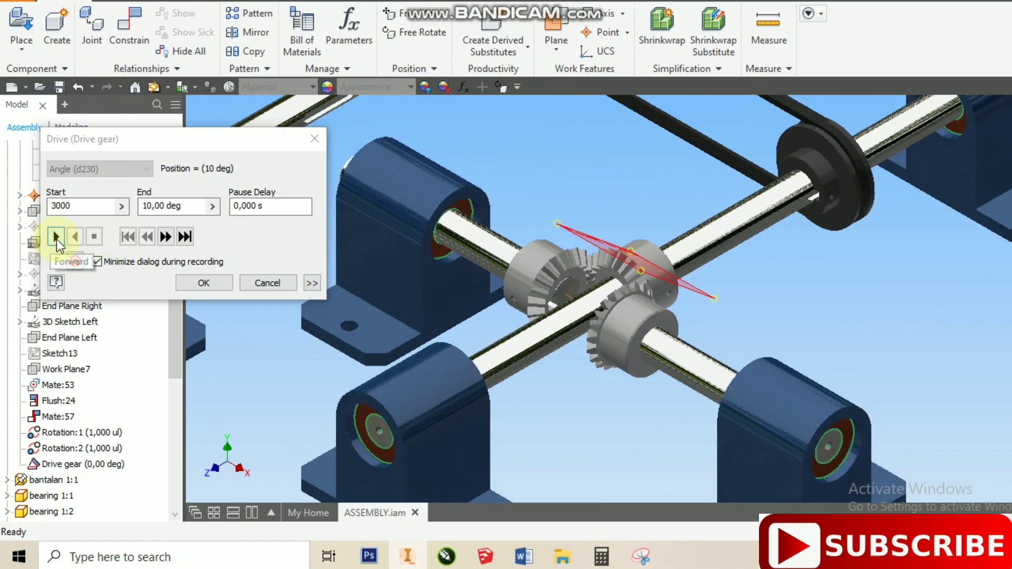
Play the Drive gear motion forward again and examine the bevel gears, shafts, pulleys and belt across the whole assembly
{"action": "left_click", "coordinate": [55, 237]}
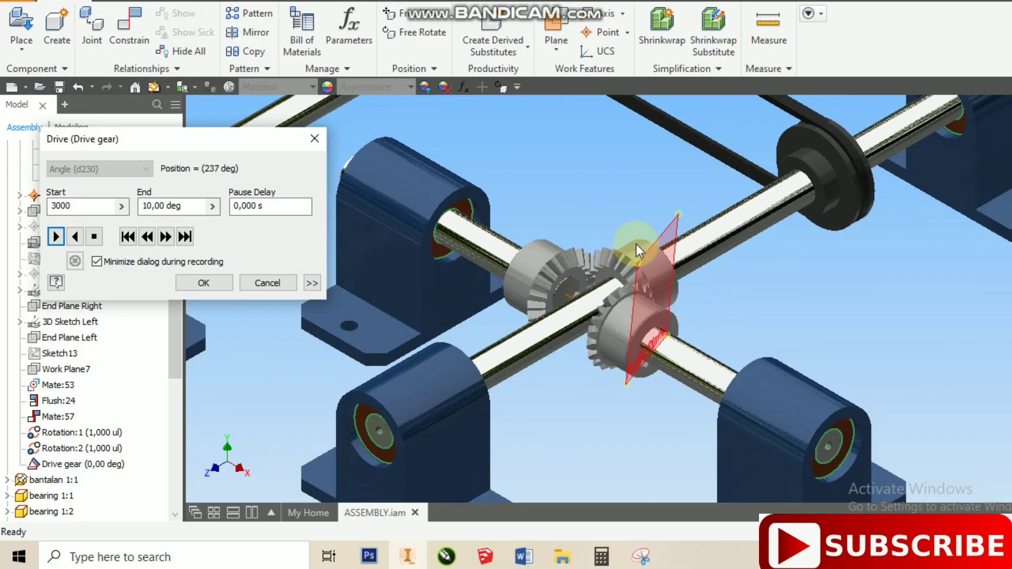
{"action": "middle_click_drag", "start_coordinate": [840, 312], "coordinate": [957, 269]}
{"action": "scroll", "coordinate": [735, 321], "scroll_direction": "down", "scroll_amount": 3}
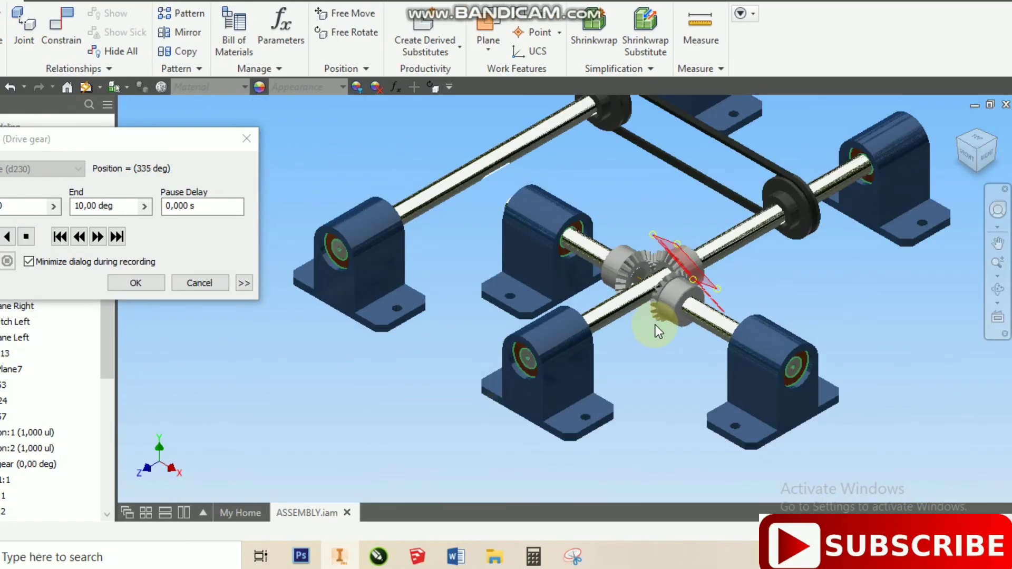
{"action": "middle_click_drag", "start_coordinate": [713, 244], "coordinate": [649, 302]}
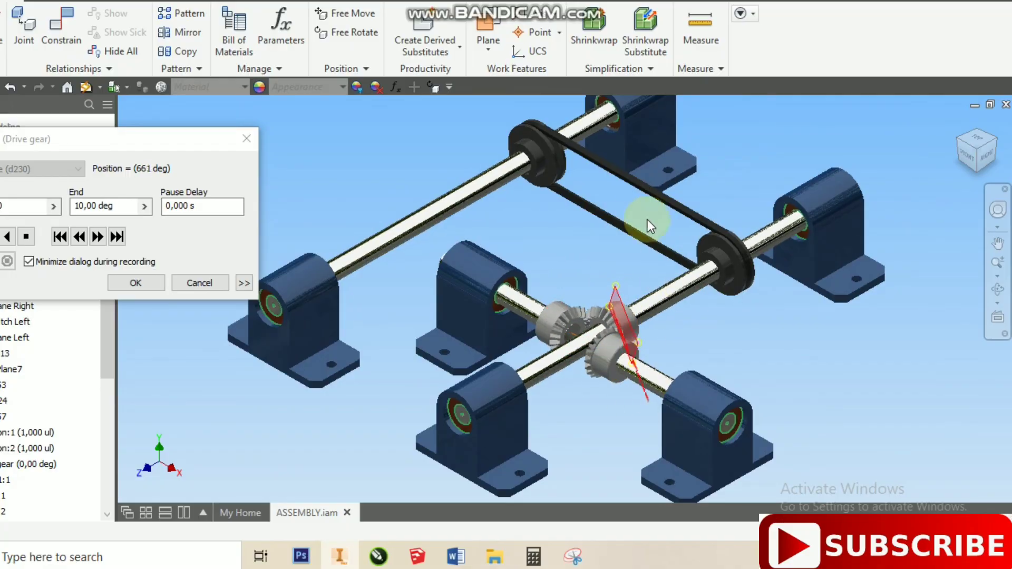
{"action": "scroll", "coordinate": [617, 339], "scroll_direction": "up", "scroll_amount": 3}
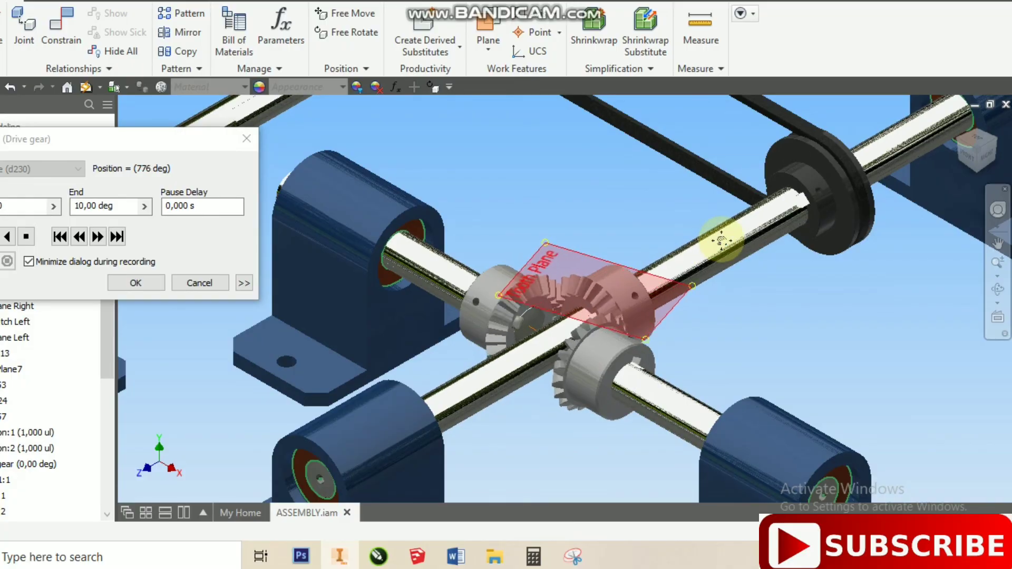
{"action": "scroll", "coordinate": [659, 274], "scroll_direction": "up", "scroll_amount": 2}
{"action": "scroll", "coordinate": [659, 274], "scroll_direction": "down", "scroll_amount": 3}
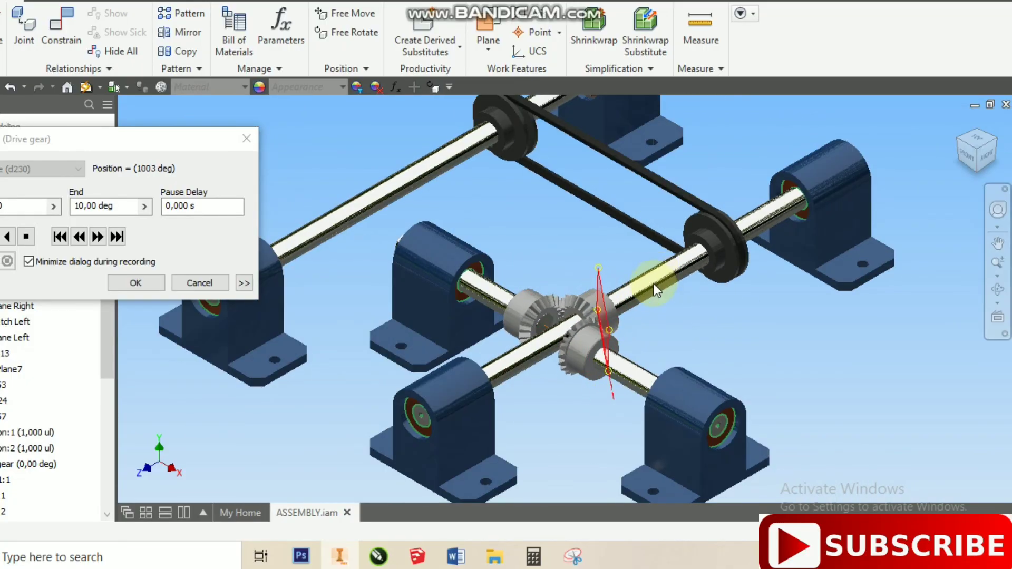
{"action": "middle_click_drag", "start_coordinate": [646, 293], "coordinate": [584, 339]}
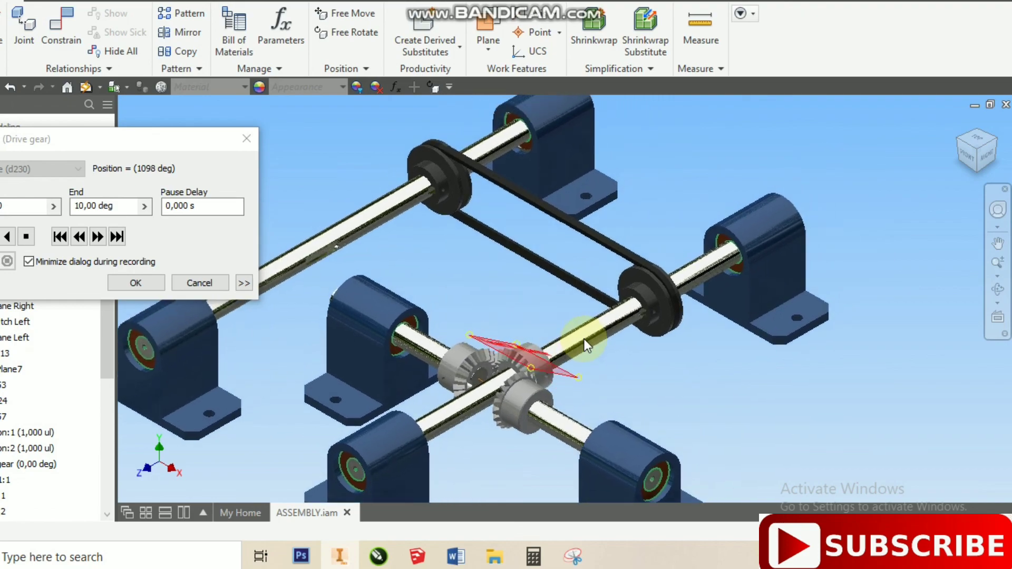